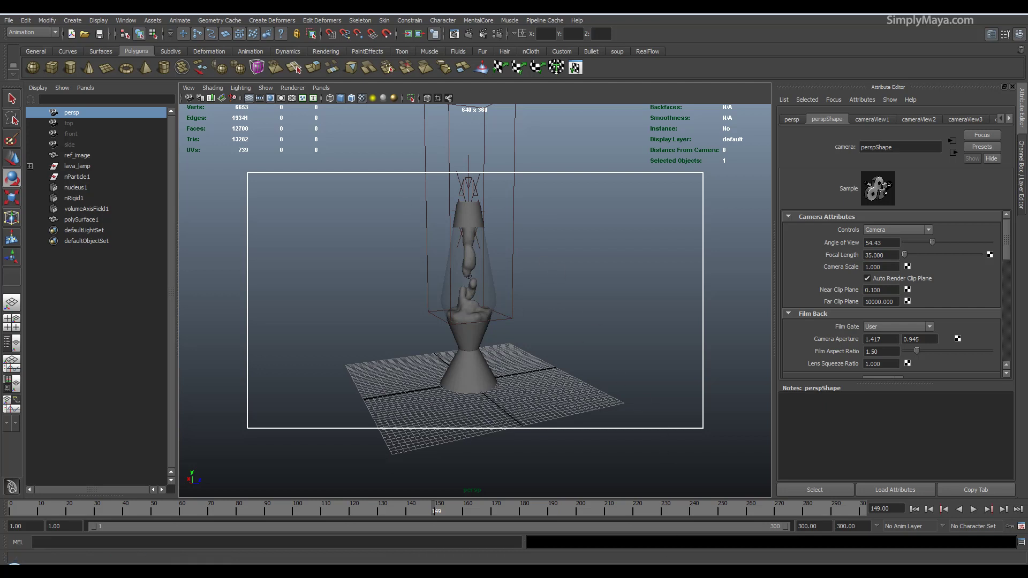
# - Play back the blast3 playblast, then close its video player
pyautogui.hotkey('alt', 'Tab')
pyautogui.click(204, 490)
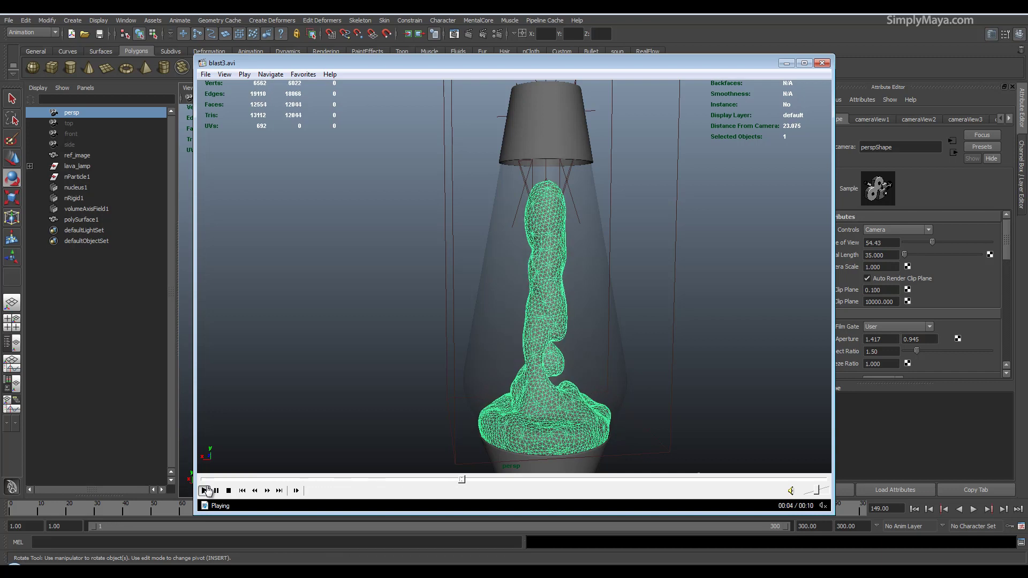
pyautogui.click(216, 490)
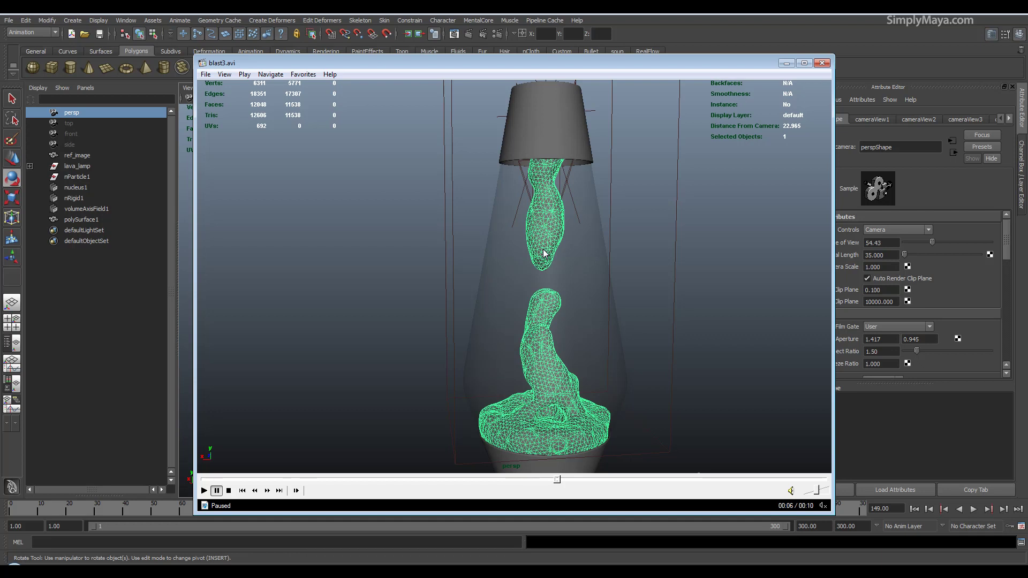
pyautogui.click(792, 63)
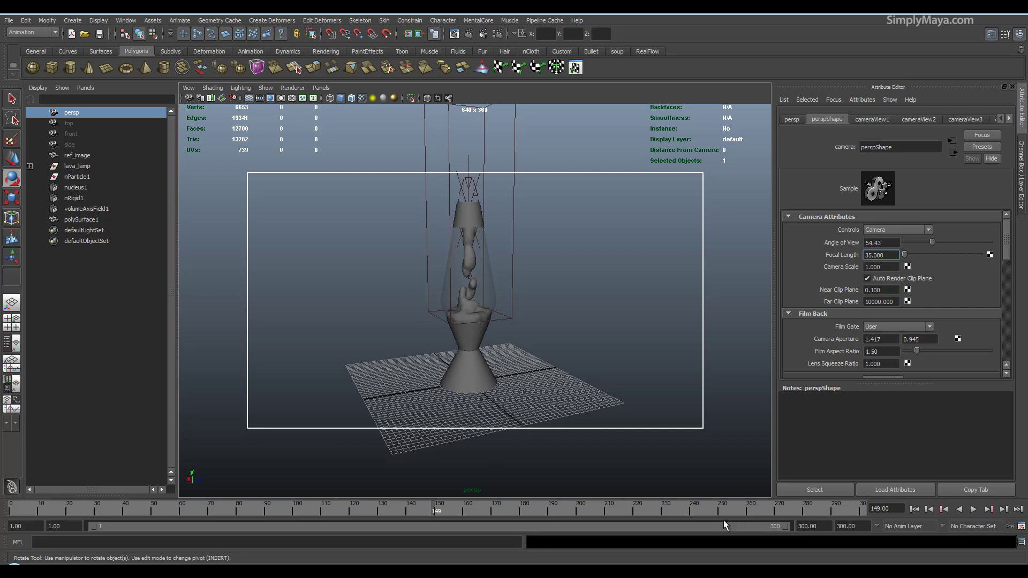
# - Play the lava_lamp_dynamics_02 reference render video for comparison, then minimize it
pyautogui.click(665, 560)
pyautogui.click(180, 361)
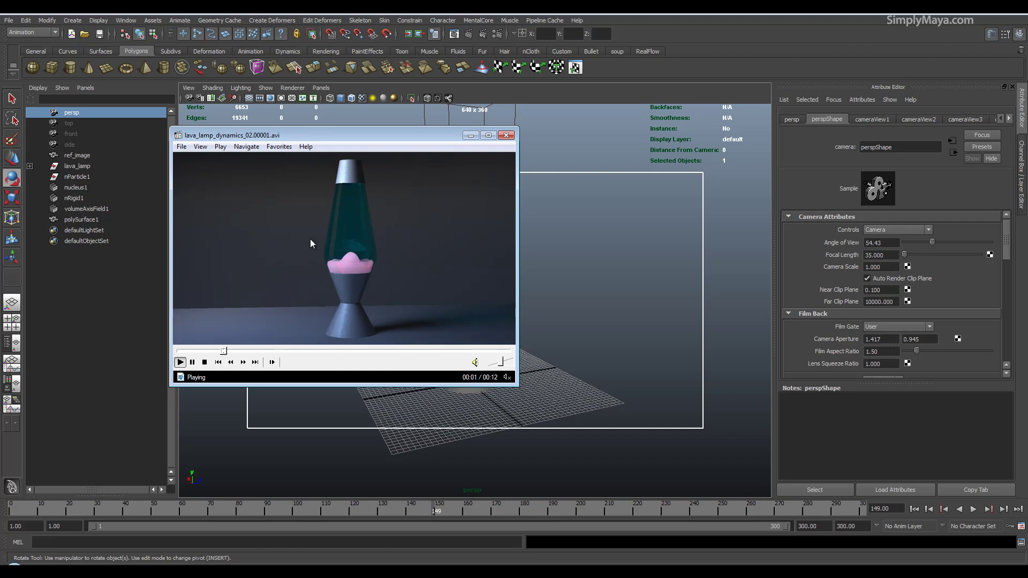
pyautogui.click(193, 362)
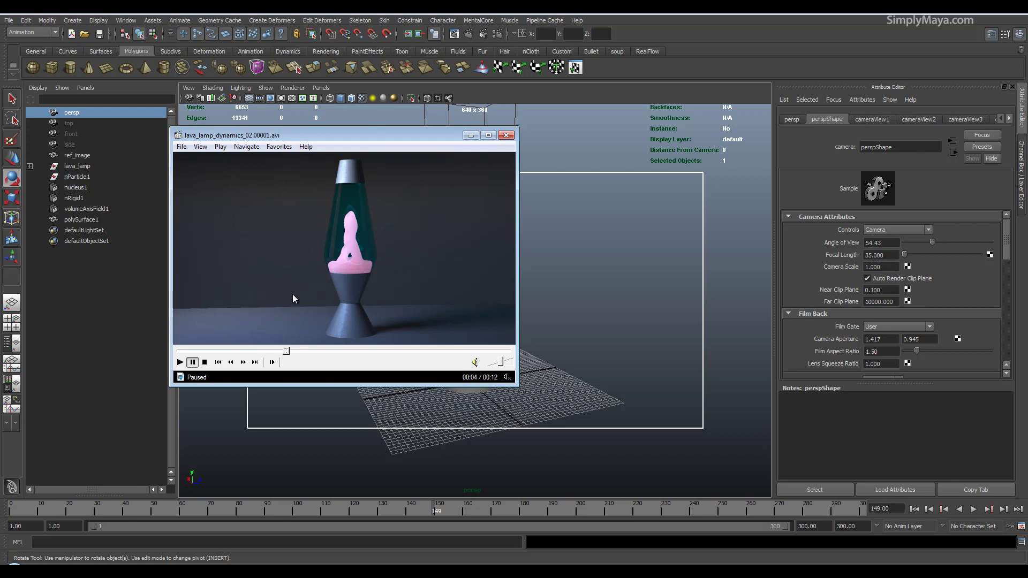
pyautogui.click(470, 136)
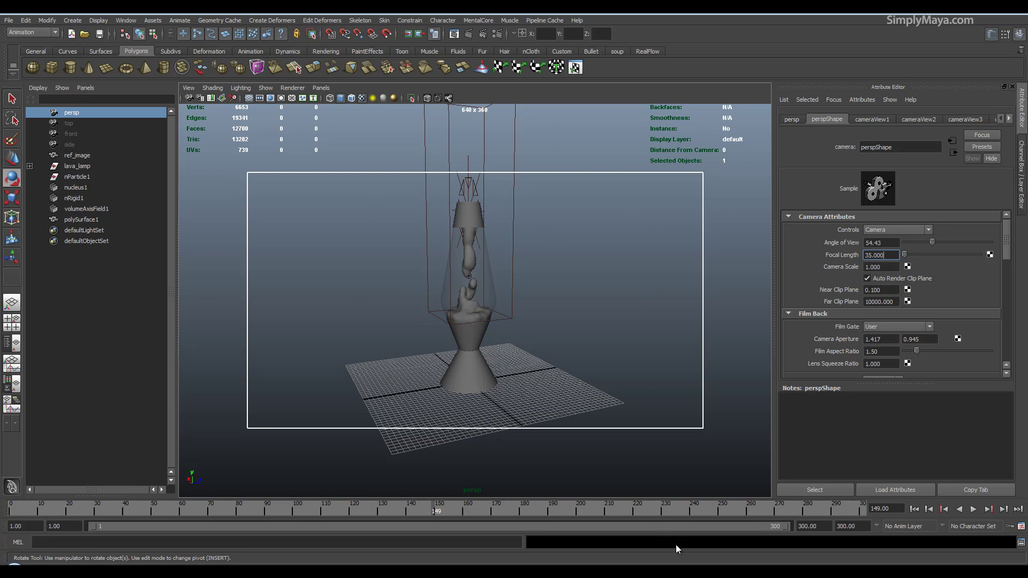
pyautogui.click(661, 562)
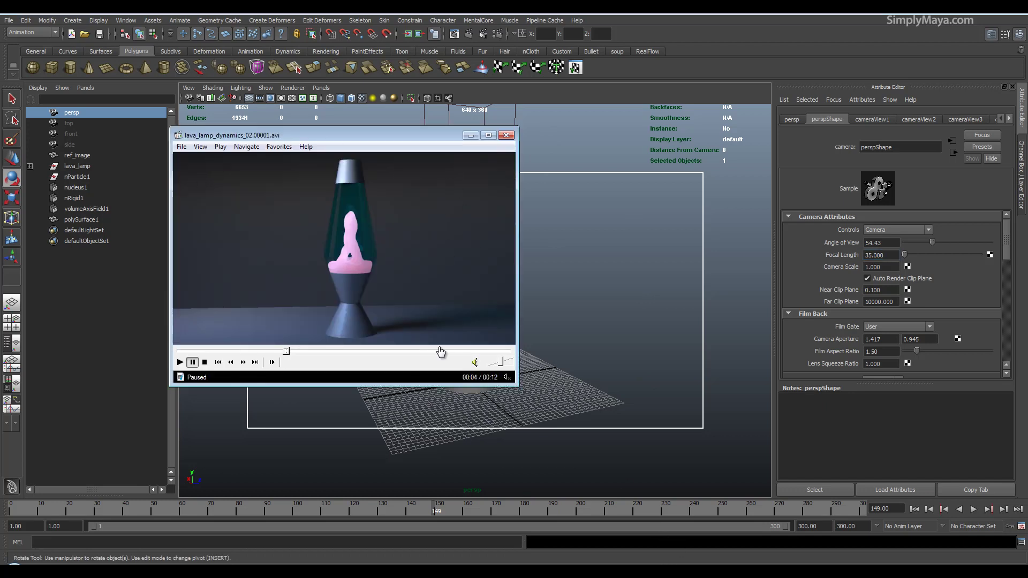
pyautogui.click(470, 137)
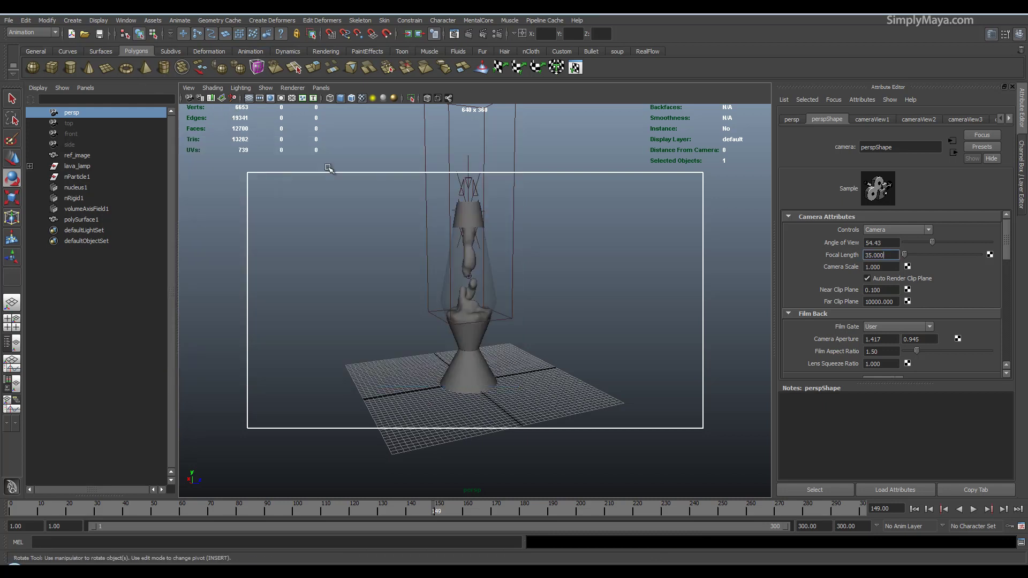
# - Toggle the 640 x 360 resolution gate off and on, and dolly out from the lamp
pyautogui.scroll(2, 481, 364)
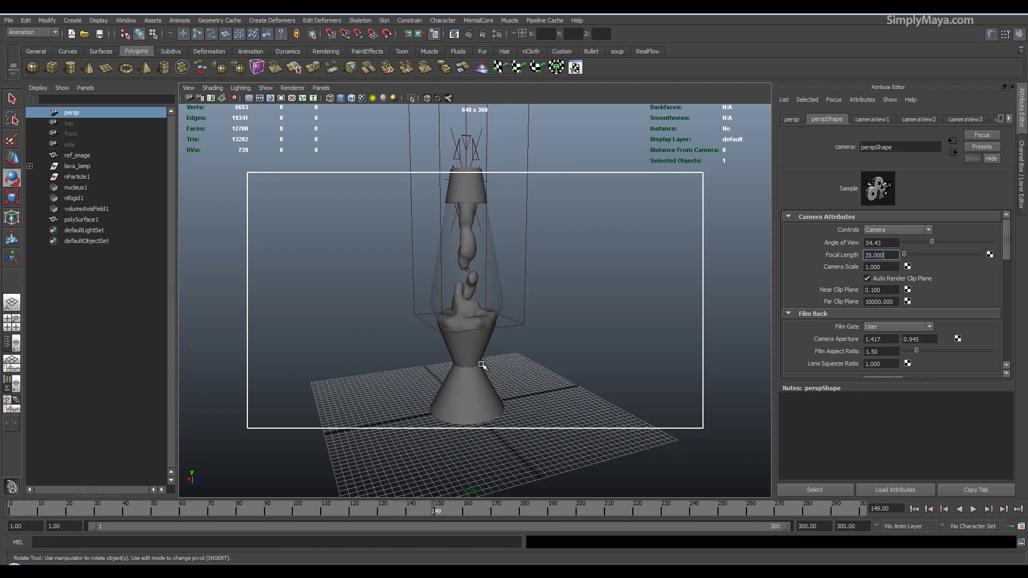
pyautogui.scroll(2, 481, 364)
pyautogui.scroll(-5, 481, 364)
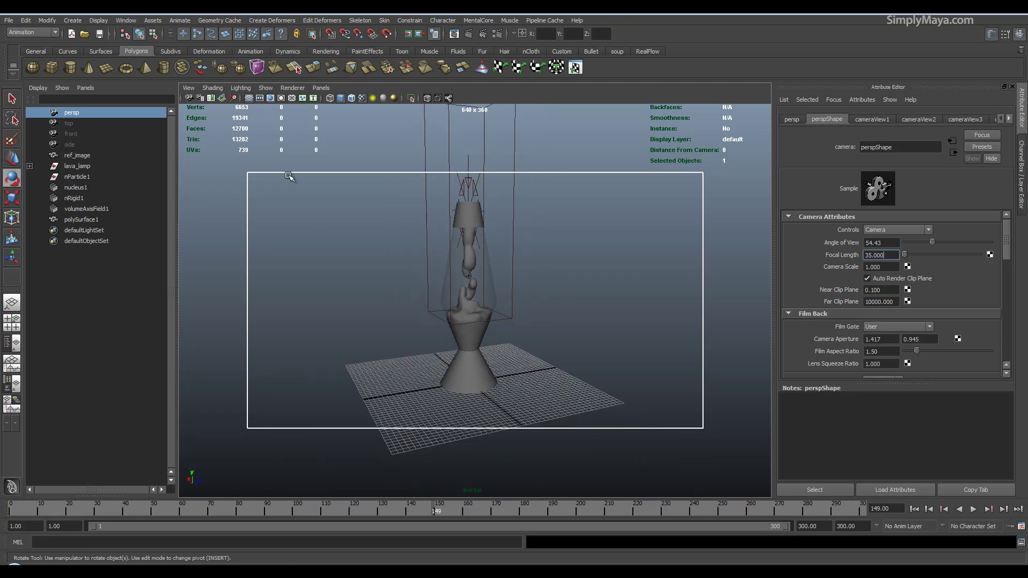
pyautogui.click(271, 98)
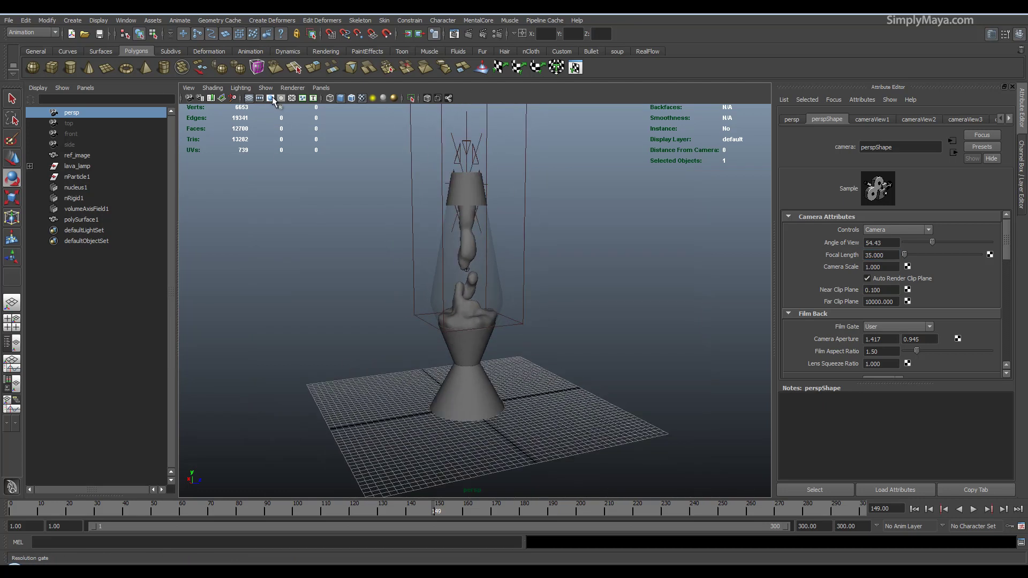
pyautogui.click(271, 98)
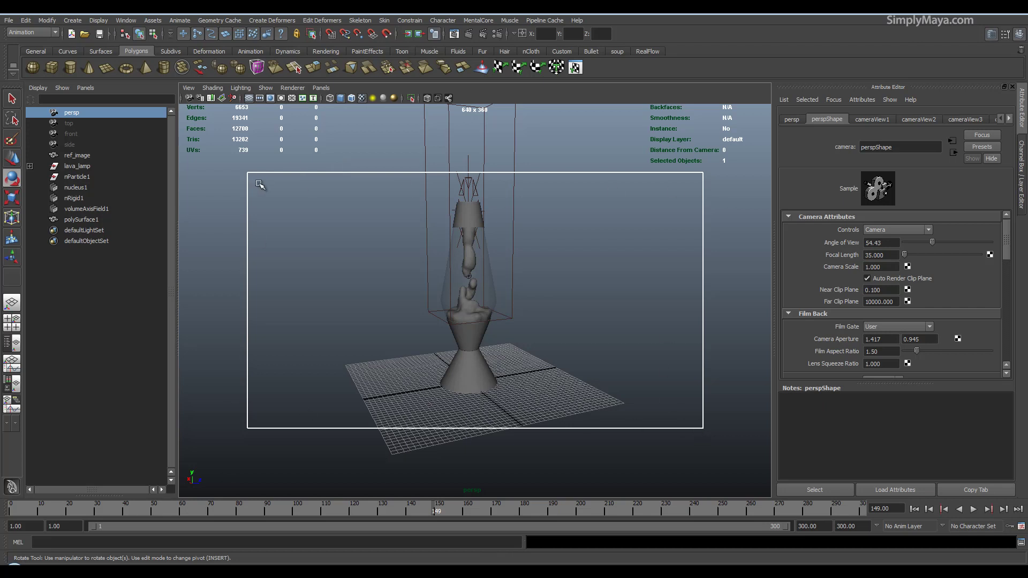
pyautogui.scroll(2, 389, 287)
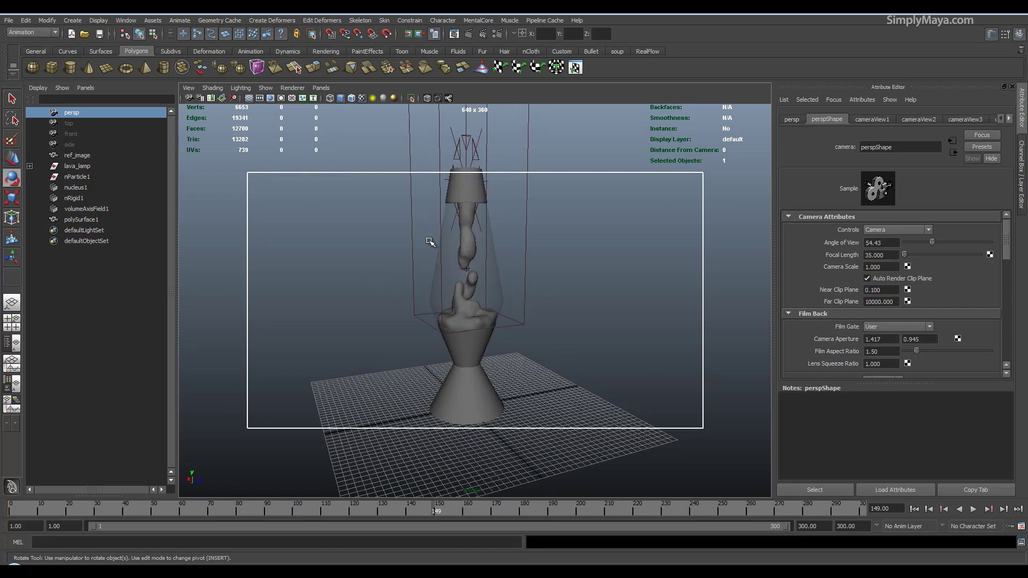
pyautogui.keyDown('alt'); pyautogui.moveTo(430, 242); pyautogui.dragTo(423, 246, button='middle'); pyautogui.keyUp('alt')
pyautogui.keyDown('alt'); pyautogui.moveTo(423, 246); pyautogui.dragTo(409, 246, button='right'); pyautogui.keyUp('alt')
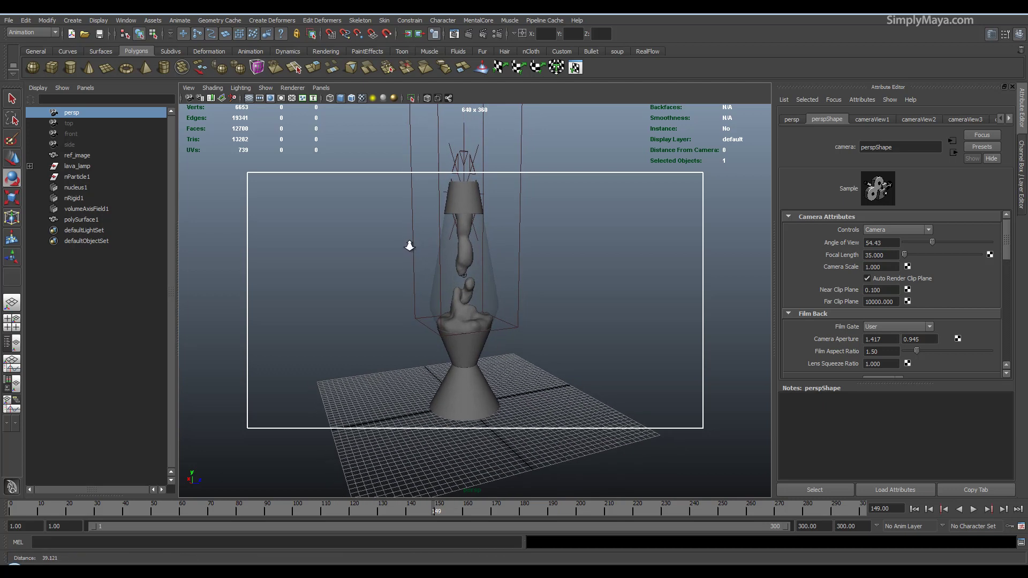
# - Hide and show the resolution gate, and briefly grey out the area outside it with the gate mask
pyautogui.click(272, 98)
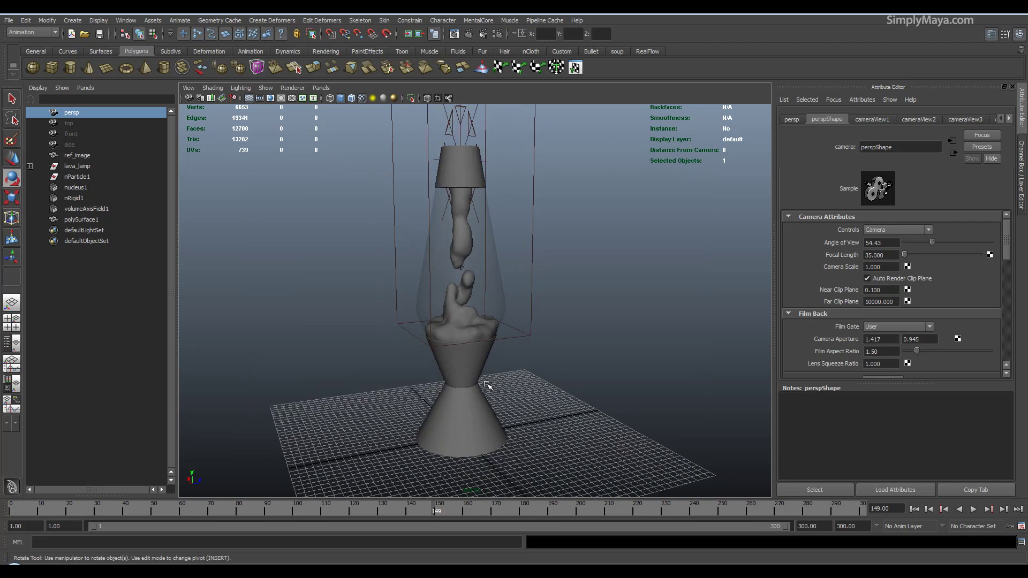
pyautogui.scroll(-2, 513, 329)
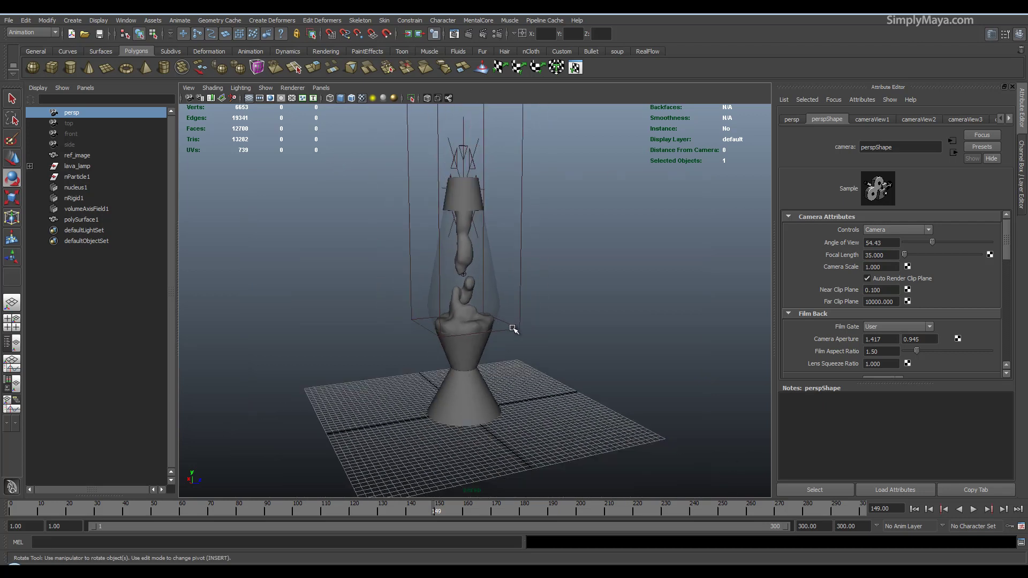
pyautogui.click(271, 103)
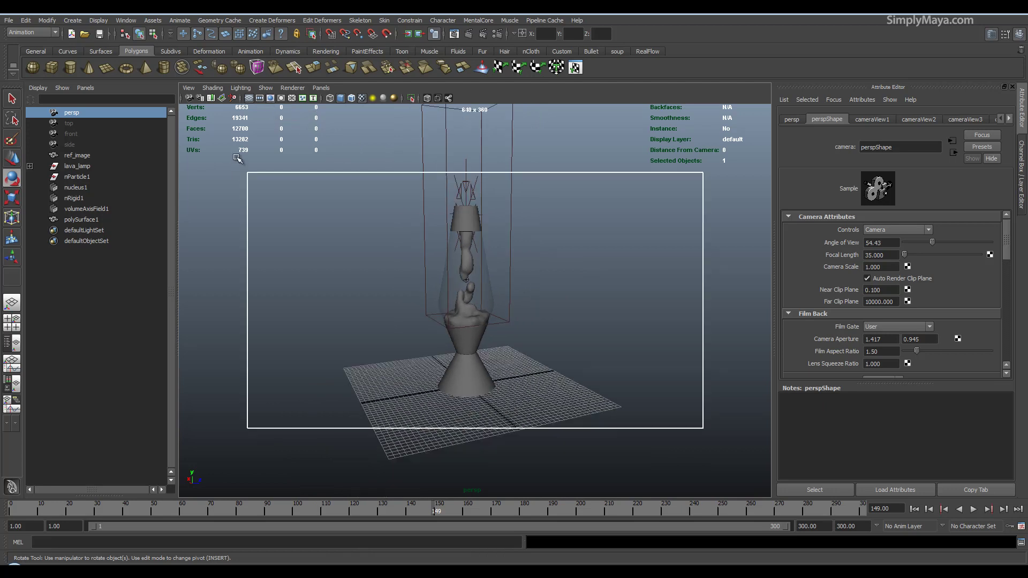
pyautogui.click(282, 99)
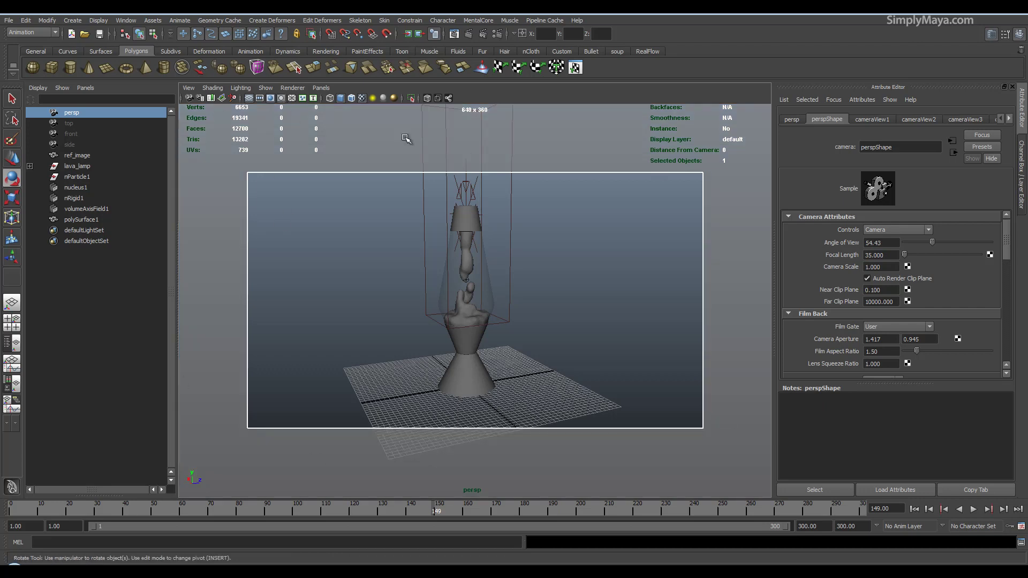
pyautogui.click(283, 99)
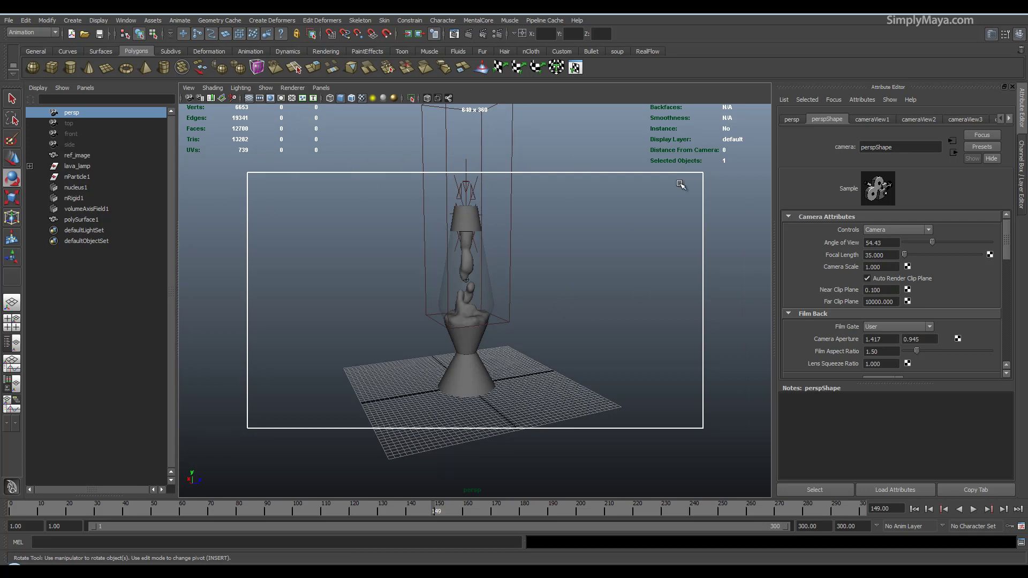
# - Reframe the lamp and set the perspShape focal length to 55
pyautogui.keyDown('alt'); pyautogui.moveTo(519, 315); pyautogui.dragTo(517, 322, button='middle'); pyautogui.keyUp('alt')
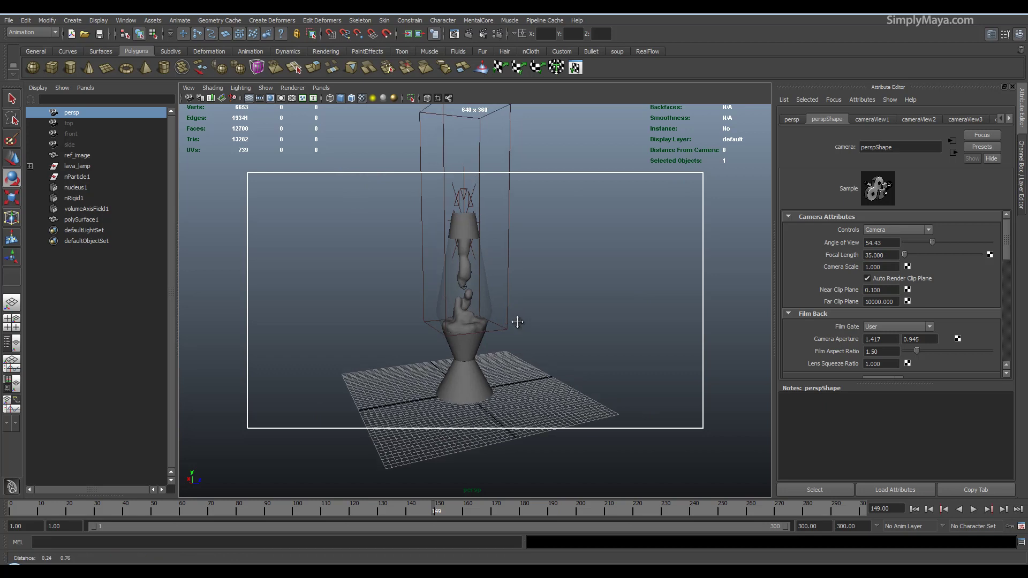
pyautogui.keyDown('alt'); pyautogui.moveTo(518, 321); pyautogui.dragTo(626, 257, button='right'); pyautogui.keyUp('alt')
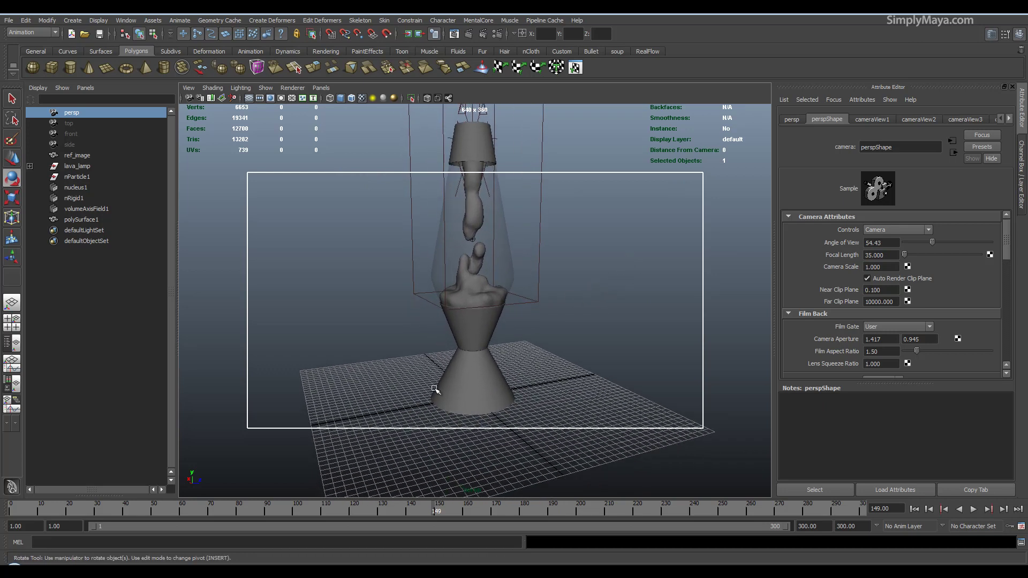
pyautogui.keyDown('alt'); pyautogui.moveTo(513, 406); pyautogui.dragTo(519, 369); pyautogui.keyUp('alt')
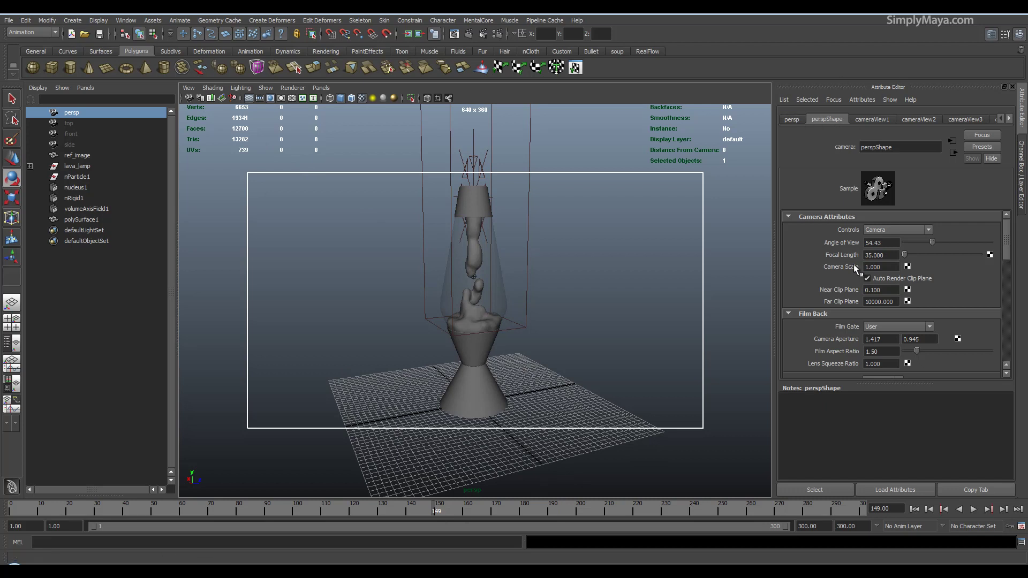
pyautogui.moveTo(886, 255); pyautogui.dragTo(784, 239)
pyautogui.write('55')
pyautogui.press('Return')
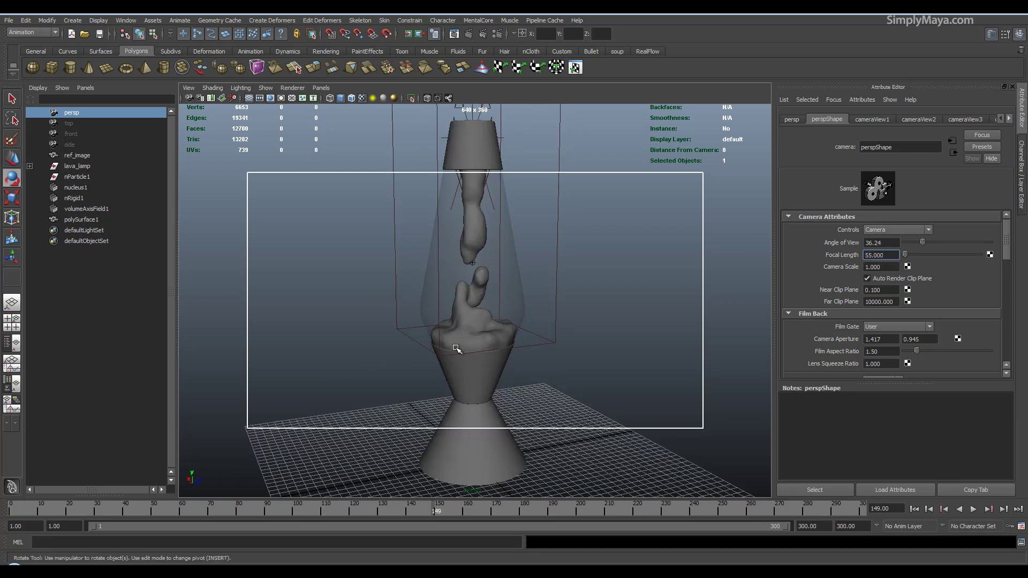
pyautogui.scroll(-3, 492, 339)
pyautogui.scroll(2, 501, 329)
pyautogui.scroll(1, 512, 330)
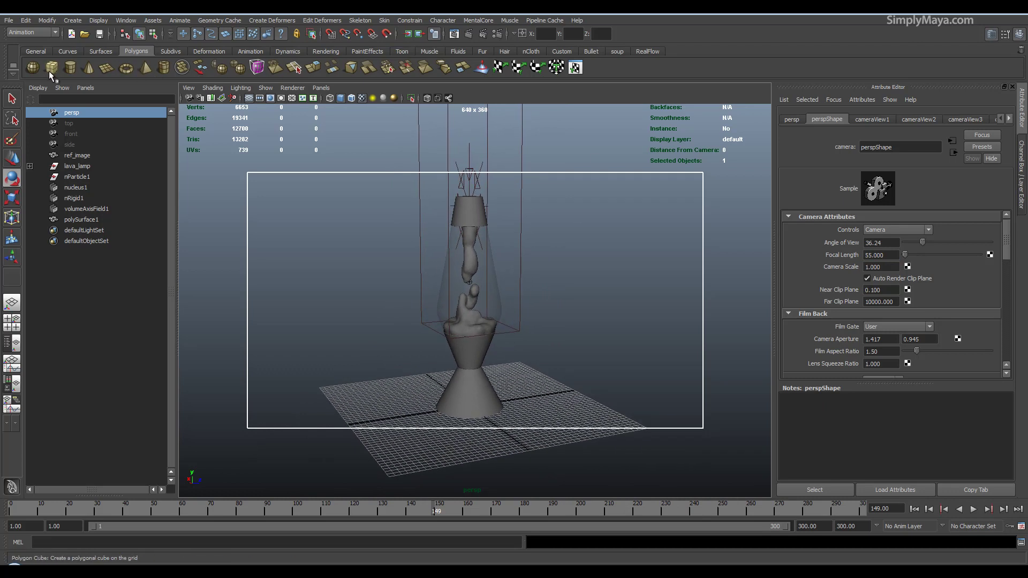
# - Create a polygon sphere and scale it up until it encloses the whole scene
pyautogui.click(35, 67)
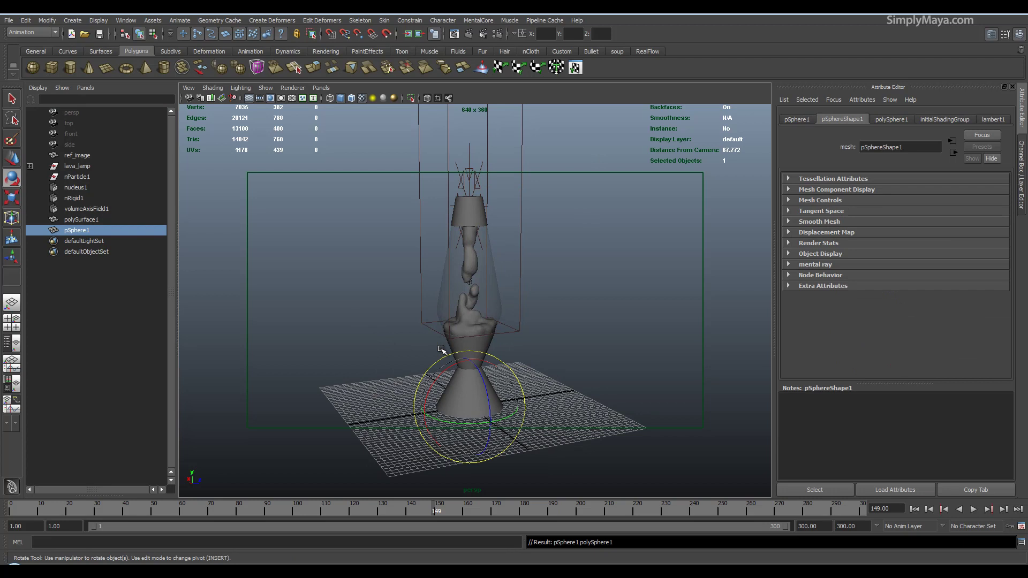
pyautogui.press('r')
pyautogui.moveTo(470, 408); pyautogui.dragTo(1026, 386)
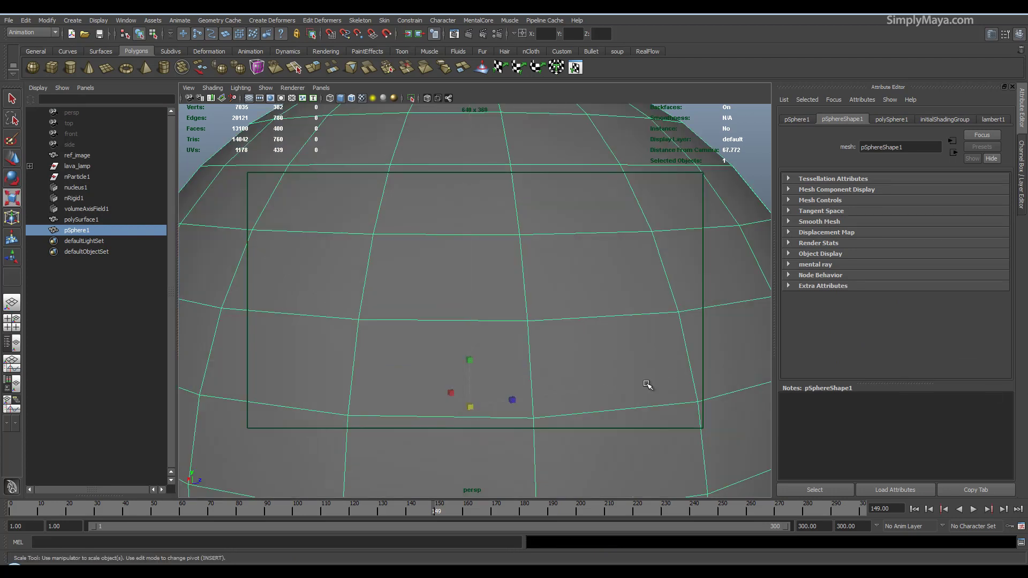
pyautogui.moveTo(471, 406); pyautogui.dragTo(544, 405)
pyautogui.moveTo(470, 408); pyautogui.dragTo(851, 405)
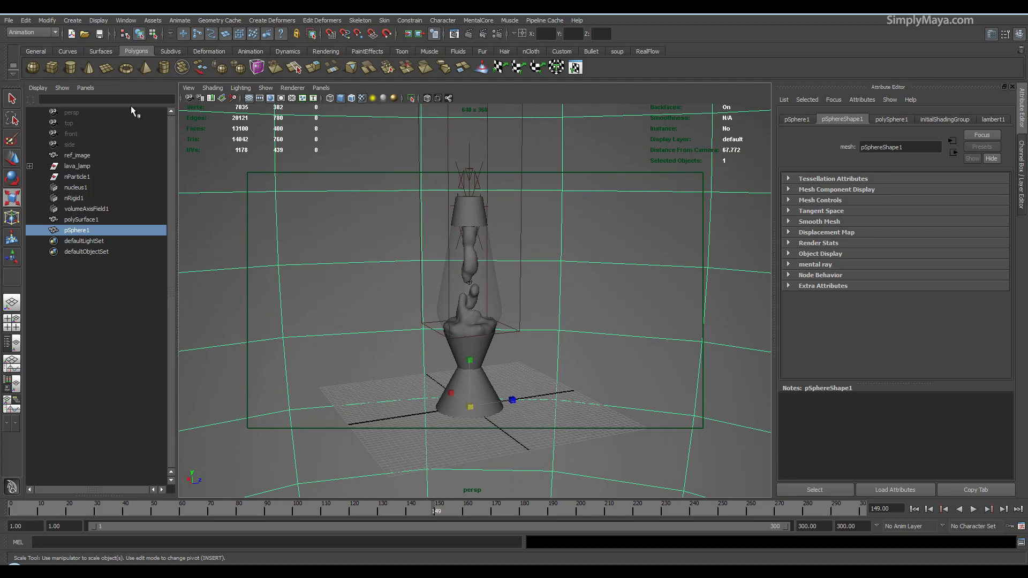
# - Add a polygon plane as the floor, scale it up and rotate it slightly
pyautogui.click(106, 67)
pyautogui.click(514, 445)
pyautogui.moveTo(471, 409); pyautogui.dragTo(668, 442)
pyautogui.press('e')
pyautogui.moveTo(483, 424); pyautogui.dragTo(565, 413)
pyautogui.press('r')
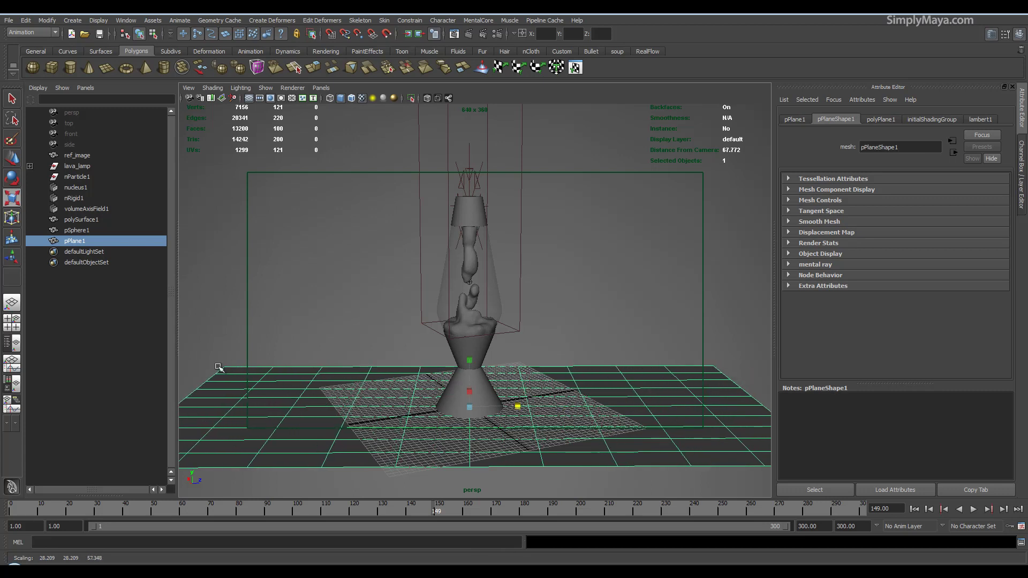
# - Render the current frame with mental ray and compare it against the reference video
pyautogui.click(468, 34)
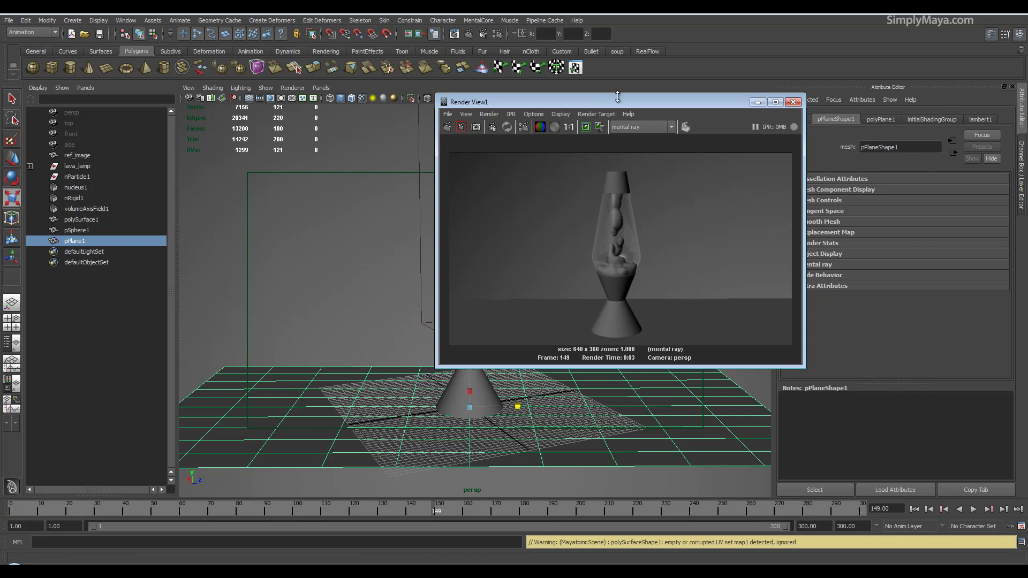
pyautogui.moveTo(618, 96); pyautogui.dragTo(743, 74)
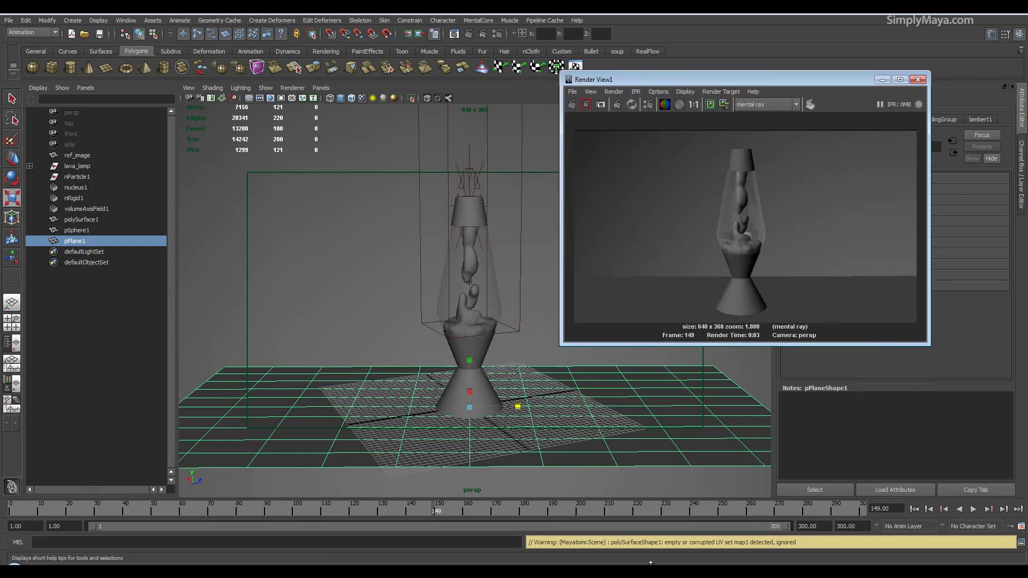
pyautogui.hotkey('alt', 'Tab')
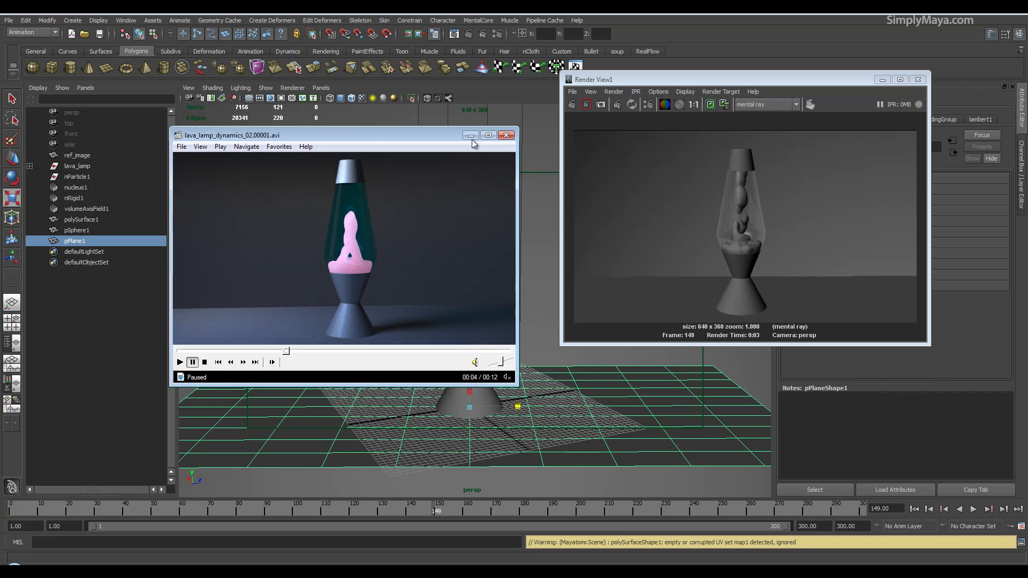
pyautogui.hotkey('alt', 'Tab')
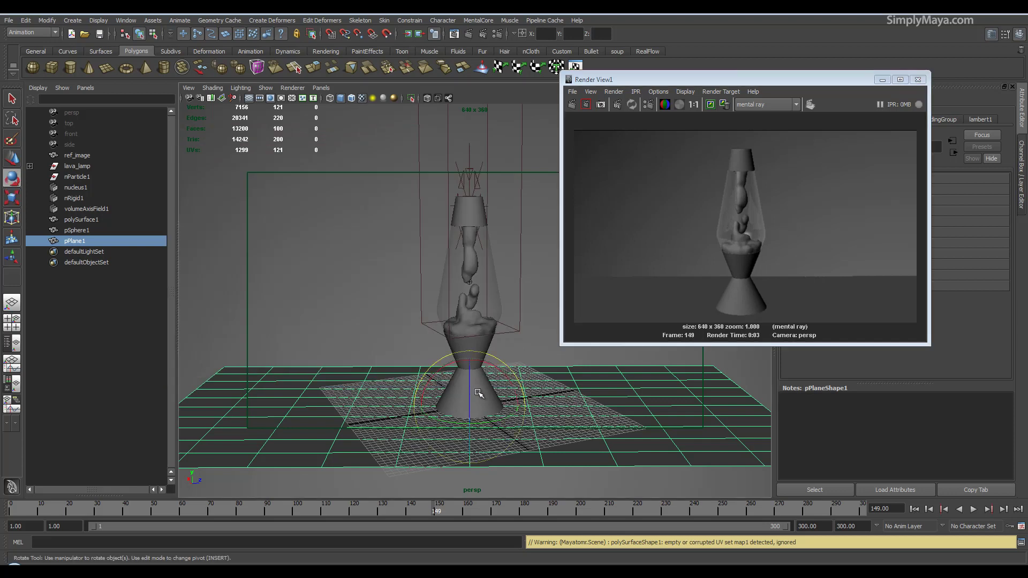
# - Rotate the ground plane to about -22° in Y, re-render, then minimize the Render View
pyautogui.moveTo(444, 423); pyautogui.dragTo(450, 423)
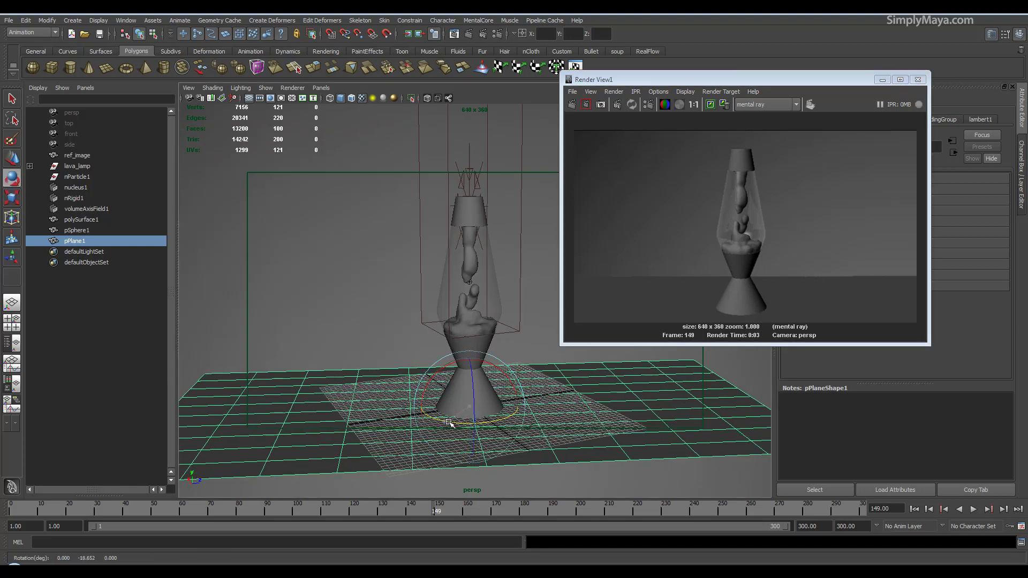
pyautogui.click(571, 105)
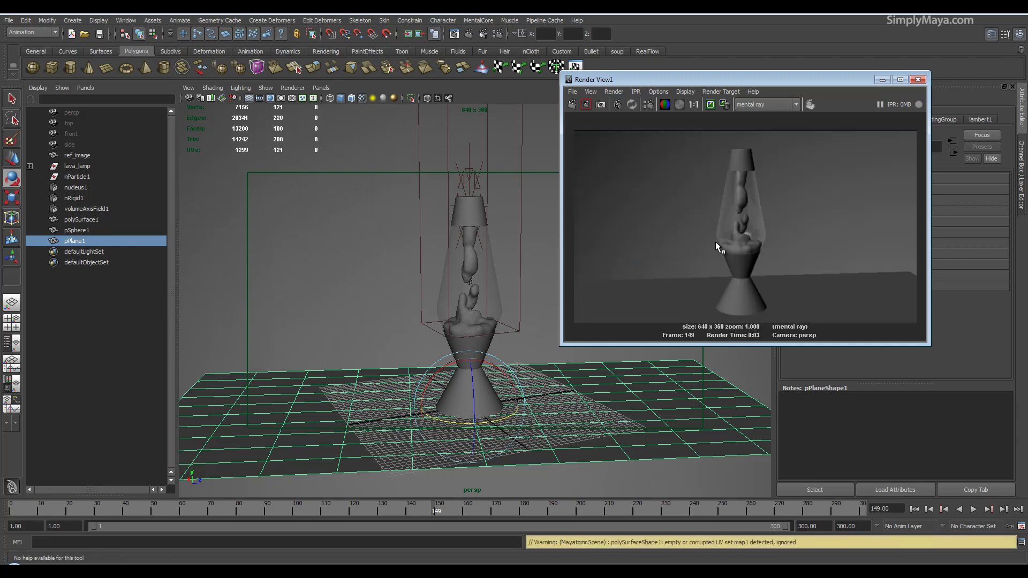
pyautogui.moveTo(444, 421); pyautogui.dragTo(442, 423)
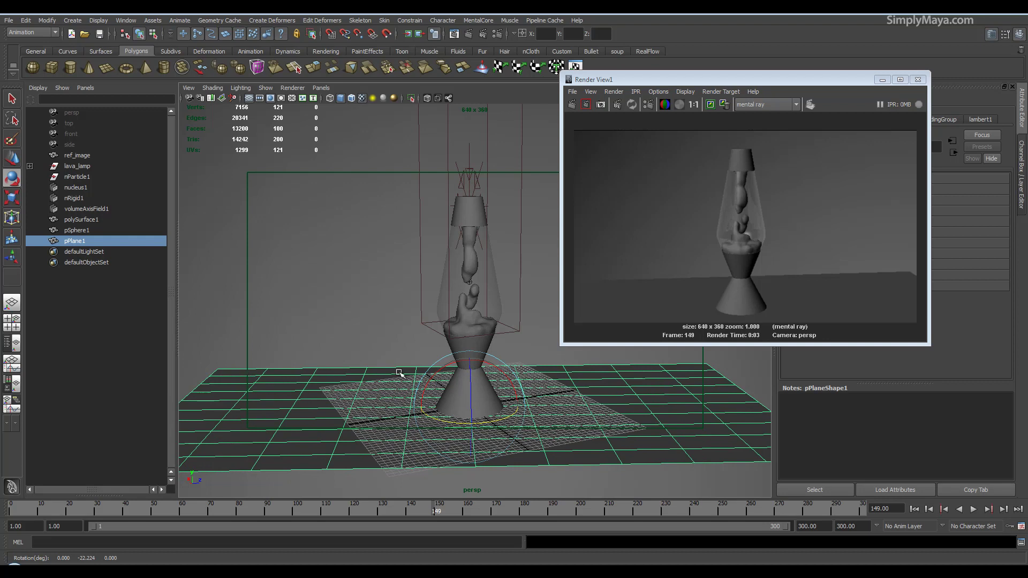
pyautogui.click(572, 105)
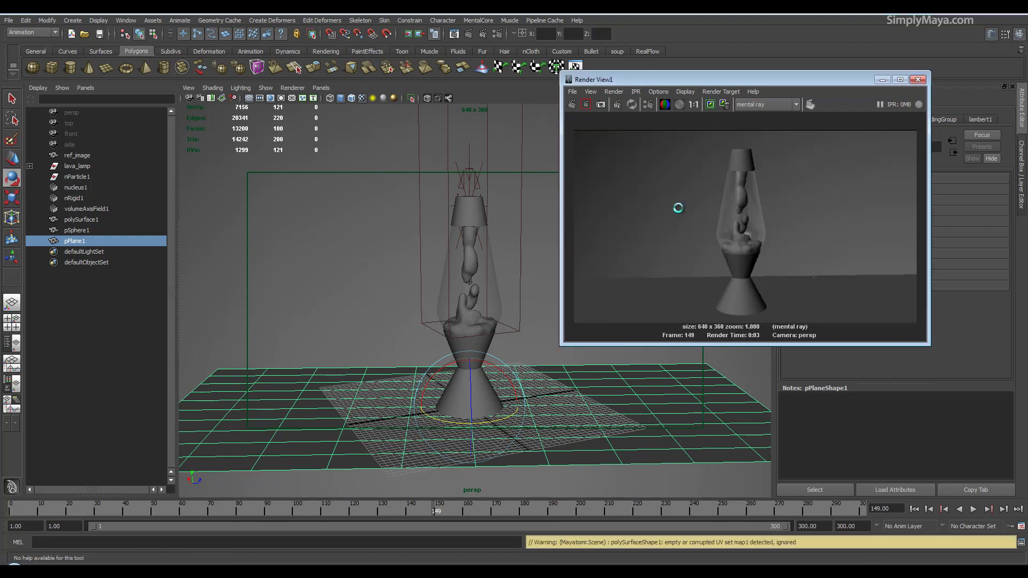
pyautogui.moveTo(802, 82); pyautogui.dragTo(802, 108)
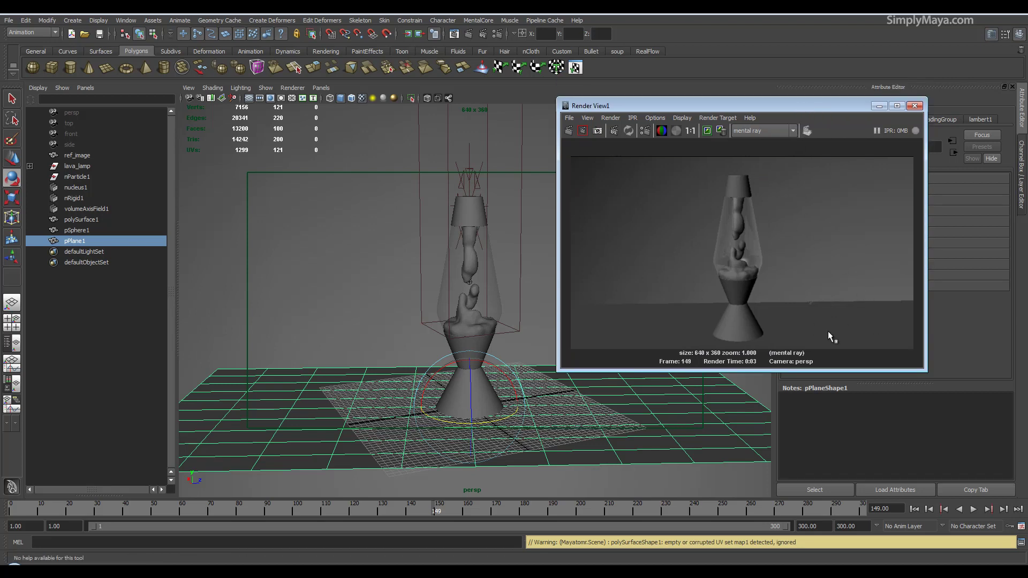
pyautogui.moveTo(924, 369); pyautogui.dragTo(975, 415)
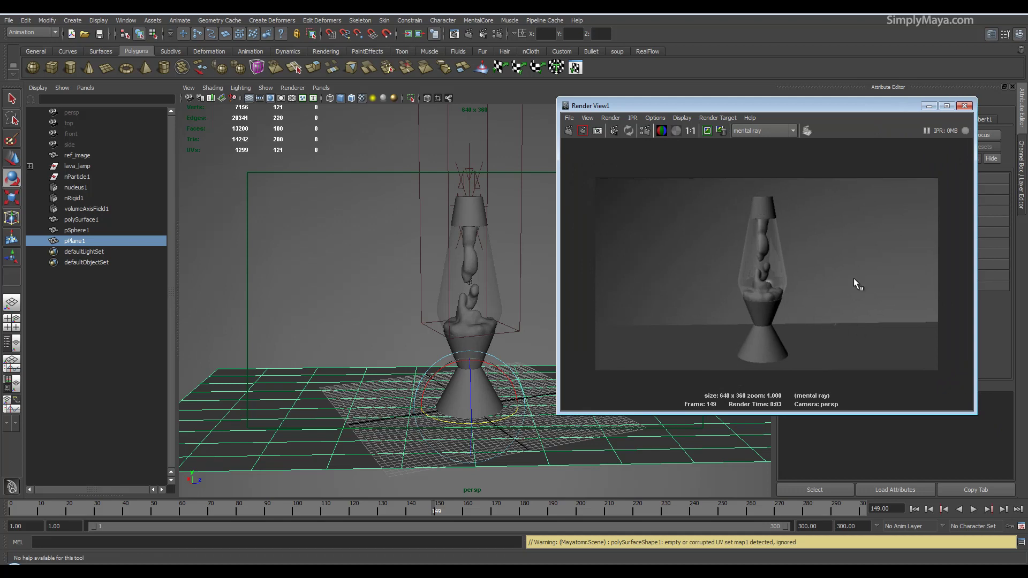
pyautogui.click(929, 106)
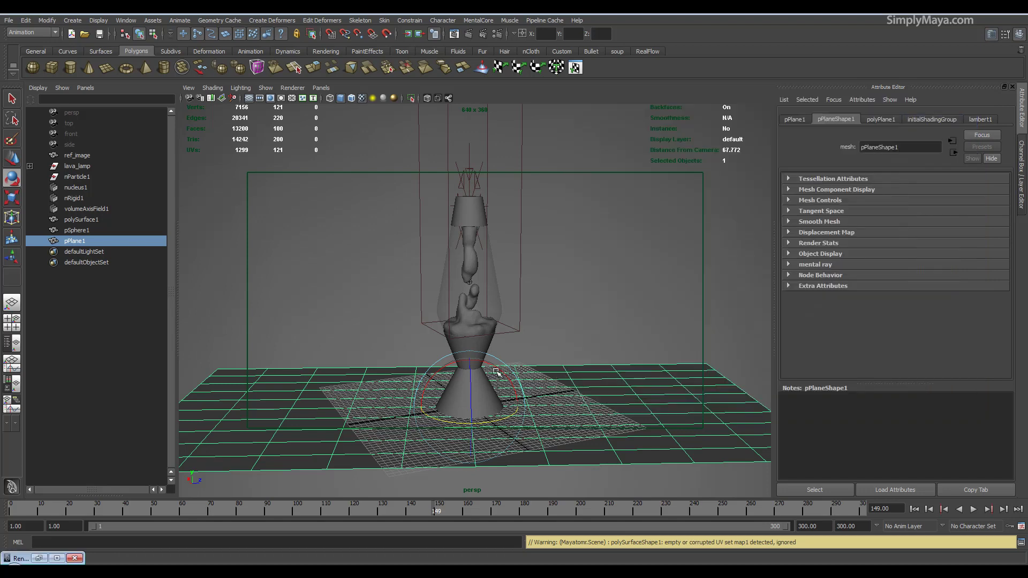
# - Orbit the camera lower and more head-on to the lamp, render that view, and minimize the Render View
pyautogui.moveTo(476, 406)
pyautogui.keyDown('alt'); pyautogui.mouseDown()
pyautogui.moveTo(465, 397)
pyautogui.moveTo(476, 395)
pyautogui.mouseUp(); pyautogui.keyUp('alt')
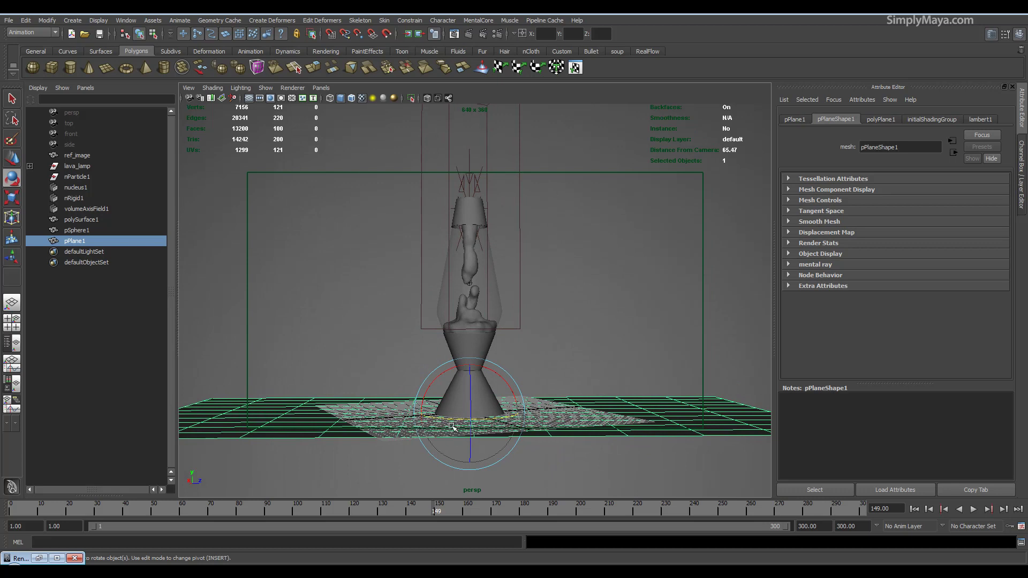
pyautogui.click(455, 35)
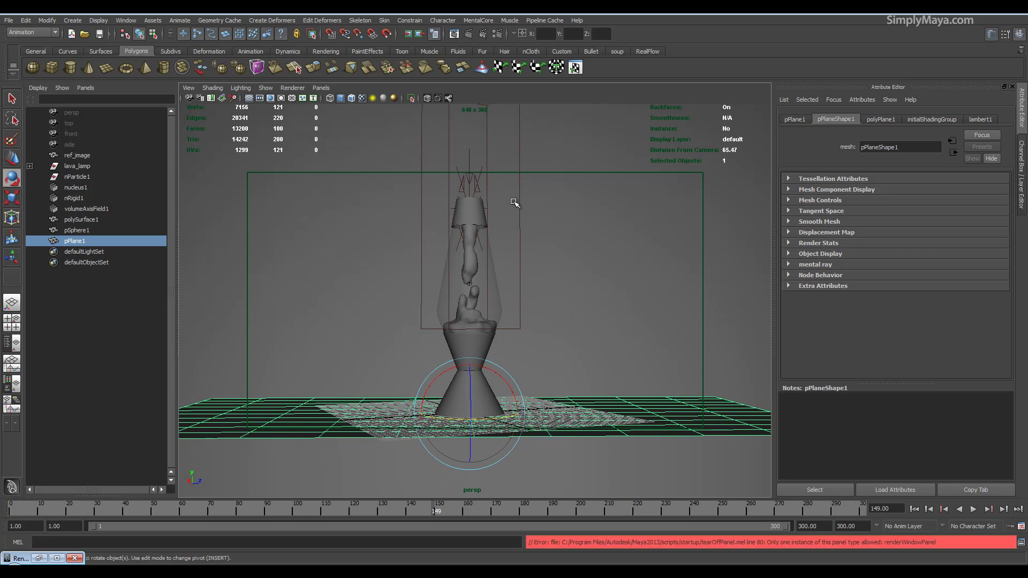
pyautogui.click(469, 34)
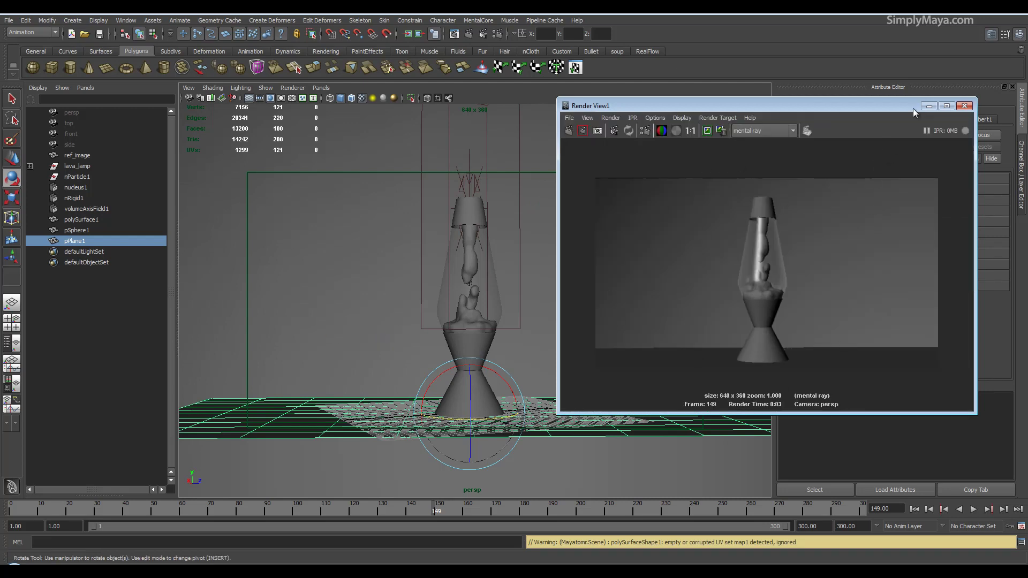
pyautogui.click(928, 107)
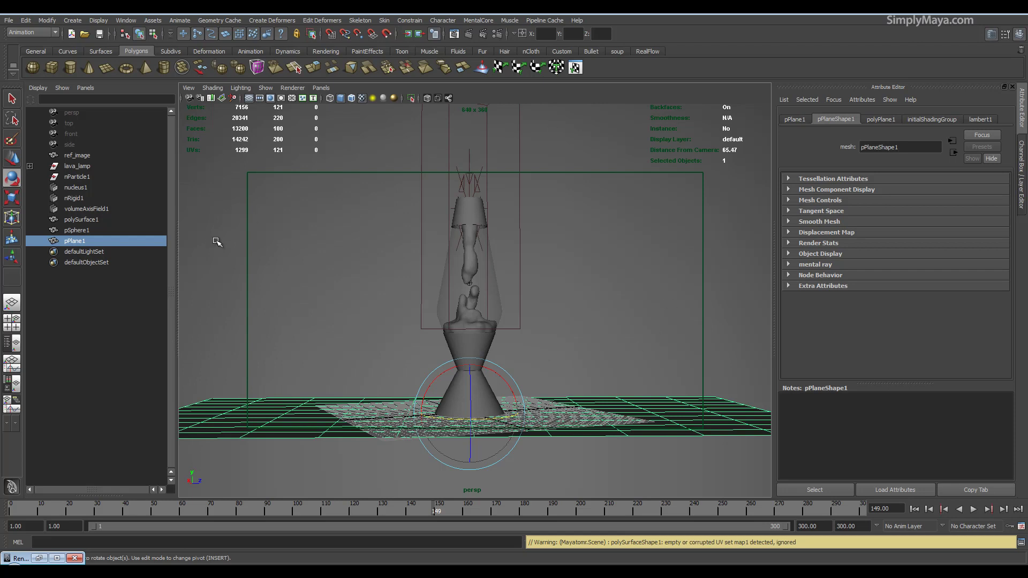
# - Create a Physical Sun and Sky from the Indirect Lighting render settings
pyautogui.click(497, 34)
pyautogui.click(319, 152)
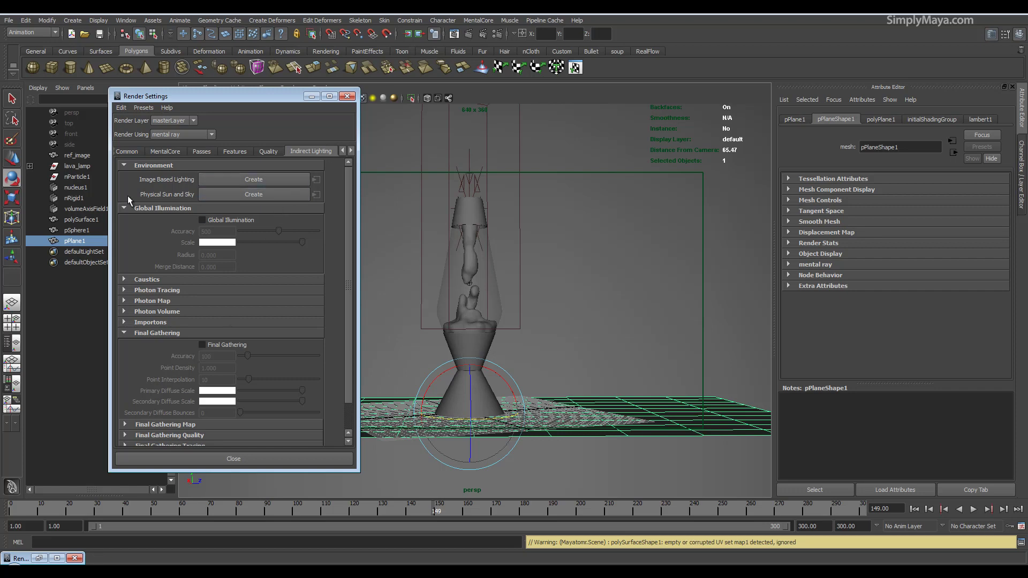
pyautogui.click(233, 192)
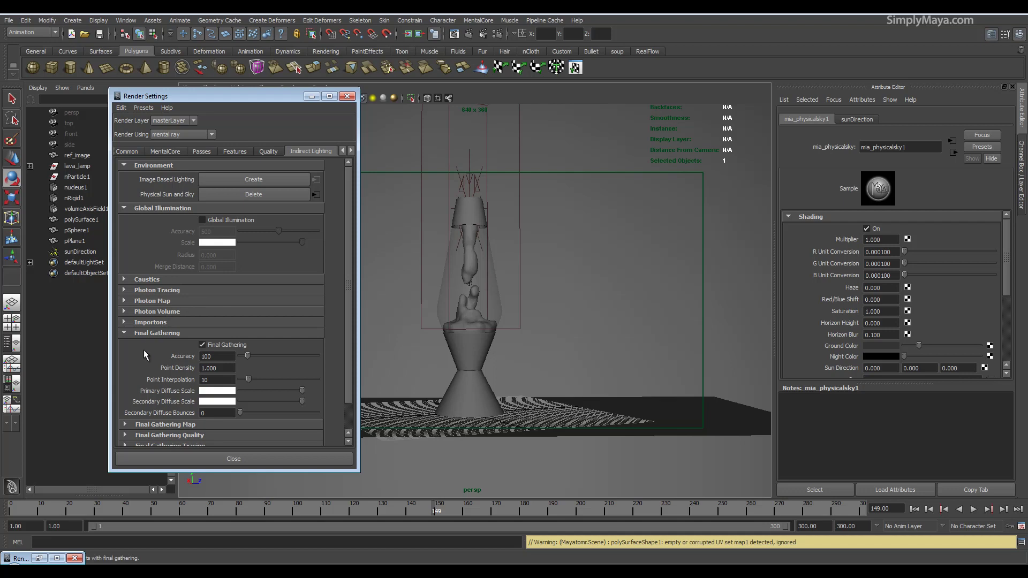
# - Set Final Gathering accuracy 30, point density 0.1, interpolation 20, one secondary bounce, then render
pyautogui.doubleClick(224, 355)
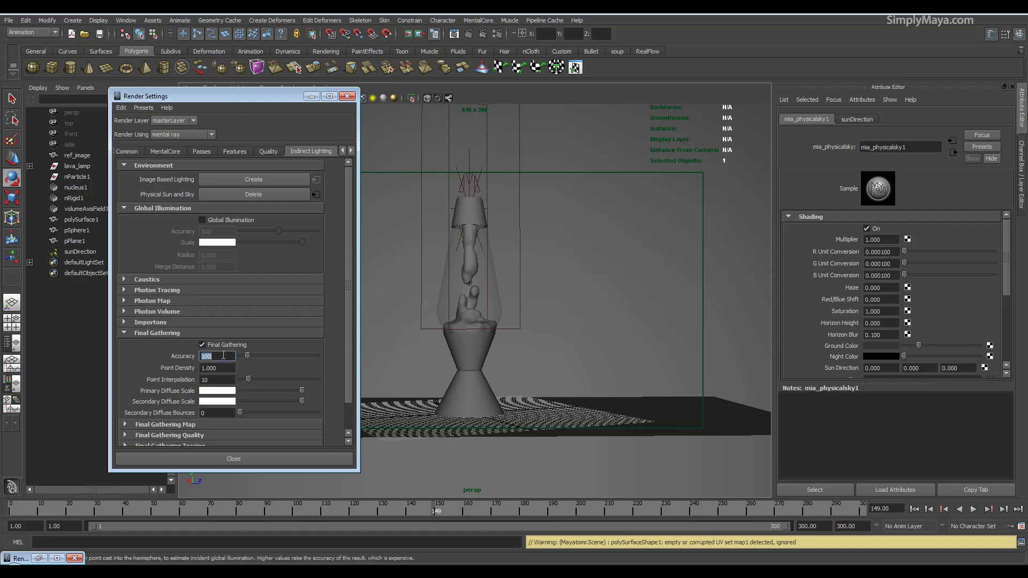
pyautogui.write('30')
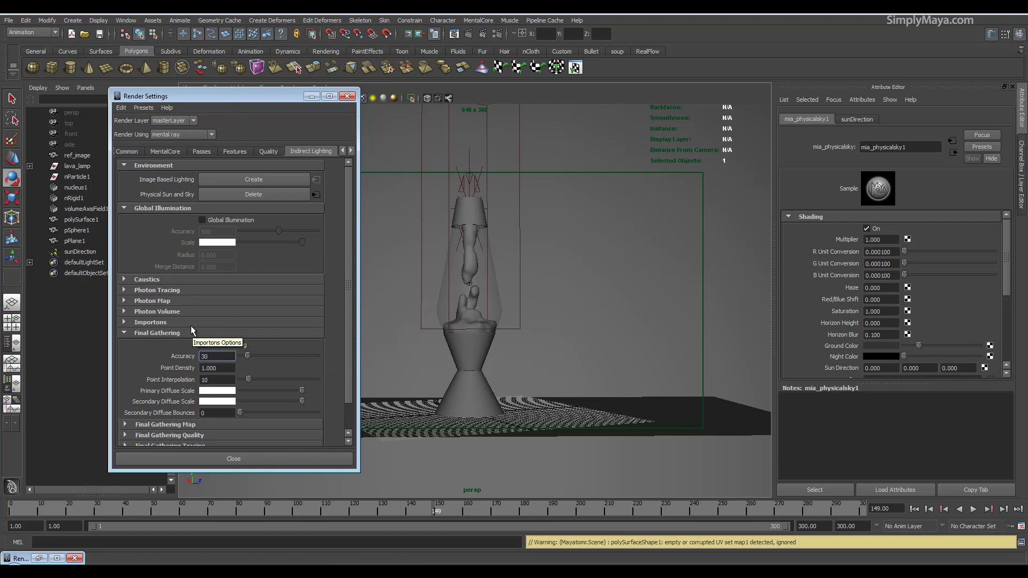
pyautogui.doubleClick(222, 367)
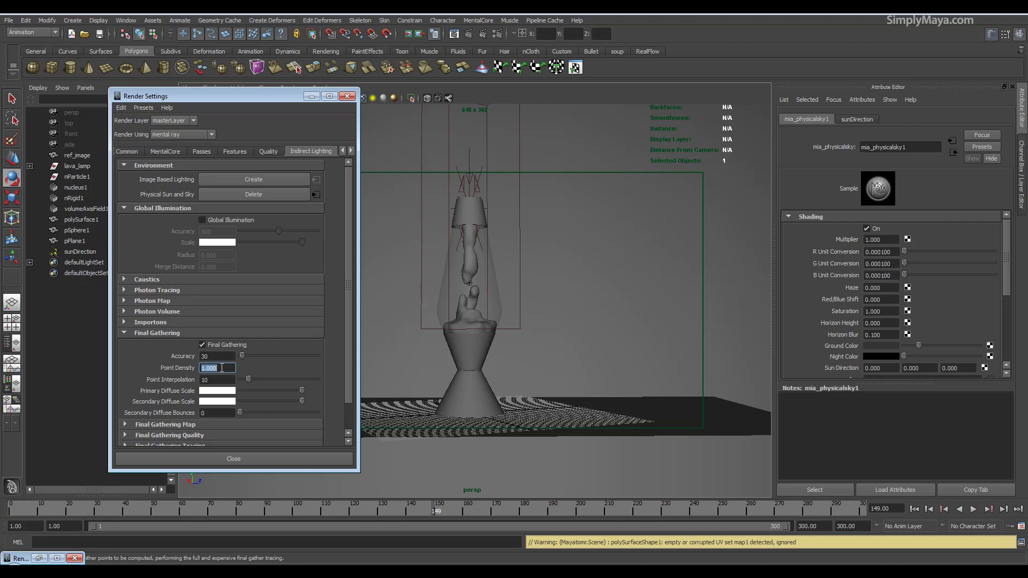
pyautogui.write('.1')
pyautogui.click(230, 357)
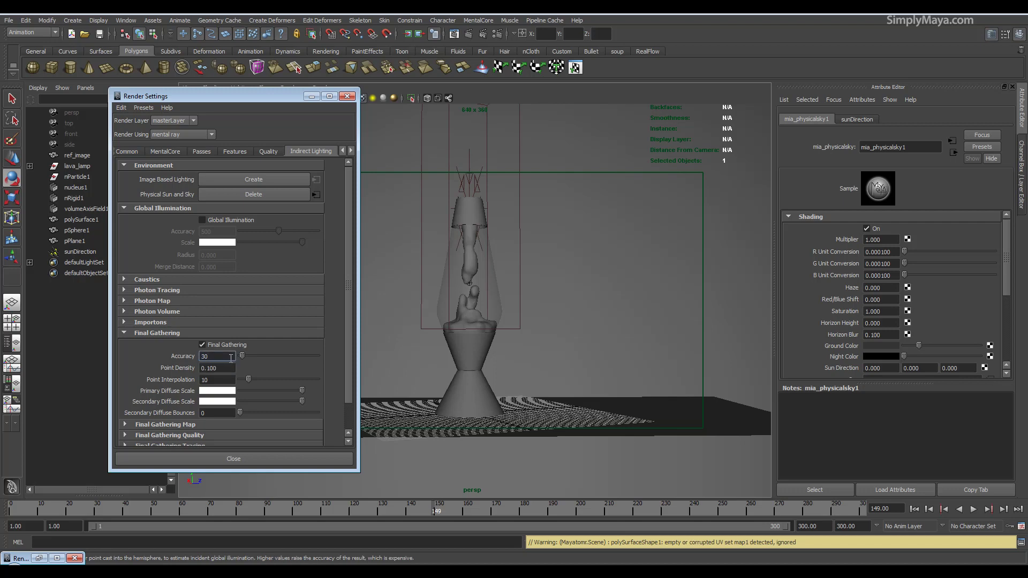
pyautogui.press('Tab')
pyautogui.press('Tab')
pyautogui.press('Tab')
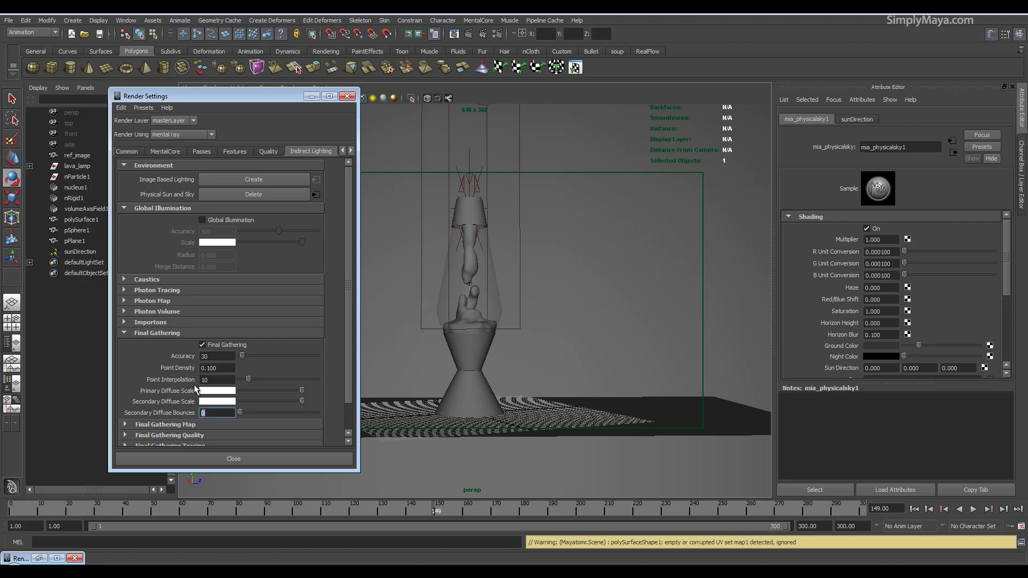
pyautogui.write('1')
pyautogui.hotkey('shift', 'Tab')
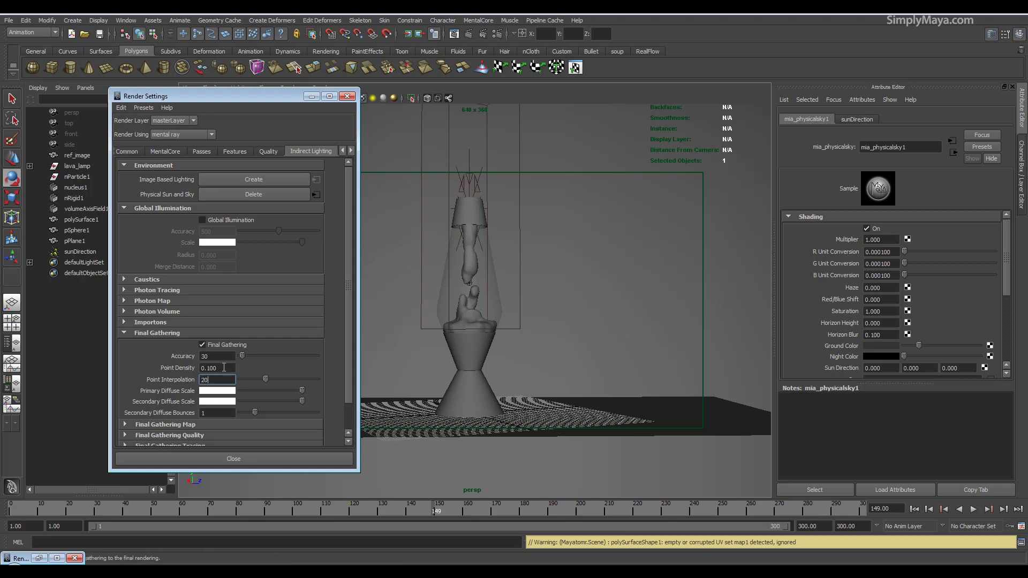
pyautogui.click(459, 37)
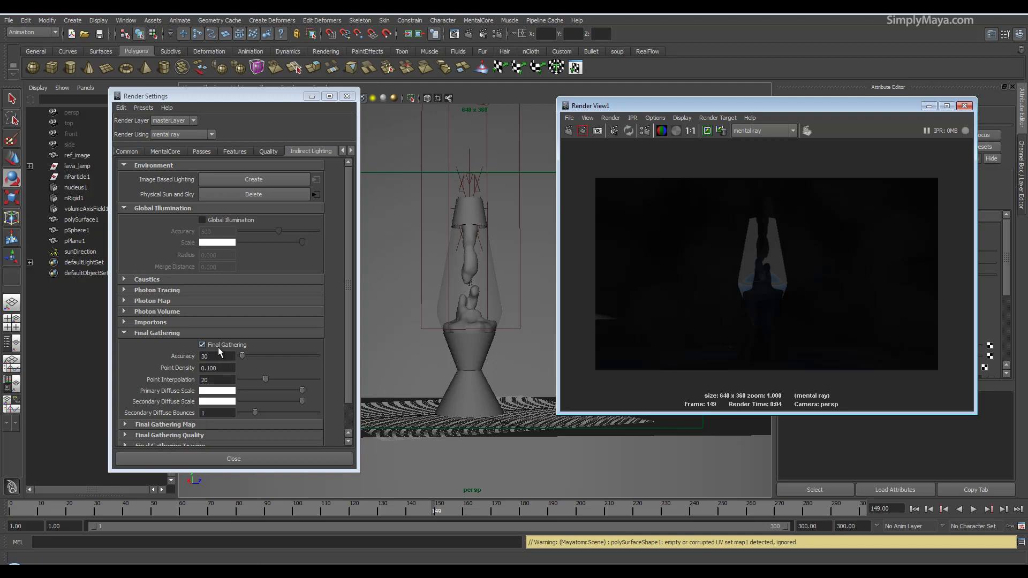
# - Minimize Render Settings, move the Render View to the upper right, and select pSphere1
pyautogui.click(311, 97)
pyautogui.moveTo(761, 112); pyautogui.dragTo(542, 104)
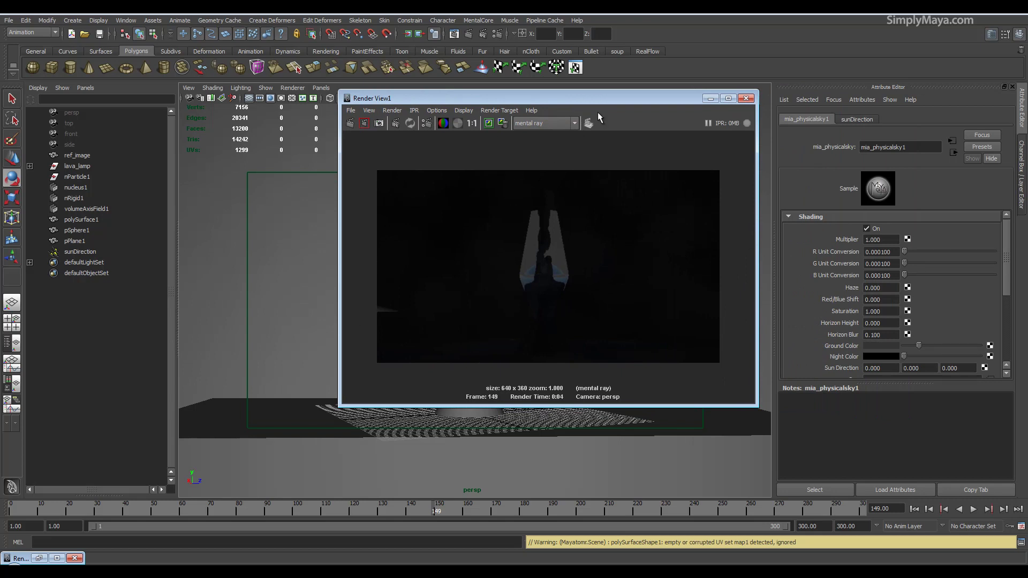
pyautogui.moveTo(600, 98); pyautogui.dragTo(819, 41)
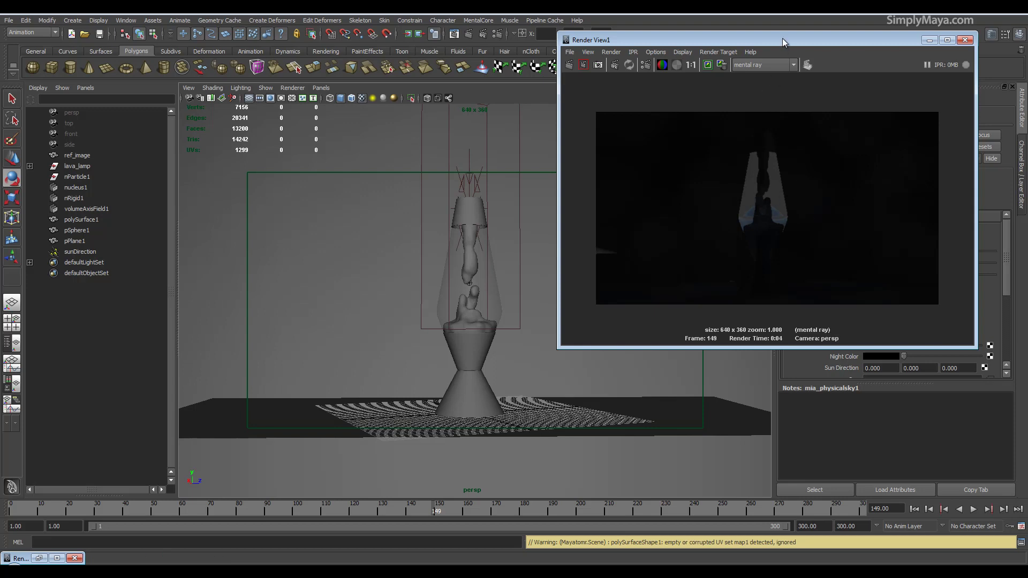
pyautogui.moveTo(783, 37); pyautogui.dragTo(523, 372)
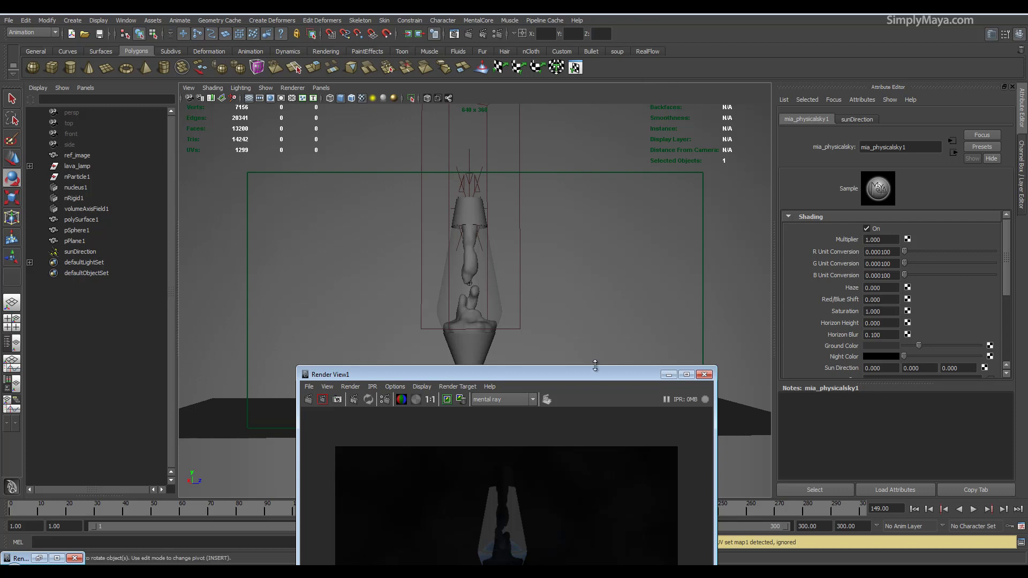
pyautogui.moveTo(594, 375); pyautogui.dragTo(822, 148)
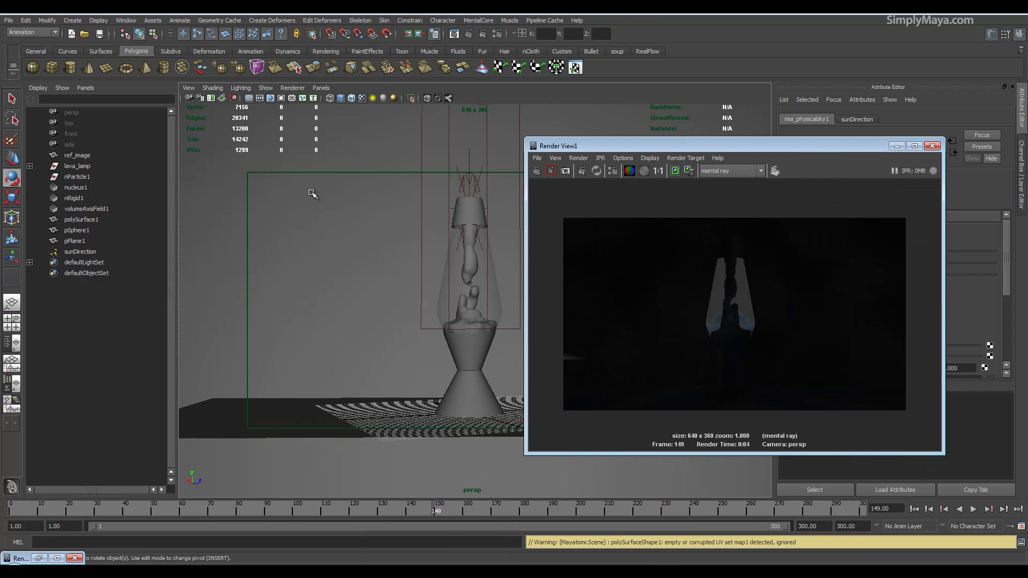
pyautogui.click(325, 250)
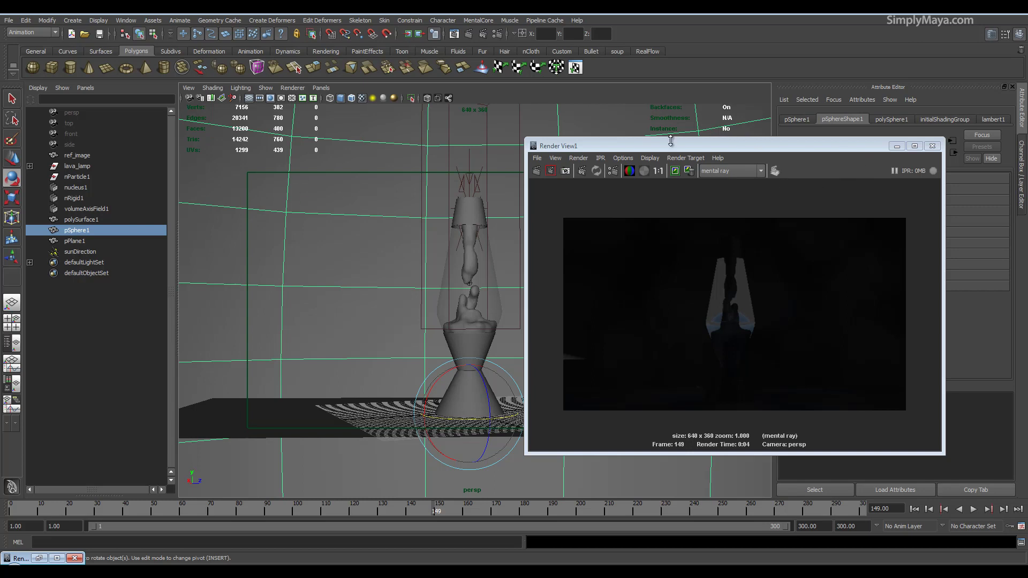
# - Create an area light and move it down to the left of the lava lamp
pyautogui.click(897, 146)
pyautogui.click(72, 21)
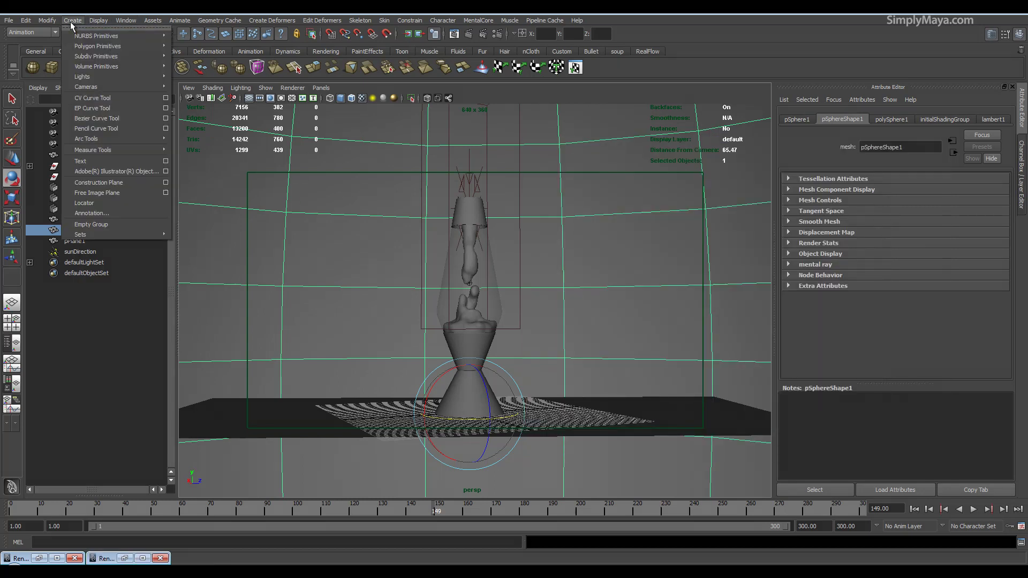
pyautogui.moveTo(123, 77)
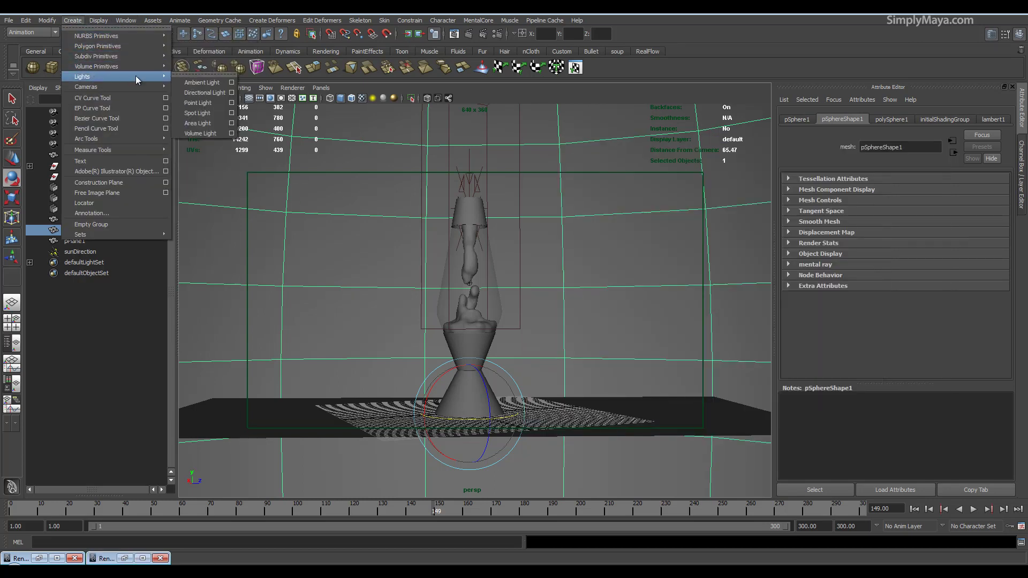
pyautogui.click(197, 123)
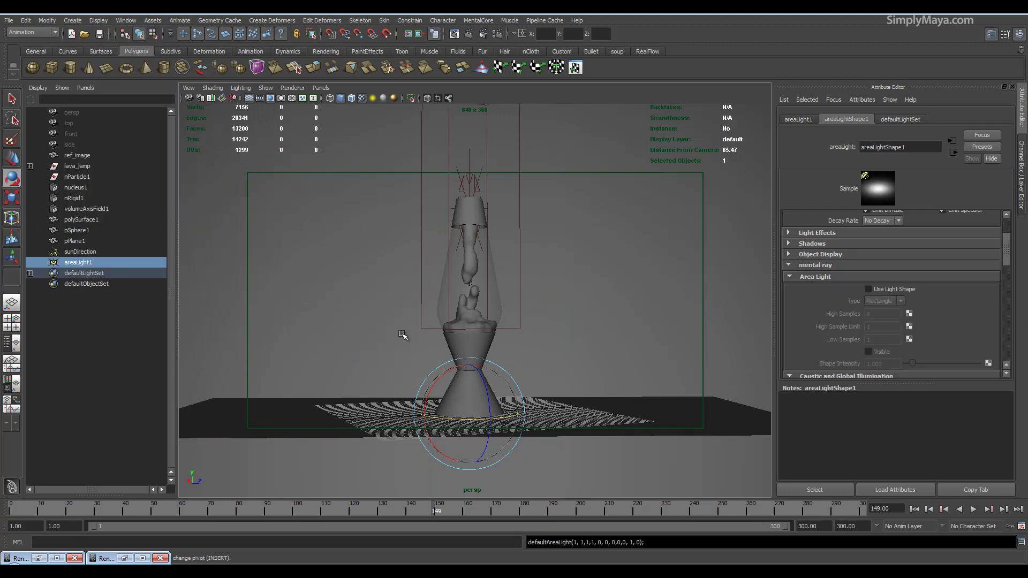
pyautogui.moveTo(501, 411); pyautogui.dragTo(316, 223)
pyautogui.keyDown('alt'); pyautogui.moveTo(382, 280); pyautogui.dragTo(555, 364); pyautogui.keyUp('alt')
pyautogui.moveTo(571, 403); pyautogui.dragTo(445, 479)
pyautogui.keyDown('alt'); pyautogui.moveTo(442, 389); pyautogui.dragTo(308, 349); pyautogui.keyUp('alt')
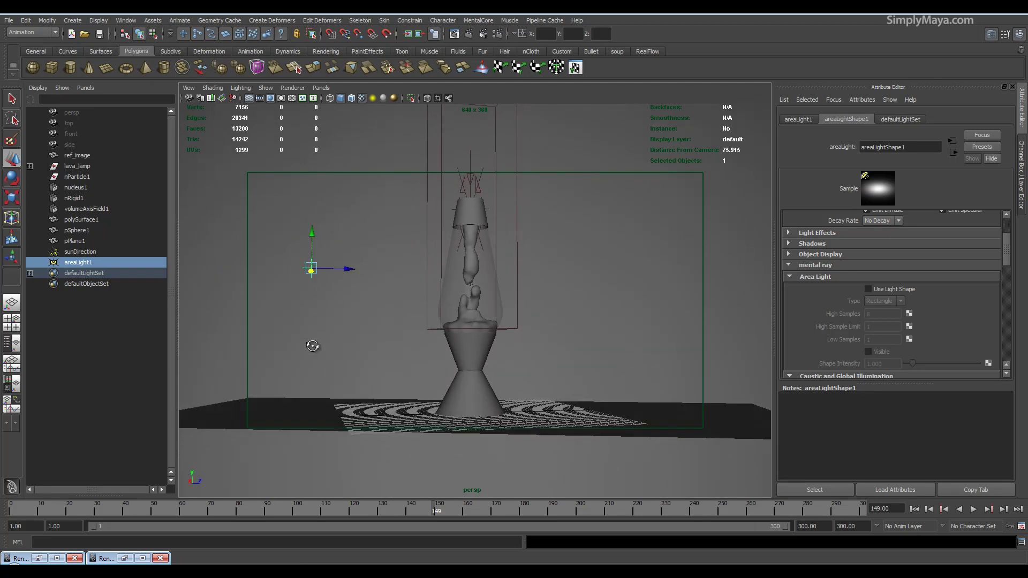
pyautogui.keyDown('alt'); pyautogui.moveTo(342, 356); pyautogui.dragTo(318, 355, button='middle'); pyautogui.keyUp('alt')
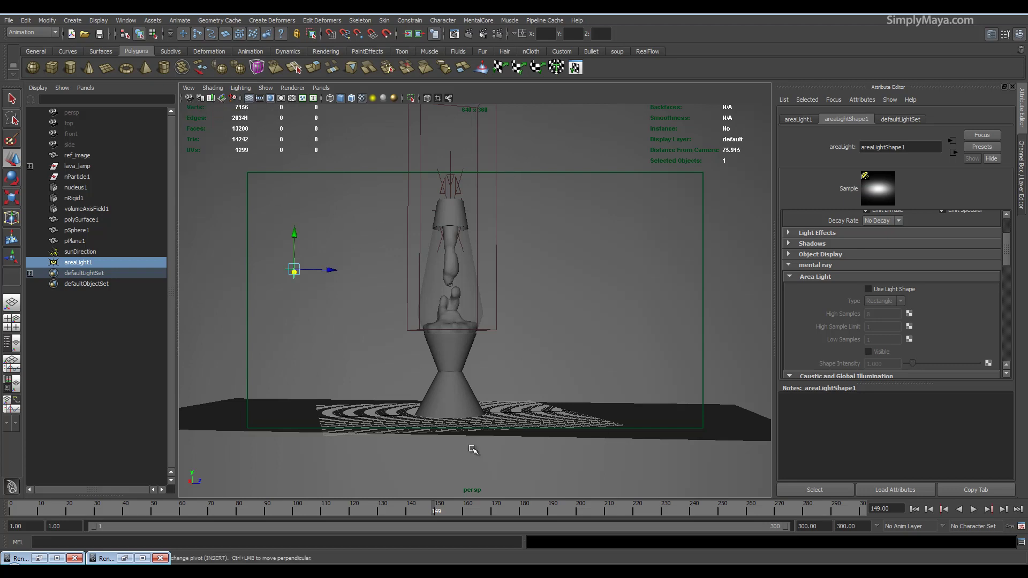
pyautogui.keyDown('alt'); pyautogui.moveTo(388, 305); pyautogui.dragTo(496, 355); pyautogui.keyUp('alt')
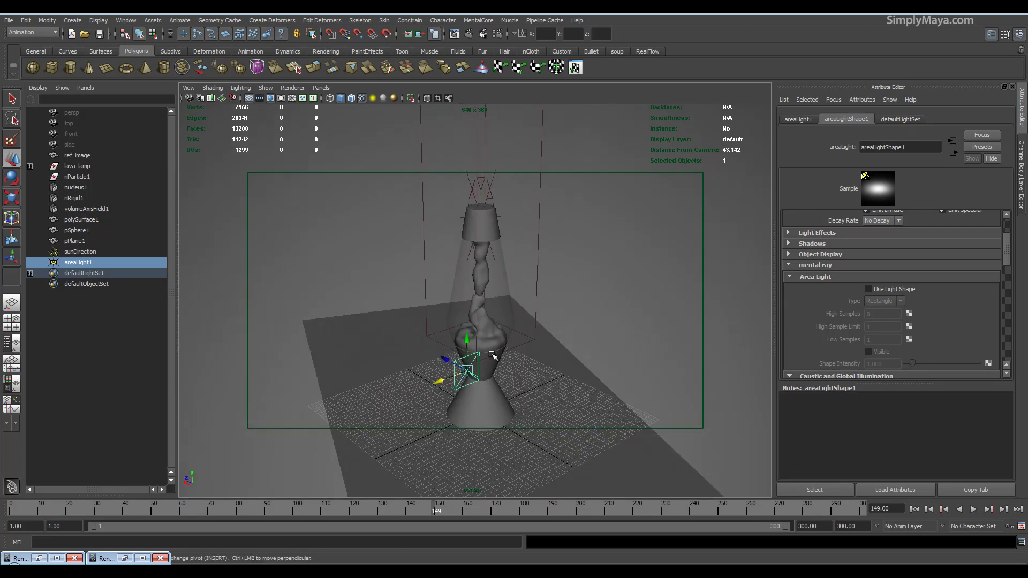
# - Rotate the area light around its vertical axis to face the lamp
pyautogui.click(481, 355)
pyautogui.click(466, 357)
pyautogui.press('e')
pyautogui.moveTo(474, 395); pyautogui.dragTo(501, 365)
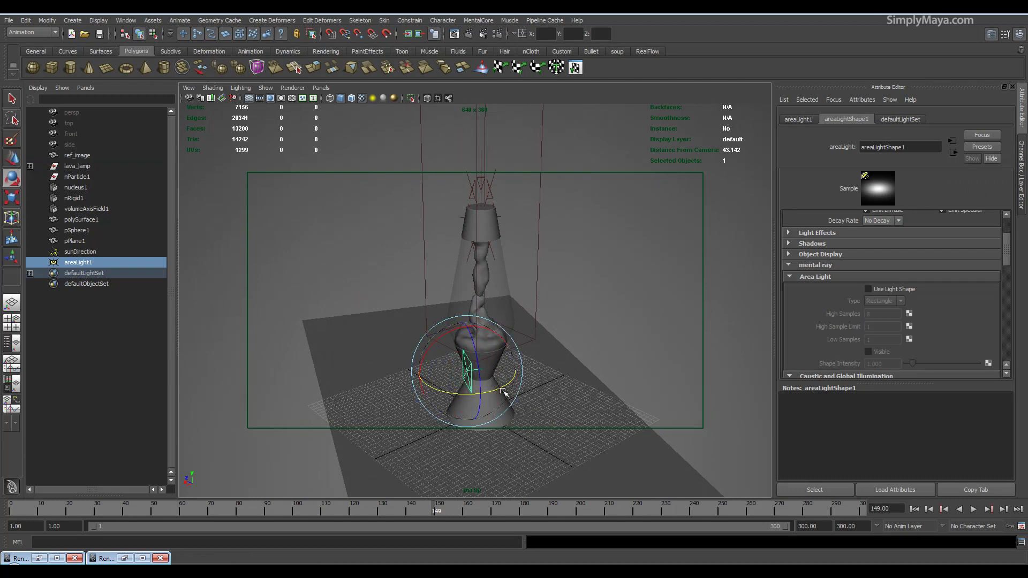
pyautogui.moveTo(455, 394); pyautogui.dragTo(450, 381)
pyautogui.moveTo(448, 393)
pyautogui.mouseDown()
pyautogui.moveTo(506, 390)
pyautogui.moveTo(426, 403)
pyautogui.moveTo(462, 401)
pyautogui.mouseUp()
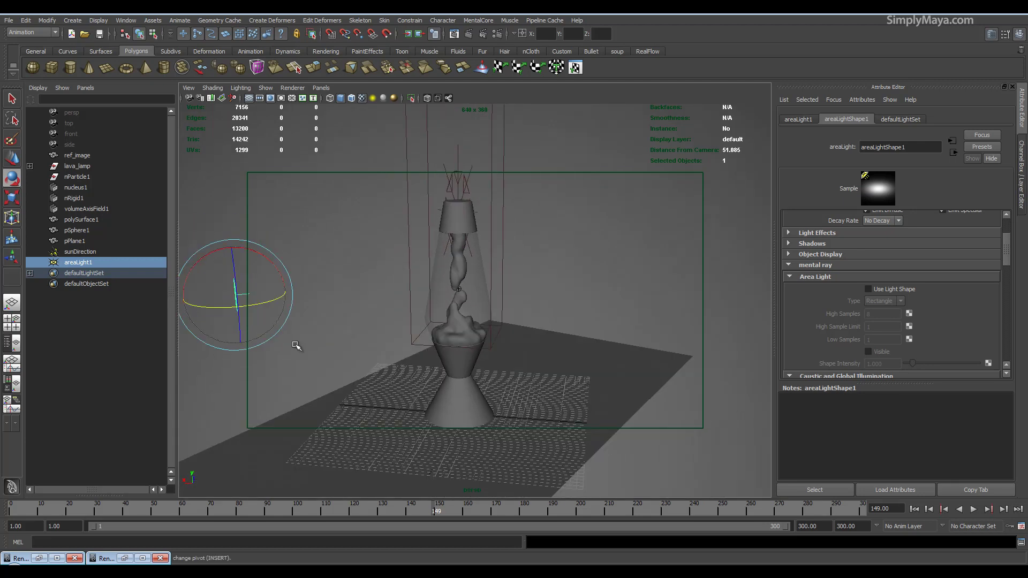
# - Stretch the area light much larger and tilt it toward the lamp
pyautogui.press('w')
pyautogui.press('e')
pyautogui.press('r')
pyautogui.moveTo(236, 295); pyautogui.dragTo(390, 337)
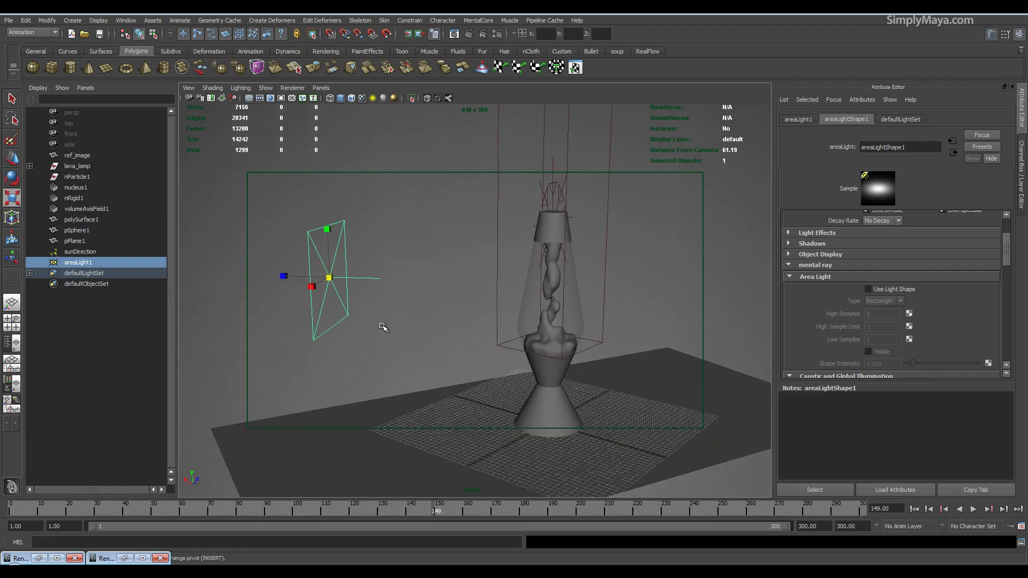
pyautogui.keyDown('alt'); pyautogui.moveTo(355, 305); pyautogui.dragTo(337, 283); pyautogui.keyUp('alt')
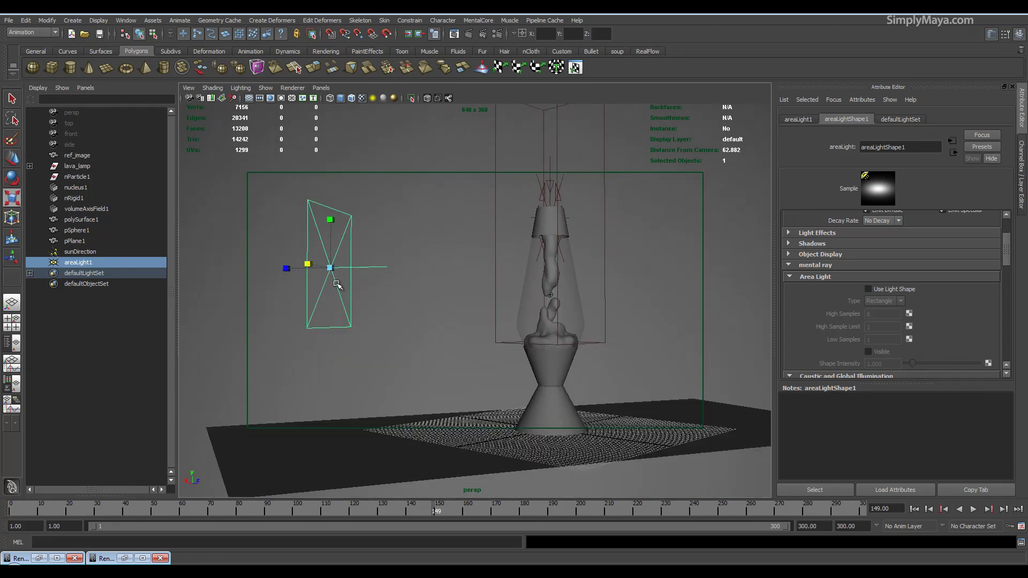
pyautogui.press('e')
pyautogui.moveTo(369, 237); pyautogui.dragTo(335, 194)
pyautogui.press('w')
# - From the cameraView5 bookmark, move the area light further left and rotate it upright
pyautogui.click(222, 98)
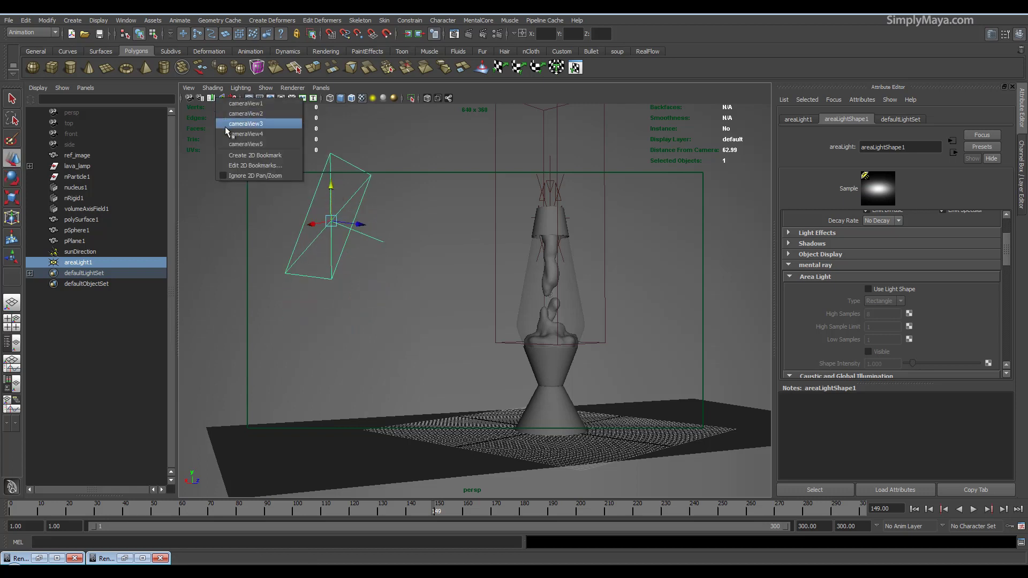
pyautogui.click(245, 144)
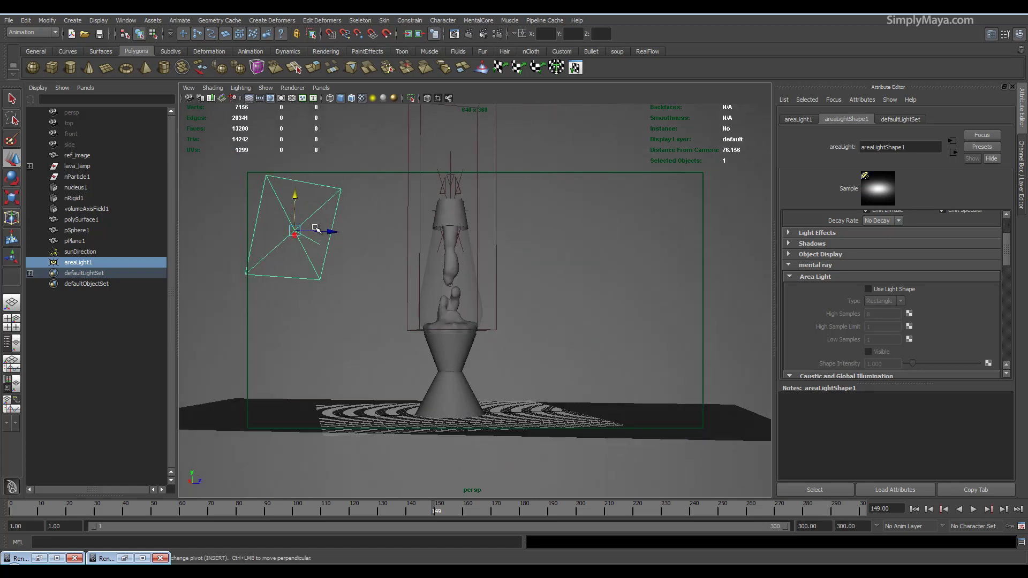
pyautogui.moveTo(329, 232); pyautogui.dragTo(323, 315)
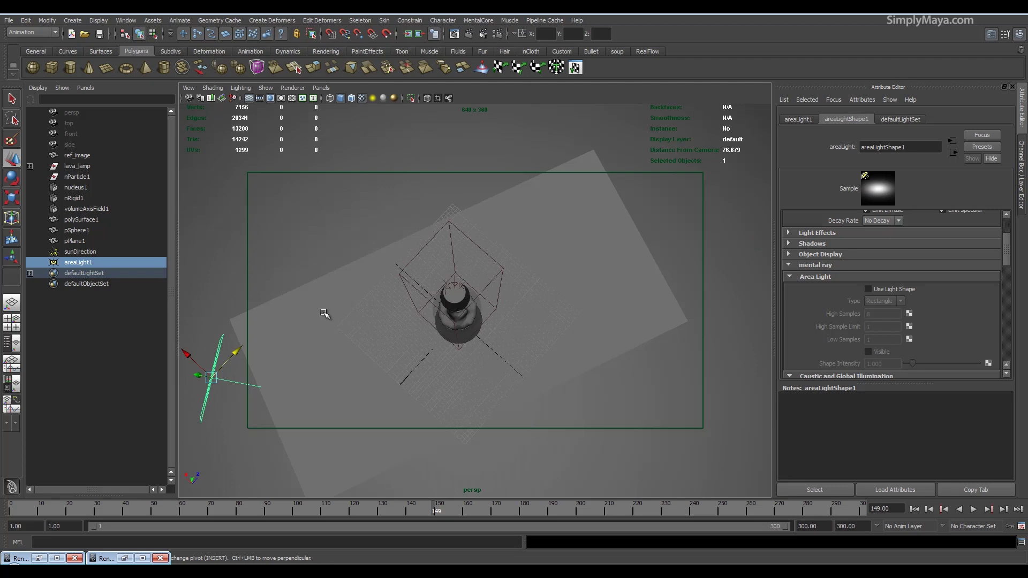
pyautogui.press('e')
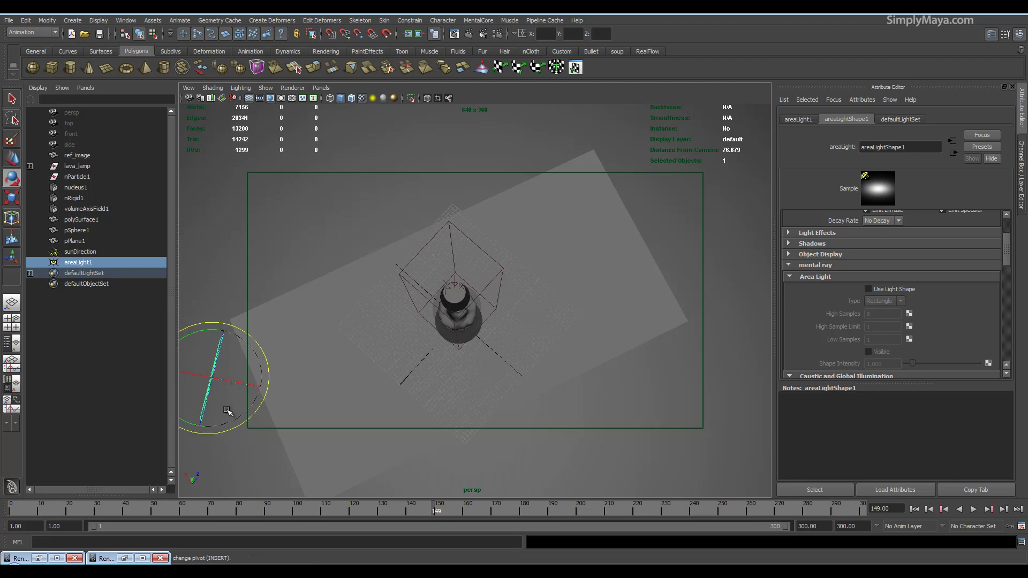
pyautogui.scroll(3, 240, 412)
pyautogui.keyDown('alt'); pyautogui.moveTo(241, 412); pyautogui.dragTo(397, 330, button='middle'); pyautogui.keyUp('alt')
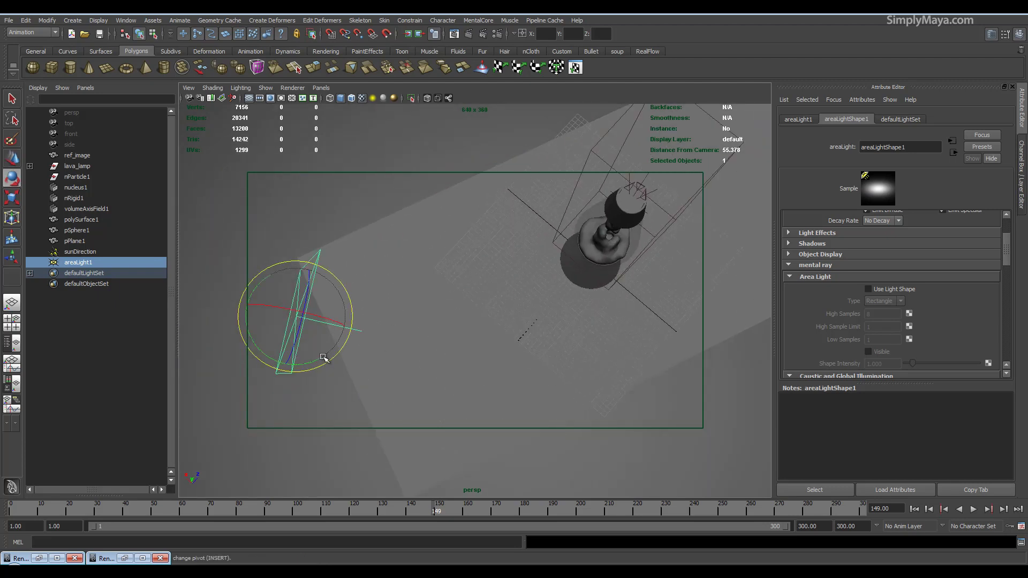
pyautogui.moveTo(332, 363); pyautogui.dragTo(474, 204)
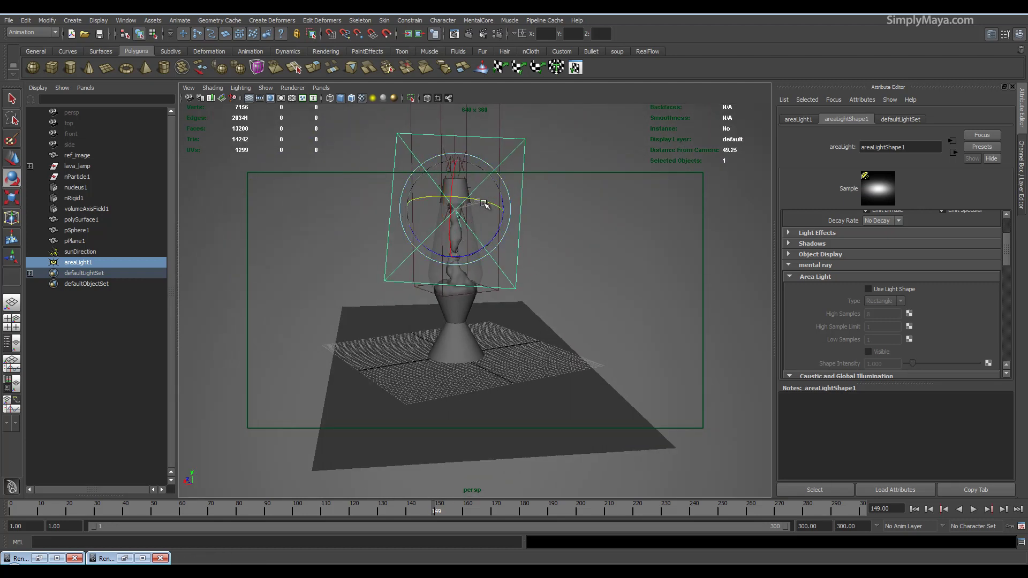
pyautogui.moveTo(411, 173); pyautogui.dragTo(466, 306)
# - Scale the area light up and taller, then return to cameraView5
pyautogui.press('r')
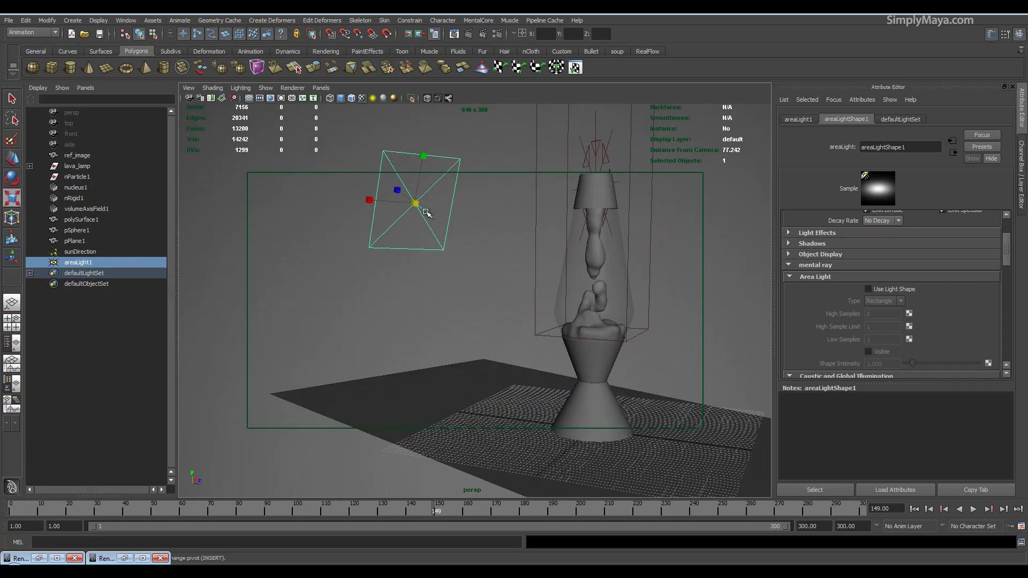
pyautogui.moveTo(416, 204); pyautogui.dragTo(438, 195)
pyautogui.moveTo(424, 156); pyautogui.dragTo(445, 168)
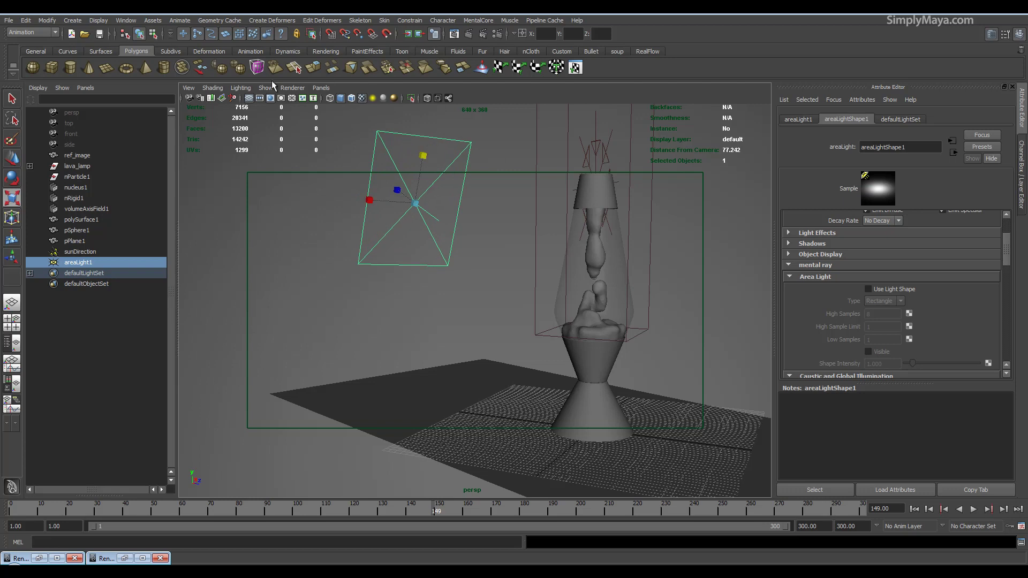
pyautogui.click(222, 98)
pyautogui.click(222, 149)
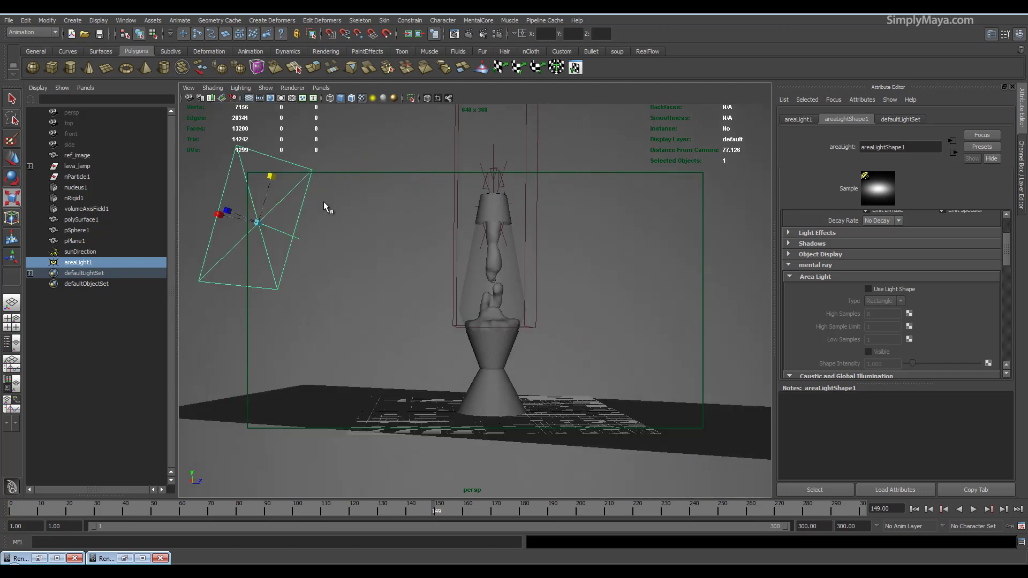
# - Render the frame, then move sunDirection left of the lamp, tilt it and re-render
pyautogui.click(470, 33)
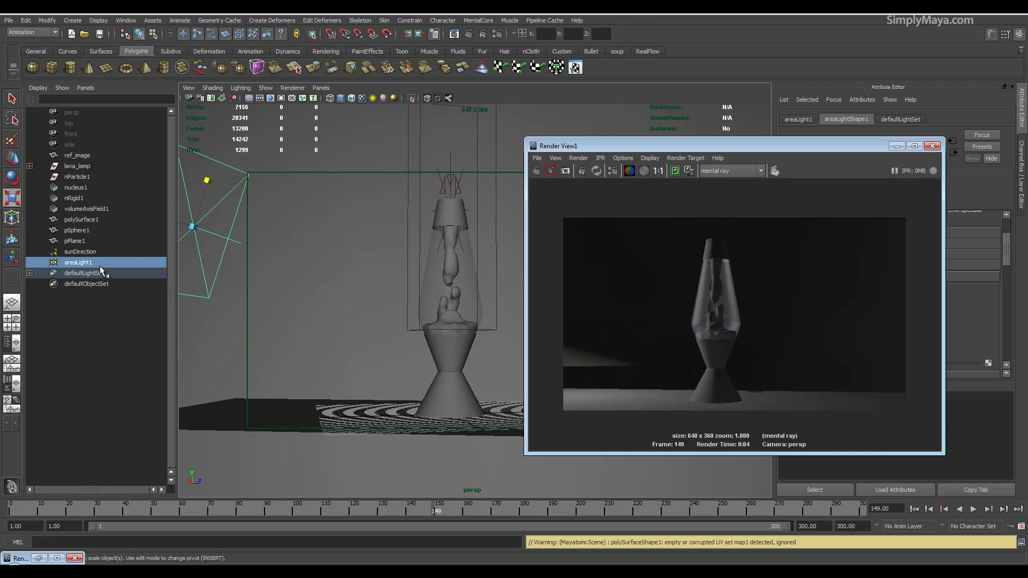
pyautogui.click(86, 252)
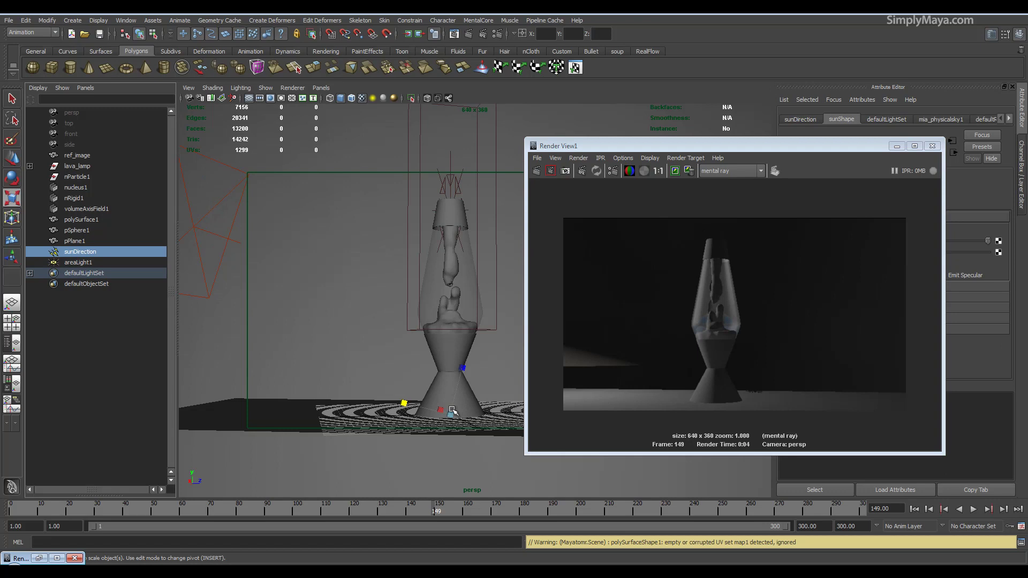
pyautogui.press('e')
pyautogui.press('w')
pyautogui.moveTo(450, 386); pyautogui.dragTo(369, 363)
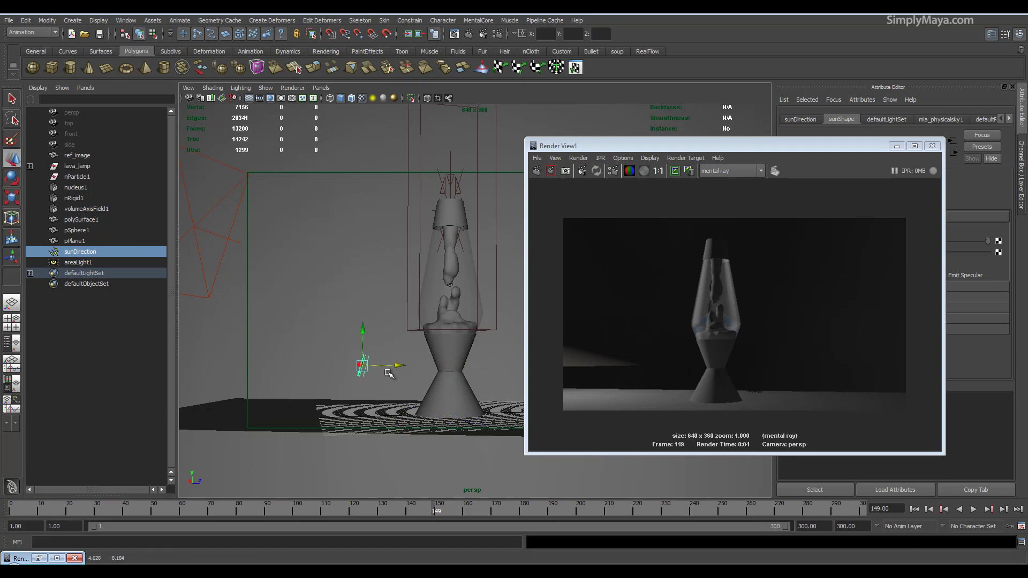
pyautogui.press('e')
pyautogui.moveTo(338, 332); pyautogui.dragTo(397, 323)
pyautogui.click(536, 170)
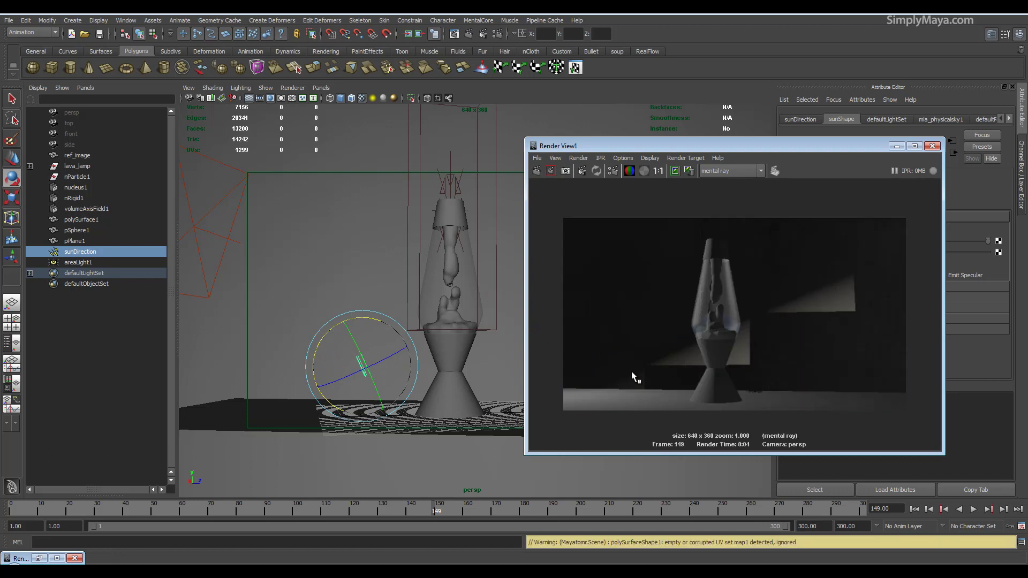
# - Rotate the sun light to another angle, re-render, then bring up the reference lava lamp video
pyautogui.moveTo(360, 343); pyautogui.dragTo(370, 381)
pyautogui.click(536, 171)
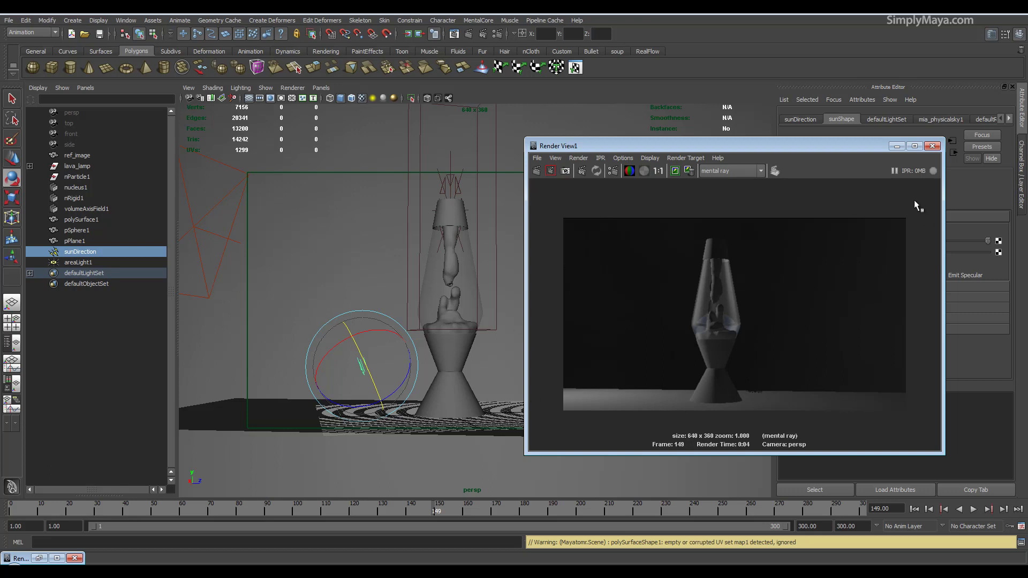
pyautogui.click(897, 146)
pyautogui.keyDown('alt'); pyautogui.moveTo(475, 378); pyautogui.dragTo(600, 389); pyautogui.keyUp('alt')
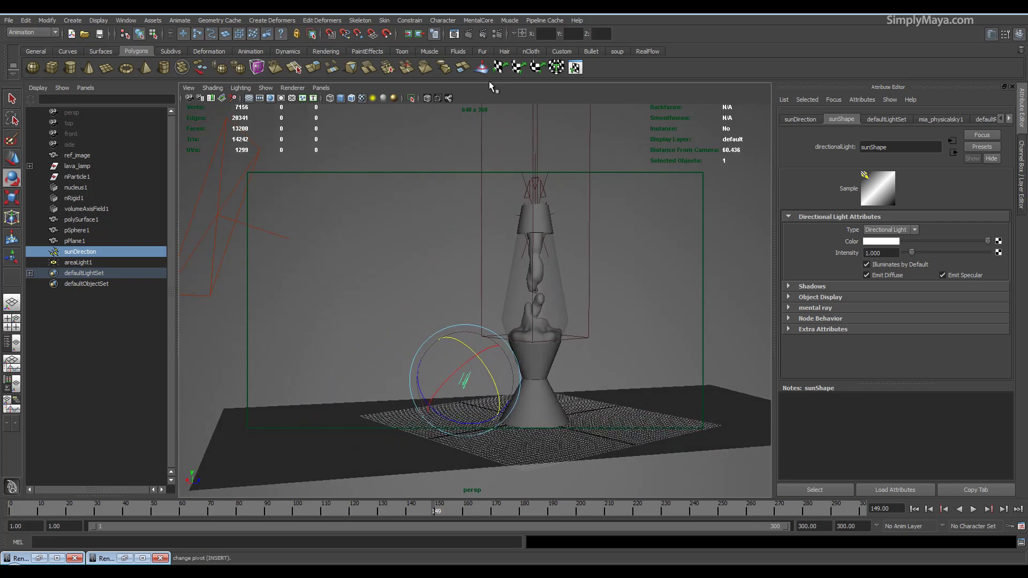
pyautogui.click(454, 35)
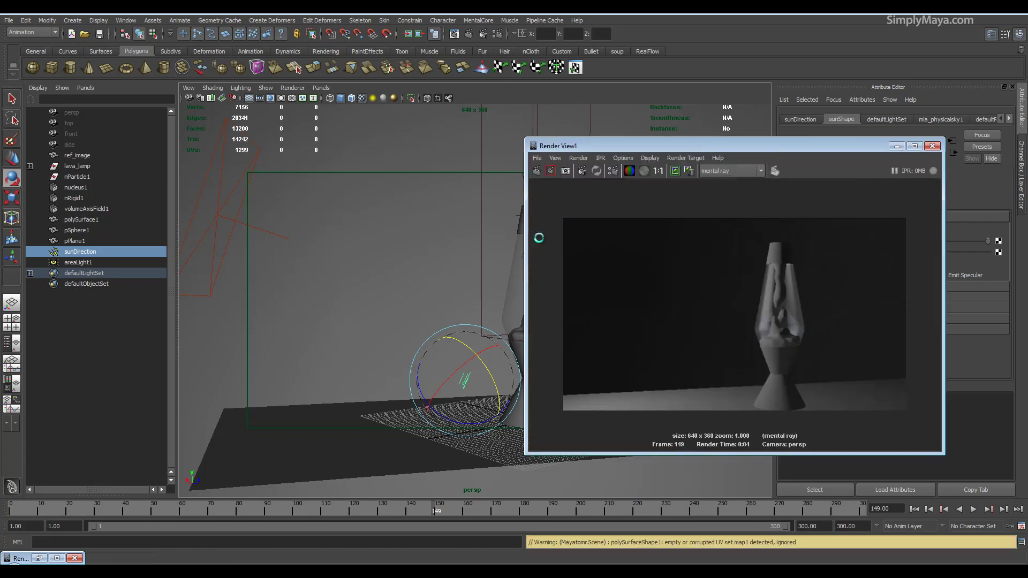
pyautogui.click(897, 146)
pyautogui.keyDown('alt'); pyautogui.moveTo(613, 334); pyautogui.dragTo(605, 332, button='middle'); pyautogui.keyUp('alt')
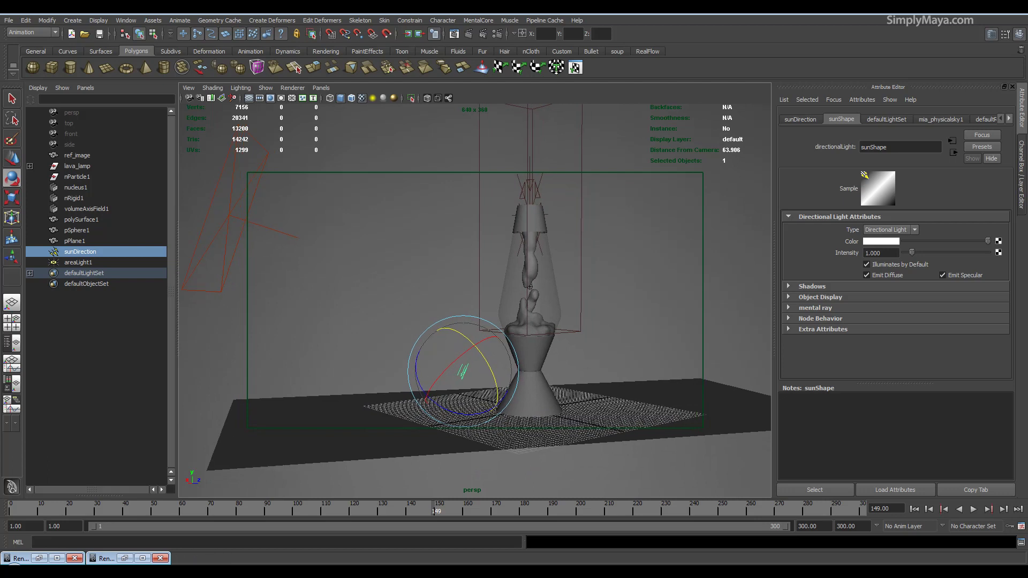
pyautogui.hotkey('alt', 'Tab')
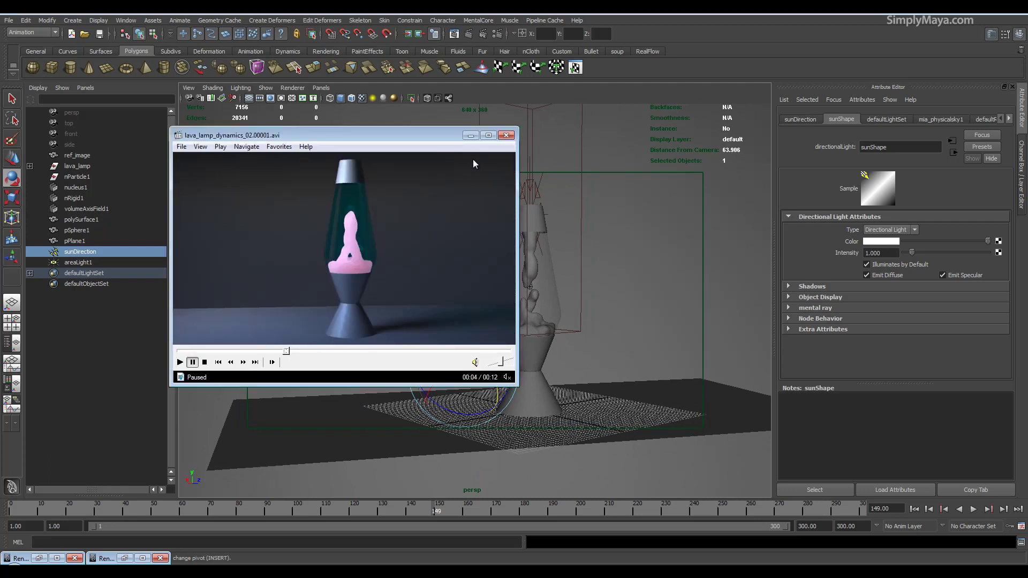
# - Hide the reference video and render the lava lamp frame again with mental ray
pyautogui.hotkey('alt', 'Tab')
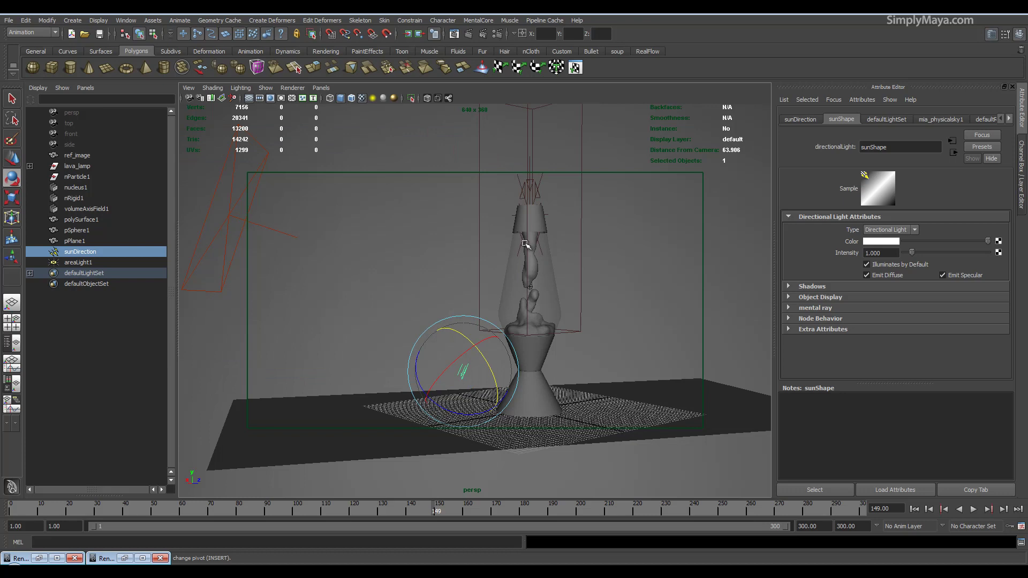
pyautogui.click(465, 35)
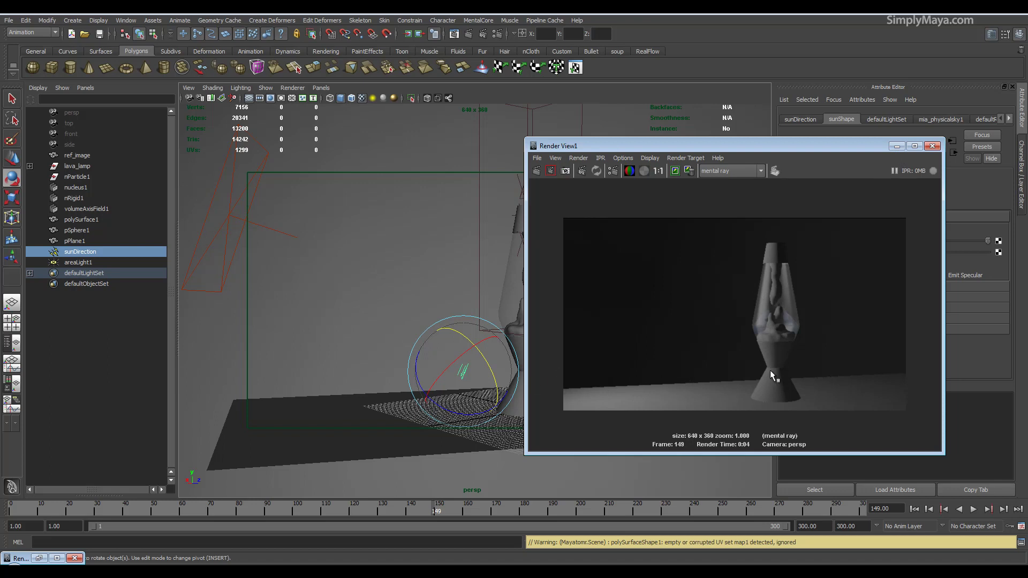
# - Select the area light and turn on its mental ray area-light shape and Visible option
pyautogui.click(897, 146)
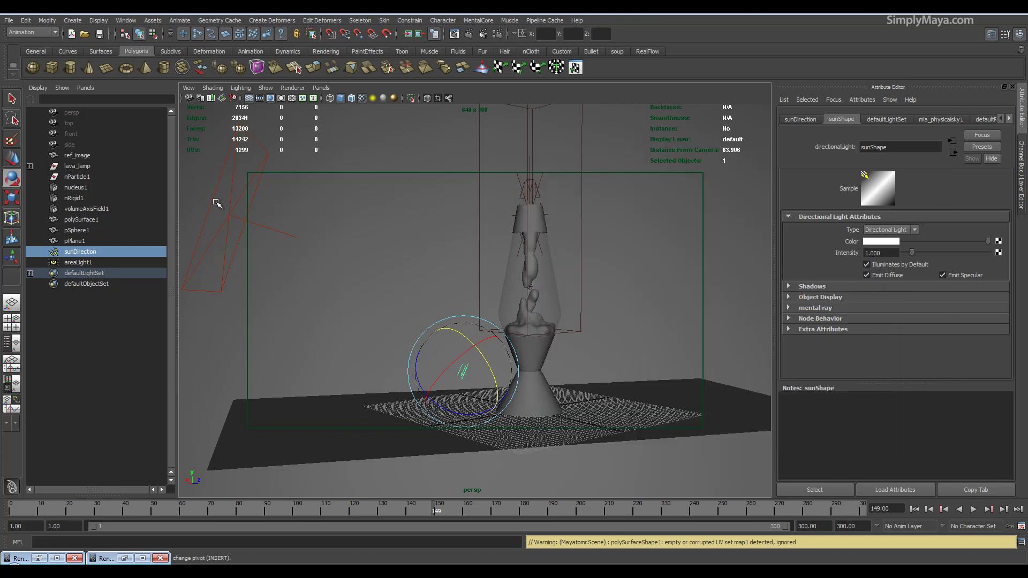
pyautogui.click(229, 203)
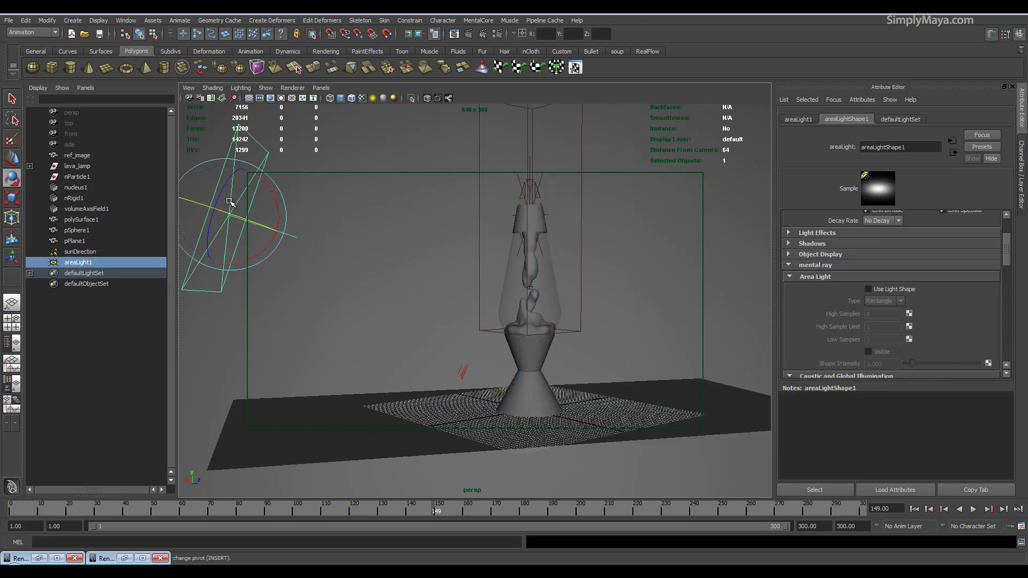
pyautogui.click(883, 289)
pyautogui.scroll(-1, 925, 312)
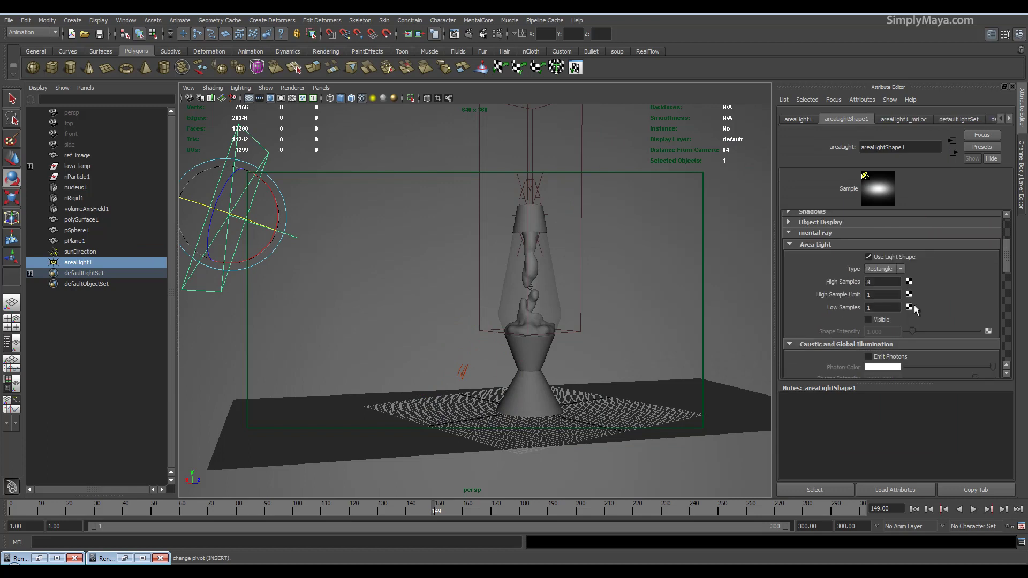
pyautogui.click(876, 319)
# - Attach a mia_portal_light shader from mental ray Lights as the area light's light shader
pyautogui.moveTo(1004, 247); pyautogui.dragTo(988, 347)
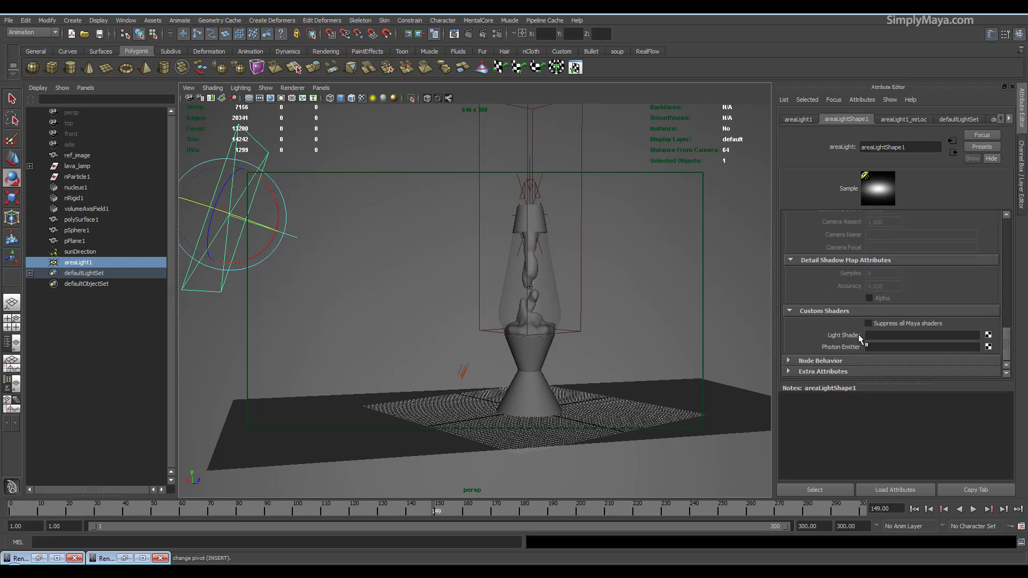
pyautogui.click(988, 336)
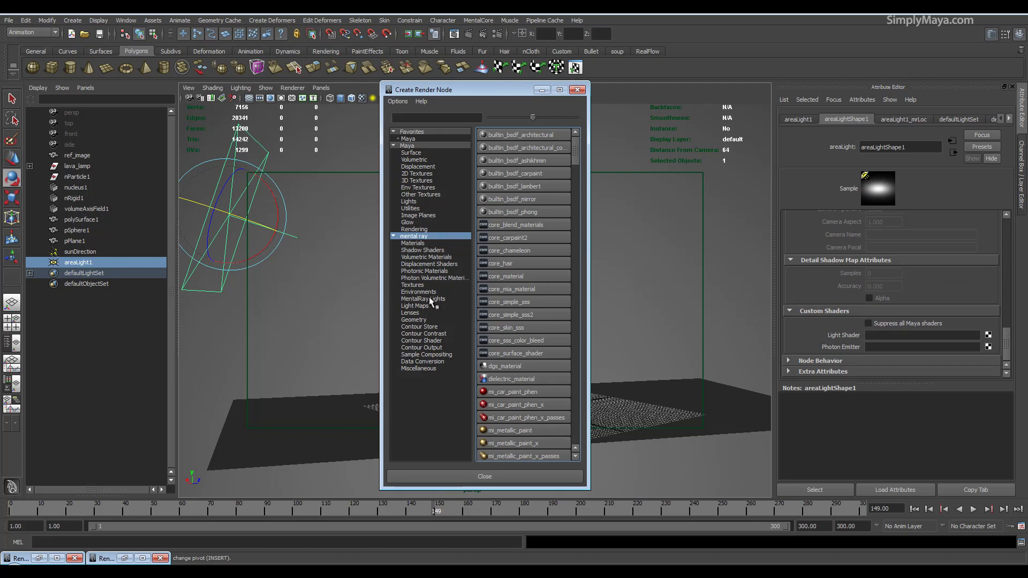
pyautogui.click(428, 298)
pyautogui.click(509, 212)
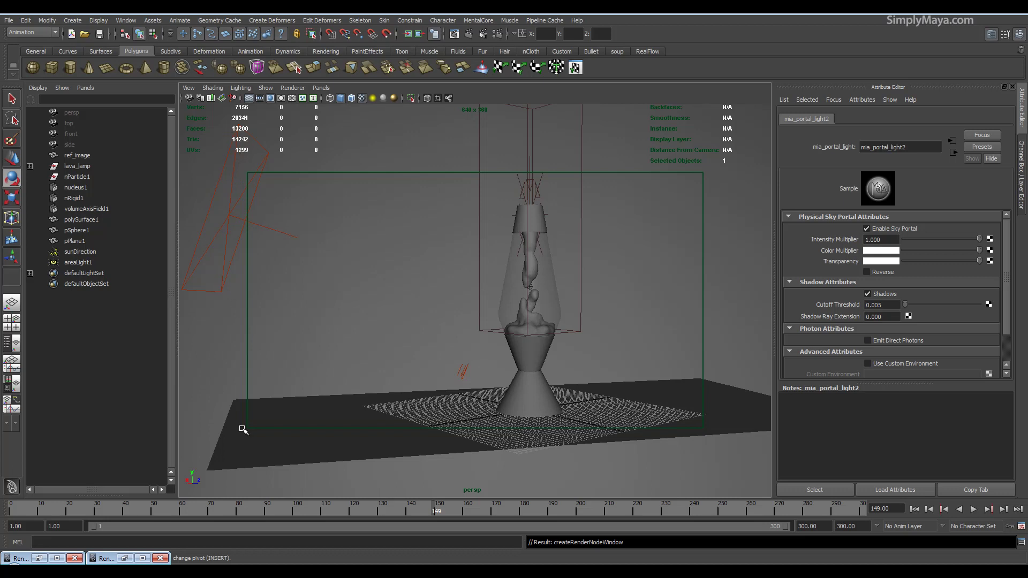
pyautogui.click(454, 35)
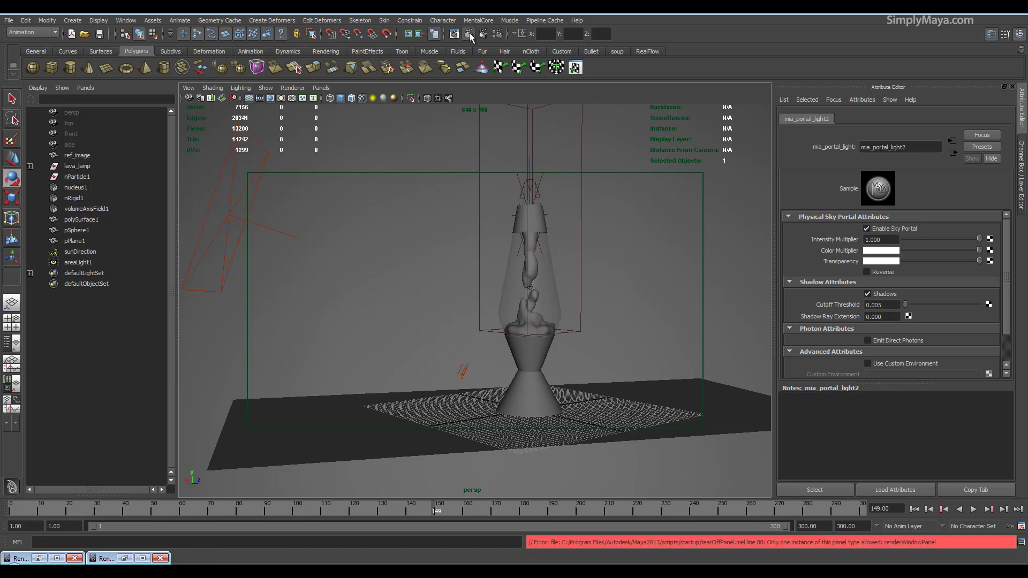
# - Render the current frame, then set the portal light's Intensity Multiplier to 25
pyautogui.click(470, 34)
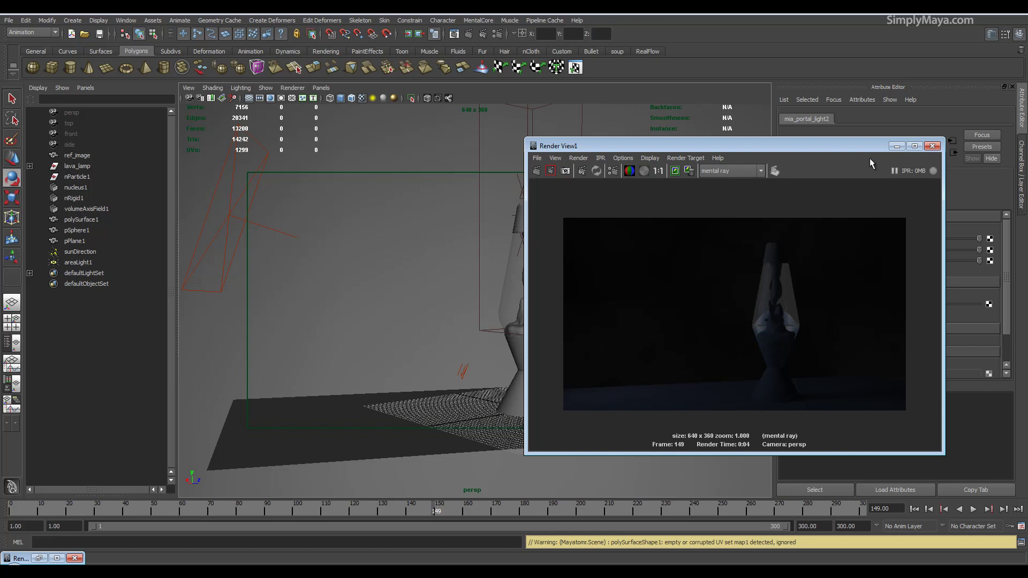
pyautogui.moveTo(809, 149); pyautogui.dragTo(471, 138)
pyautogui.click(889, 238)
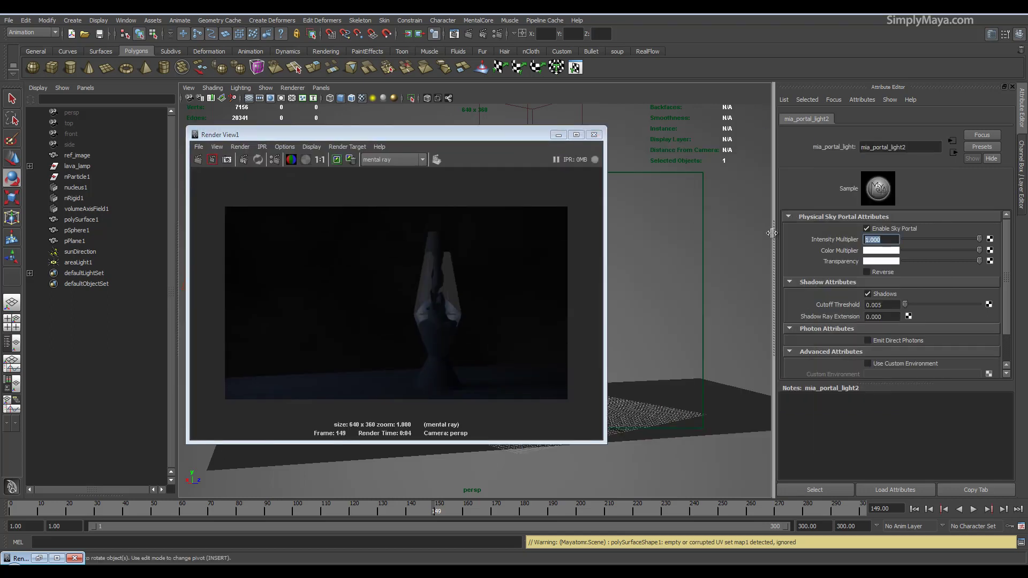
pyautogui.write('25')
pyautogui.press('Return')
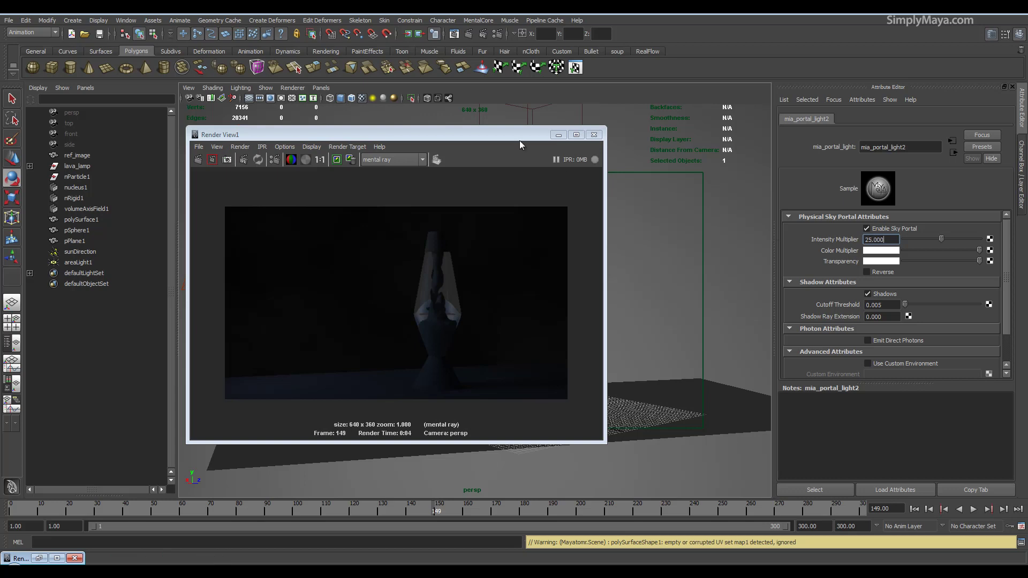
# - Re-render with the brighter portal light and toggle the gradient viewport background with Alt+B
pyautogui.click(197, 159)
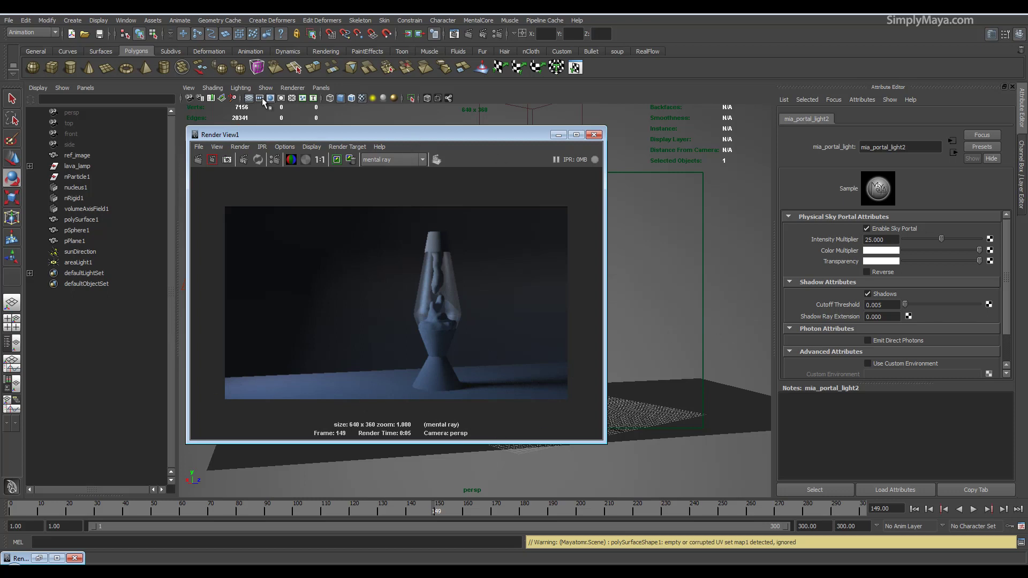
pyautogui.click(214, 99)
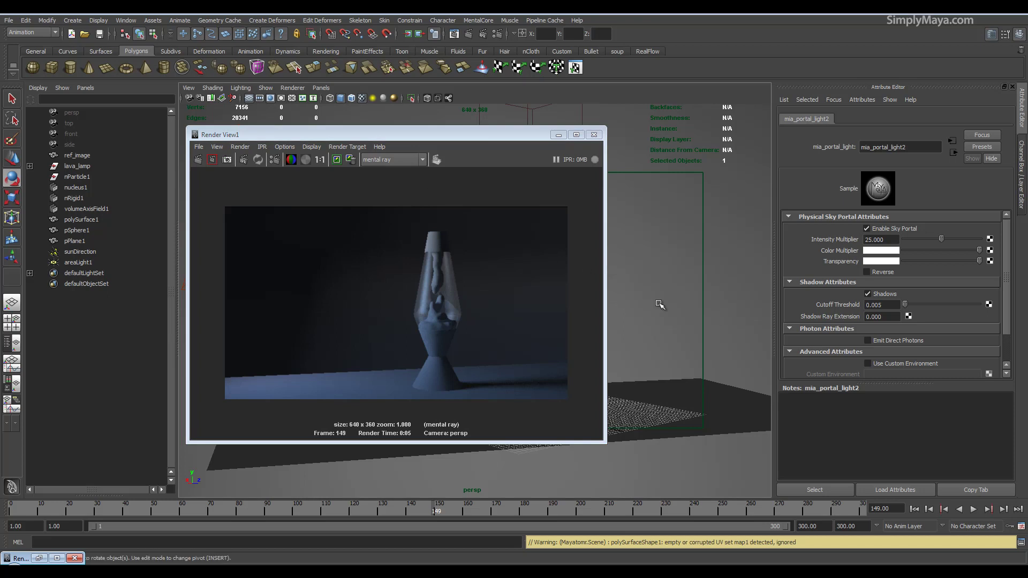
pyautogui.hotkey('alt', 'b')
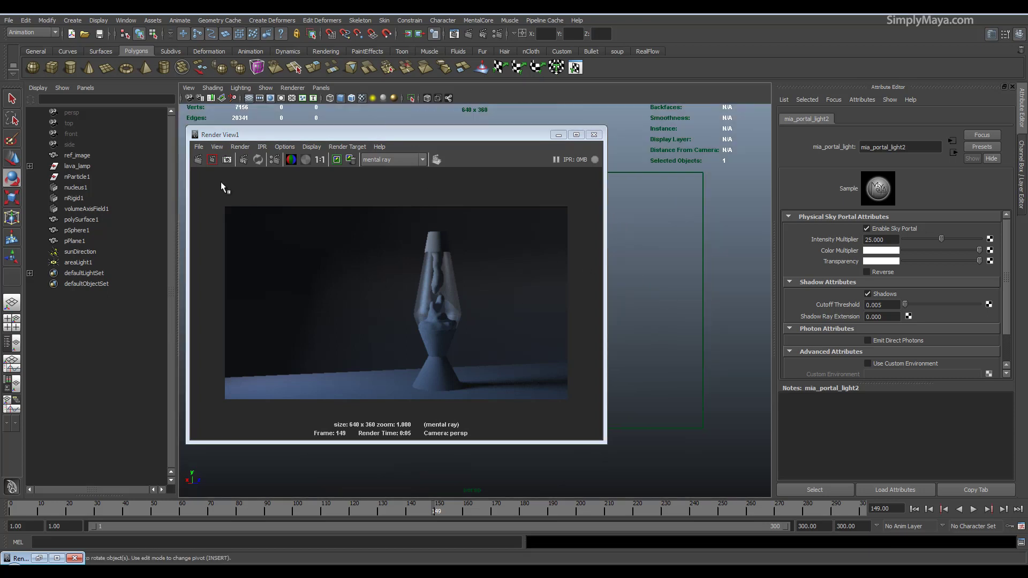
# - Re-render the frame, then select sunDirection and rotate it to a new angle
pyautogui.click(198, 159)
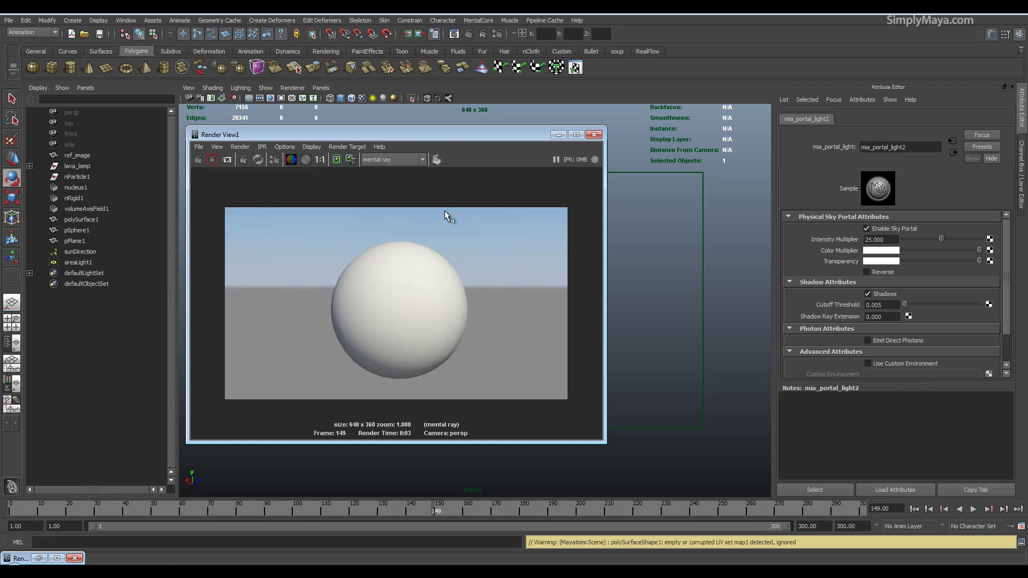
pyautogui.click(558, 135)
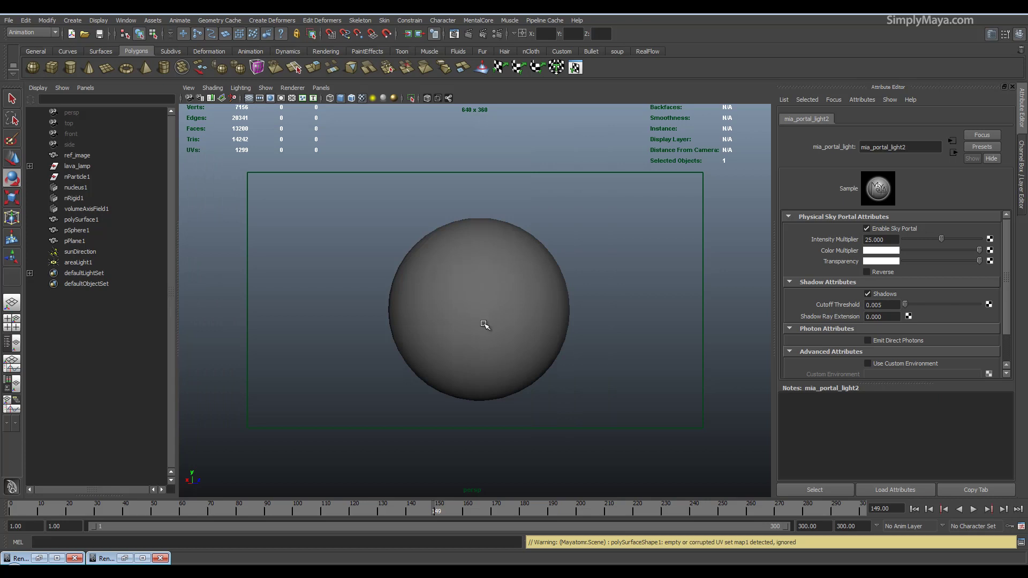
pyautogui.scroll(10, 482, 321)
pyautogui.scroll(-10, 501, 329)
pyautogui.click(466, 355)
pyautogui.moveTo(473, 328); pyautogui.dragTo(493, 360)
pyautogui.click(107, 558)
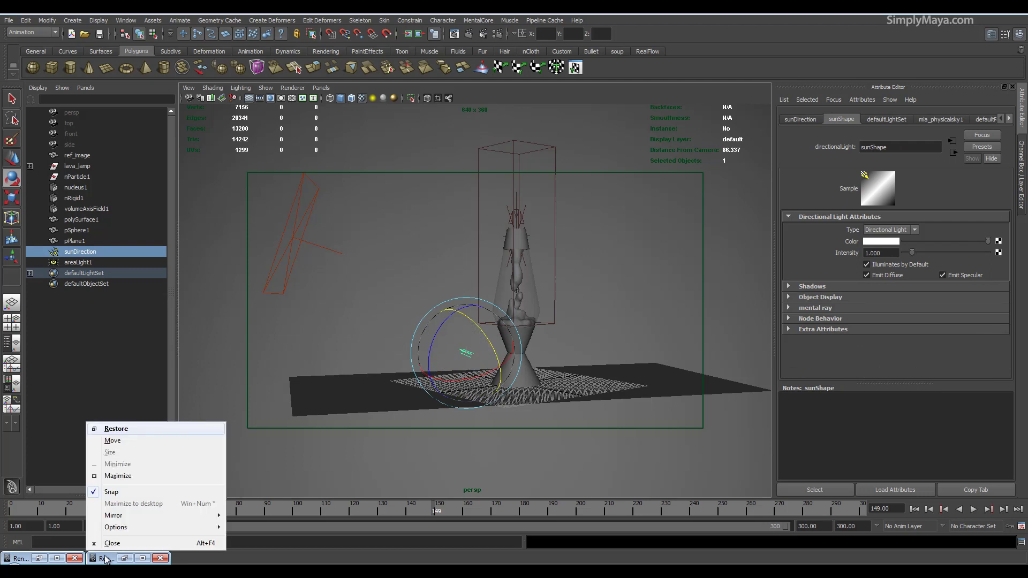
# - Restore Render View, render a region and then the full frame, rotate the sun again, and re-render
pyautogui.click(110, 428)
pyautogui.moveTo(448, 143); pyautogui.dragTo(777, 171)
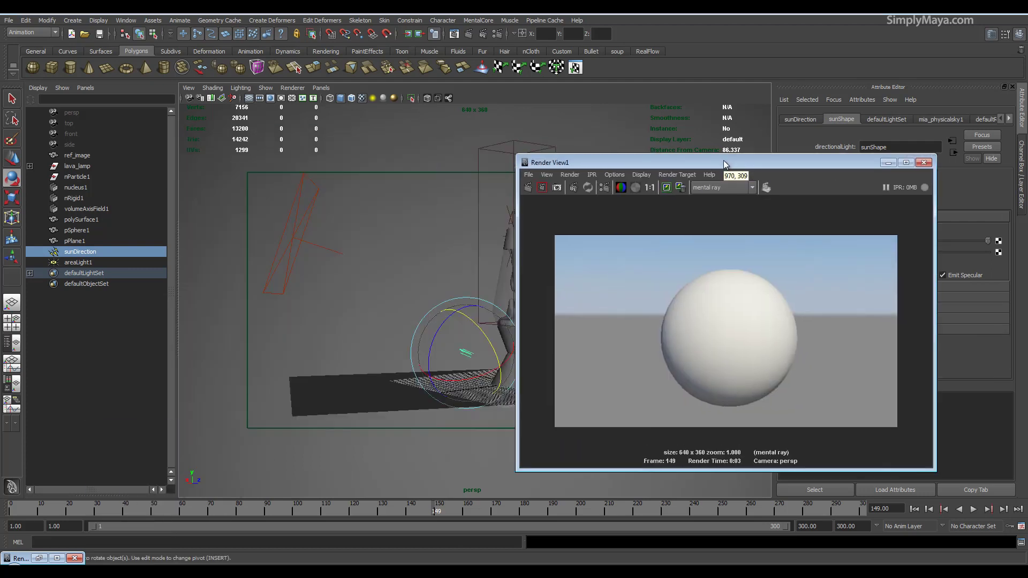
pyautogui.click(531, 188)
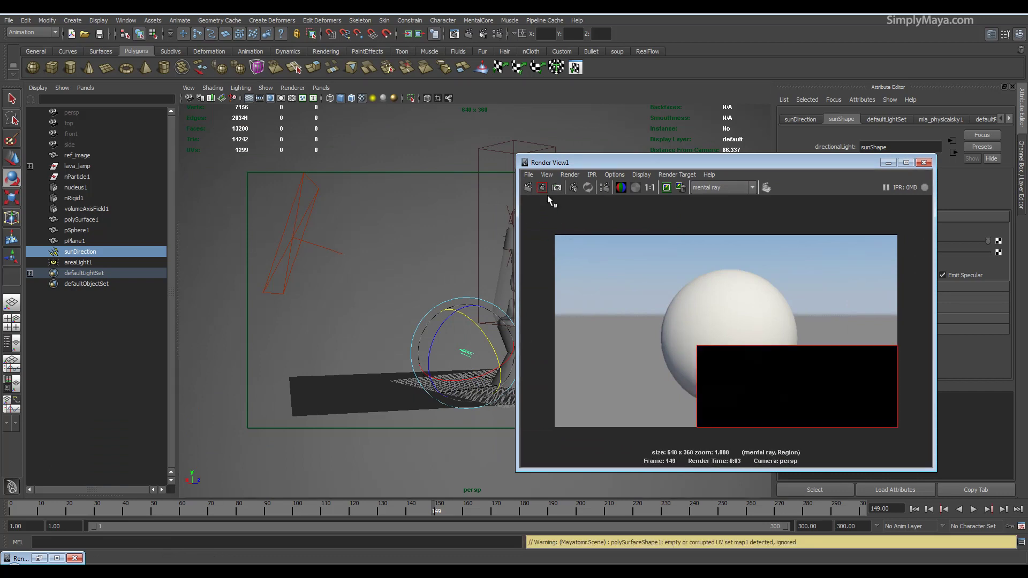
pyautogui.click(530, 189)
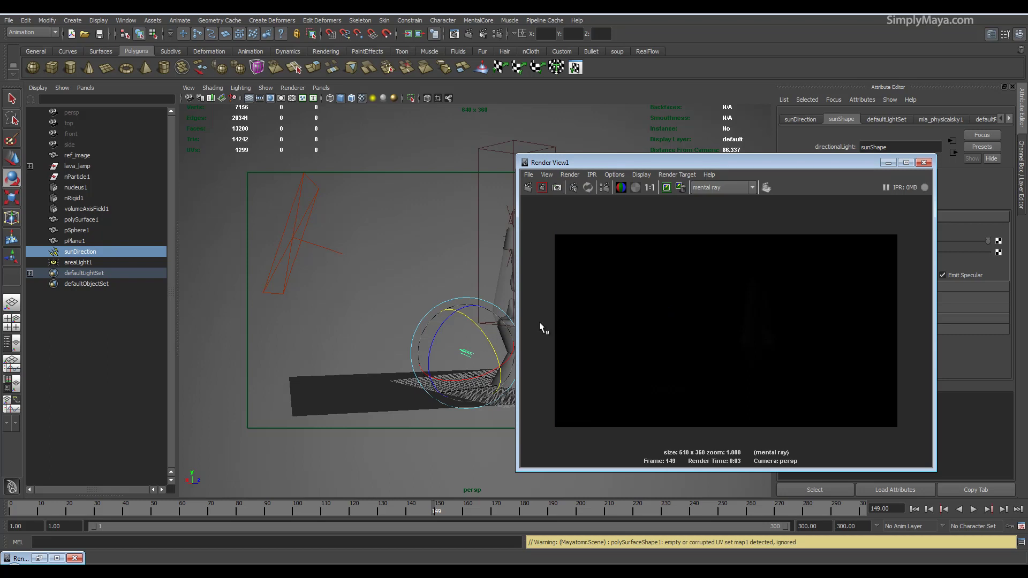
pyautogui.scroll(3, 473, 357)
pyautogui.click(534, 189)
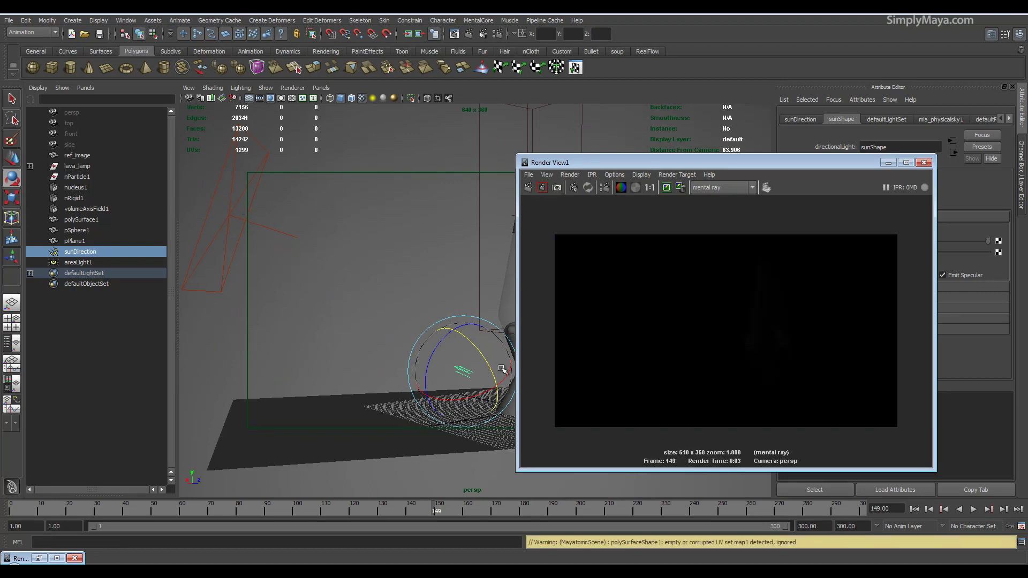
pyautogui.moveTo(488, 364); pyautogui.dragTo(477, 330)
pyautogui.click(528, 187)
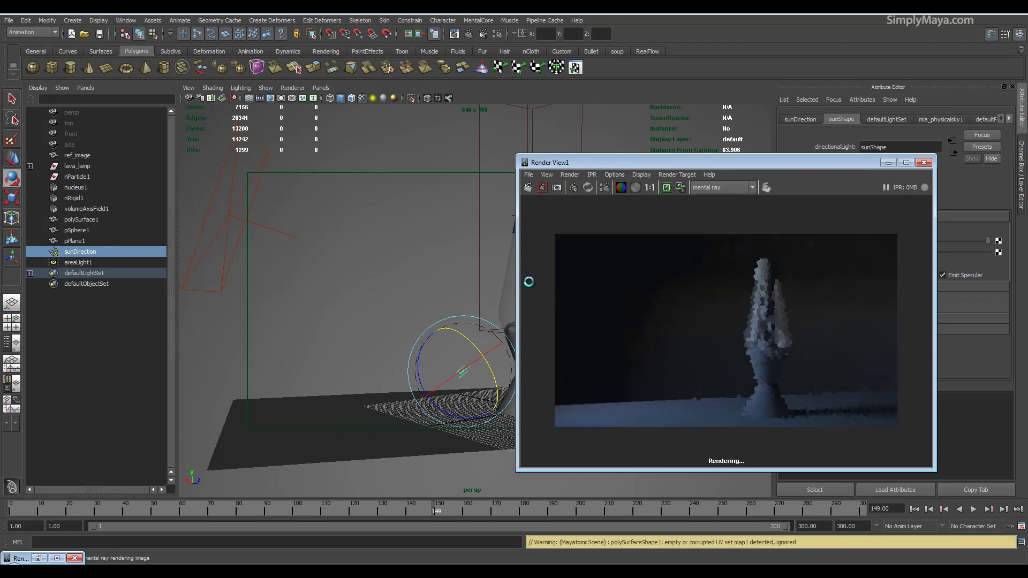
# - Tilt the sun down to a lower angle and re-render after each adjustment
pyautogui.moveTo(489, 369); pyautogui.dragTo(473, 333)
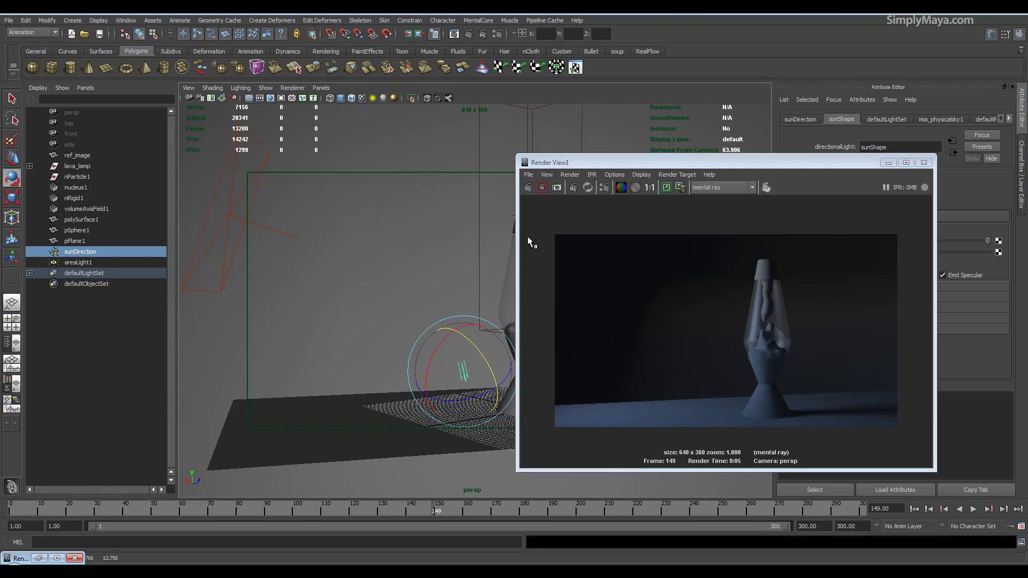
pyautogui.click(526, 187)
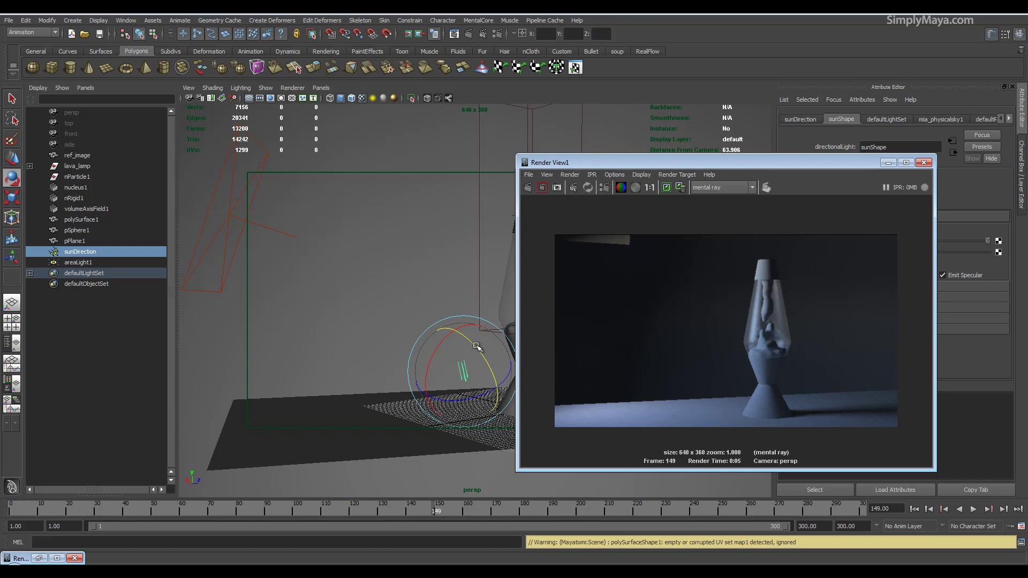
pyautogui.click(477, 348)
pyautogui.moveTo(477, 348); pyautogui.dragTo(492, 379)
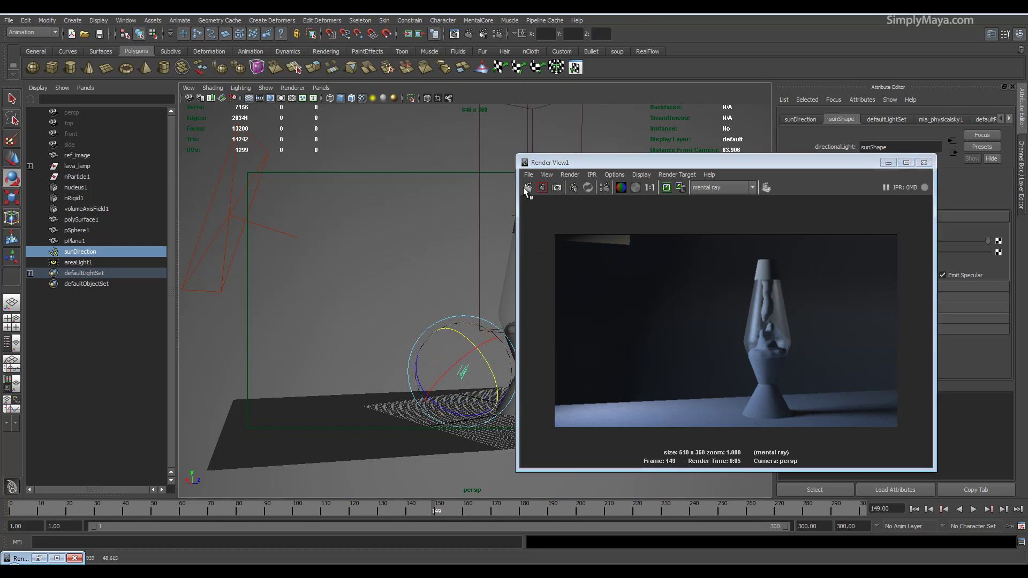
pyautogui.click(528, 188)
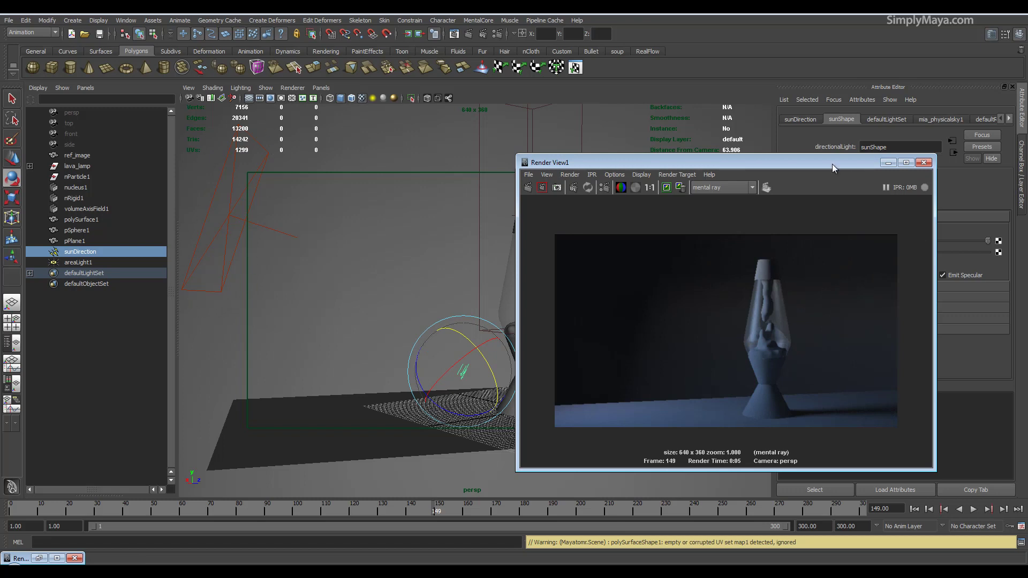
# - Reposition and maximize the Render View to compare the latest render
pyautogui.moveTo(833, 164); pyautogui.dragTo(725, 105)
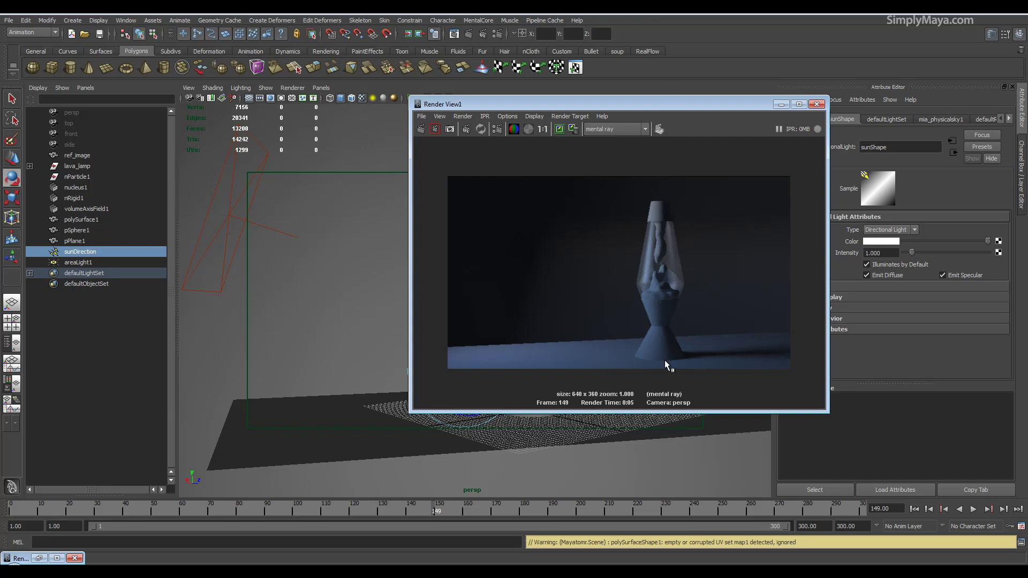
pyautogui.moveTo(683, 106); pyautogui.dragTo(444, 204)
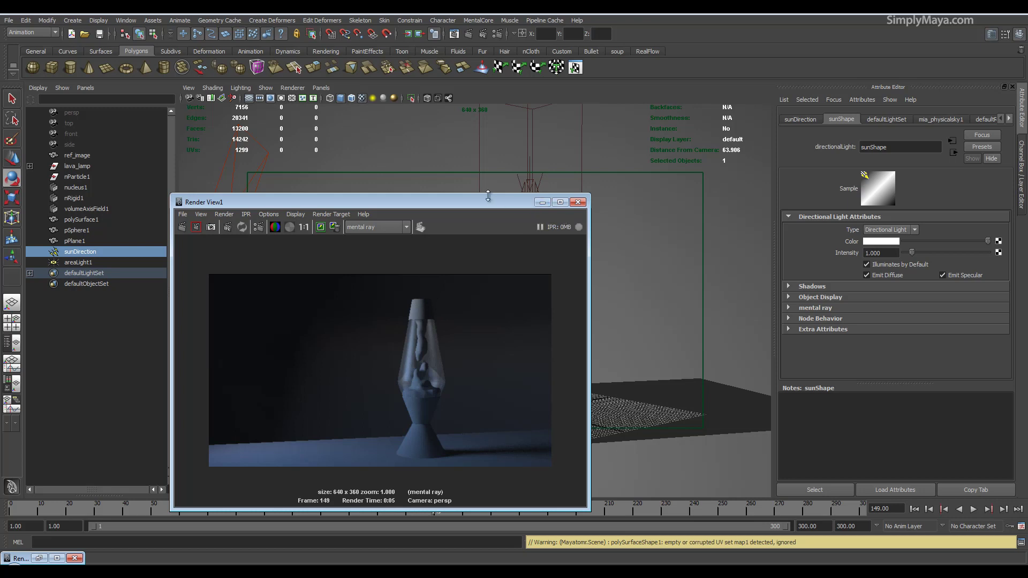
pyautogui.moveTo(475, 198); pyautogui.dragTo(620, 139)
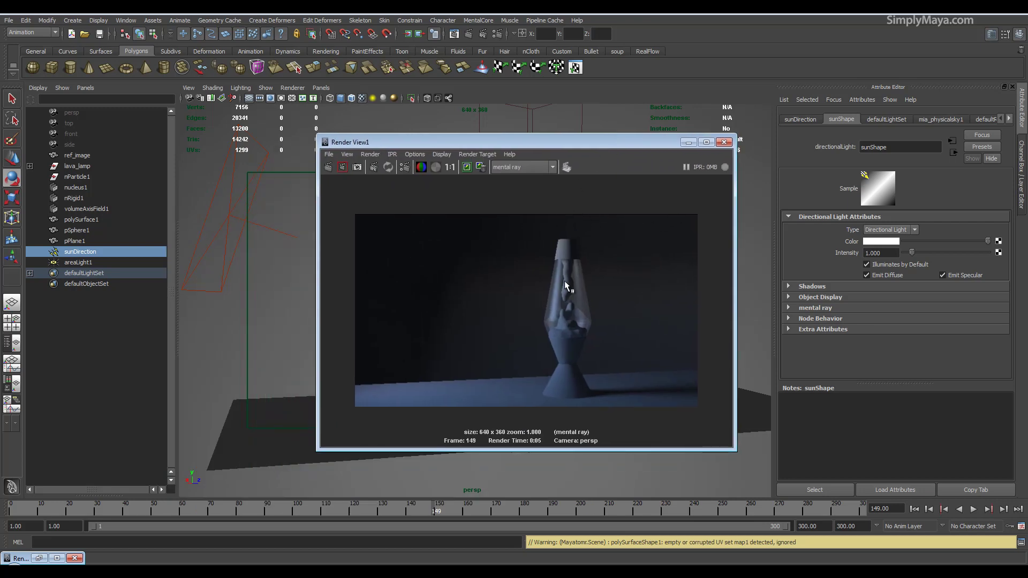
pyautogui.doubleClick(683, 148)
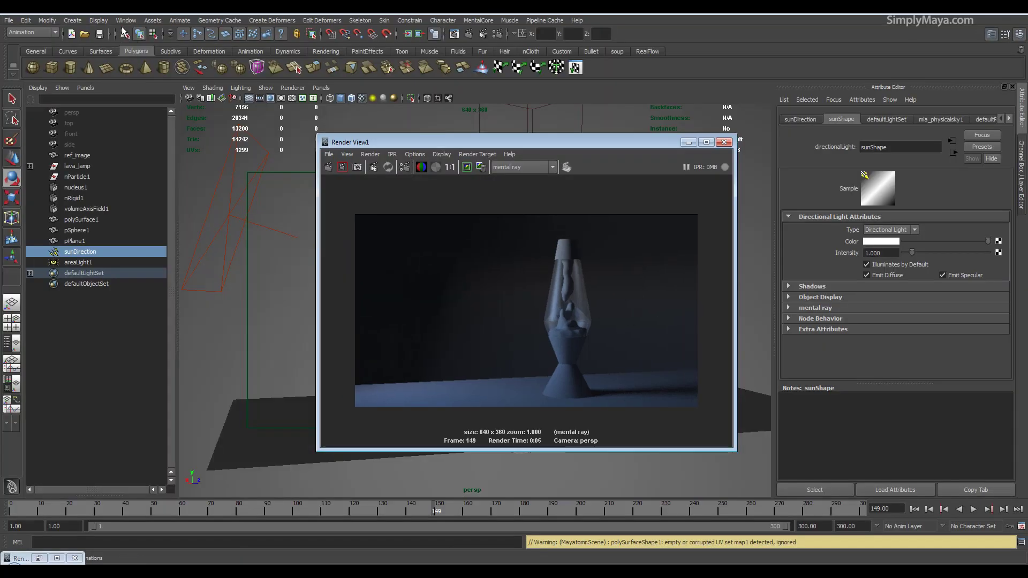
pyautogui.click(72, 21)
pyautogui.moveTo(96, 76)
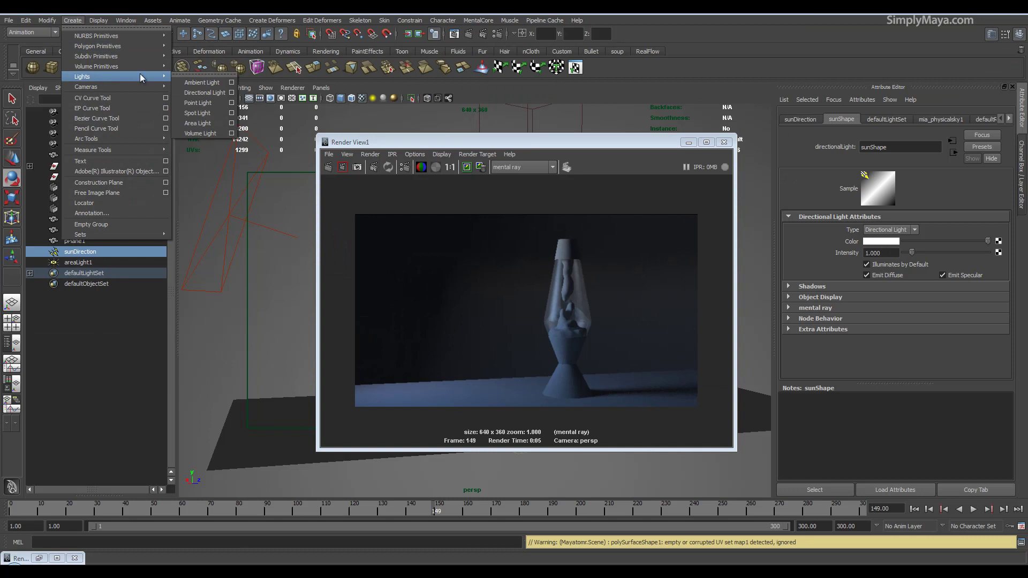
# - Create a point light, move it up beside the lamp's top, and render
pyautogui.click(214, 102)
pyautogui.click(689, 142)
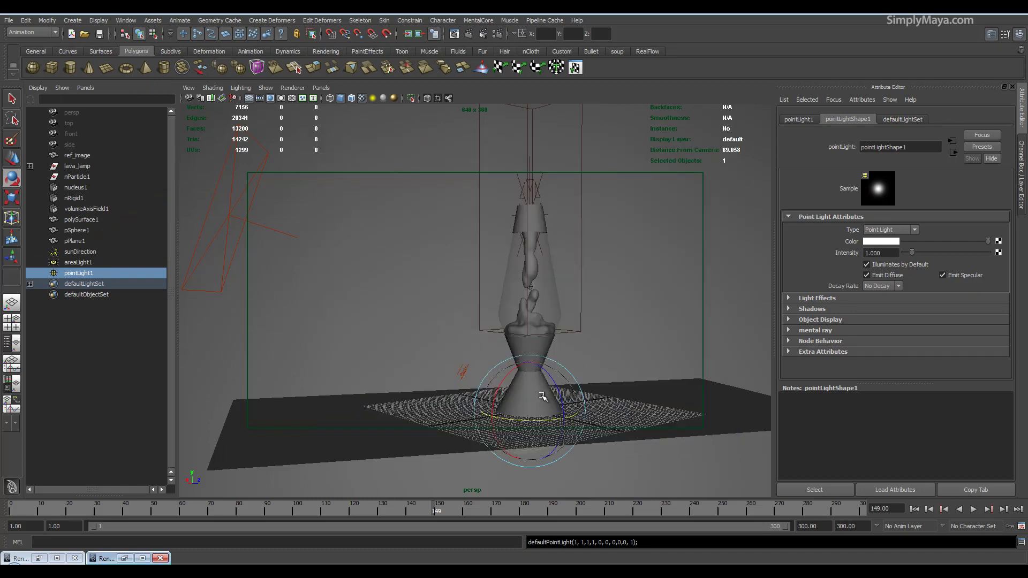
pyautogui.moveTo(524, 385); pyautogui.dragTo(531, 187)
pyautogui.moveTo(555, 219); pyautogui.dragTo(769, 229)
pyautogui.moveTo(760, 174); pyautogui.dragTo(761, 78, button='middle')
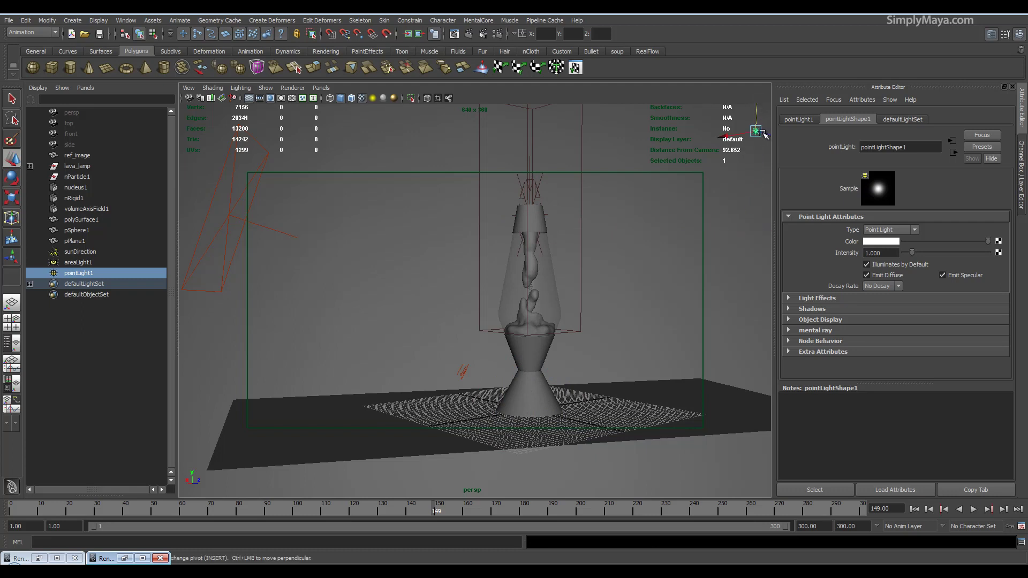
pyautogui.doubleClick(110, 557)
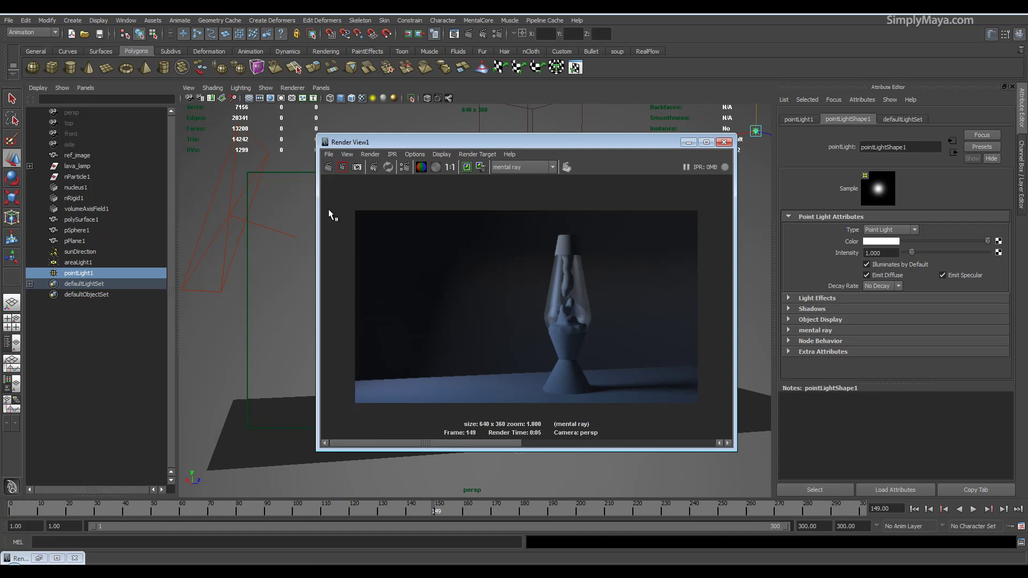
pyautogui.click(328, 166)
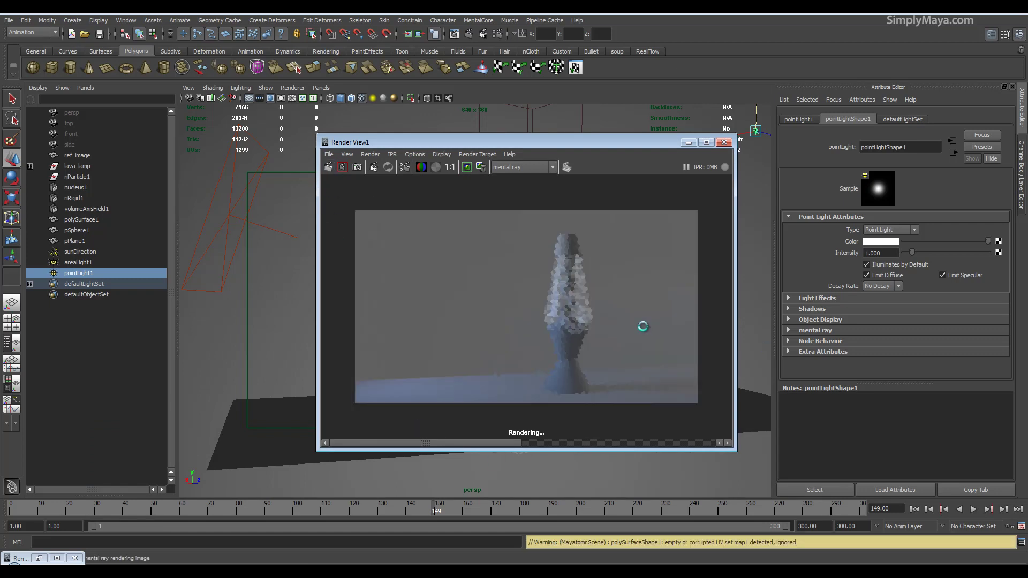
# - Set pointLight1's Intensity to 0.1 and re-render
pyautogui.click(895, 255)
pyautogui.write('.1')
pyautogui.press('Return')
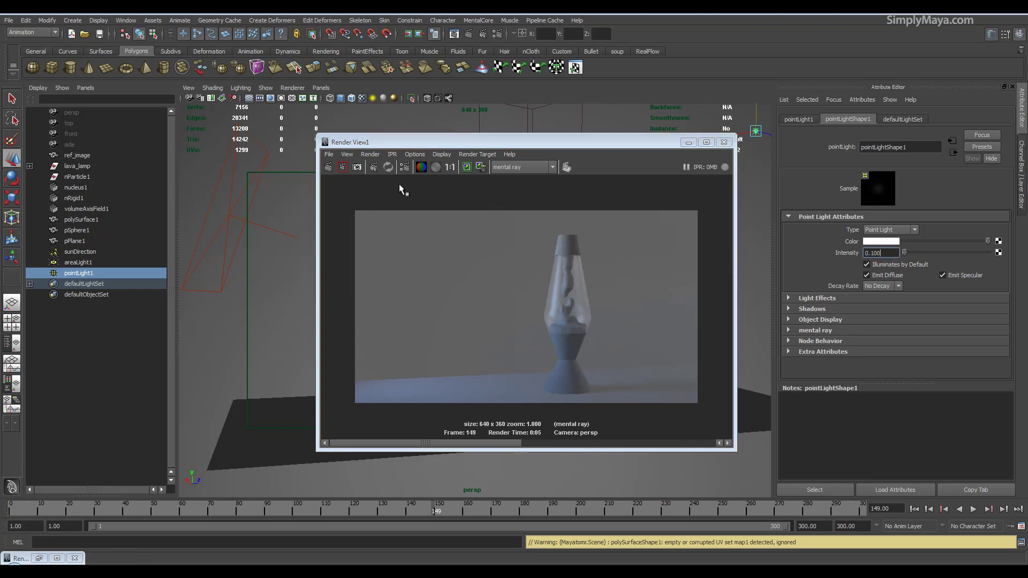
pyautogui.click(330, 166)
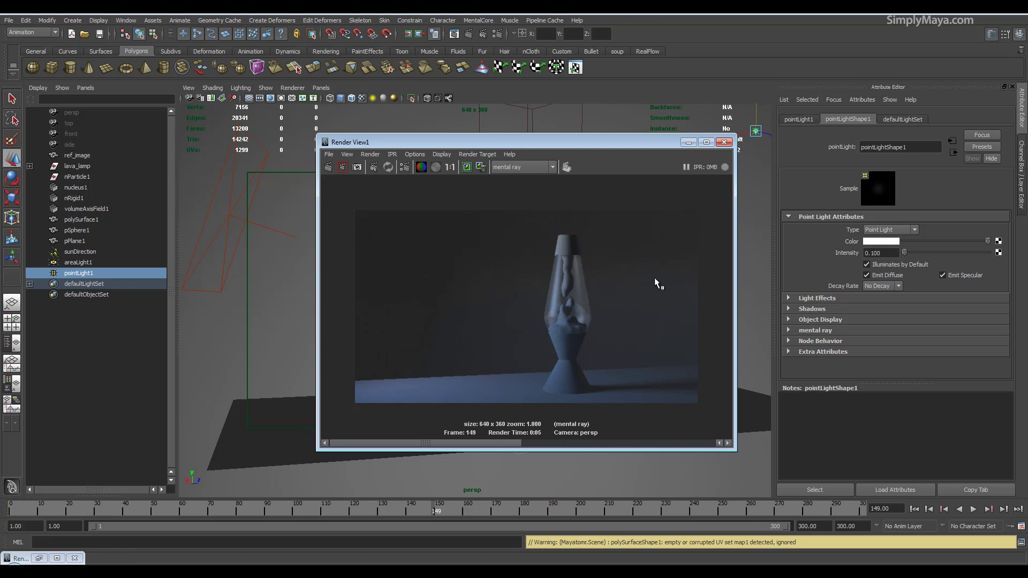
# - Select pointLight1 in the viewport and delete it
pyautogui.moveTo(611, 143); pyautogui.dragTo(482, 129)
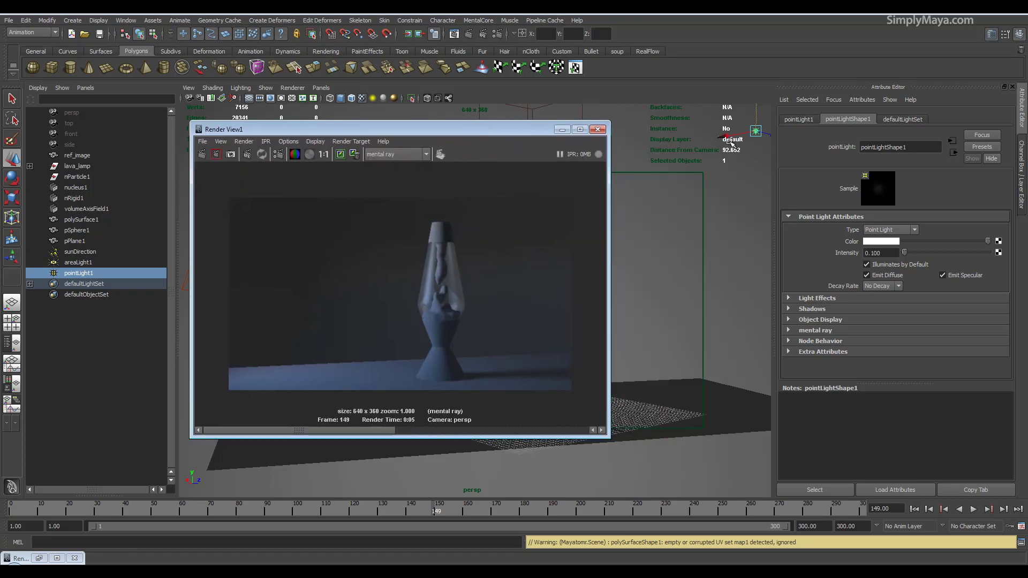
pyautogui.click(756, 131)
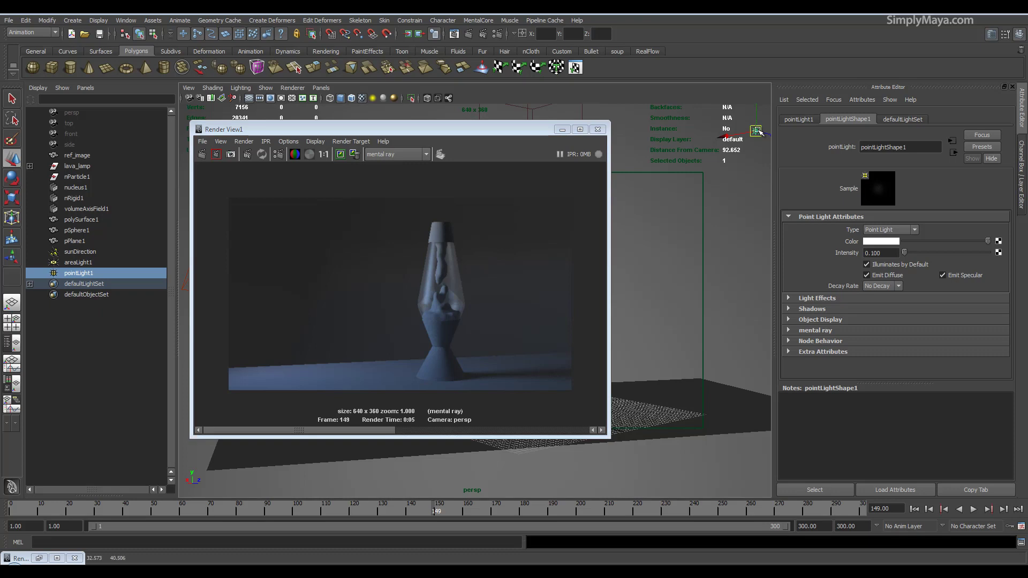
pyautogui.press('Delete')
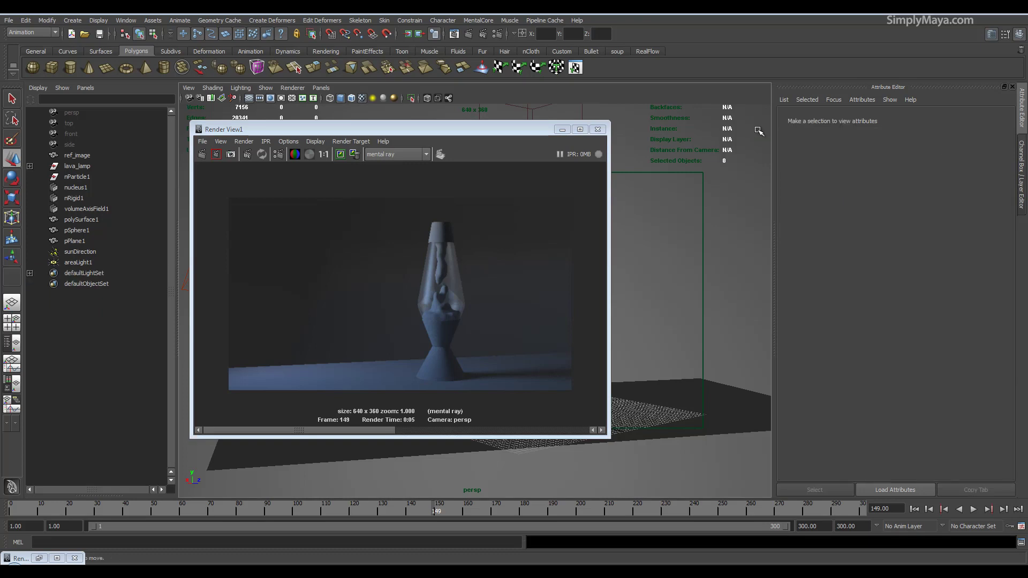
# - Re-render without the point light, then open pSphere1's Assign New Material options
pyautogui.click(202, 154)
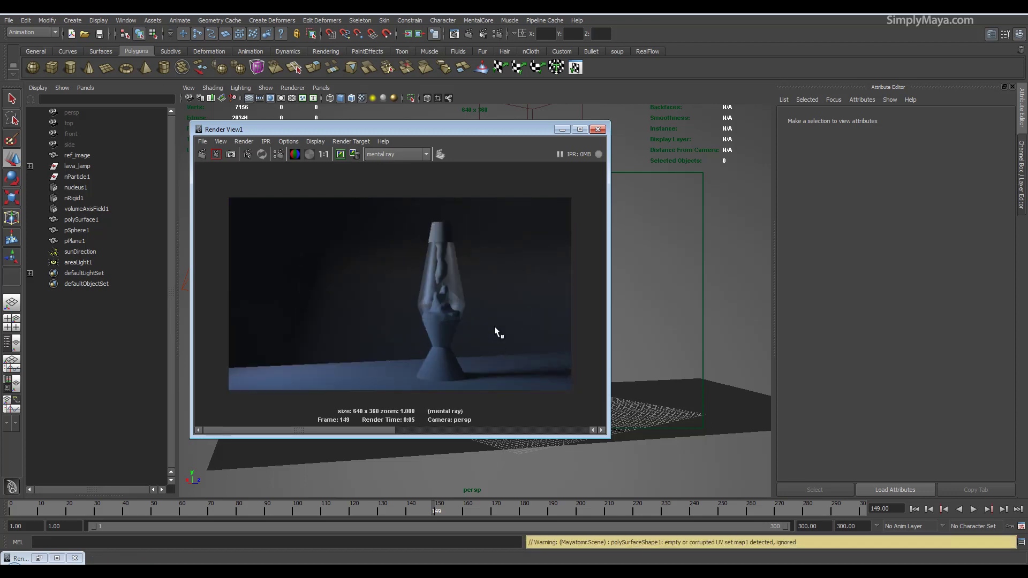
pyautogui.moveTo(533, 130); pyautogui.dragTo(601, 176)
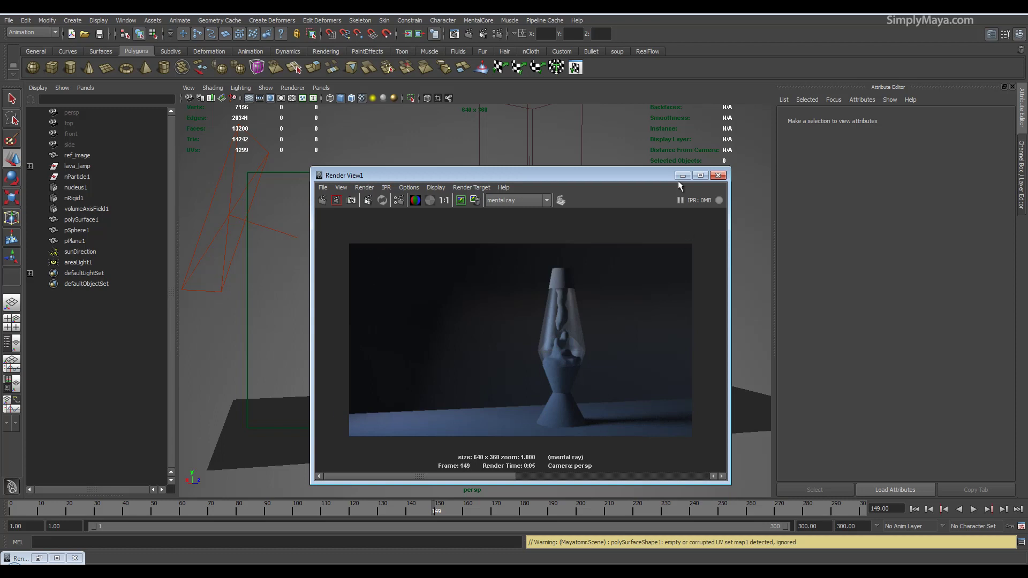
pyautogui.click(613, 300)
pyautogui.moveTo(612, 300); pyautogui.dragTo(630, 450, button='right')
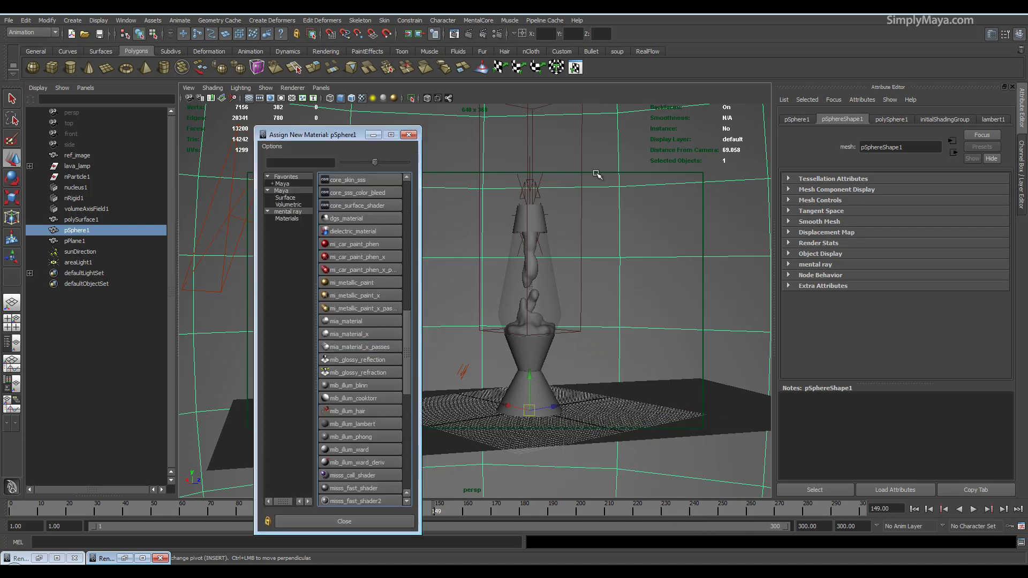
# - Assign a new mia_material_x from the mental ray materials list to pSphere1
pyautogui.click(275, 215)
pyautogui.scroll(8, 380, 281)
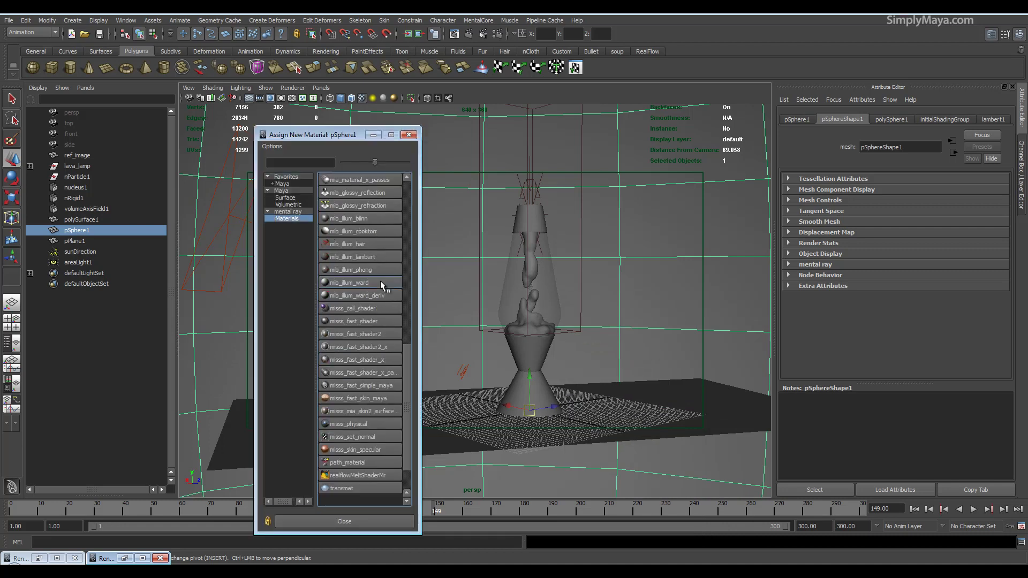
pyautogui.scroll(-1, 380, 423)
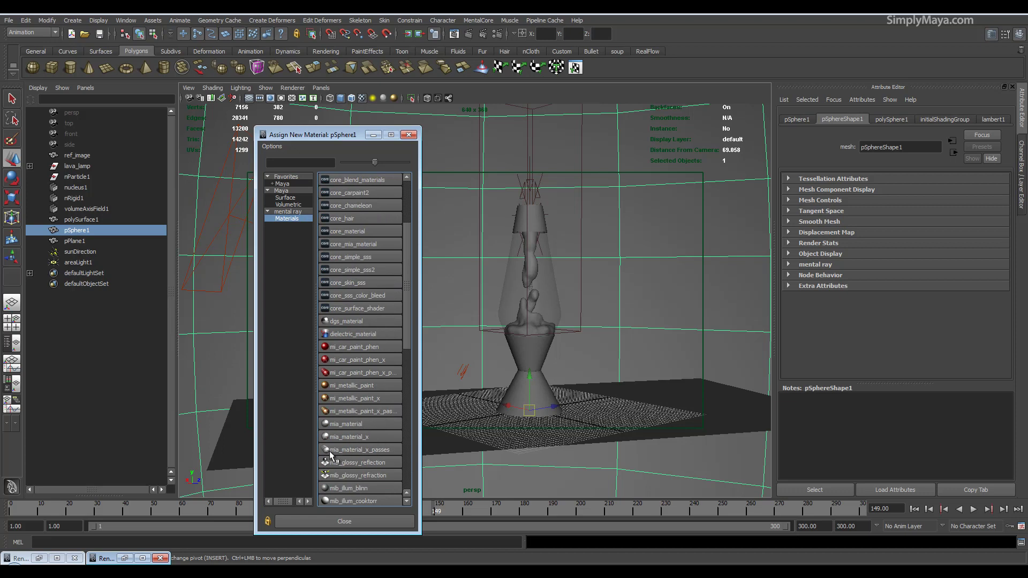
pyautogui.click(378, 436)
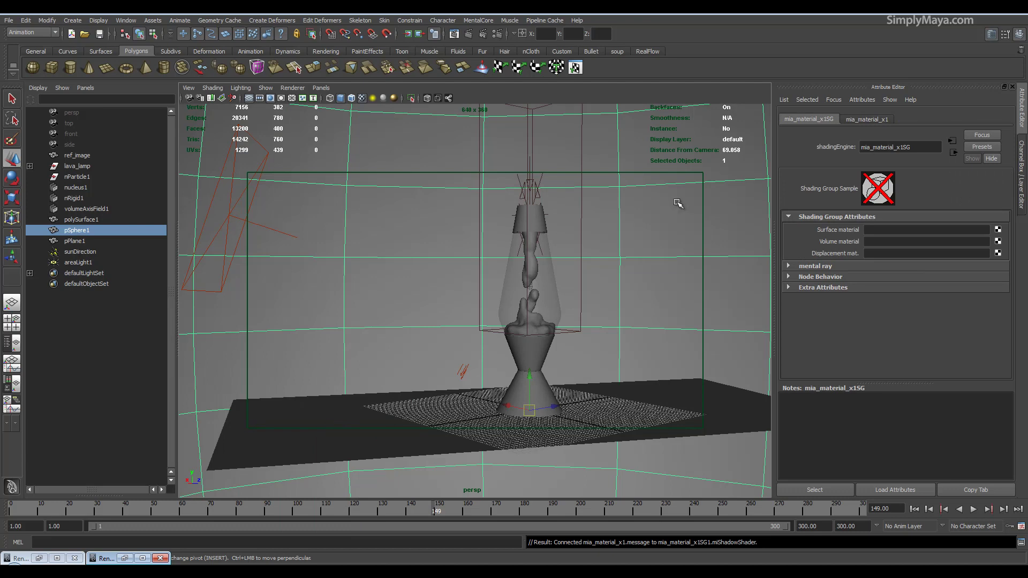
# - Upgrade the sphere's material to mia_material_x_passes with Reflectivity 0 and a darker Diffuse Color
pyautogui.click(886, 116)
pyautogui.scroll(-4, 834, 220)
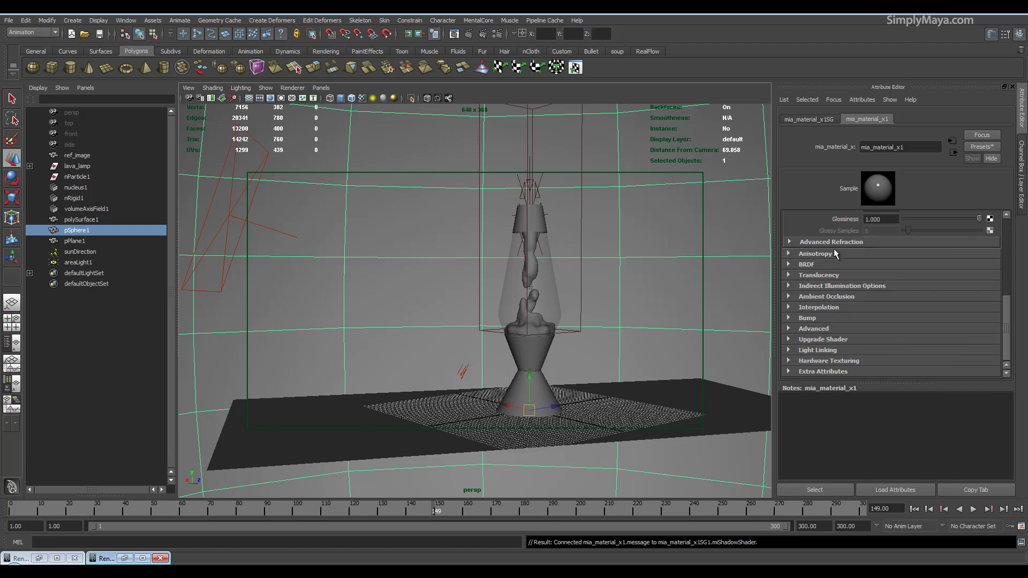
pyautogui.click(827, 339)
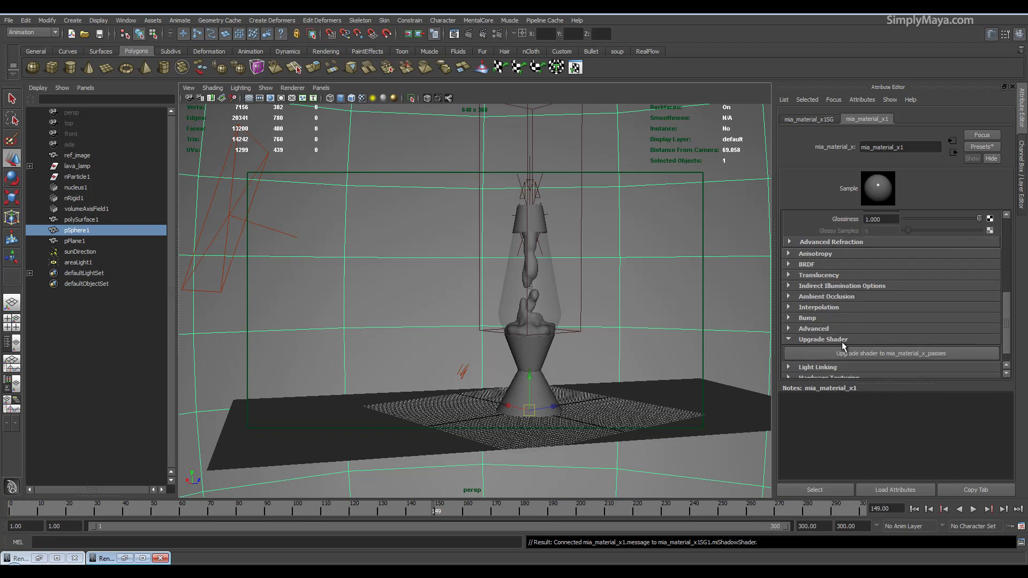
pyautogui.click(843, 337)
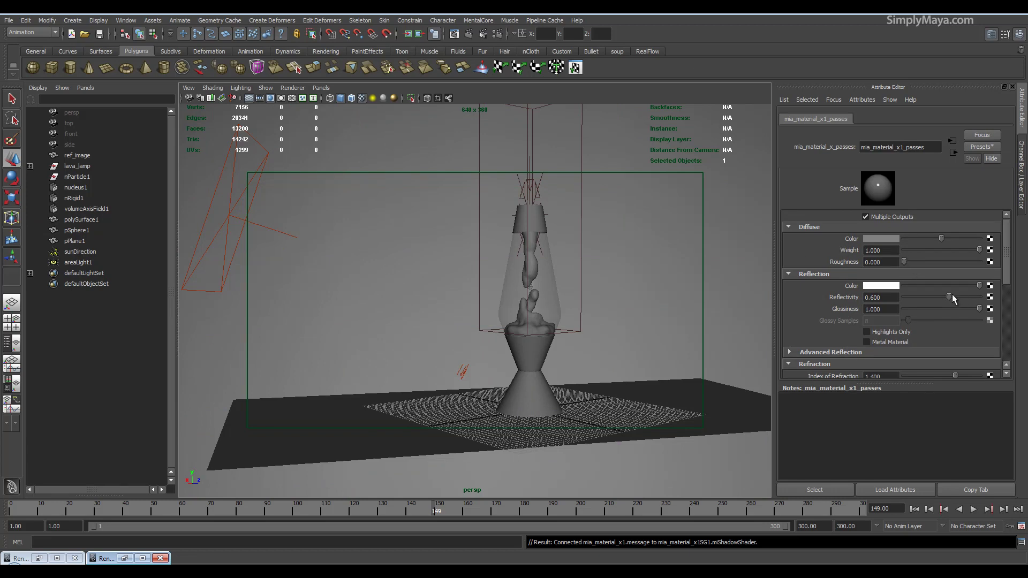
pyautogui.moveTo(952, 294); pyautogui.dragTo(798, 304)
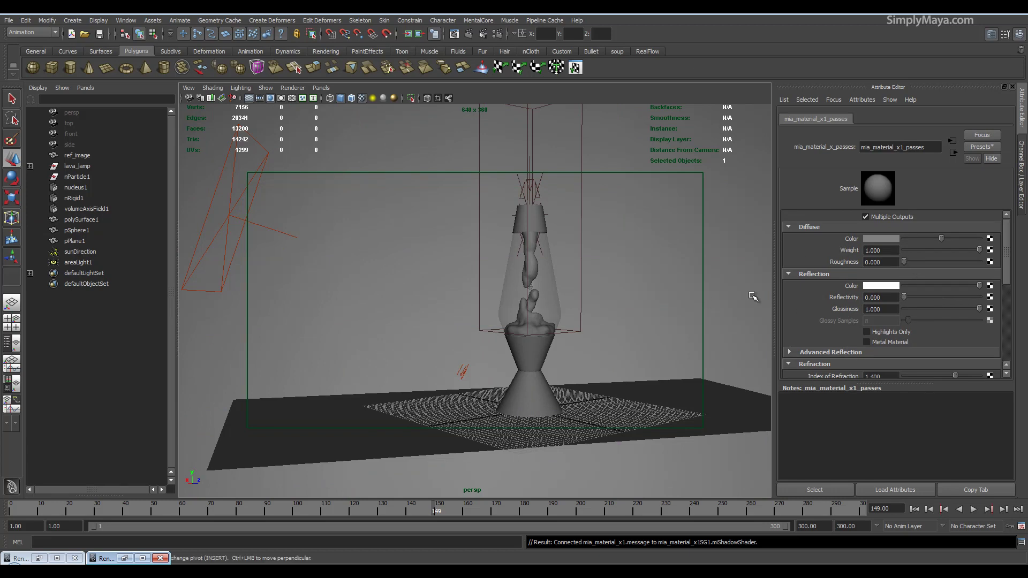
pyautogui.click(921, 239)
pyautogui.moveTo(923, 240); pyautogui.dragTo(927, 241)
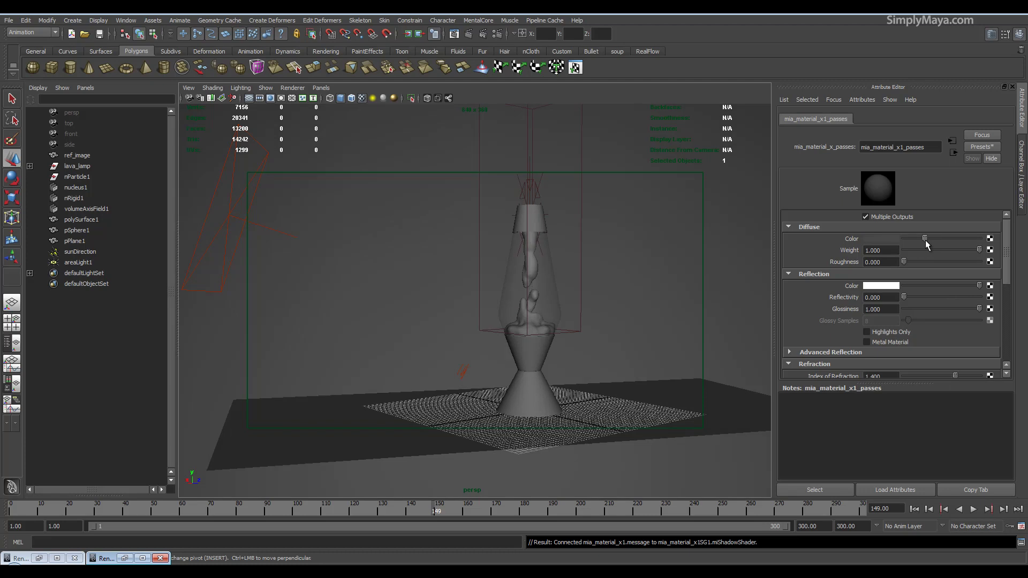
# - Rename pSphere1's material to env
pyautogui.click(647, 278)
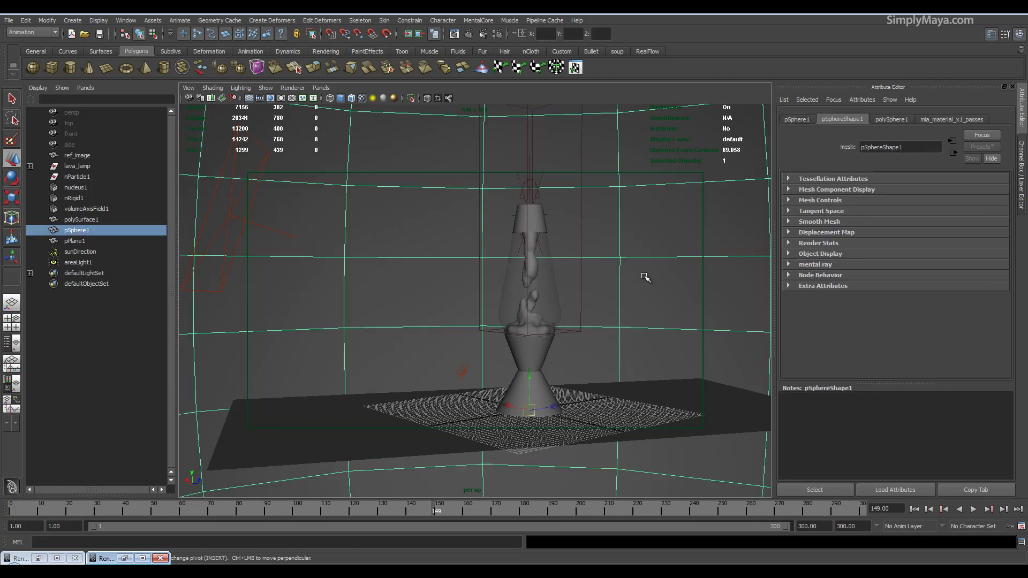
pyautogui.click(939, 122)
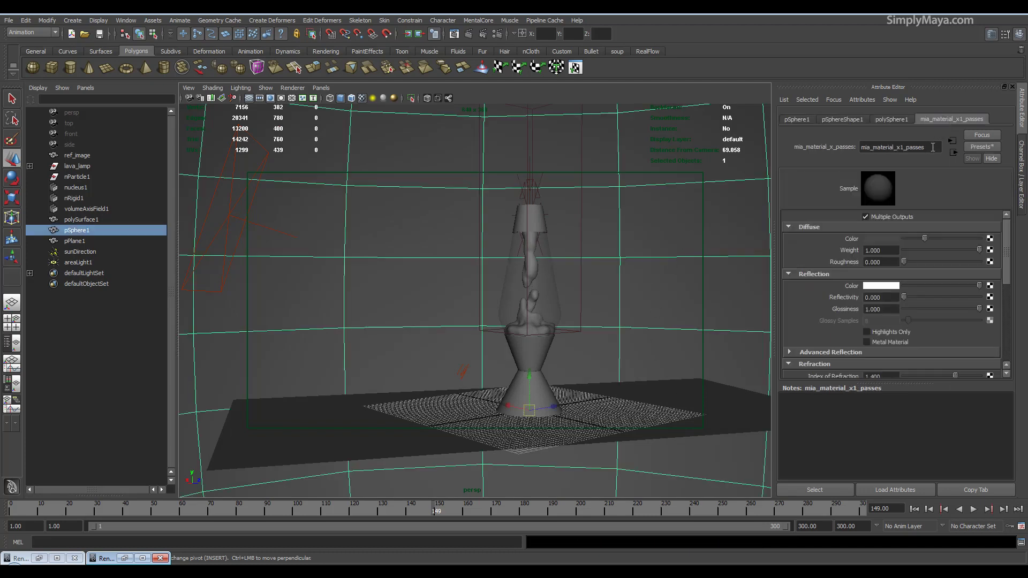
pyautogui.moveTo(933, 148); pyautogui.dragTo(769, 154)
pyautogui.write('en')
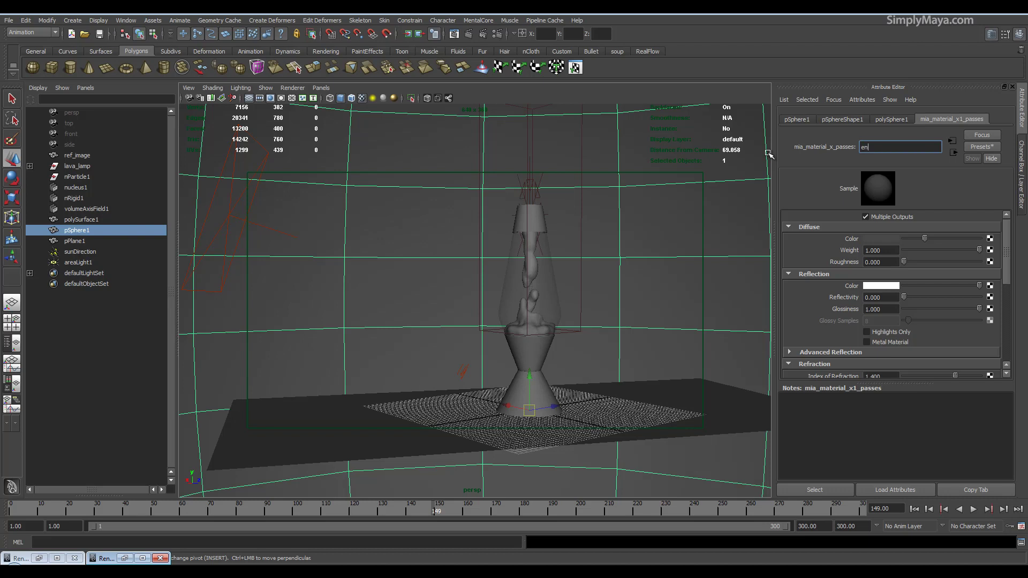
pyautogui.write('v')
pyautogui.press('Return')
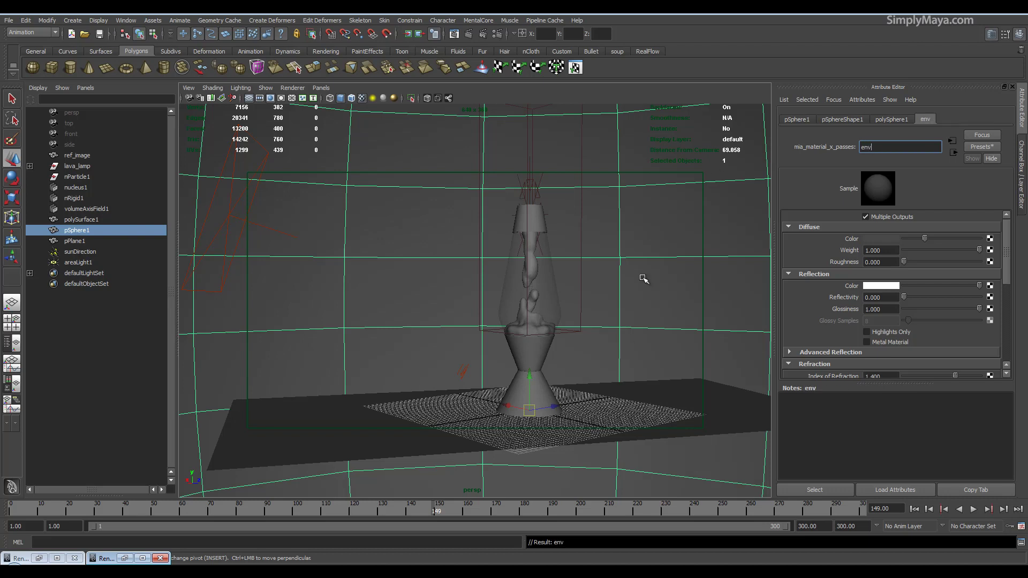
# - Assign the existing env material to the floor plane pPlane1 and render the frame
pyautogui.click(683, 404)
pyautogui.moveTo(682, 404); pyautogui.dragTo(741, 534, button='right')
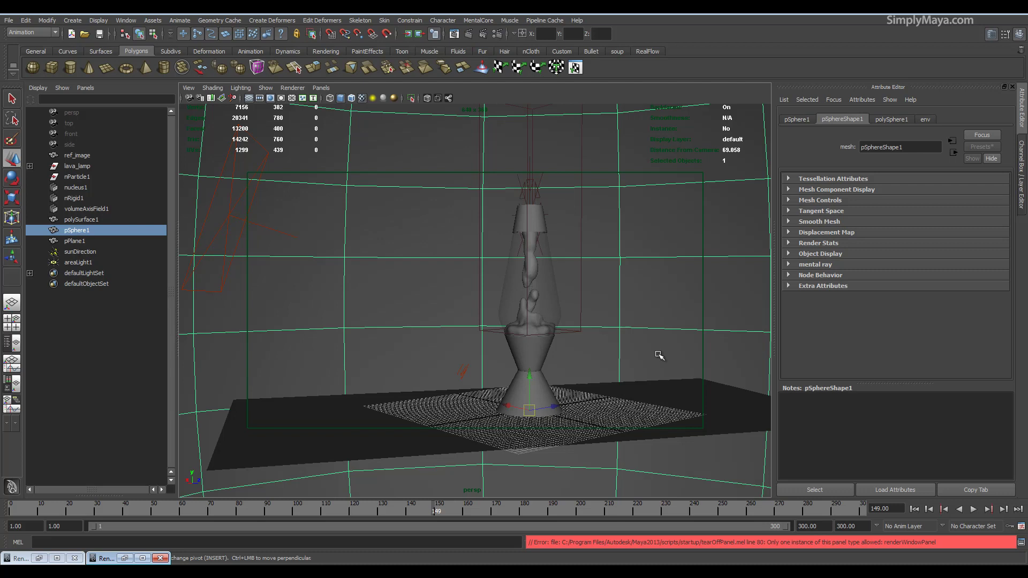
pyautogui.click(469, 34)
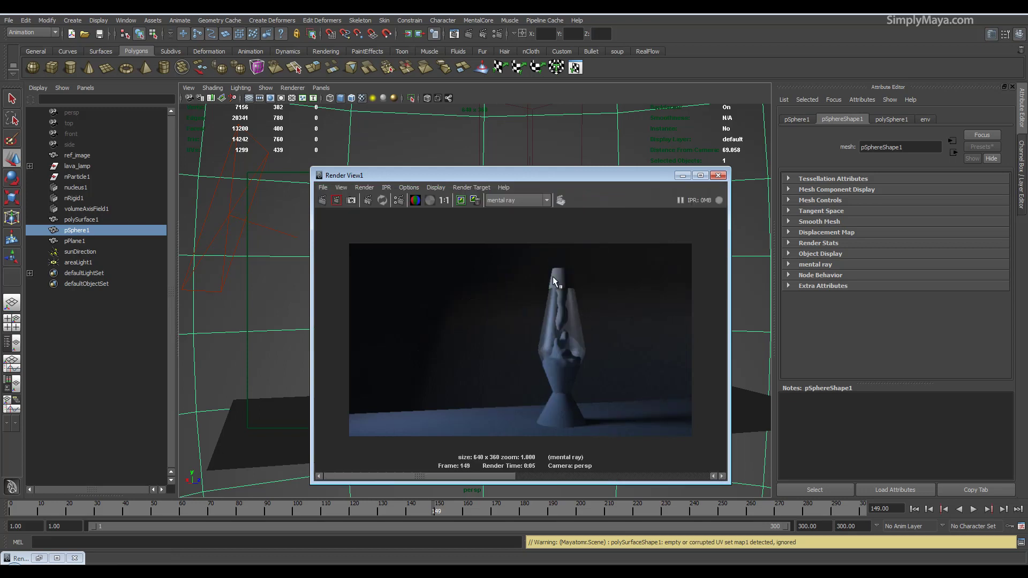
# - Shift the Render View up and right, then bring up the Render Settings window
pyautogui.moveTo(567, 175); pyautogui.dragTo(644, 132)
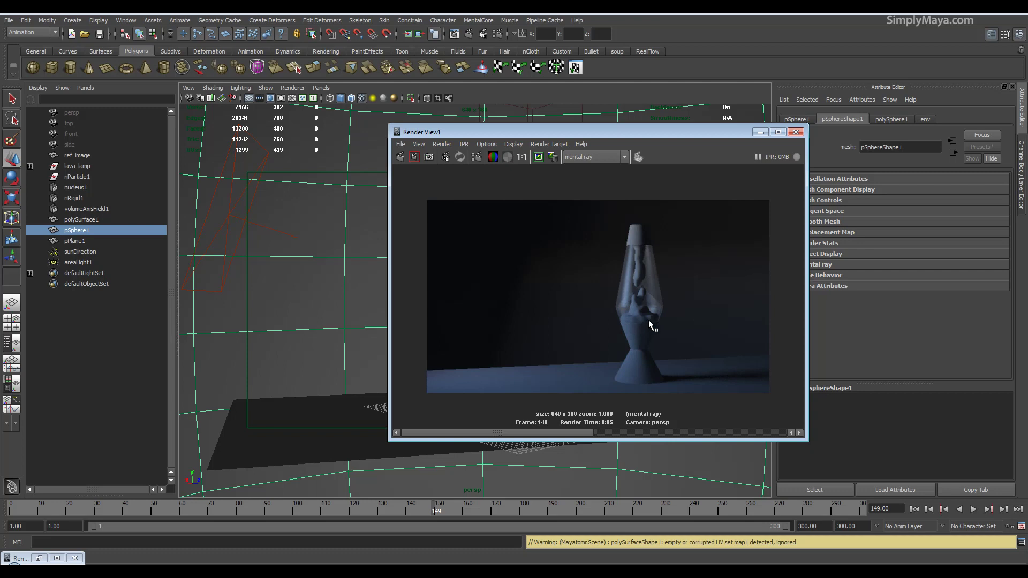
pyautogui.click(498, 33)
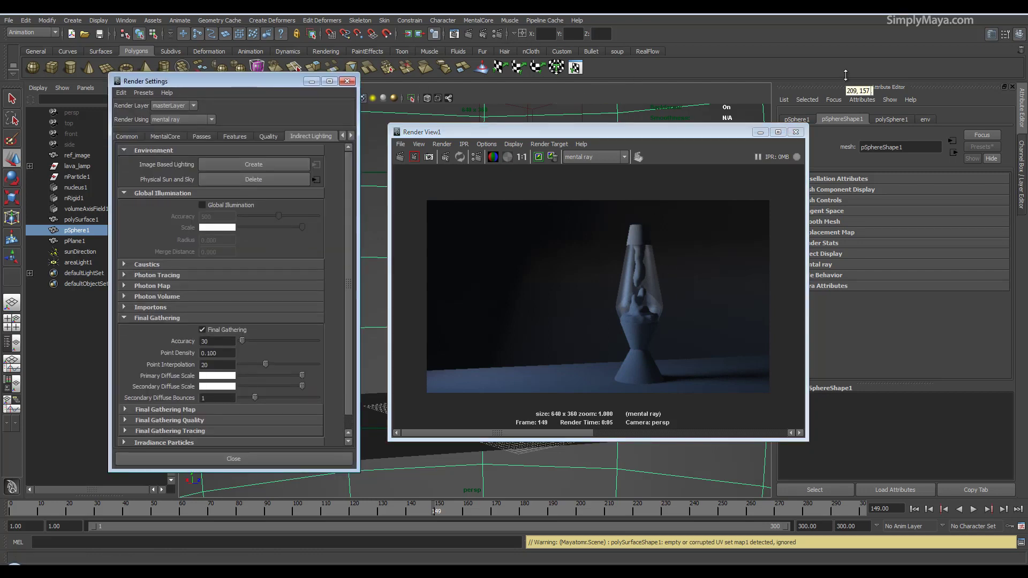
# - Set mental ray anti-aliasing to Max Sample Level 1 and contrast 0.050, then re-render the lamp
pyautogui.moveTo(258, 95); pyautogui.dragTo(864, 111)
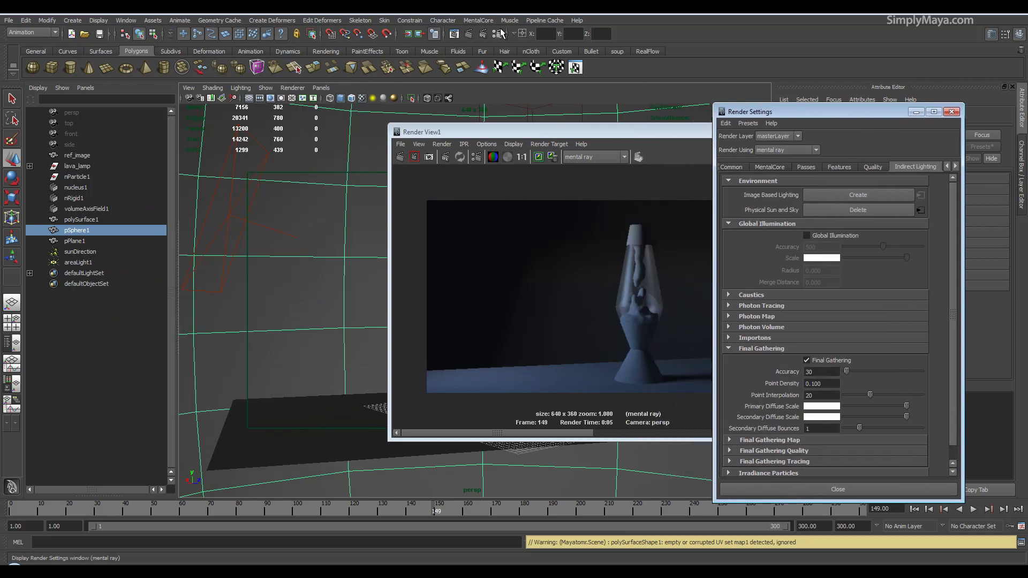
pyautogui.click(864, 171)
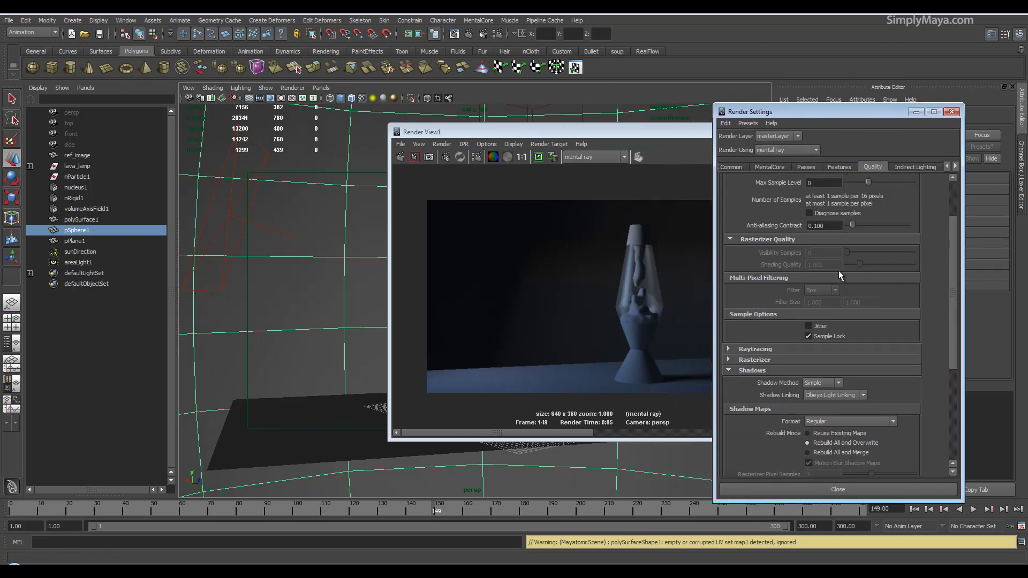
pyautogui.scroll(3, 857, 300)
pyautogui.click(881, 185)
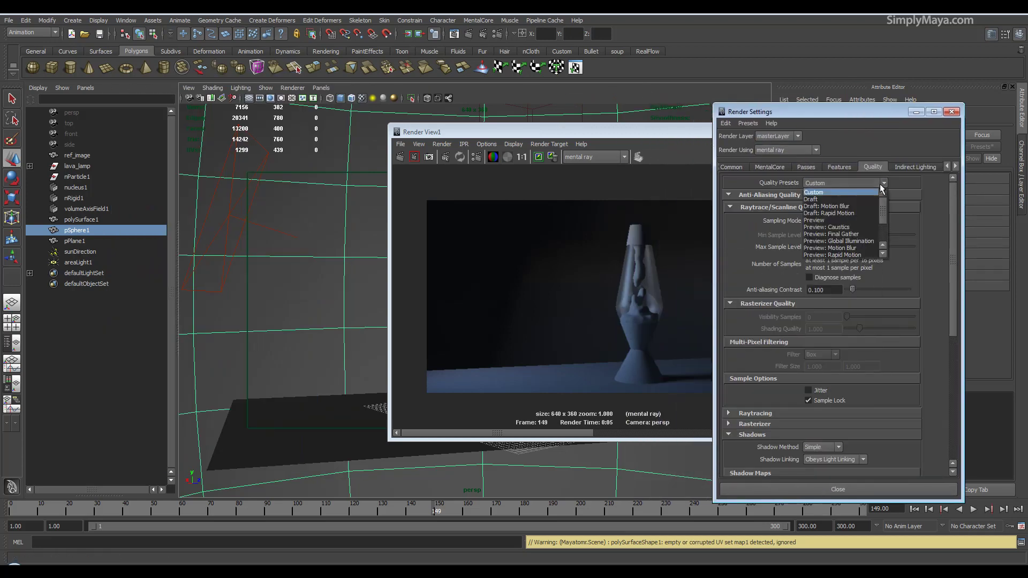
pyautogui.click(881, 186)
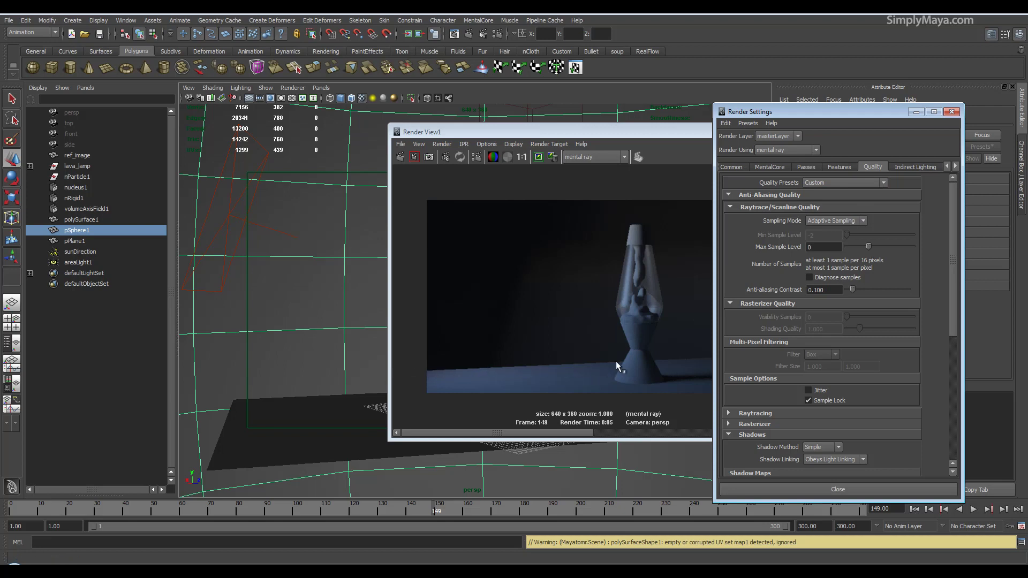
pyautogui.moveTo(875, 248); pyautogui.dragTo(879, 248)
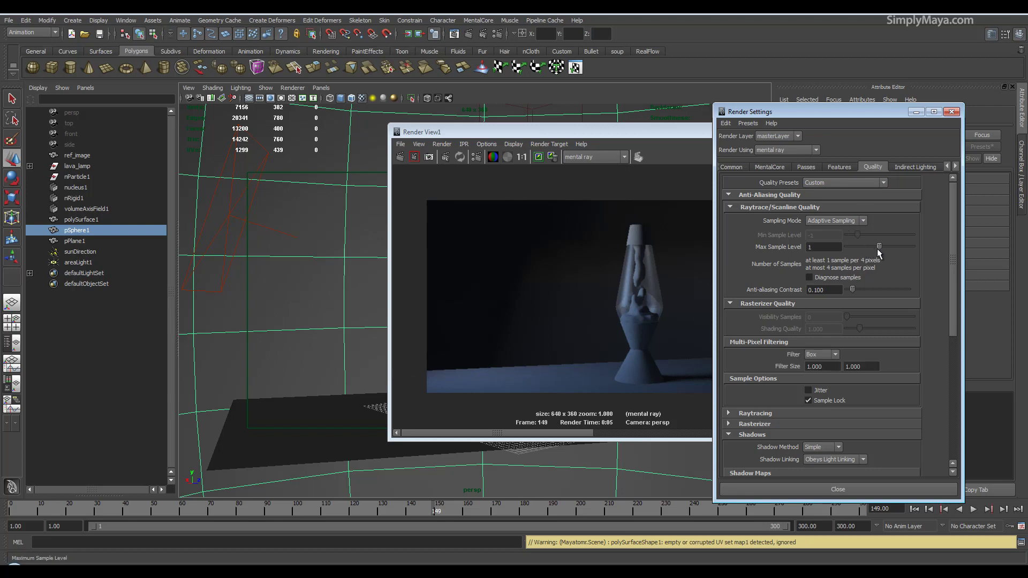
pyautogui.click(815, 291)
pyautogui.moveTo(898, 247); pyautogui.dragTo(878, 247)
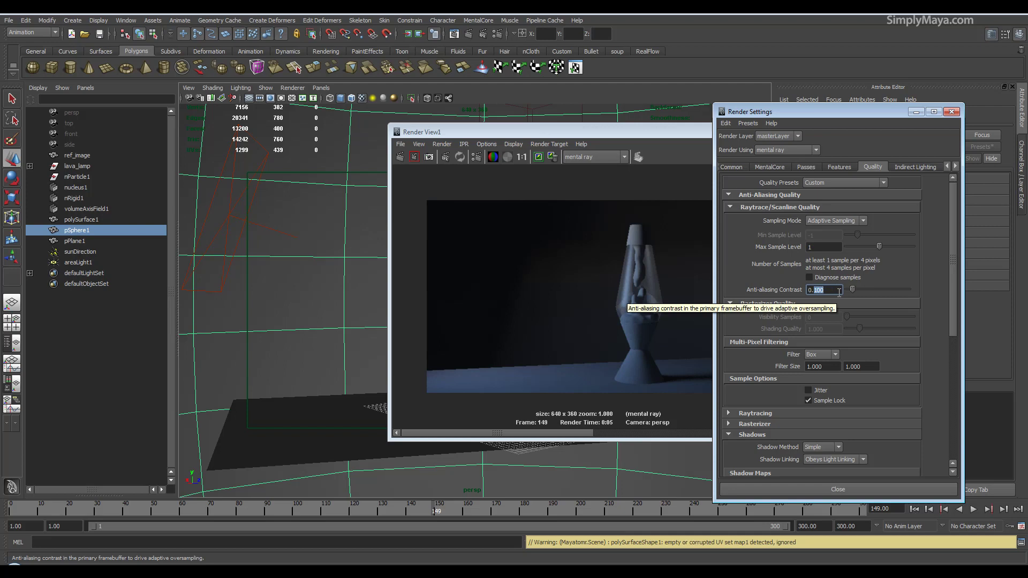
pyautogui.press('Return')
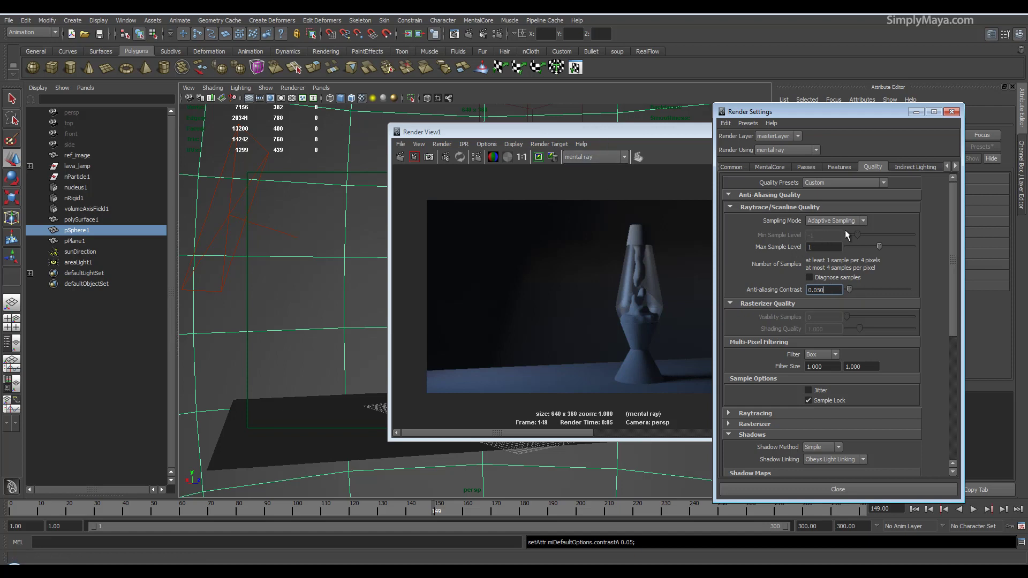
pyautogui.click(403, 156)
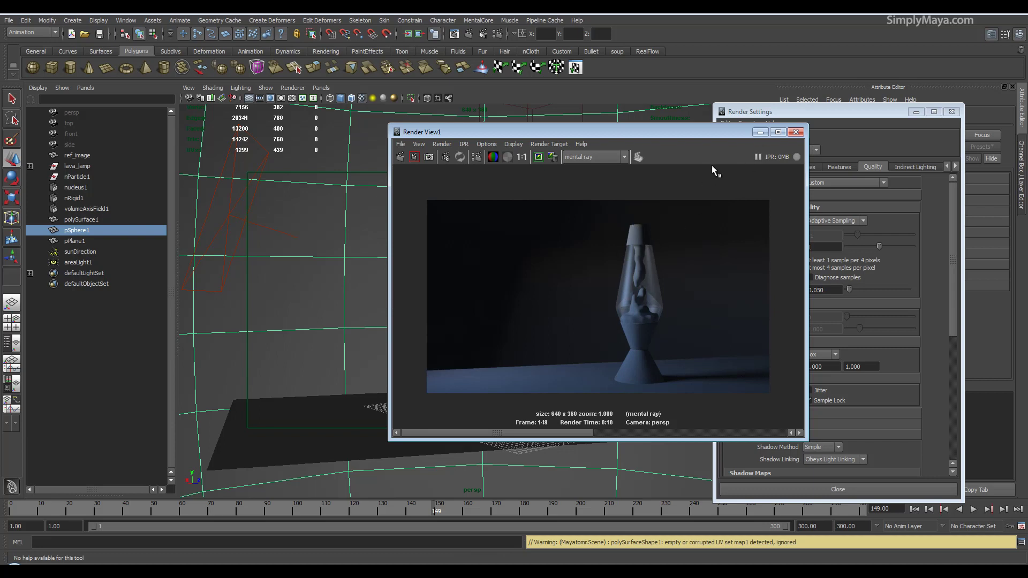
pyautogui.click(761, 132)
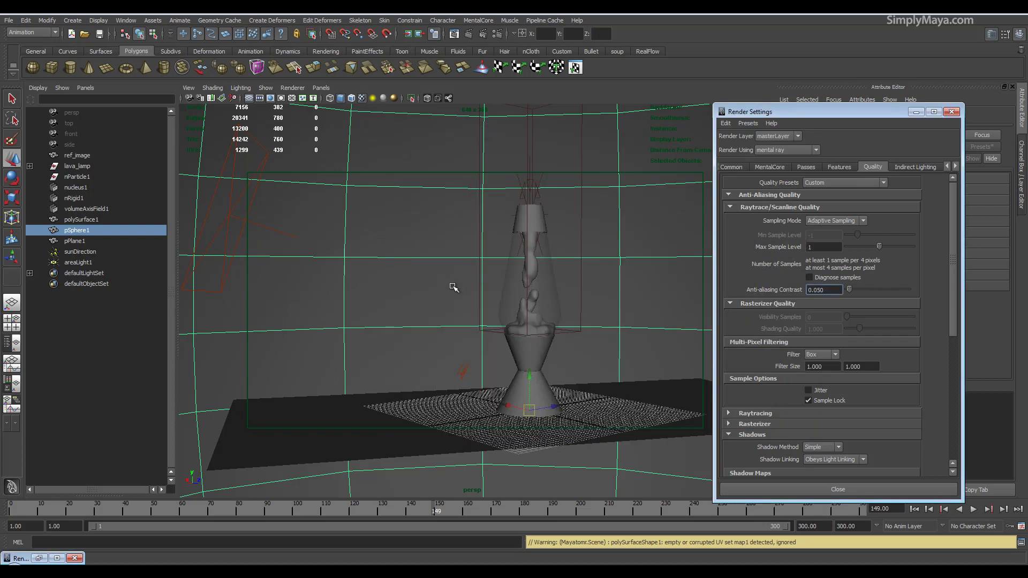
# - Select areaLight1 and re-aim it toward the top of the lava lamp
pyautogui.keyDown('alt'); pyautogui.moveTo(352, 287); pyautogui.dragTo(516, 323); pyautogui.keyUp('alt')
pyautogui.click(572, 361)
pyautogui.keyDown('alt'); pyautogui.moveTo(571, 360); pyautogui.dragTo(525, 354); pyautogui.keyUp('alt')
pyautogui.click(320, 309)
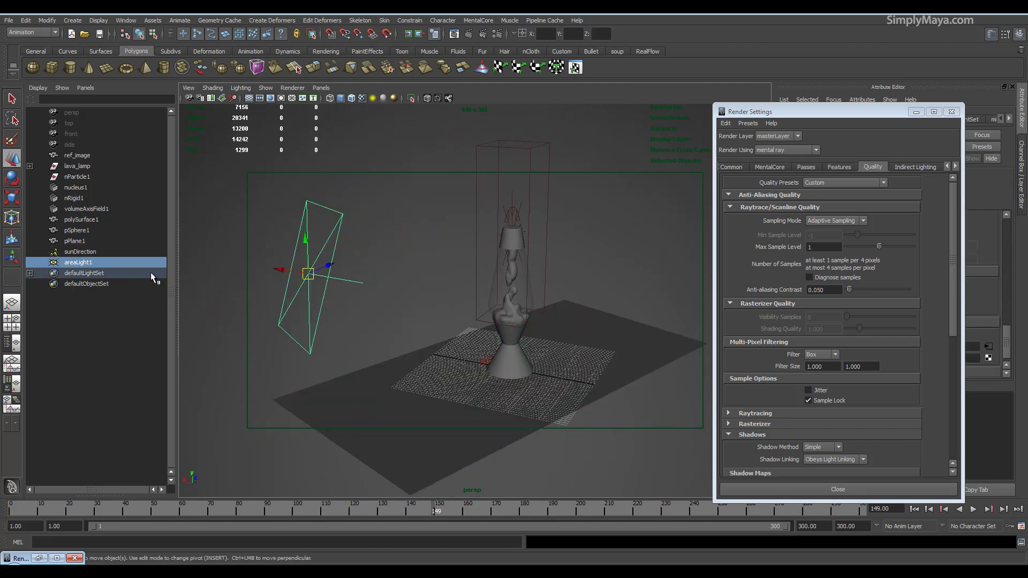
pyautogui.click(12, 258)
pyautogui.moveTo(360, 279); pyautogui.dragTo(481, 219)
pyautogui.keyDown('alt'); pyautogui.moveTo(533, 295); pyautogui.dragTo(528, 349); pyautogui.keyUp('alt')
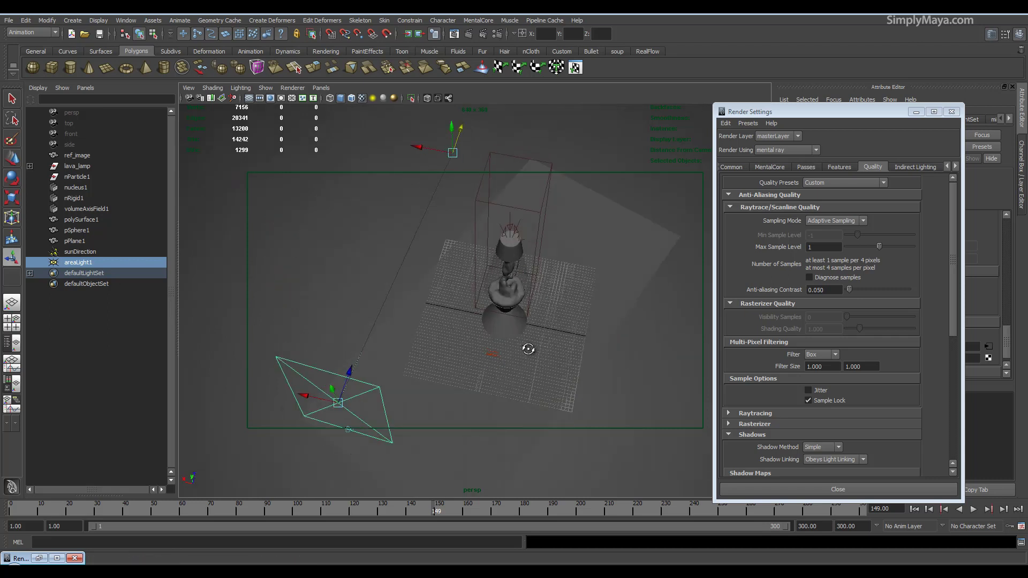
pyautogui.moveTo(412, 145); pyautogui.dragTo(624, 386)
pyautogui.moveTo(492, 275); pyautogui.dragTo(257, 180)
# - Reshape the light's frame, return to cameraView6, and render the current frame
pyautogui.keyDown('alt'); pyautogui.moveTo(335, 271); pyautogui.dragTo(434, 217); pyautogui.keyUp('alt')
pyautogui.keyDown('alt'); pyautogui.moveTo(445, 278); pyautogui.dragTo(386, 255); pyautogui.keyUp('alt')
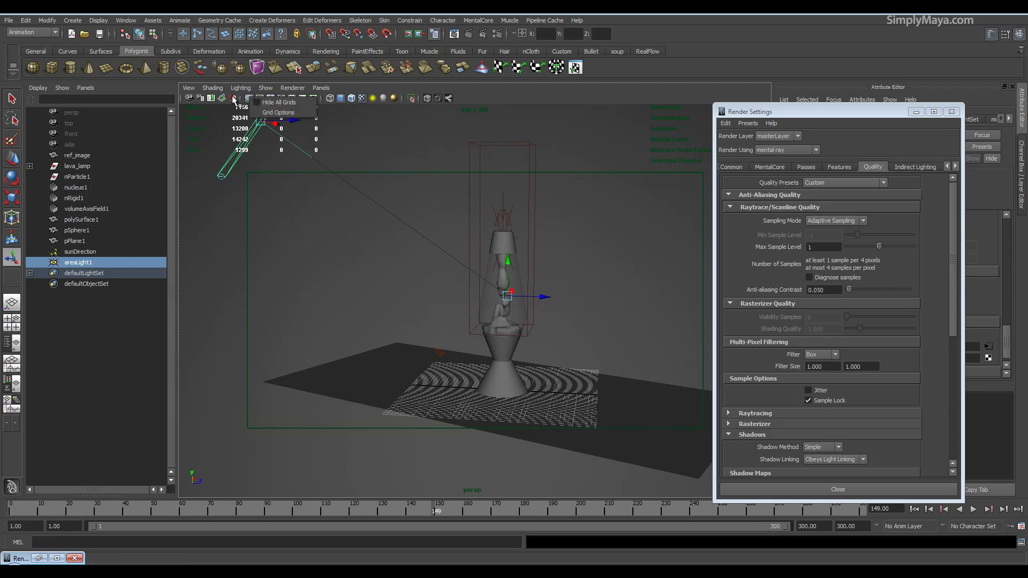
pyautogui.click(214, 100)
pyautogui.click(225, 158)
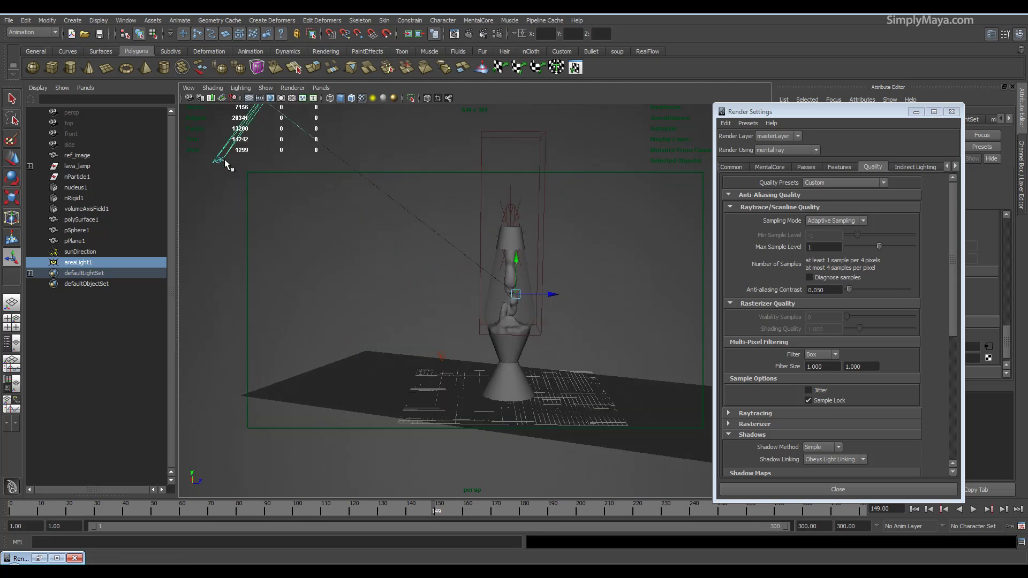
pyautogui.click(468, 35)
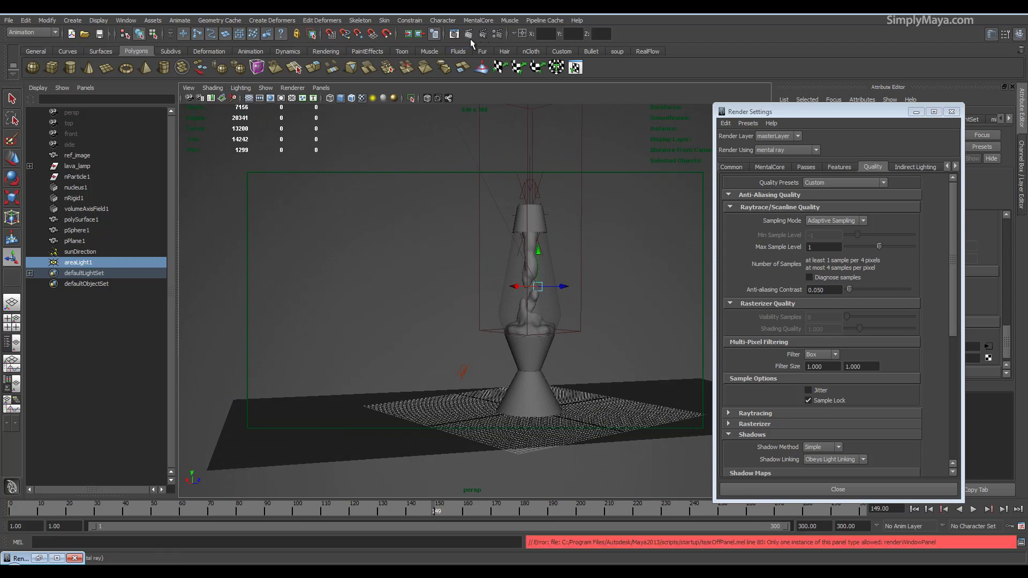
pyautogui.click(470, 38)
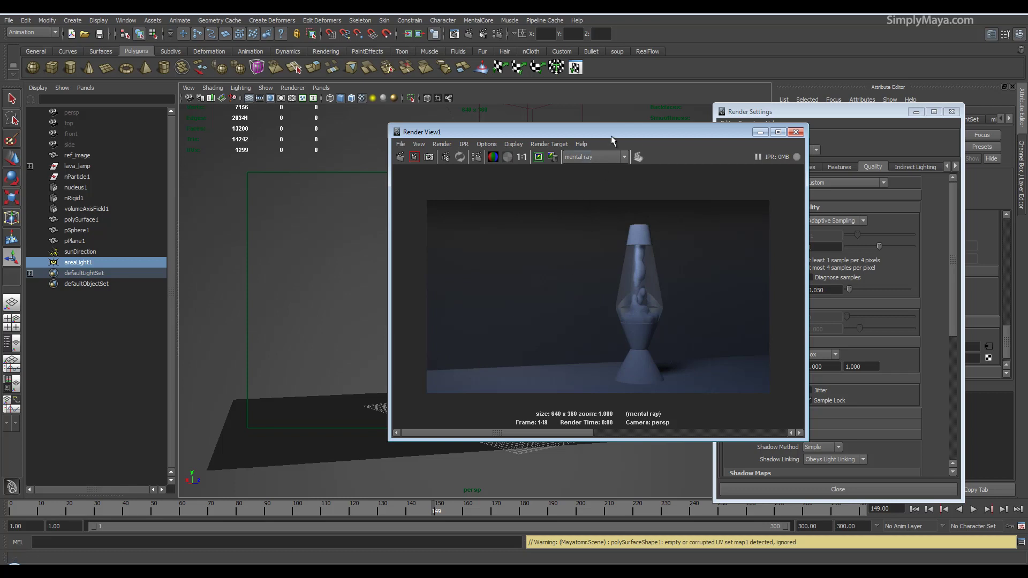
# - Move the area light down along Y toward the lamp, keeping the render window aside
pyautogui.moveTo(612, 133); pyautogui.dragTo(831, 140)
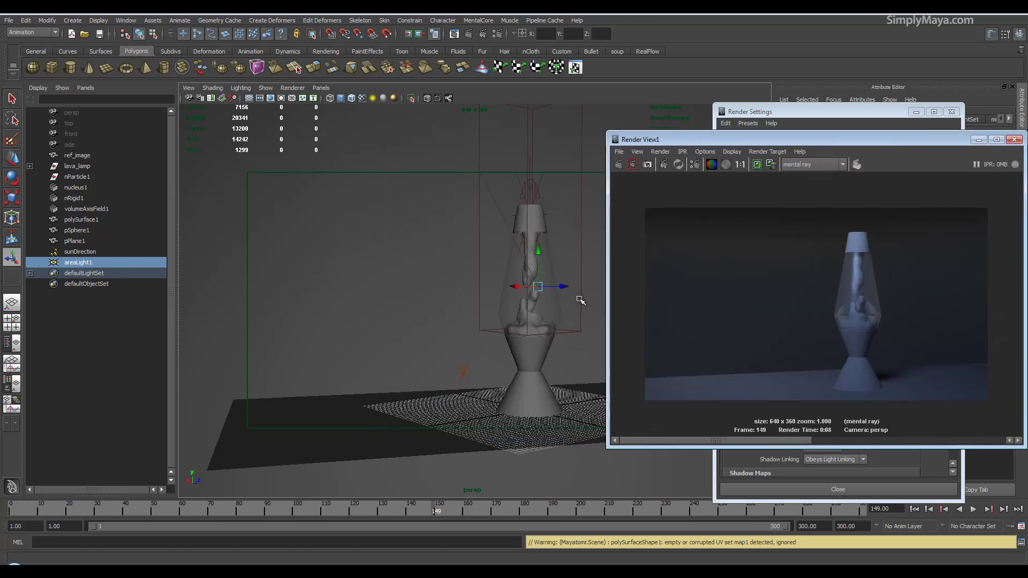
pyautogui.scroll(-3, 421, 286)
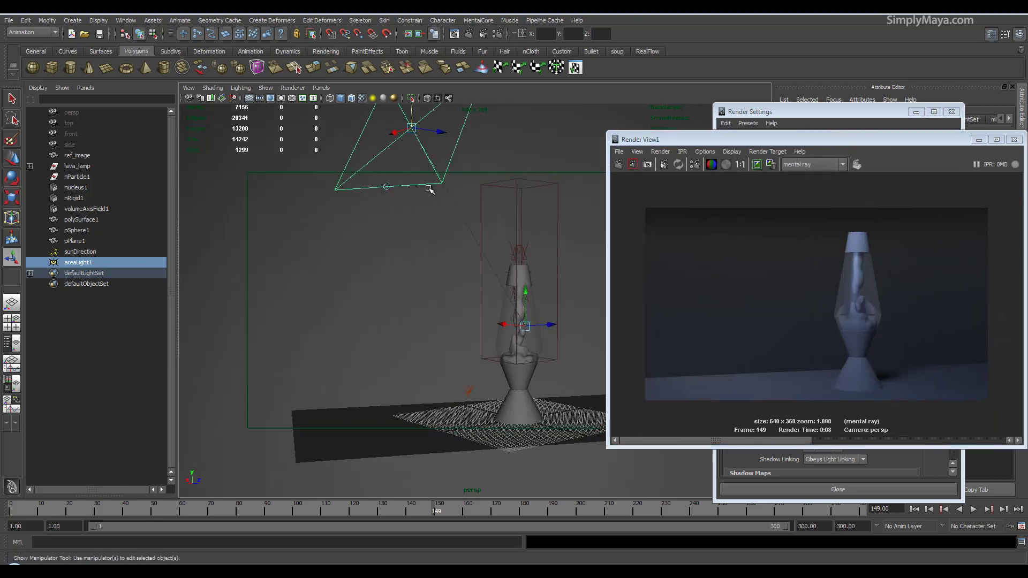
pyautogui.moveTo(411, 110); pyautogui.dragTo(471, 252)
pyautogui.moveTo(552, 383); pyautogui.dragTo(531, 378)
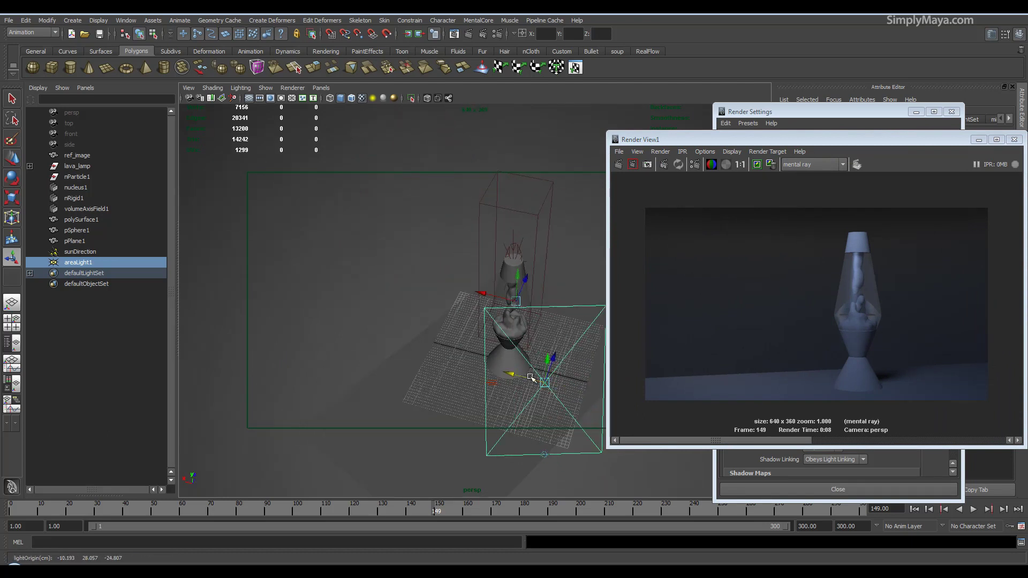
pyautogui.click(730, 151)
pyautogui.click(662, 127)
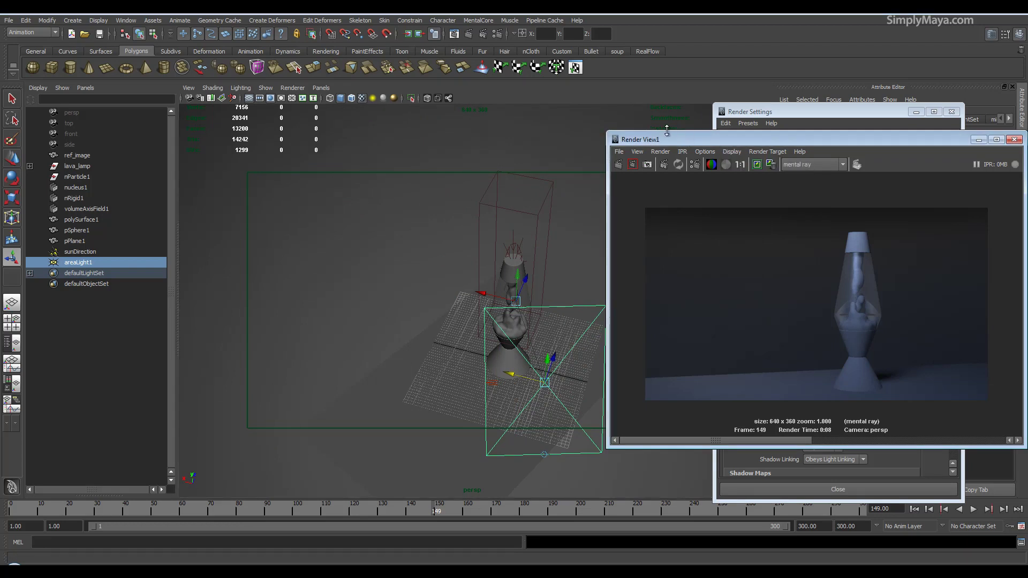
pyautogui.moveTo(665, 139); pyautogui.dragTo(638, 113)
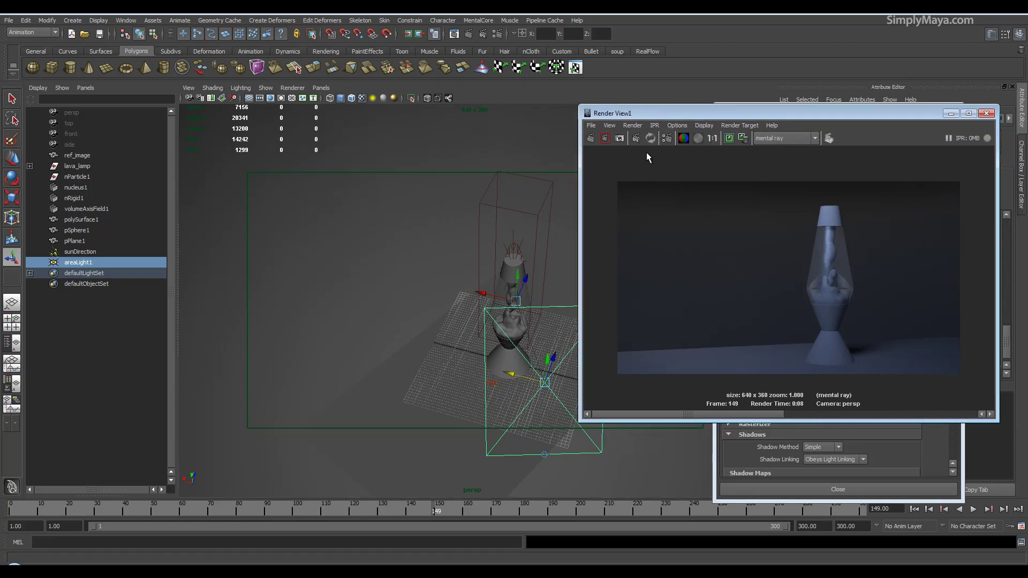
# - Restore the saved camera view and select the lamp's glass globe
pyautogui.click(216, 98)
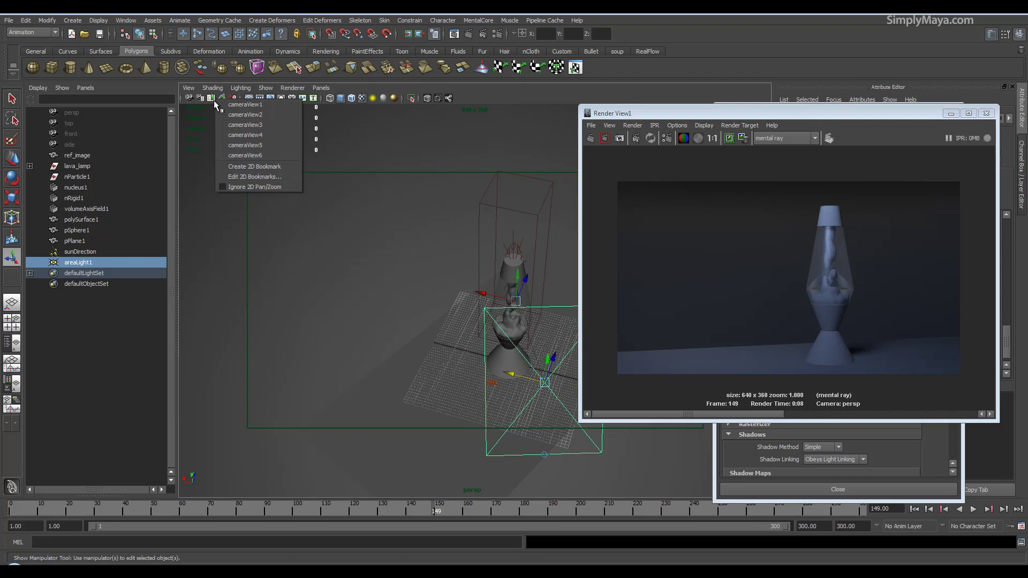
pyautogui.click(220, 152)
pyautogui.click(508, 289)
pyautogui.rightClick(508, 290)
pyautogui.moveTo(787, 115); pyautogui.dragTo(238, 103)
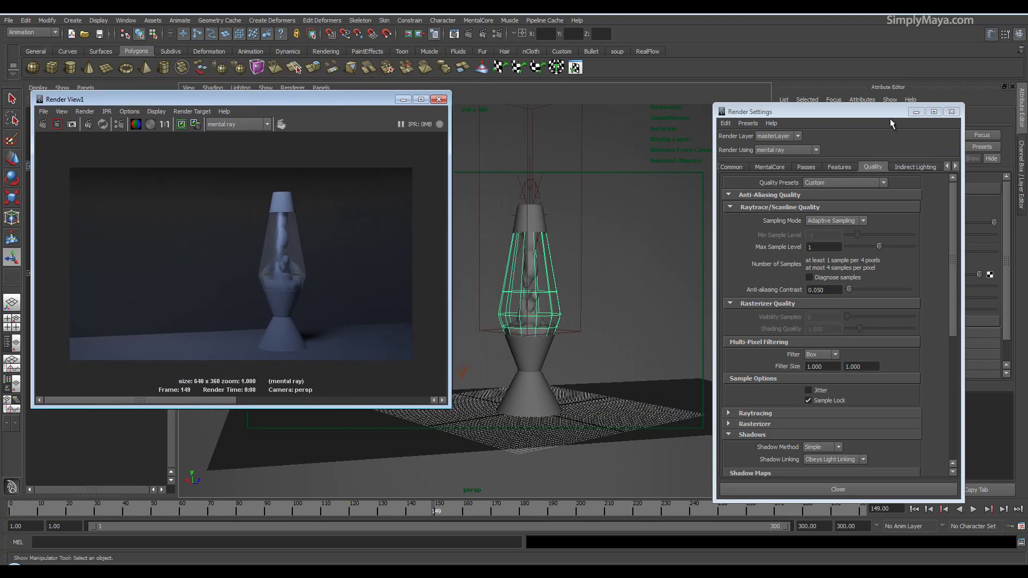
pyautogui.click(917, 112)
# - Assign a new mental ray mia_material_x_passes material to the glass globe
pyautogui.rightClick(503, 288)
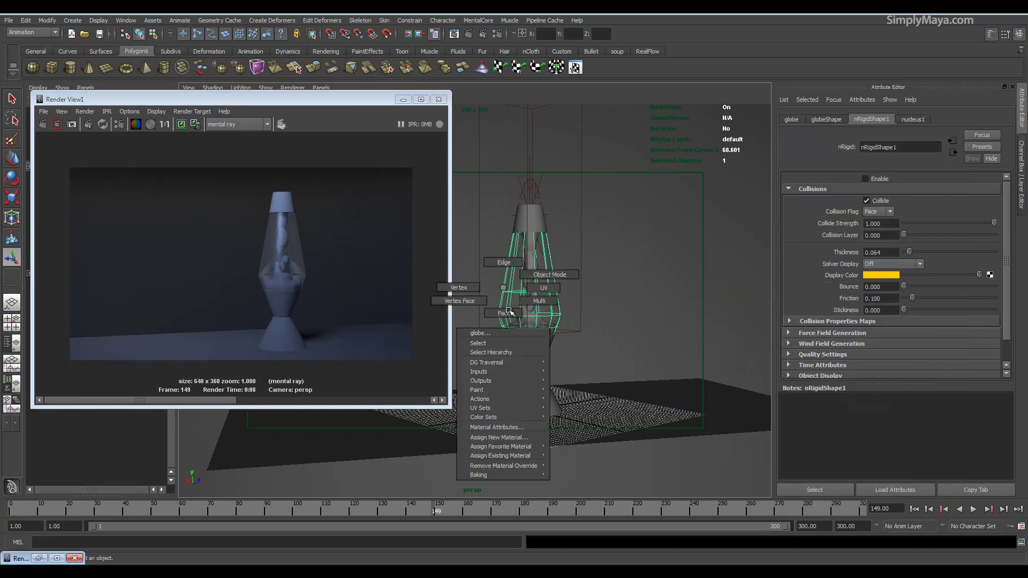
pyautogui.click(514, 437)
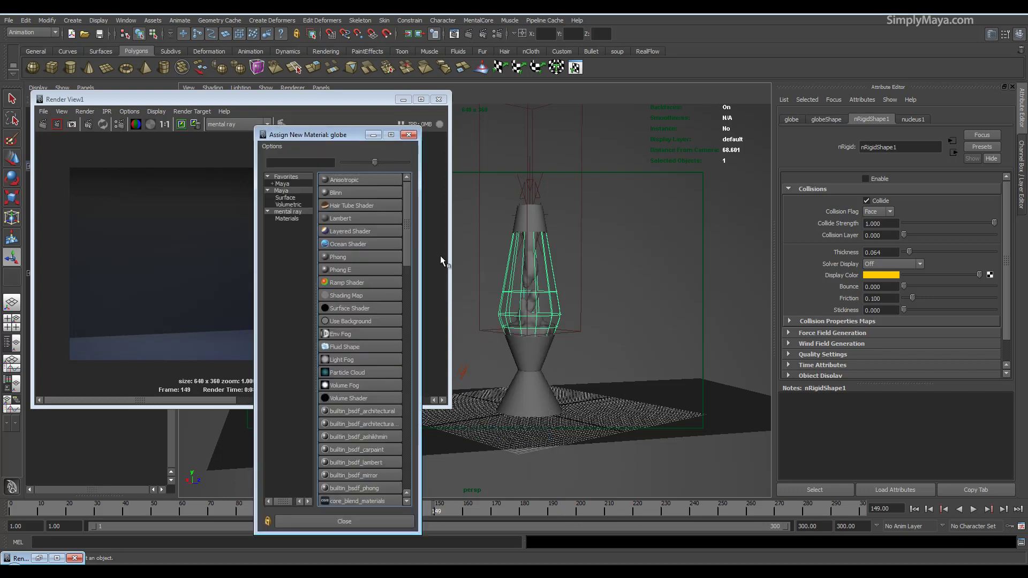
pyautogui.click(294, 219)
pyautogui.moveTo(327, 137); pyautogui.dragTo(821, 167)
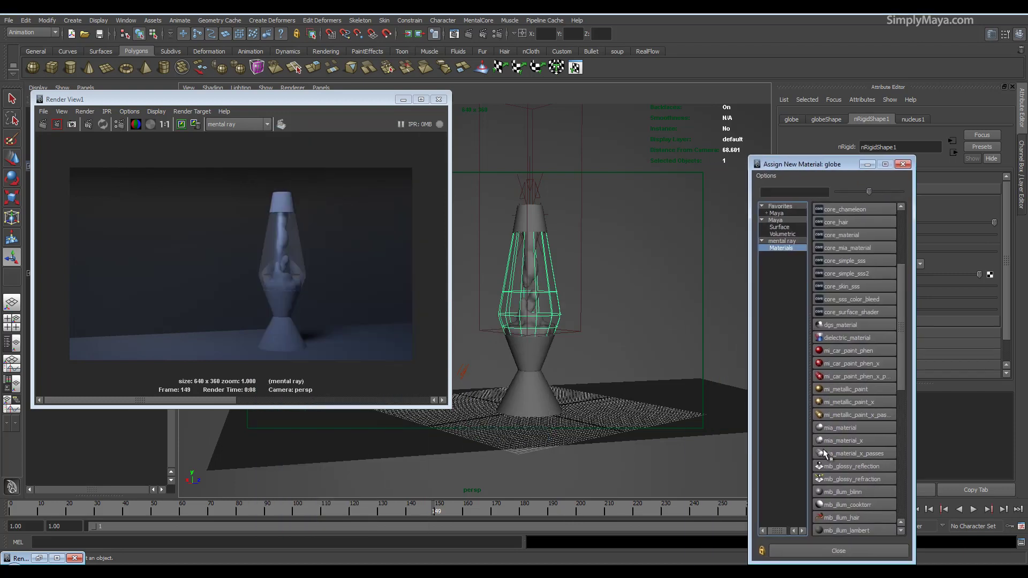
pyautogui.scroll(-1, 900, 362)
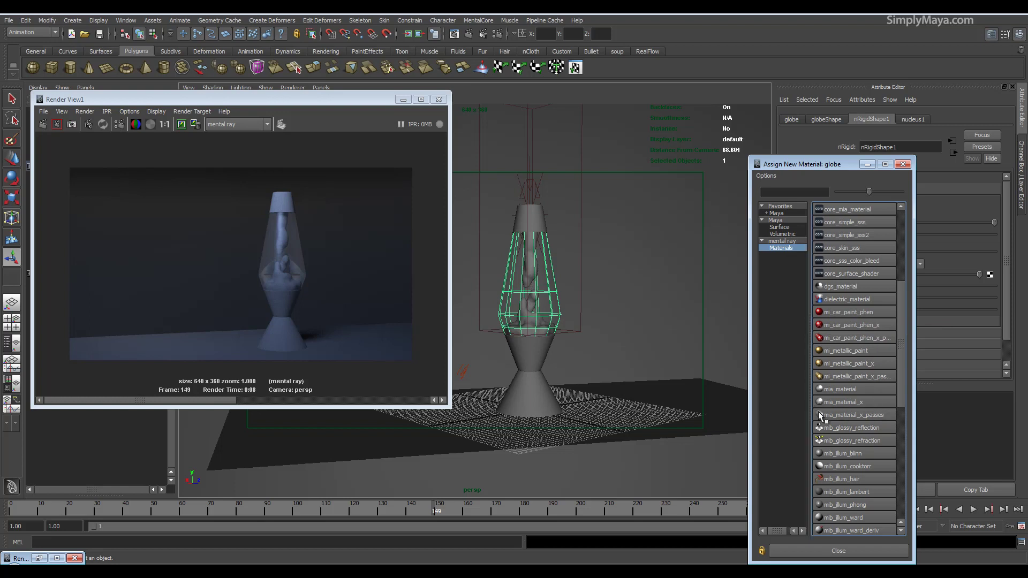
pyautogui.click(878, 417)
# - Apply the GlassThin preset to the globe's material and re-render the lamp
pyautogui.click(889, 119)
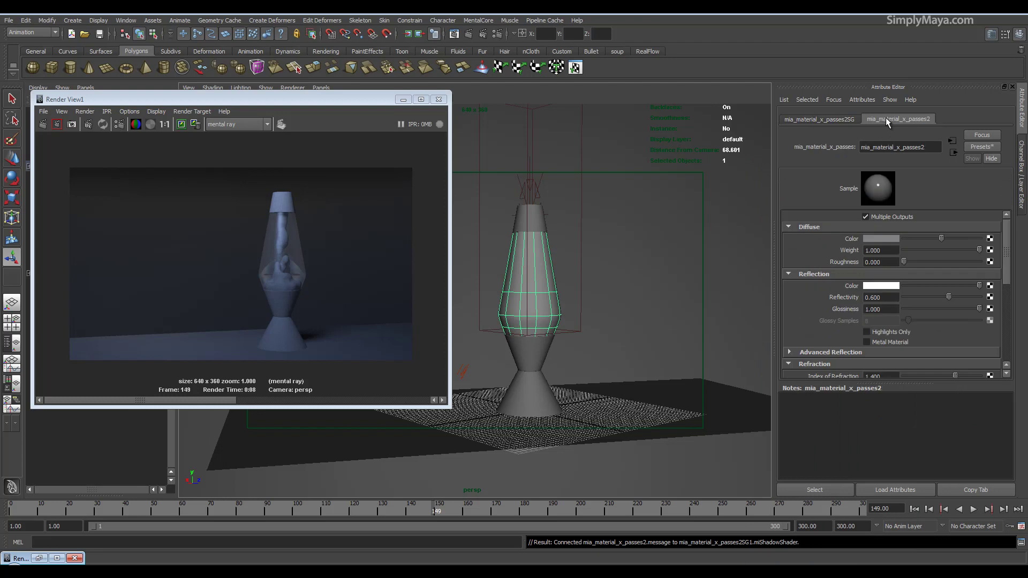
pyautogui.click(979, 147)
pyautogui.moveTo(943, 240)
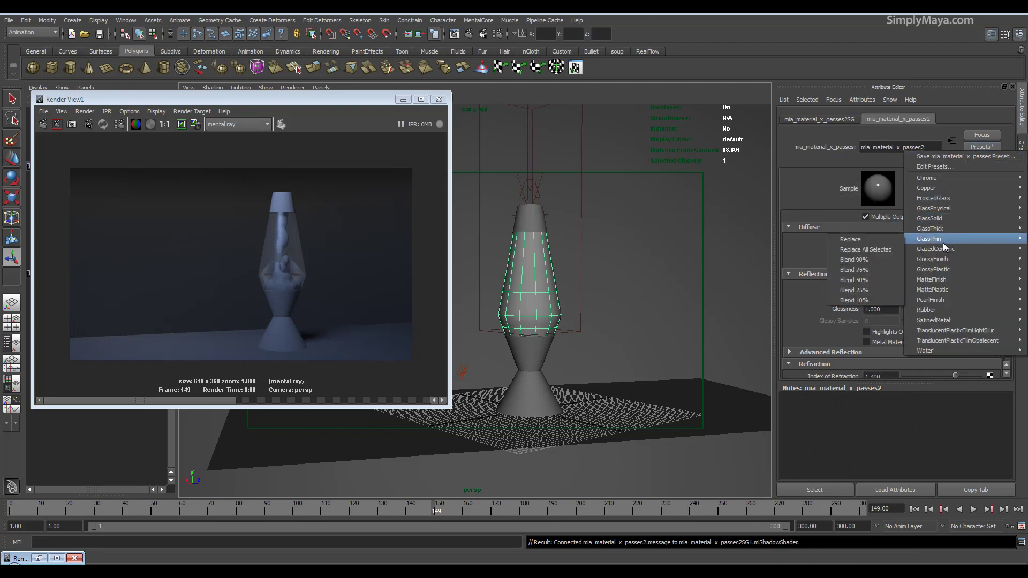
pyautogui.click(895, 239)
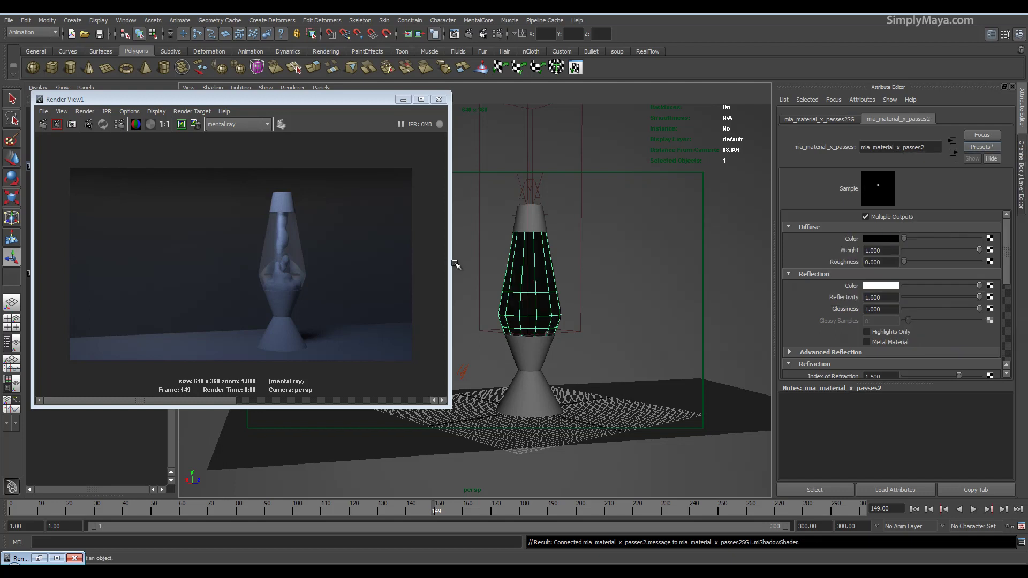
pyautogui.moveTo(281, 103); pyautogui.dragTo(520, 149)
pyautogui.click(283, 170)
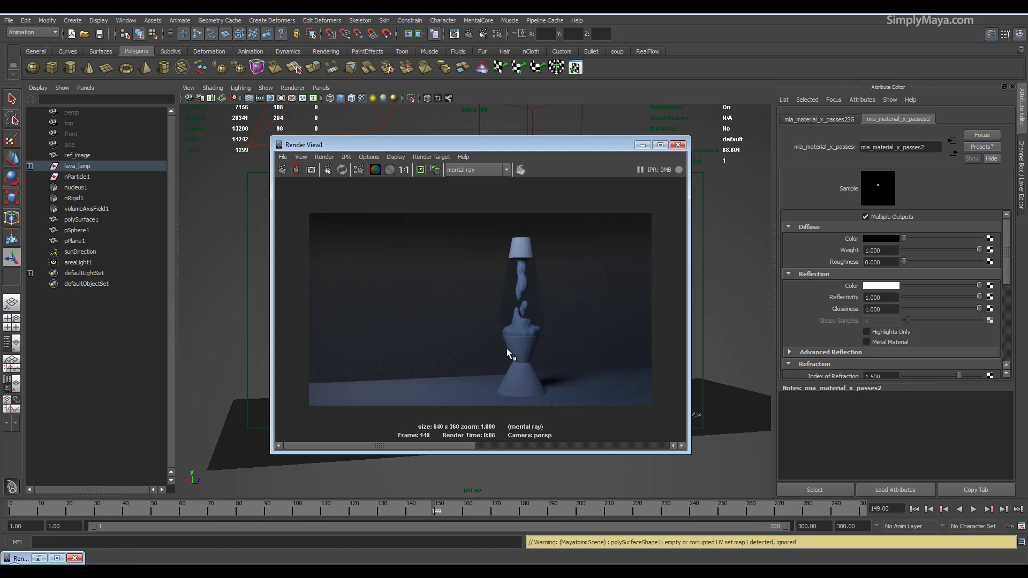
# - Compare the new clear-glass render with the earlier stored one, then move the window aside
pyautogui.click(490, 446)
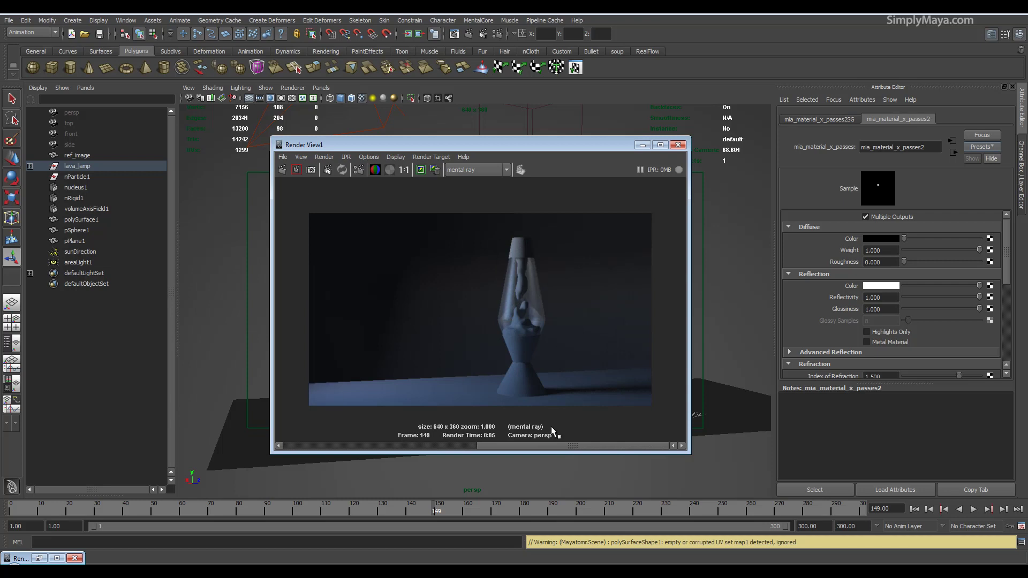
pyautogui.click(343, 446)
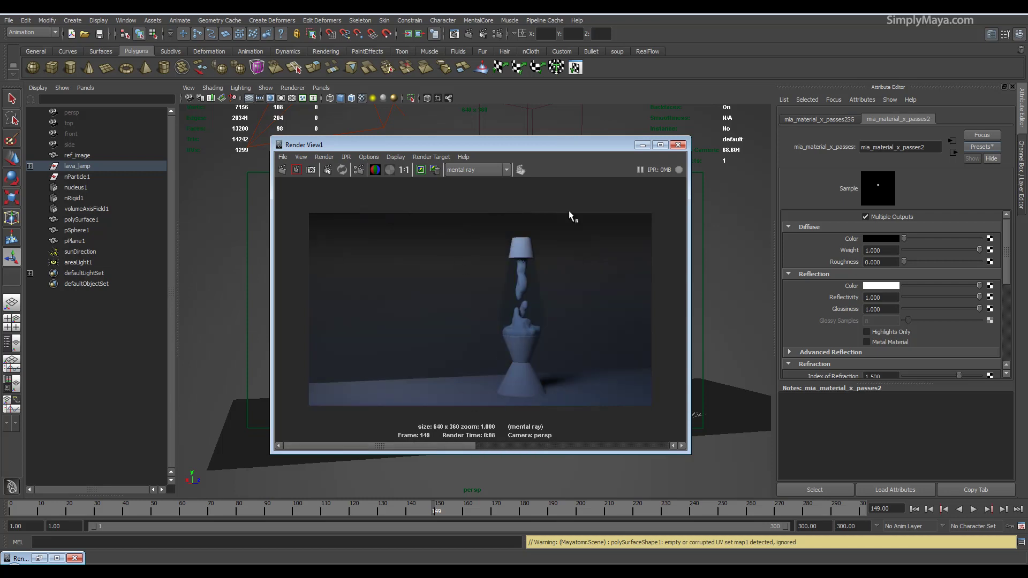
pyautogui.moveTo(544, 145); pyautogui.dragTo(311, 95)
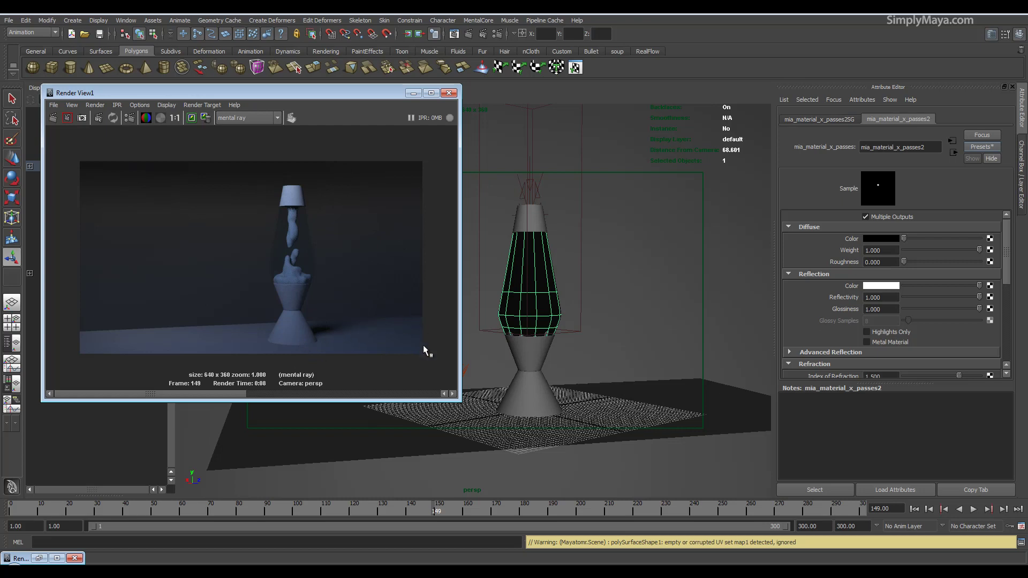
# - Scale the ground plane pPlane1 wider along X
pyautogui.click(653, 397)
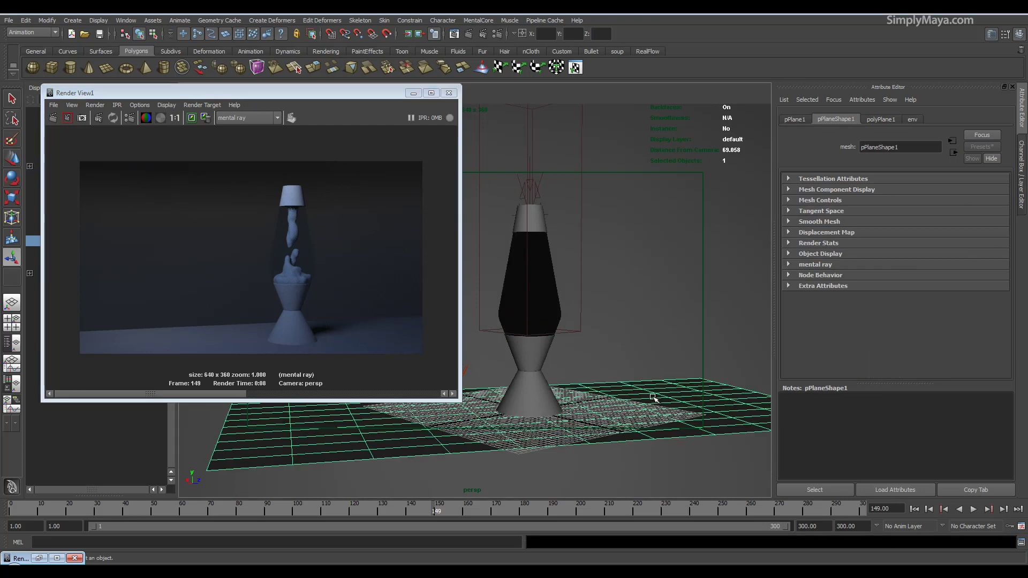
pyautogui.press('e')
pyautogui.press('r')
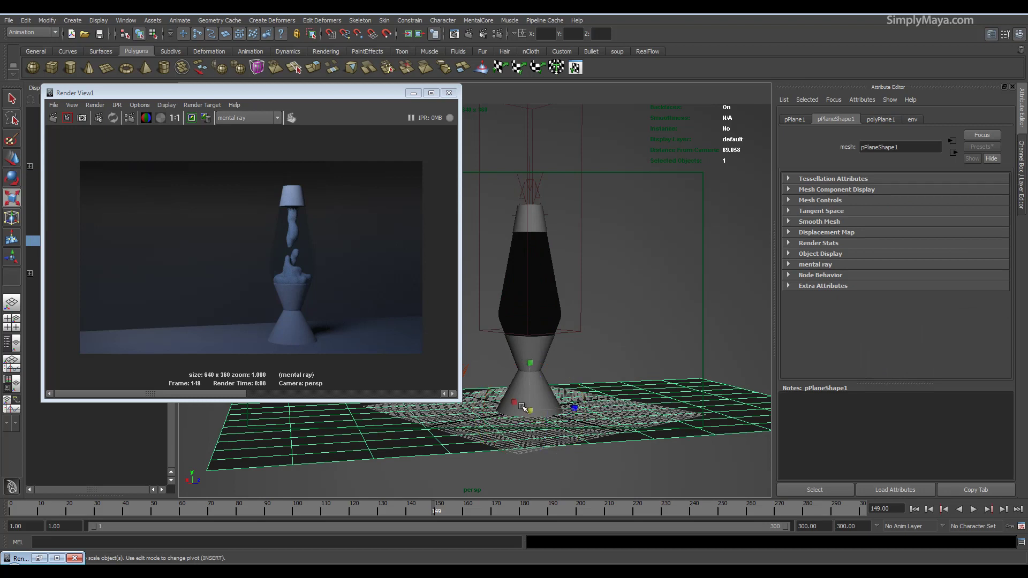
pyautogui.moveTo(516, 405); pyautogui.dragTo(510, 399)
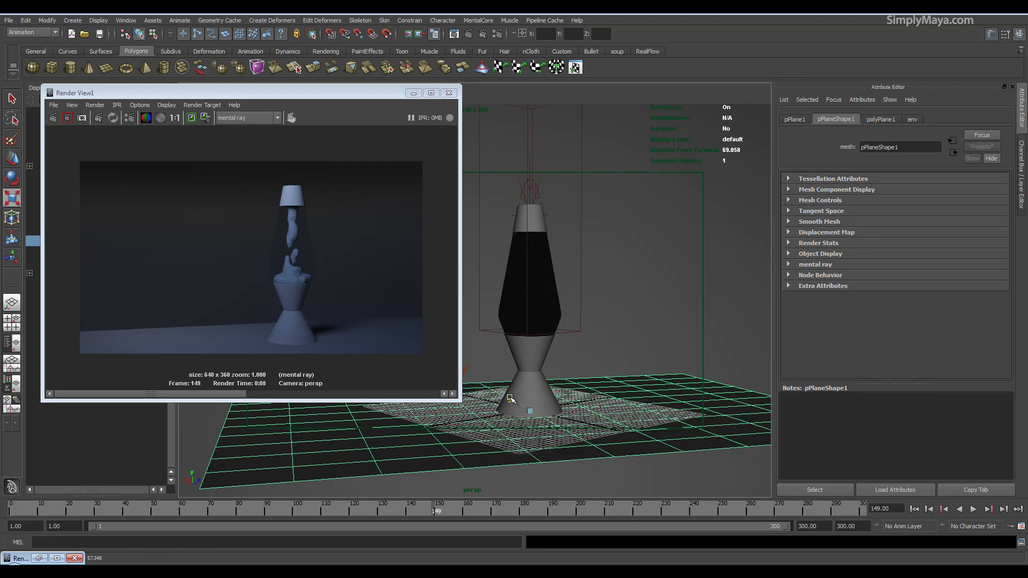
# - Render a region over the lamp base, then move the Render View out of the way
pyautogui.moveTo(280, 281); pyautogui.dragTo(377, 351)
pyautogui.click(53, 122)
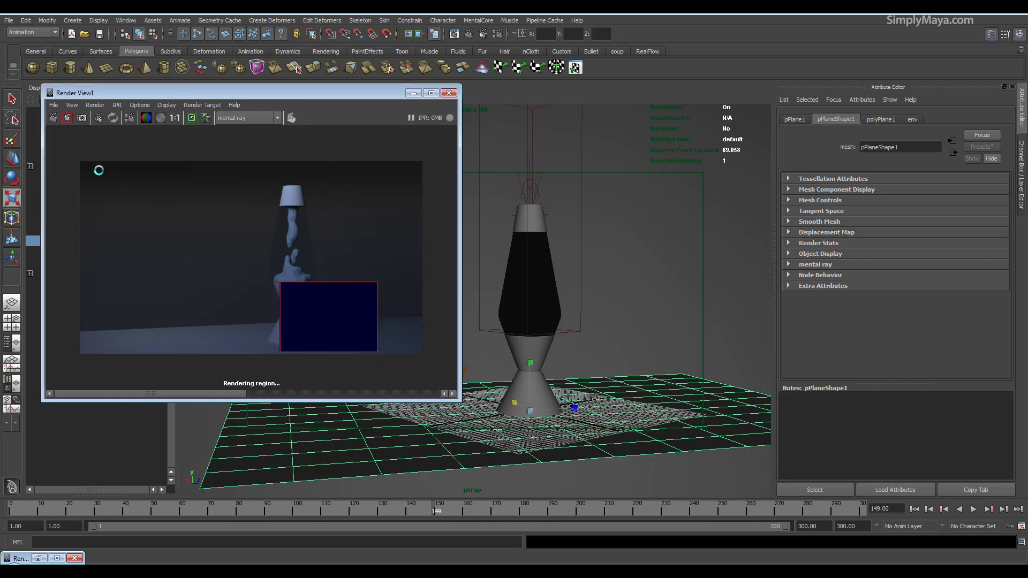
pyautogui.click(384, 305)
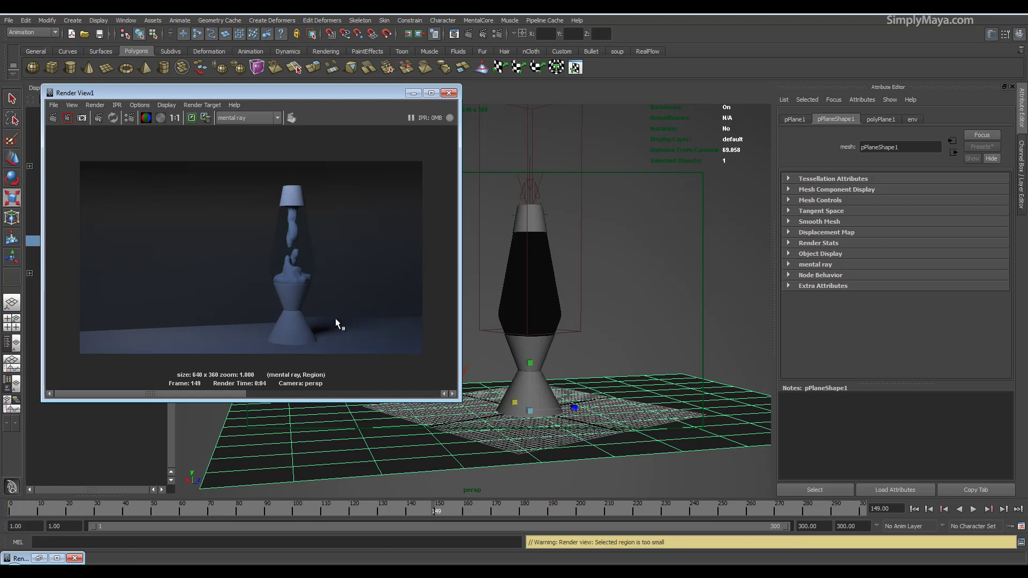
pyautogui.moveTo(290, 101); pyautogui.dragTo(832, 99)
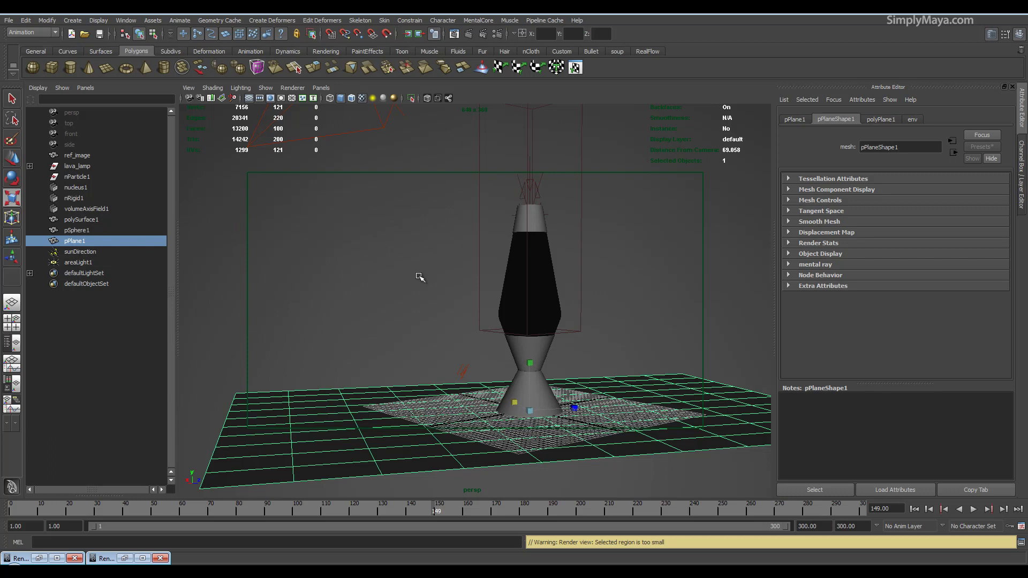
pyautogui.click(508, 274)
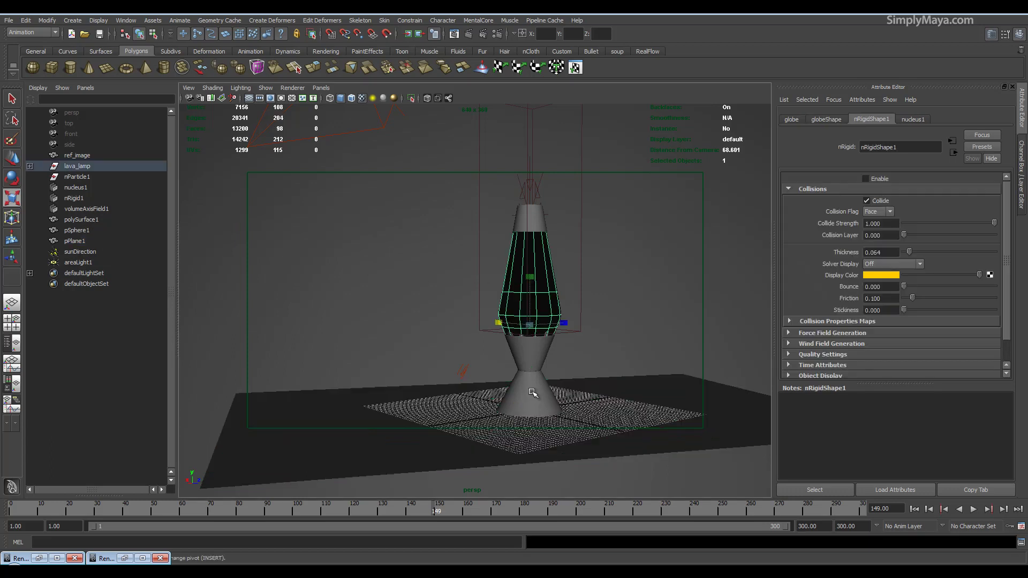
pyautogui.click(533, 366)
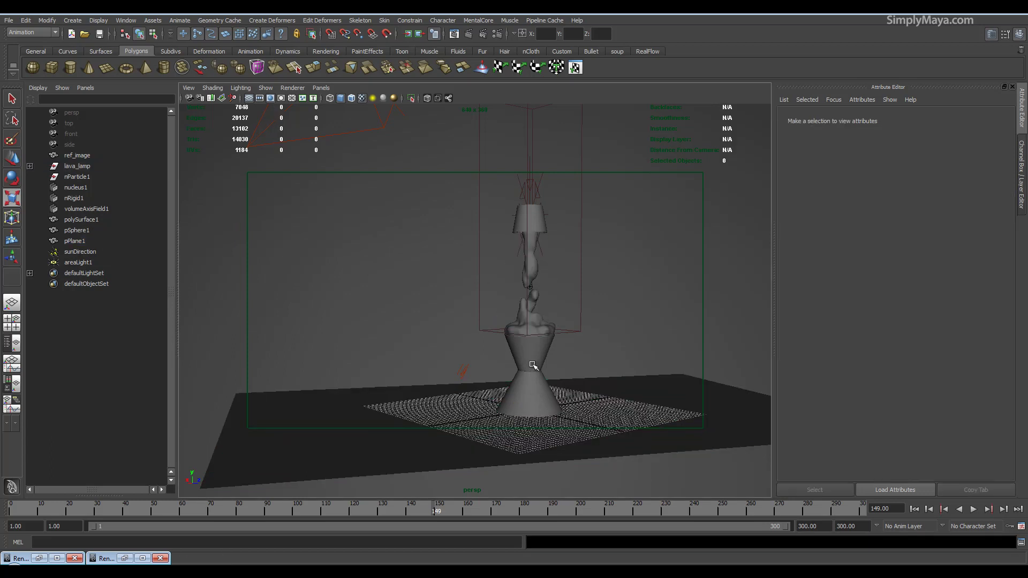
pyautogui.click(538, 315)
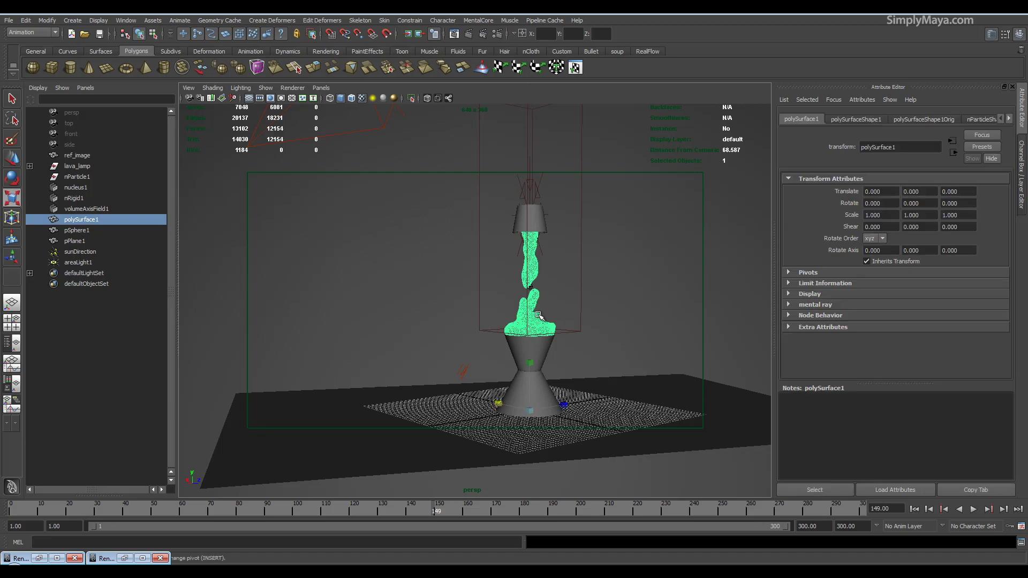
pyautogui.click(534, 229)
pyautogui.click(526, 378)
# - Assign a new mi_car_paint_phen_x_passes material to the lamp cap
pyautogui.click(542, 218)
pyautogui.click(536, 361)
pyautogui.click(535, 229)
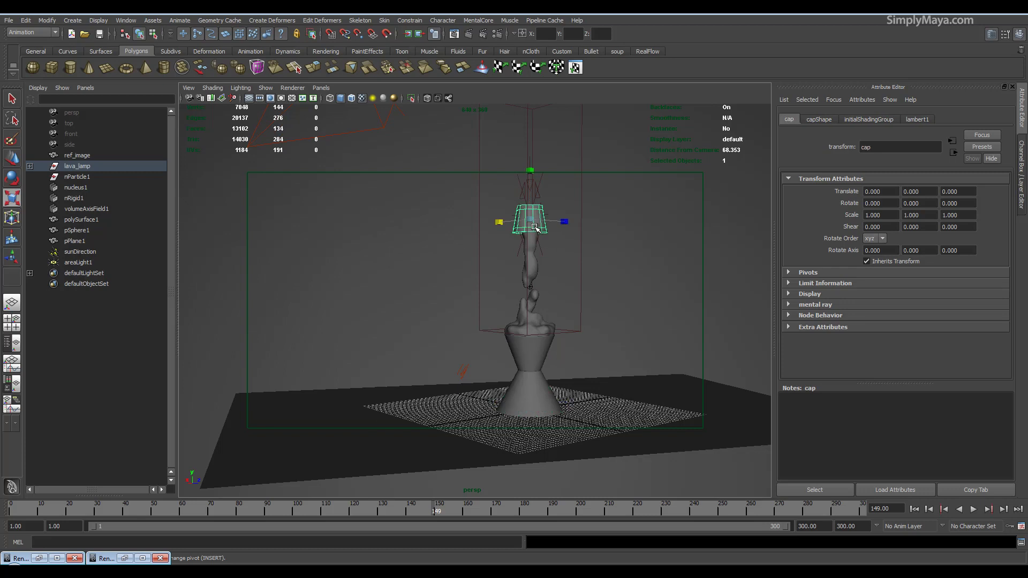
pyautogui.rightClick(534, 227)
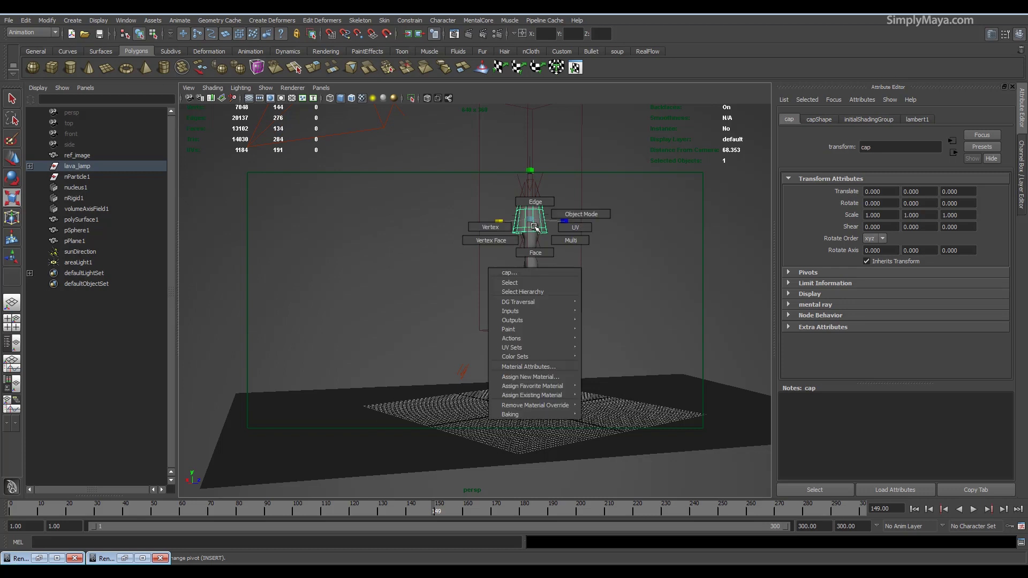
pyautogui.click(545, 377)
pyautogui.scroll(-3, 358, 323)
pyautogui.scroll(-2, 356, 322)
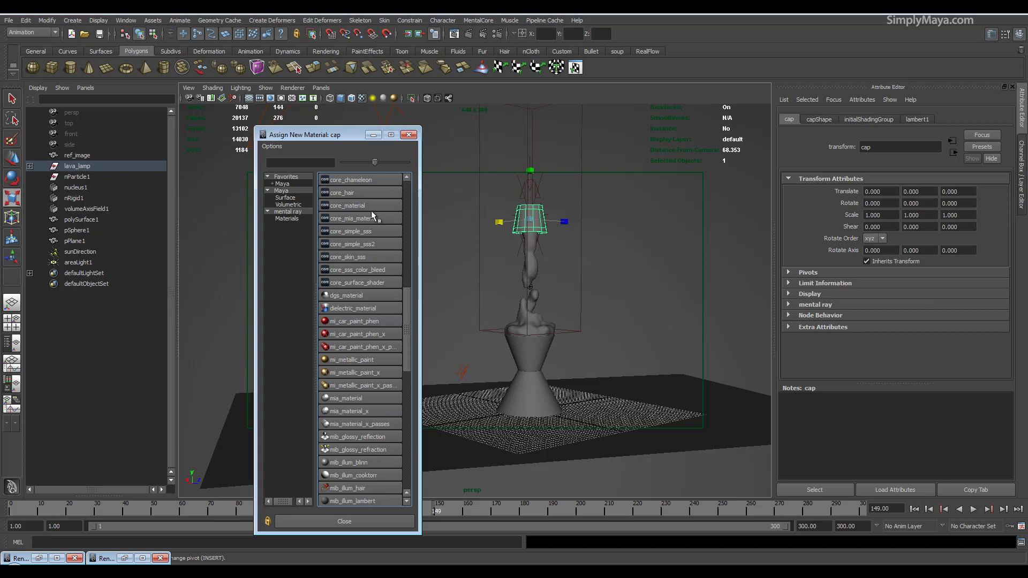
pyautogui.click(372, 347)
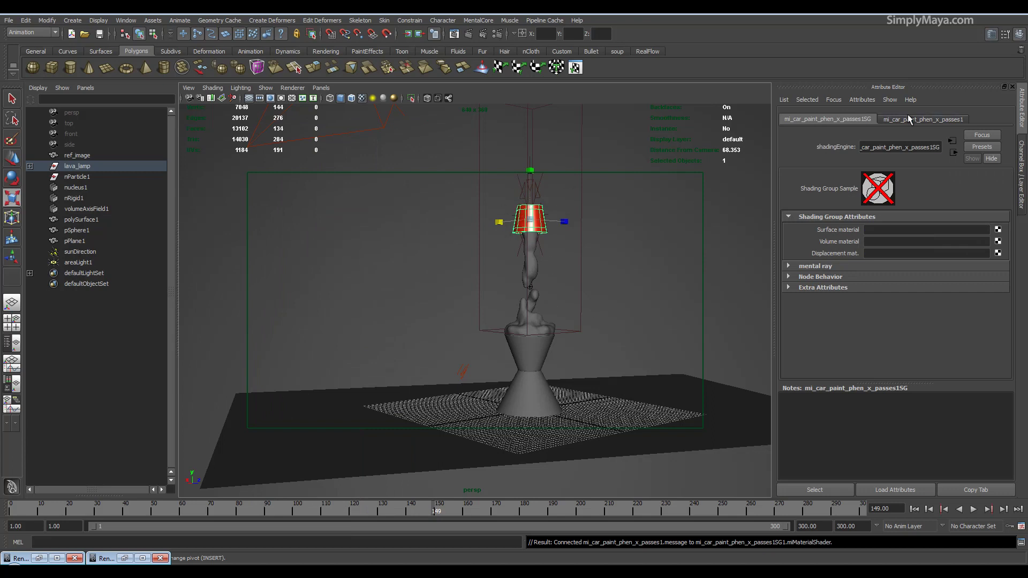
# - Set the car paint's base colour to grey and lit colour to light grey
pyautogui.click(939, 116)
pyautogui.click(892, 238)
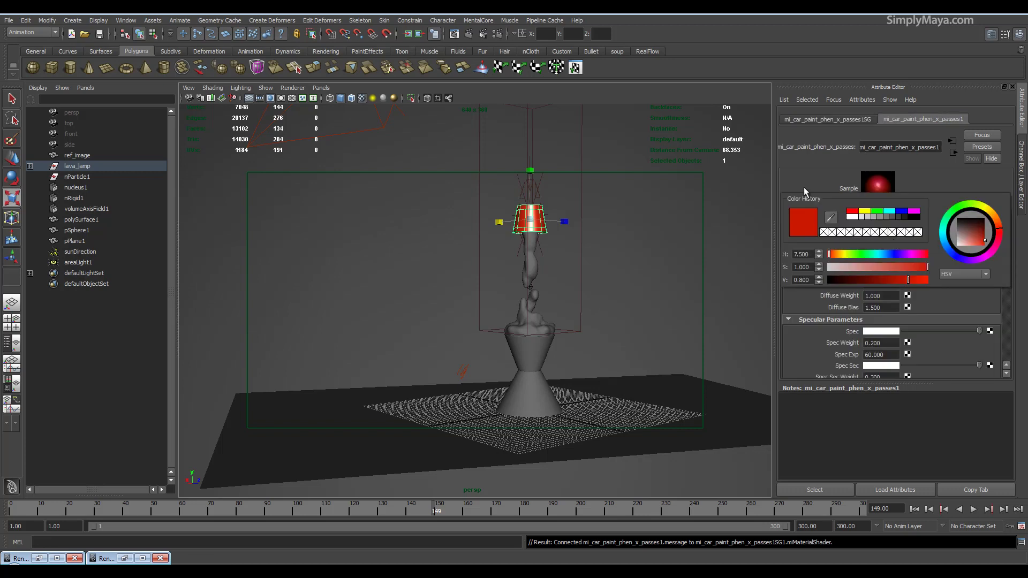
pyautogui.click(882, 218)
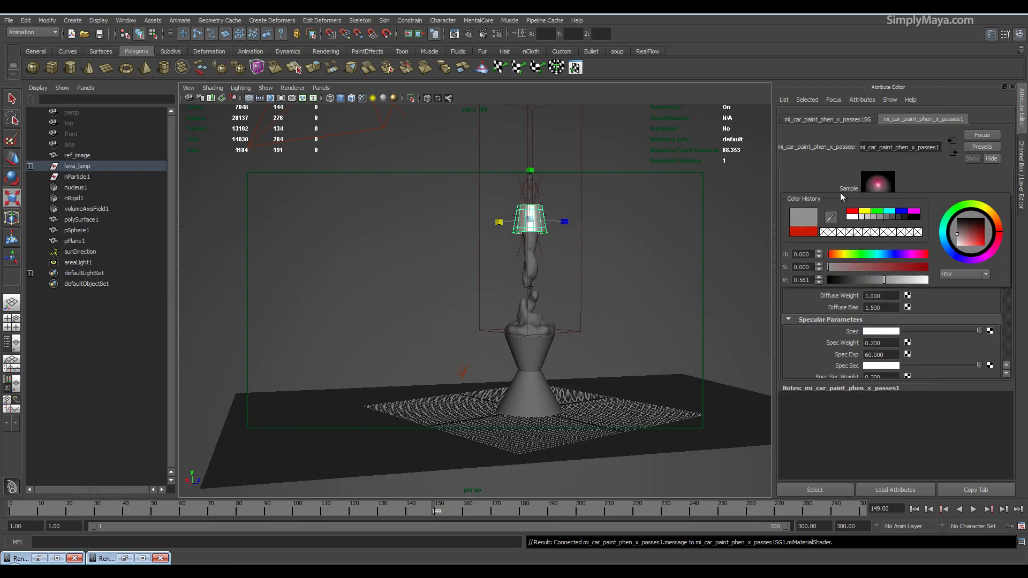
pyautogui.click(879, 273)
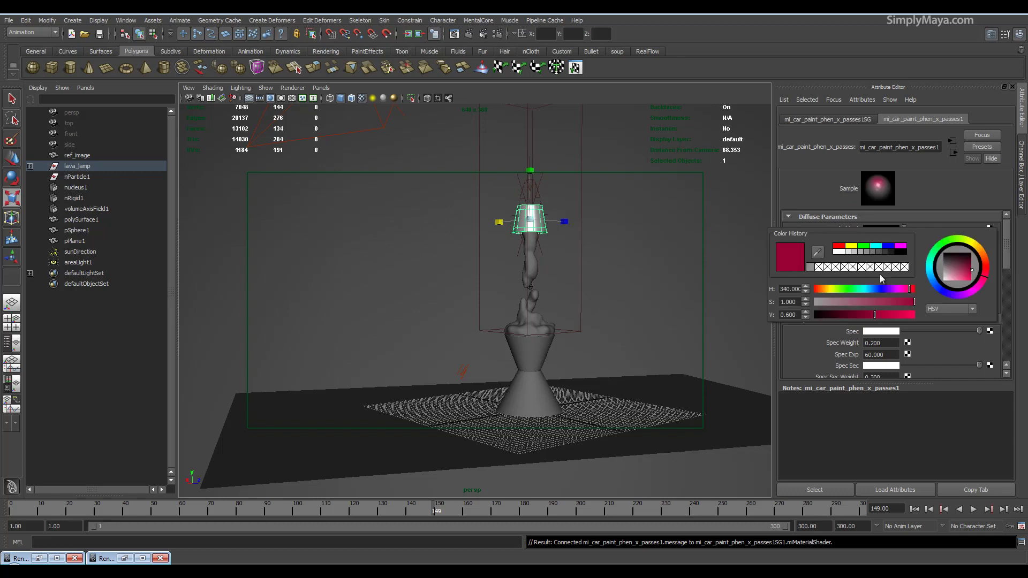
pyautogui.click(846, 250)
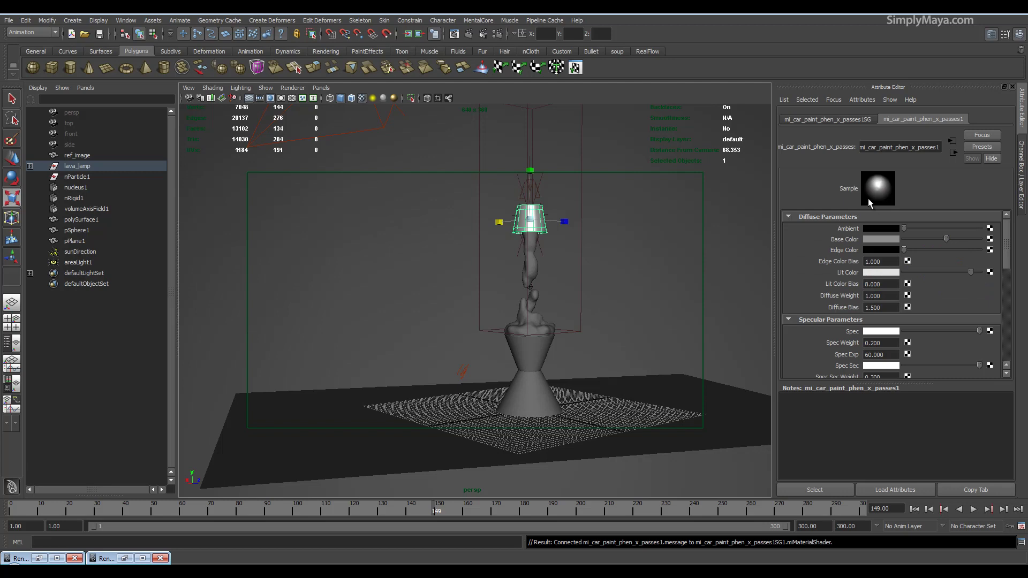
# - Select the lamp base and browse existing materials for it
pyautogui.click(527, 347)
pyautogui.moveTo(527, 348); pyautogui.dragTo(656, 542, button='right')
pyautogui.moveTo(552, 390); pyautogui.dragTo(633, 520, button='right')
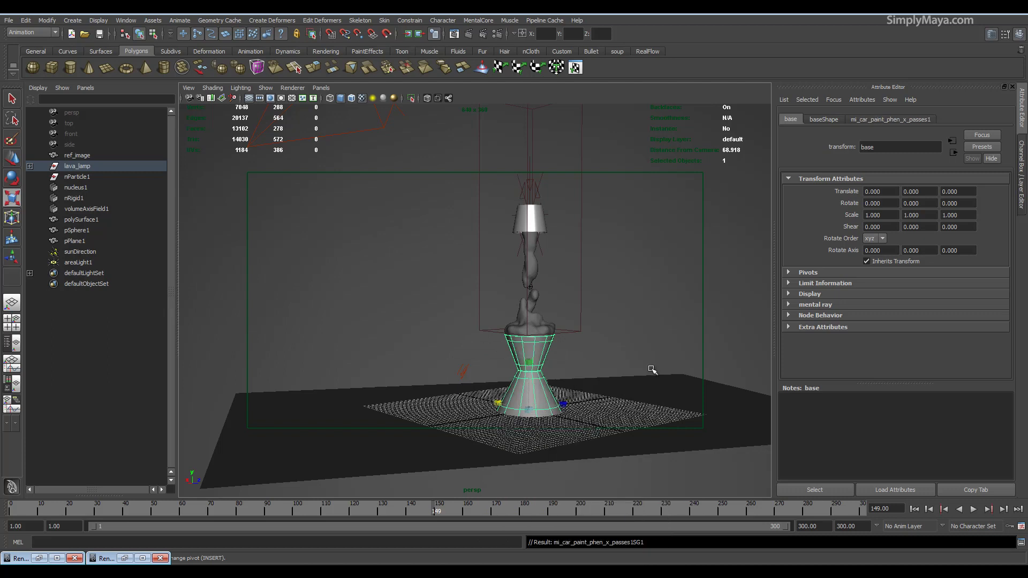
# - Give the base the car paint material and the lava a new mia_material_x_passes
pyautogui.click(650, 343)
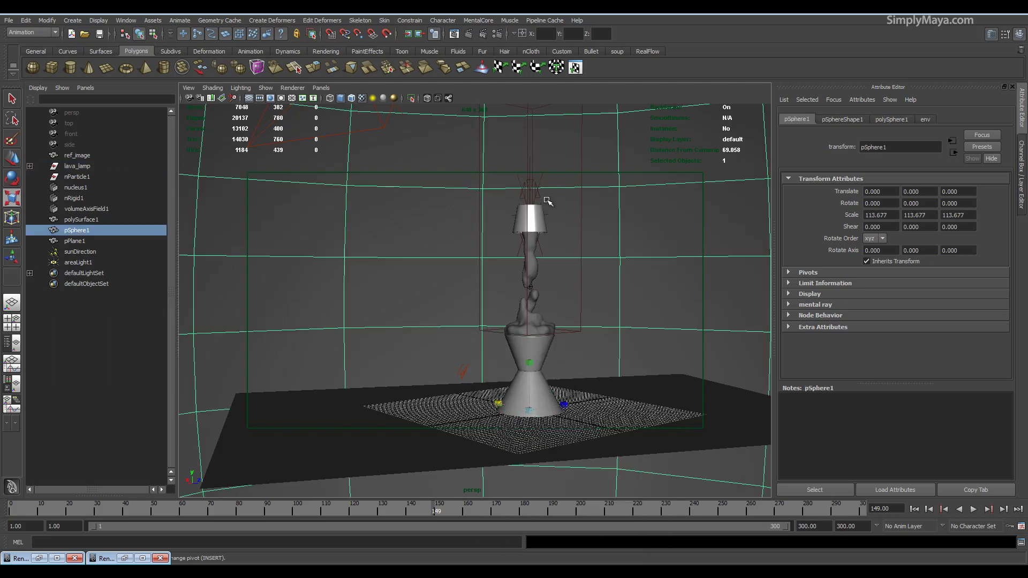
pyautogui.click(535, 260)
pyautogui.moveTo(535, 261); pyautogui.dragTo(536, 410, button='right')
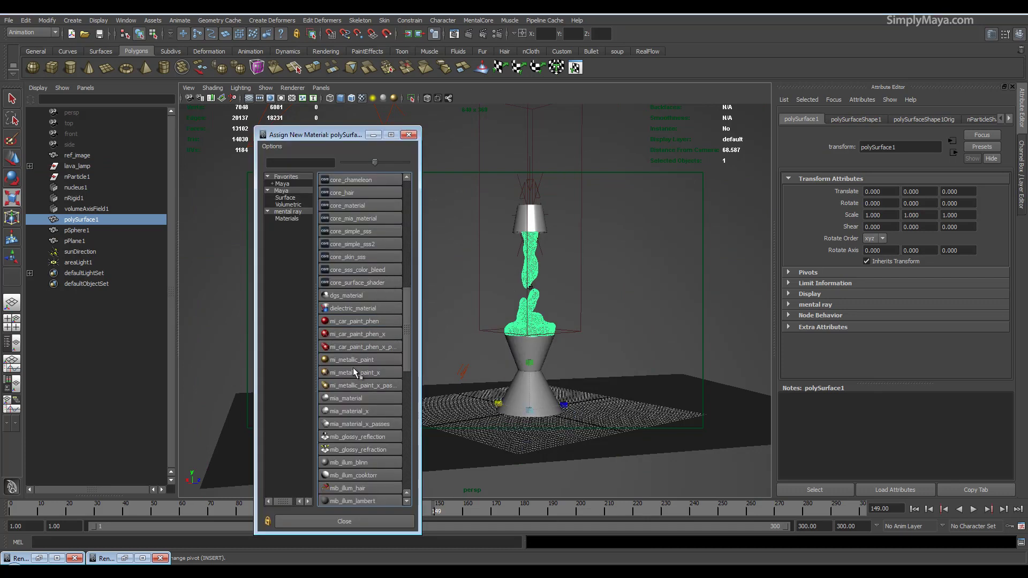
pyautogui.click(352, 423)
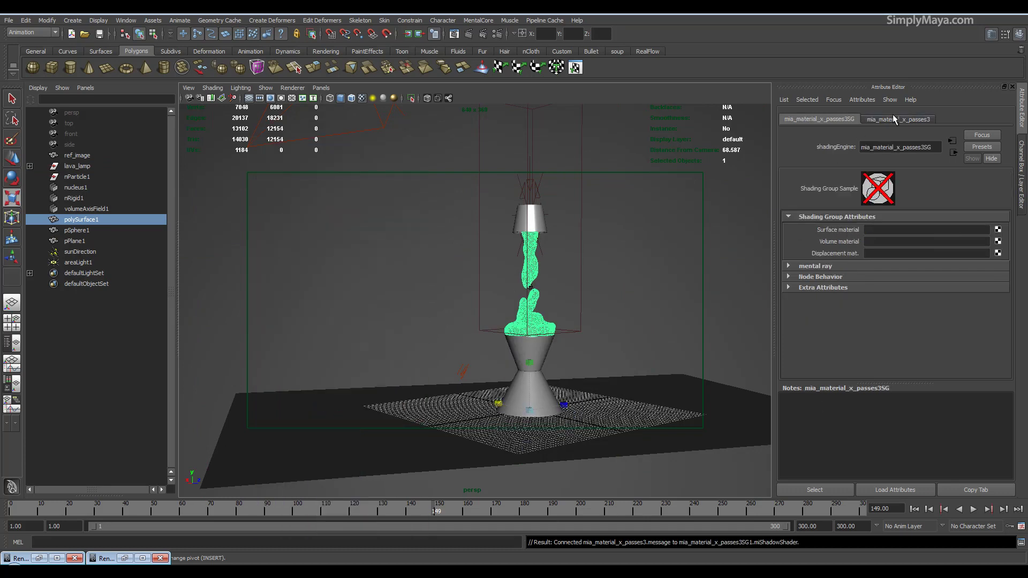
# - Set the lava material's diffuse colour to red and render the current frame
pyautogui.click(892, 118)
pyautogui.click(883, 237)
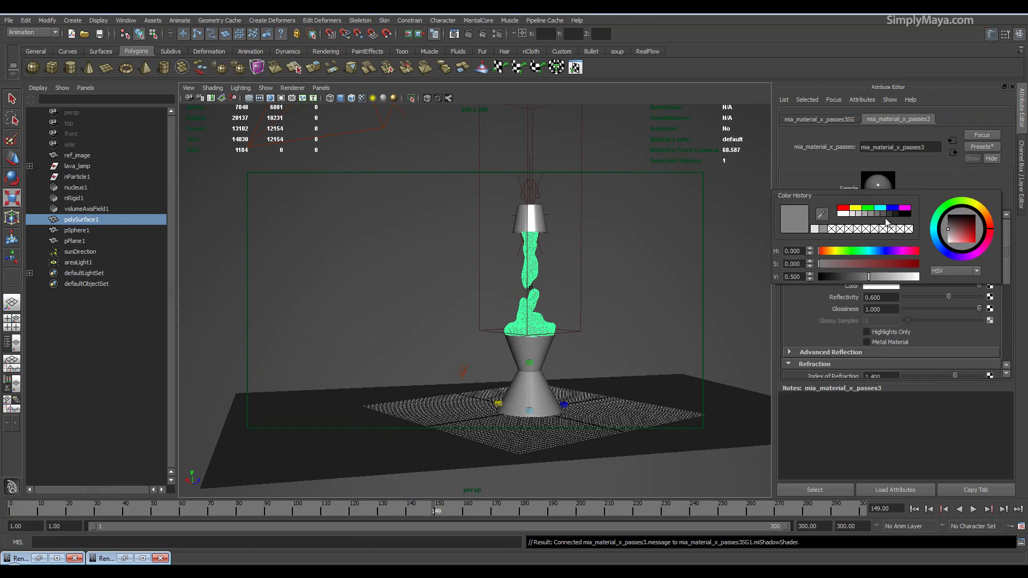
pyautogui.click(841, 208)
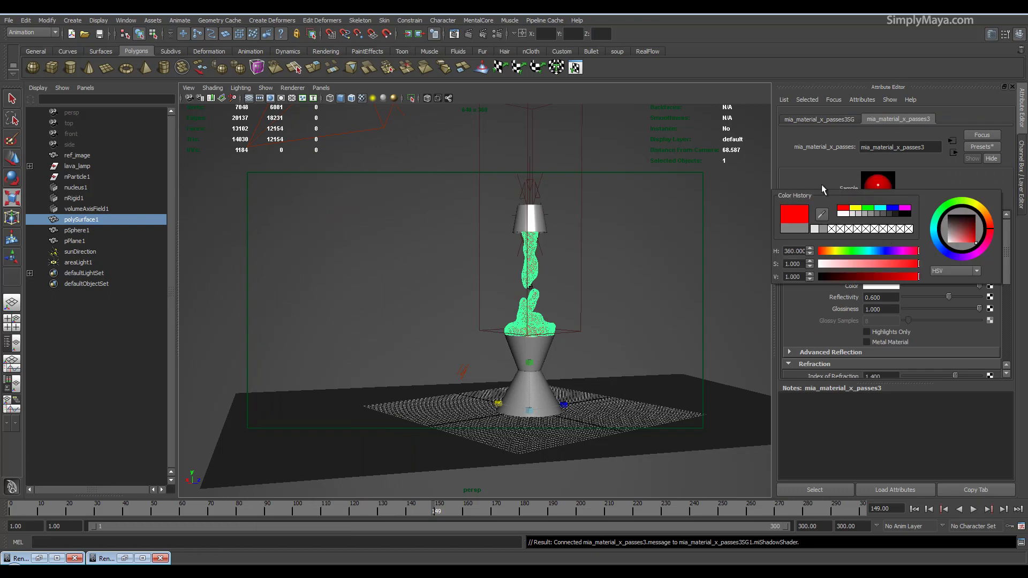
pyautogui.click(454, 33)
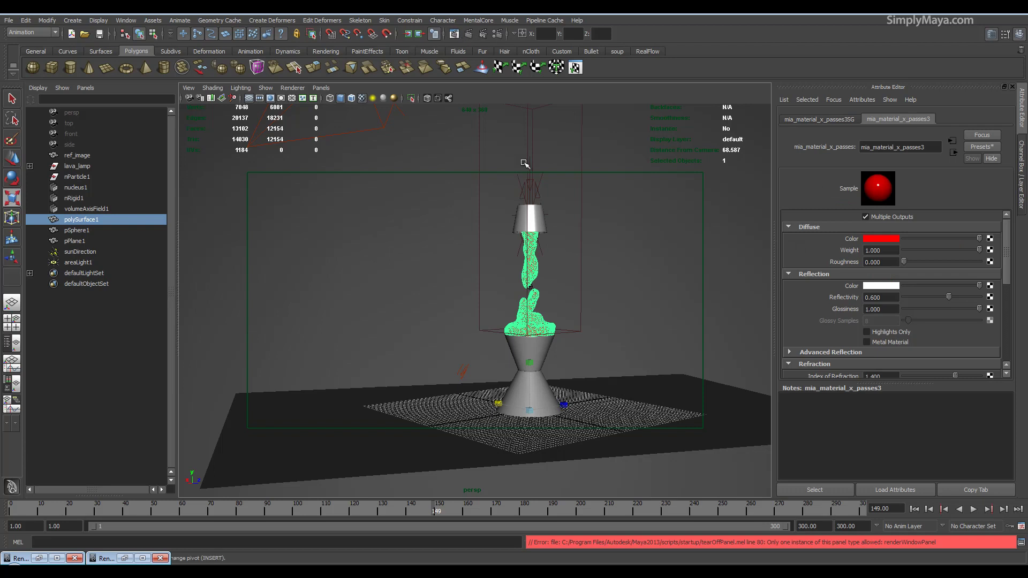
pyautogui.click(462, 33)
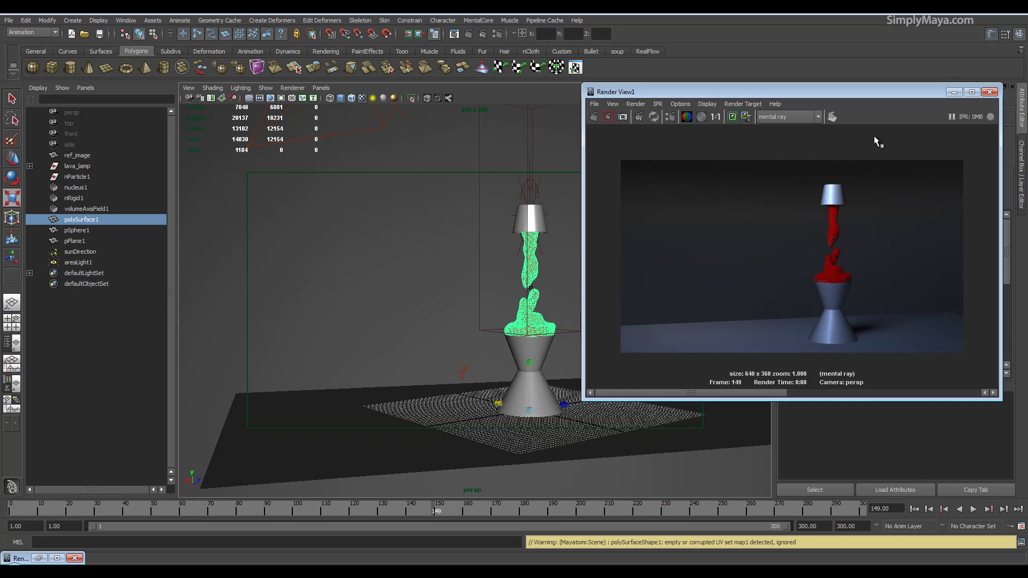
# - Select the lamp cap and bring up its car paint material attributes
pyautogui.moveTo(875, 95); pyautogui.dragTo(358, 139)
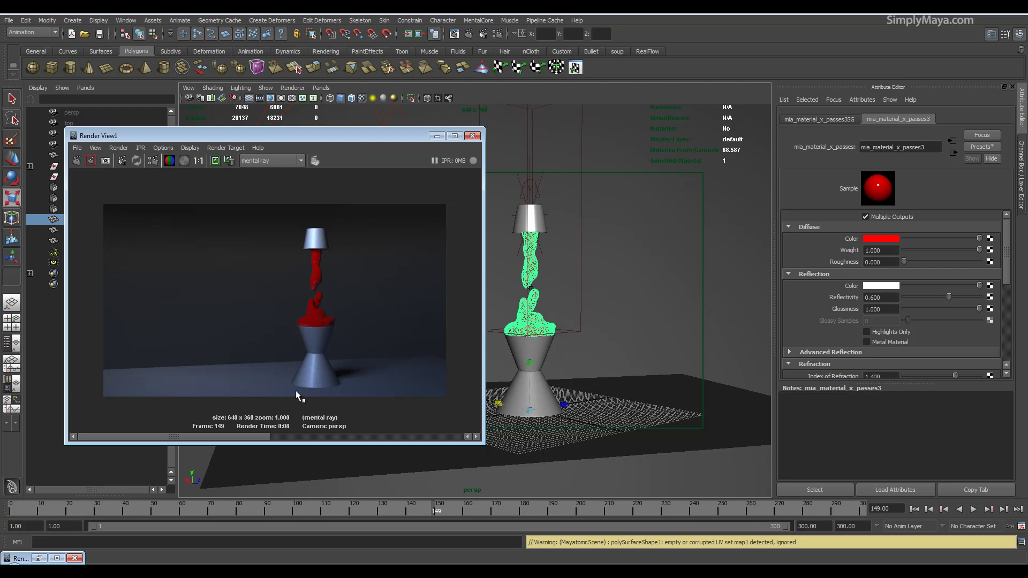
pyautogui.click(514, 347)
pyautogui.moveTo(514, 347); pyautogui.dragTo(509, 497, button='right')
pyautogui.click(409, 138)
pyautogui.click(520, 220)
pyautogui.moveTo(520, 220); pyautogui.dragTo(540, 360, button='right')
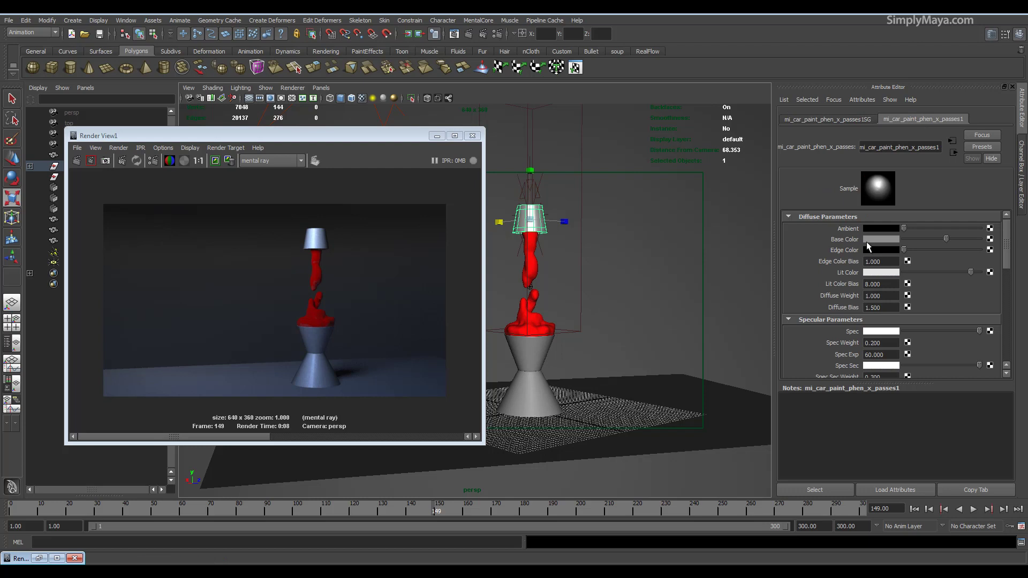
# - Lighten the car paint base colour grey and region-render the lamp base
pyautogui.click(870, 240)
pyautogui.click(845, 218)
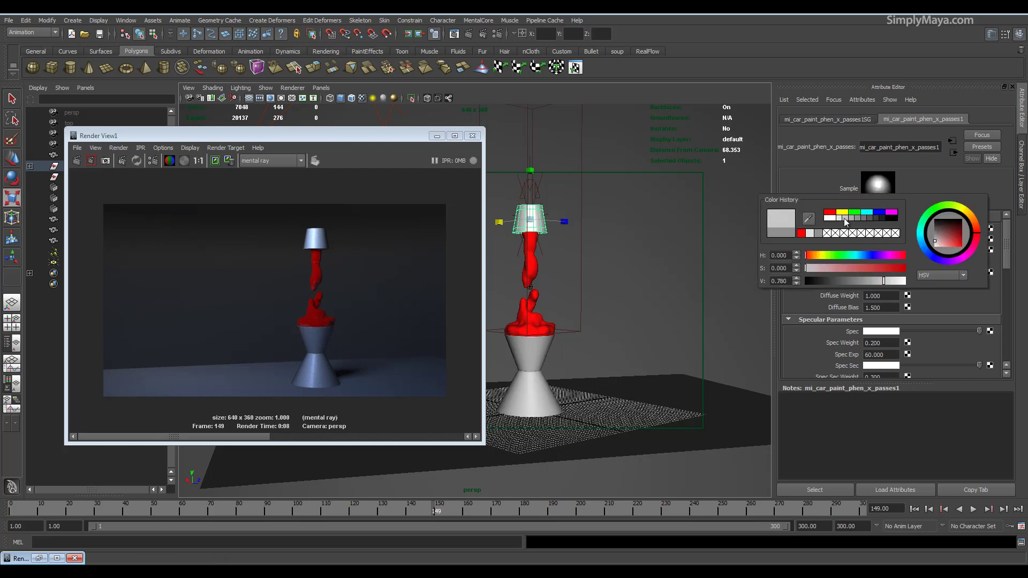
pyautogui.moveTo(277, 298); pyautogui.dragTo(347, 397)
pyautogui.click(89, 162)
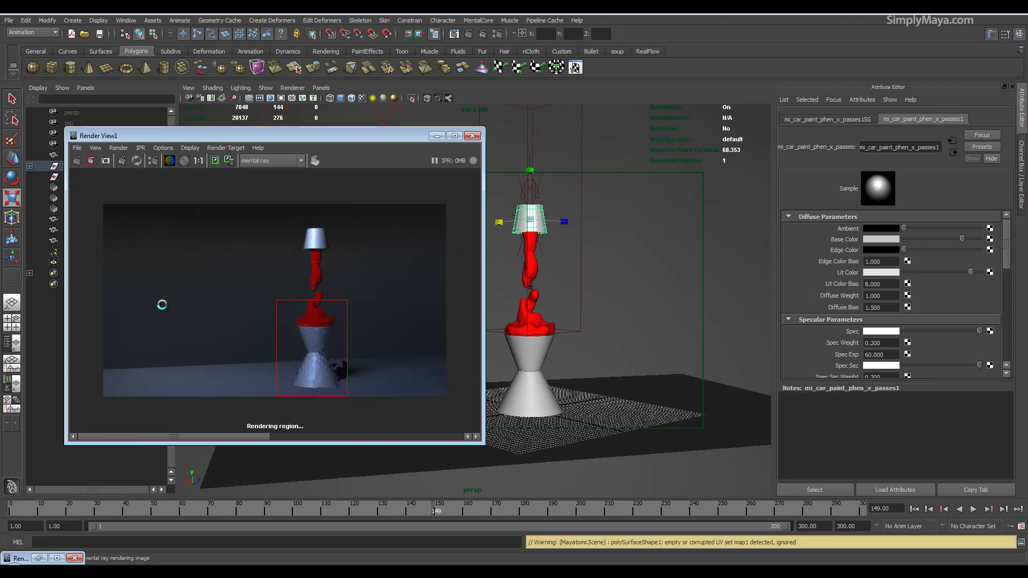
pyautogui.click(307, 286)
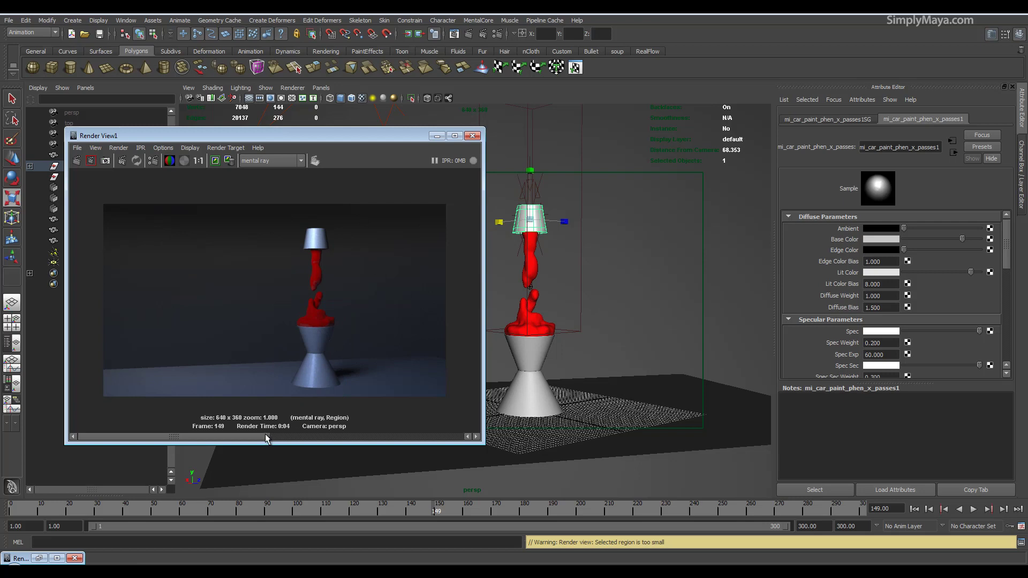
# - Compare against the older render and reference video, then darken the base colour to 0.671 grey
pyautogui.click(353, 438)
pyautogui.click(304, 439)
pyautogui.hotkey('alt', 'Tab')
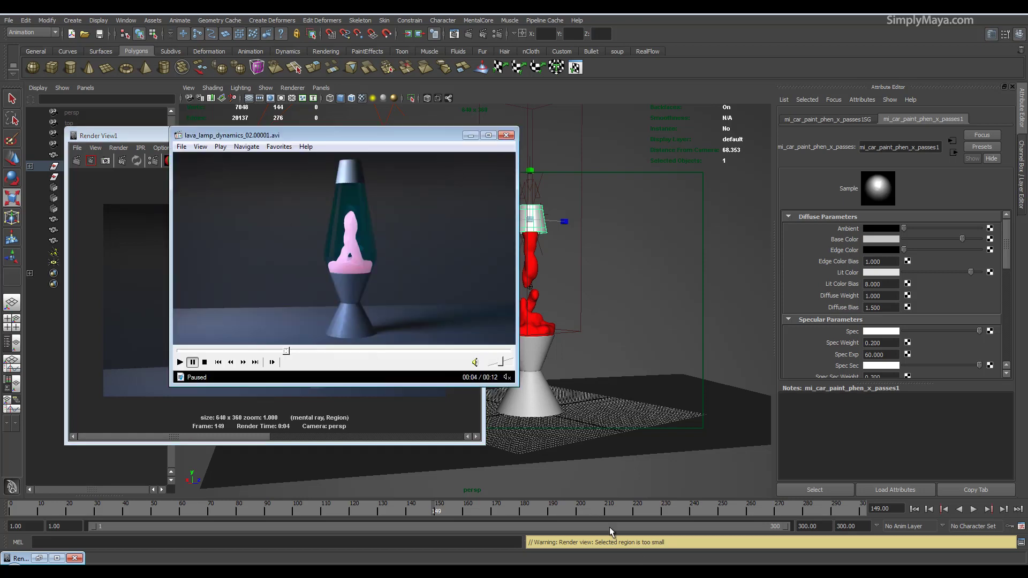
pyautogui.hotkey('alt', 'Tab')
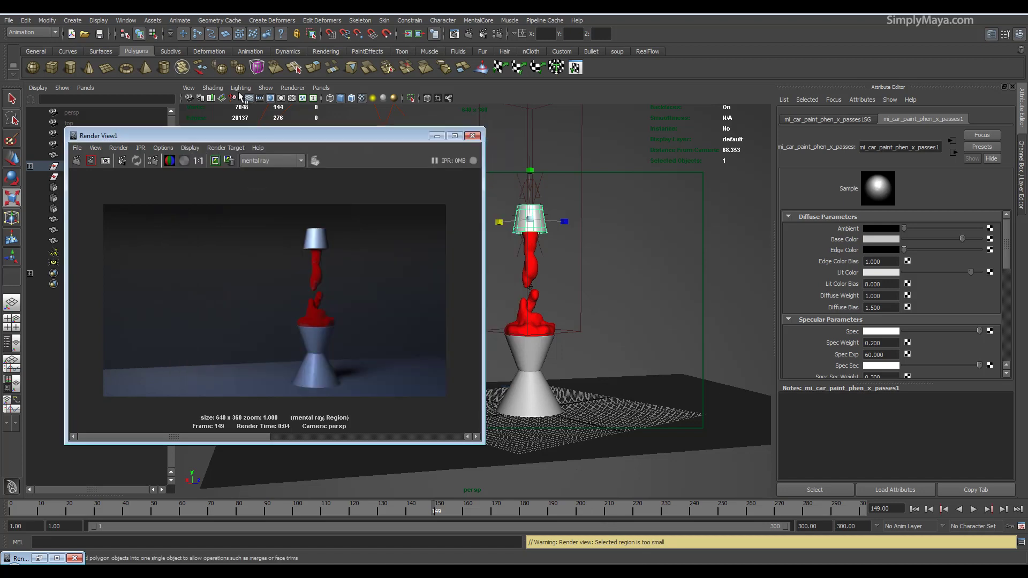
pyautogui.click(887, 242)
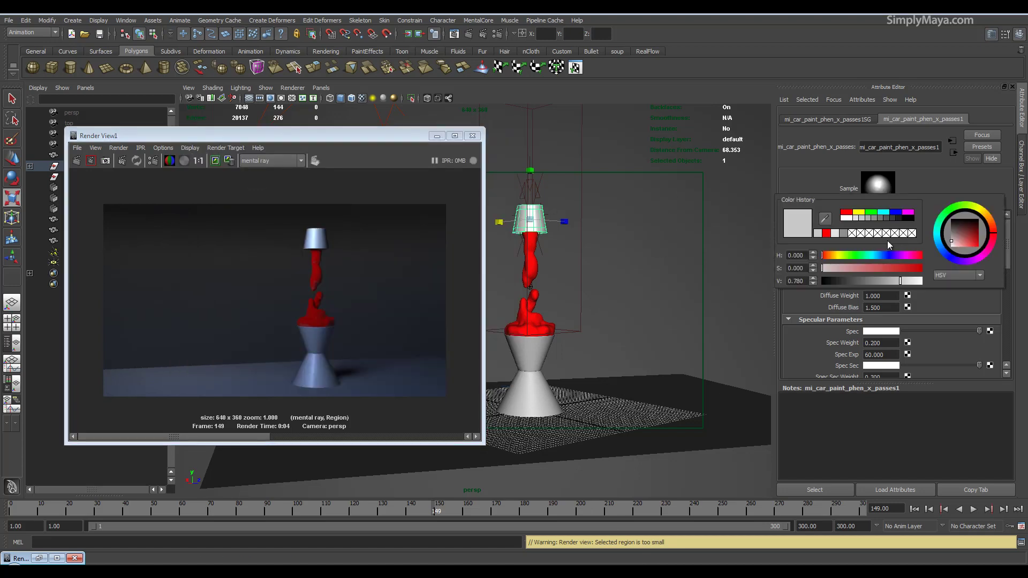
pyautogui.click(872, 219)
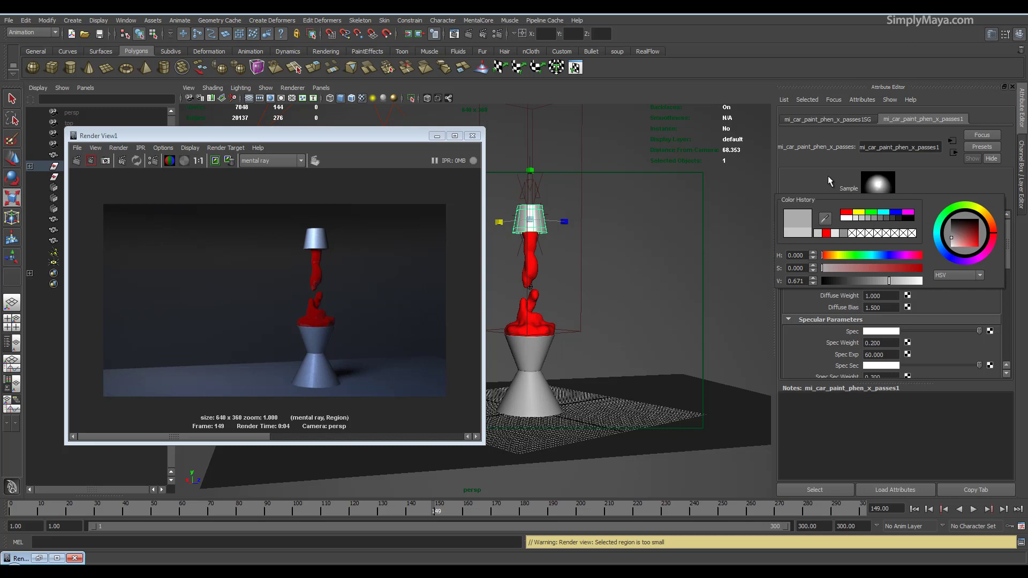
pyautogui.moveTo(375, 139); pyautogui.dragTo(917, 137)
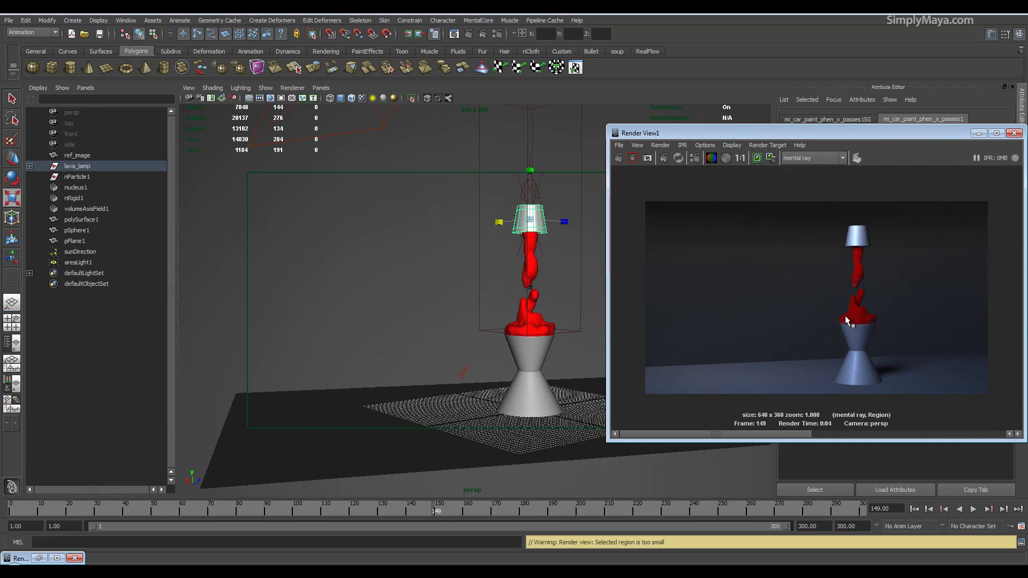
pyautogui.hotkey('alt', 'Tab')
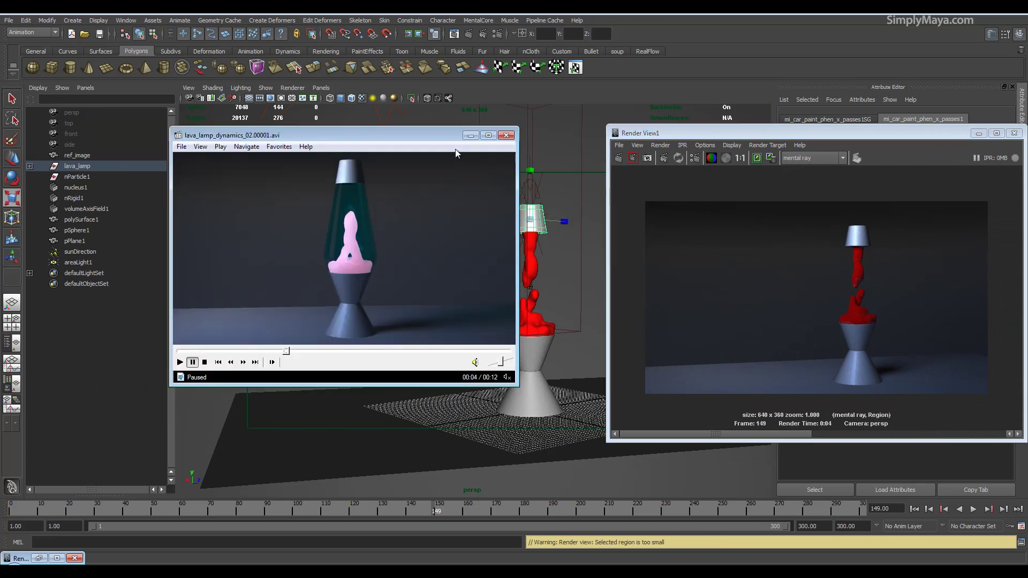
pyautogui.moveTo(292, 351); pyautogui.dragTo(472, 351)
pyautogui.moveTo(405, 355); pyautogui.dragTo(342, 352)
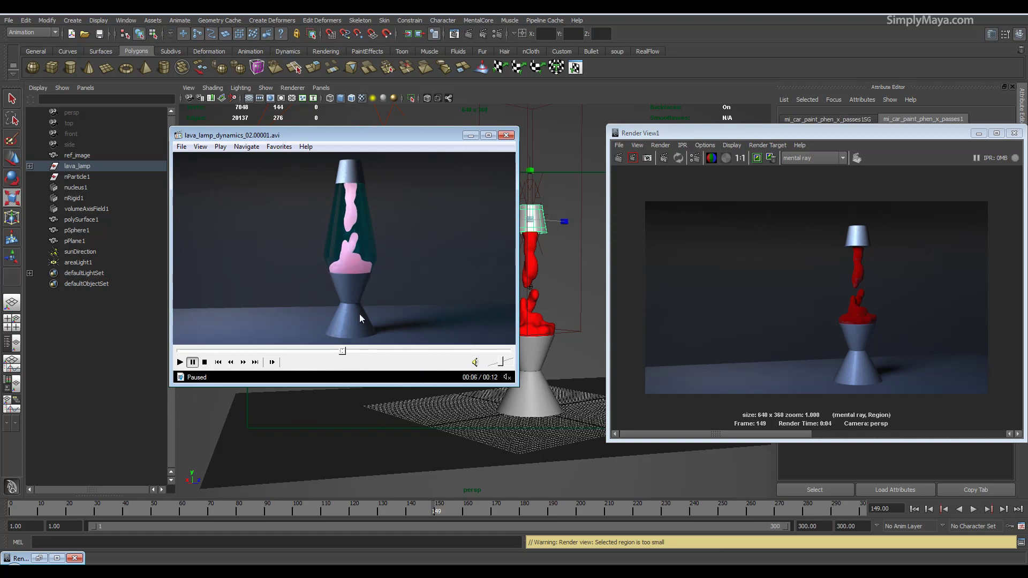
pyautogui.moveTo(343, 352); pyautogui.dragTo(423, 351)
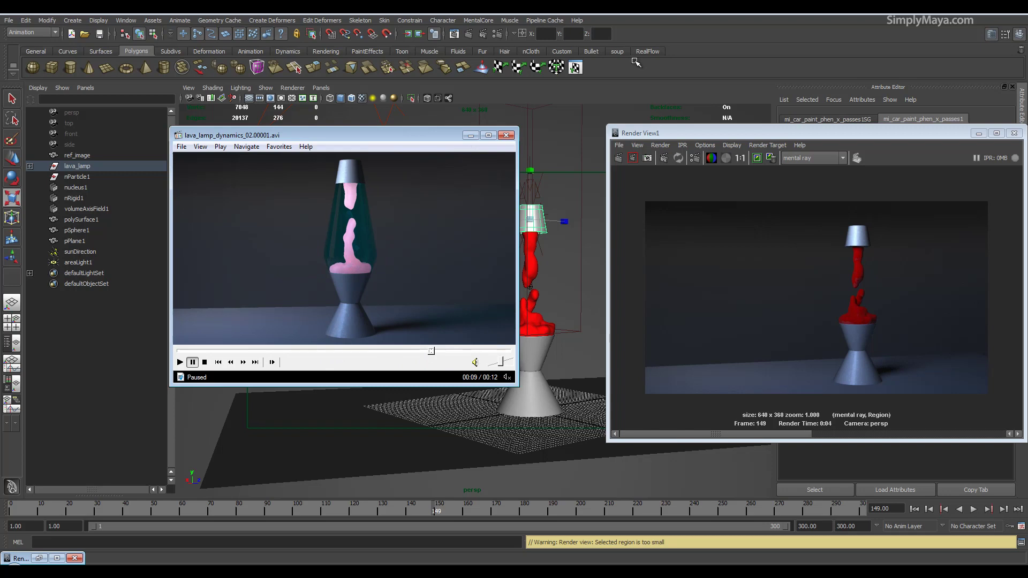
pyautogui.click(471, 135)
pyautogui.moveTo(698, 137); pyautogui.dragTo(130, 89)
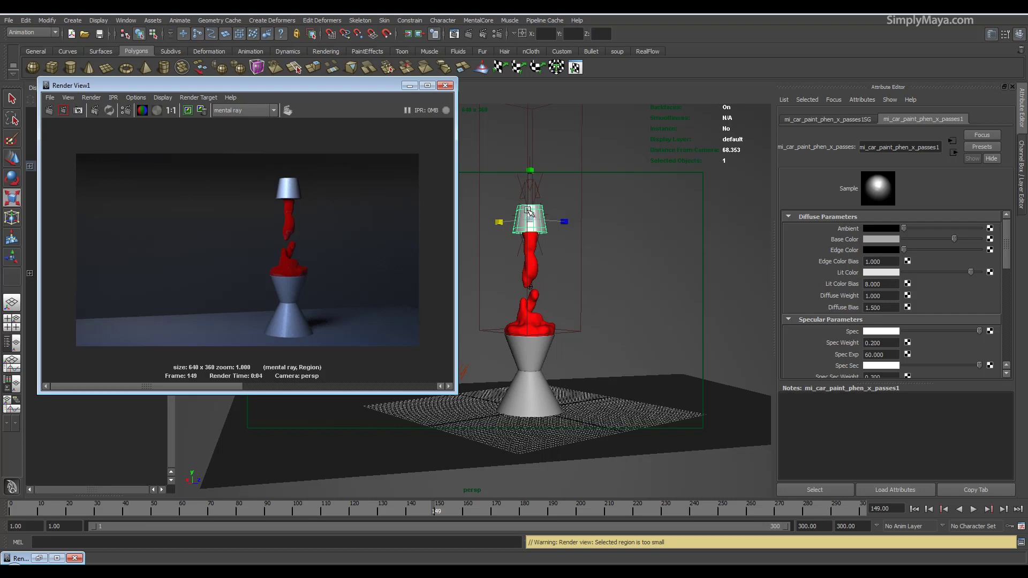
# - Assign the lava a new misss_fast_shader_x_passes material with a newly created lightmap
pyautogui.click(532, 266)
pyautogui.rightClick(533, 266)
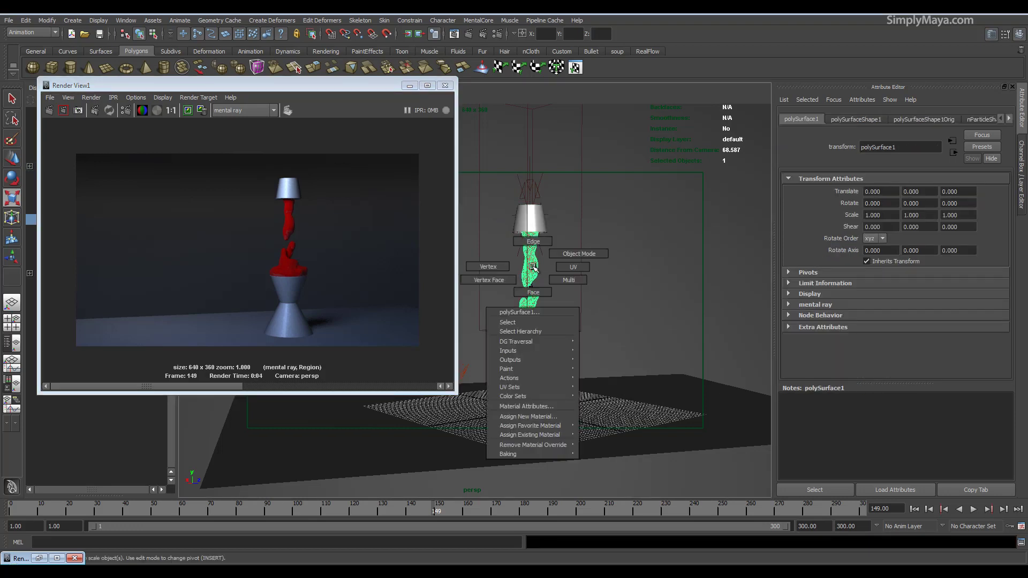
pyautogui.click(527, 417)
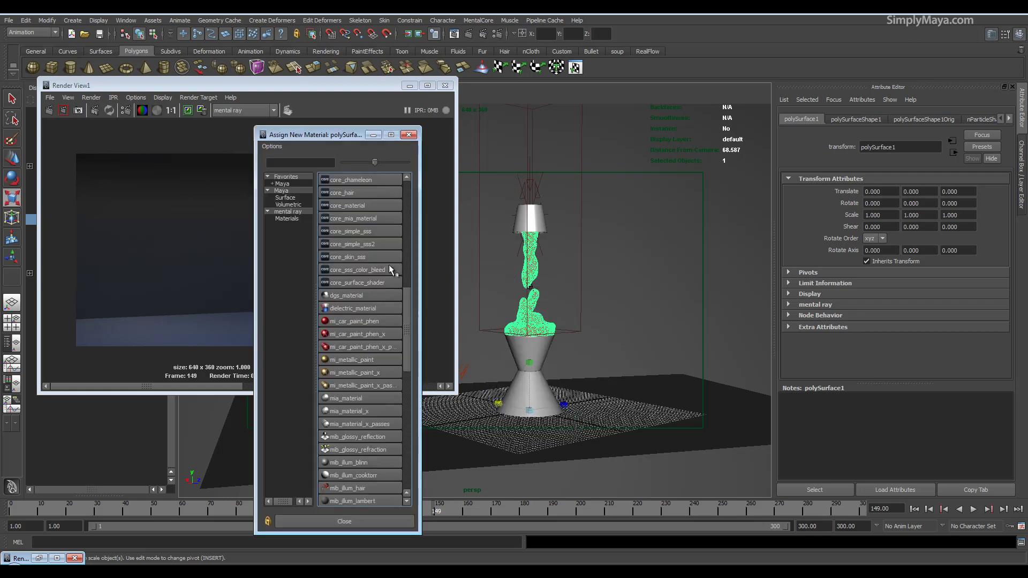
pyautogui.scroll(-7, 375, 272)
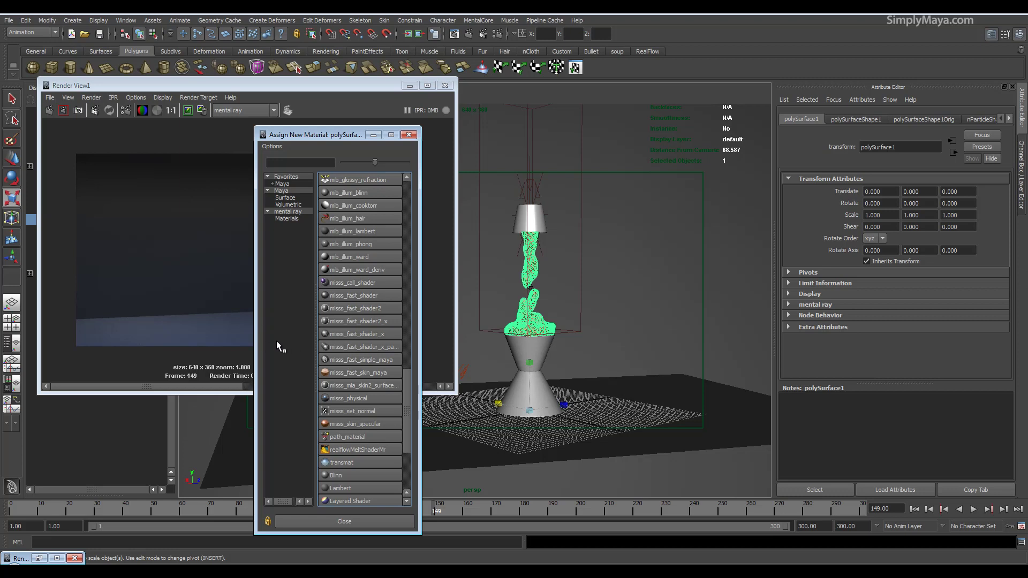
pyautogui.click(348, 348)
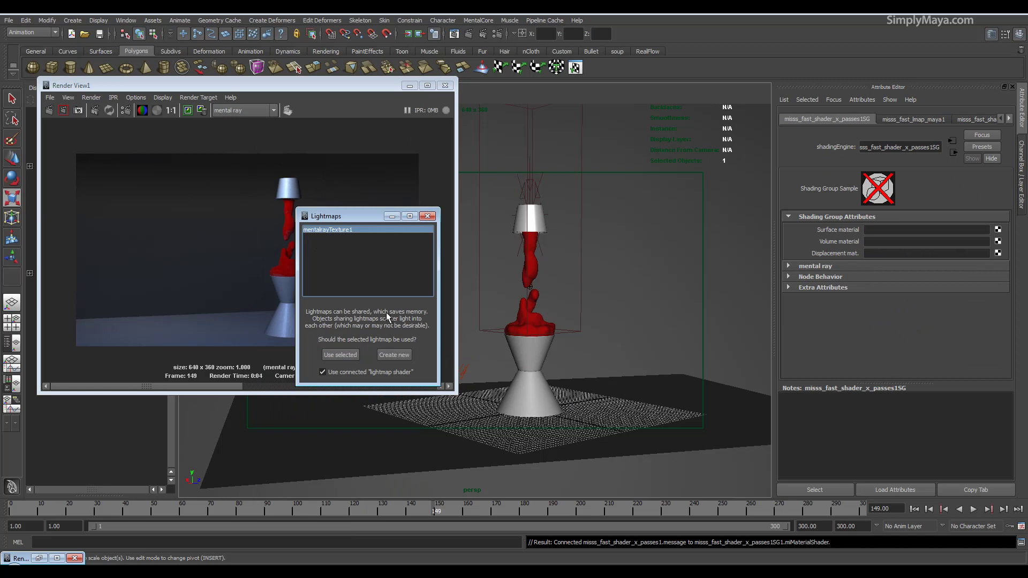
pyautogui.click(341, 355)
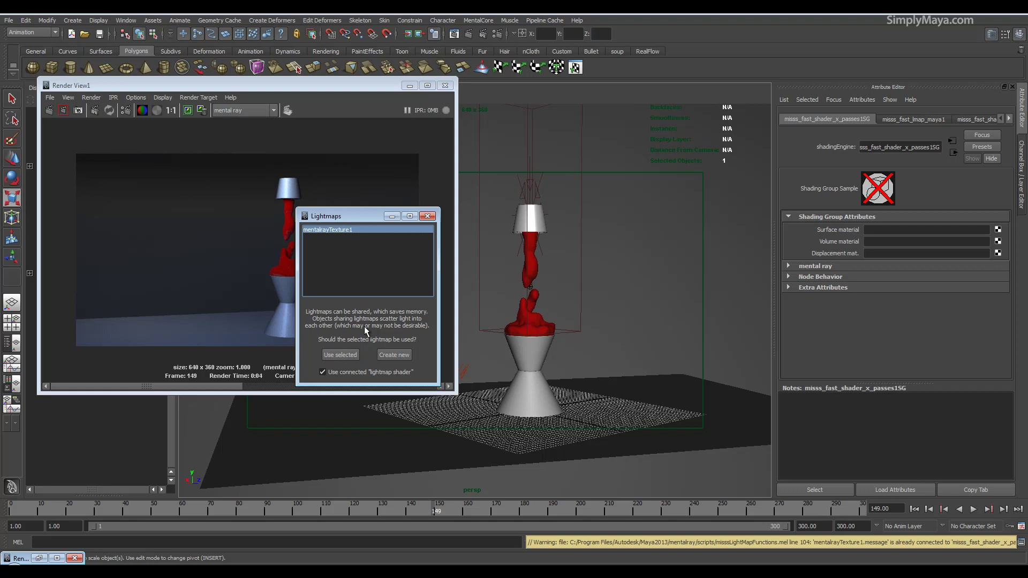
pyautogui.click(396, 354)
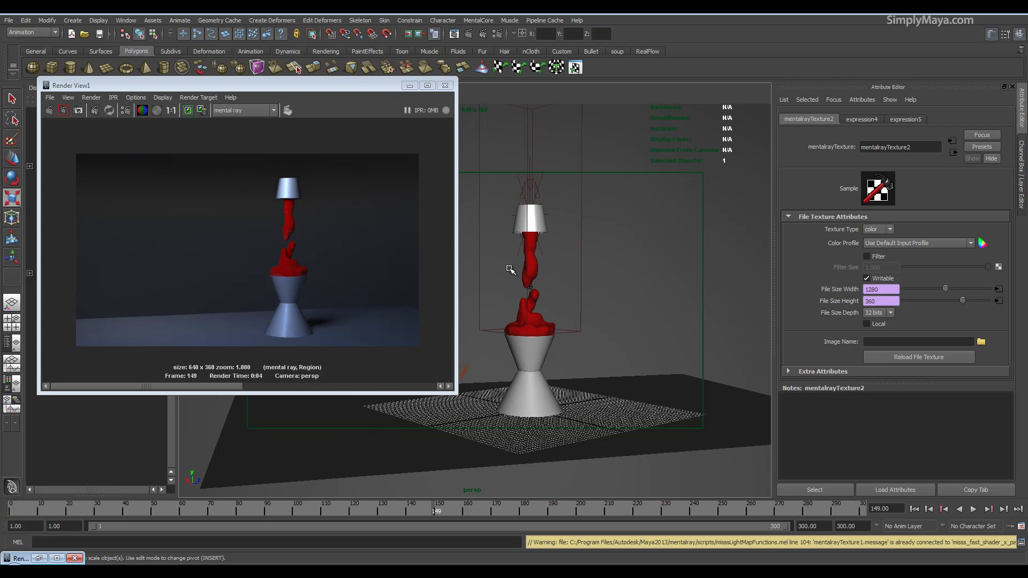
# - Reselect the lava blob and move the render window to the right side
pyautogui.click(534, 256)
pyautogui.moveTo(534, 256); pyautogui.dragTo(540, 395, button='right')
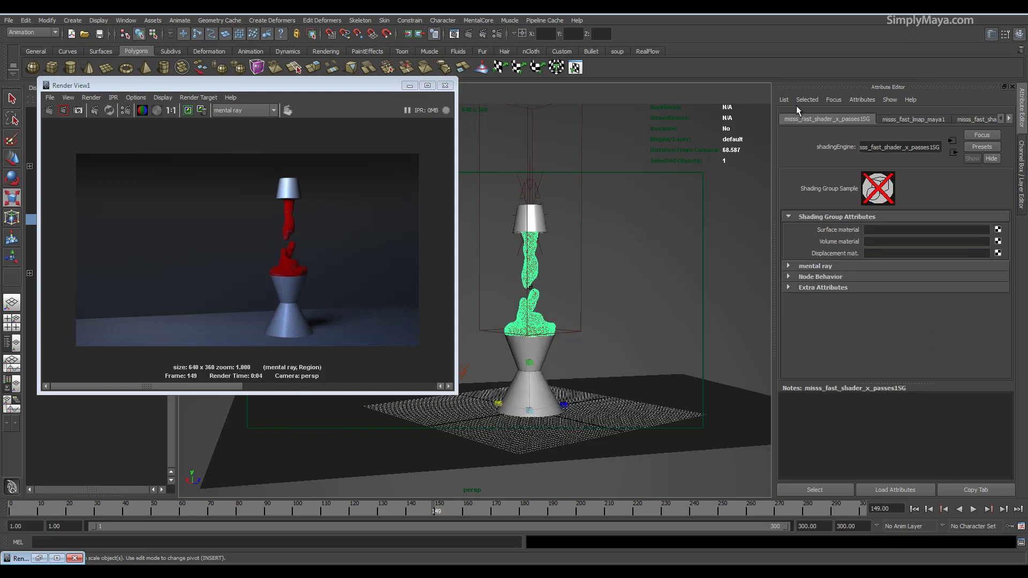
pyautogui.moveTo(334, 89); pyautogui.dragTo(878, 136)
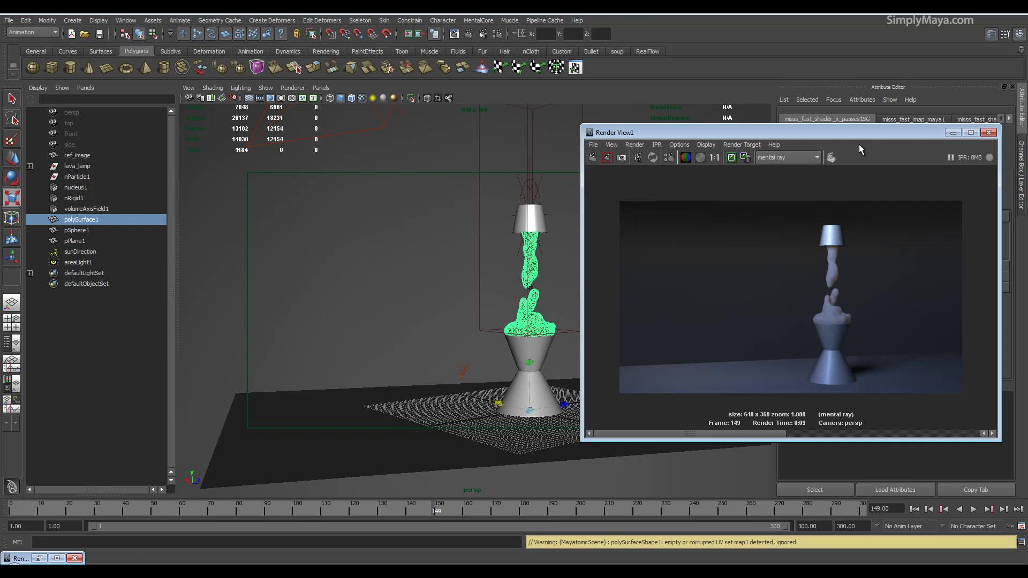
# - Set the lava's misss_fast_shader_x_passes1 Back SSS Weight to 40
pyautogui.moveTo(859, 135); pyautogui.dragTo(364, 92)
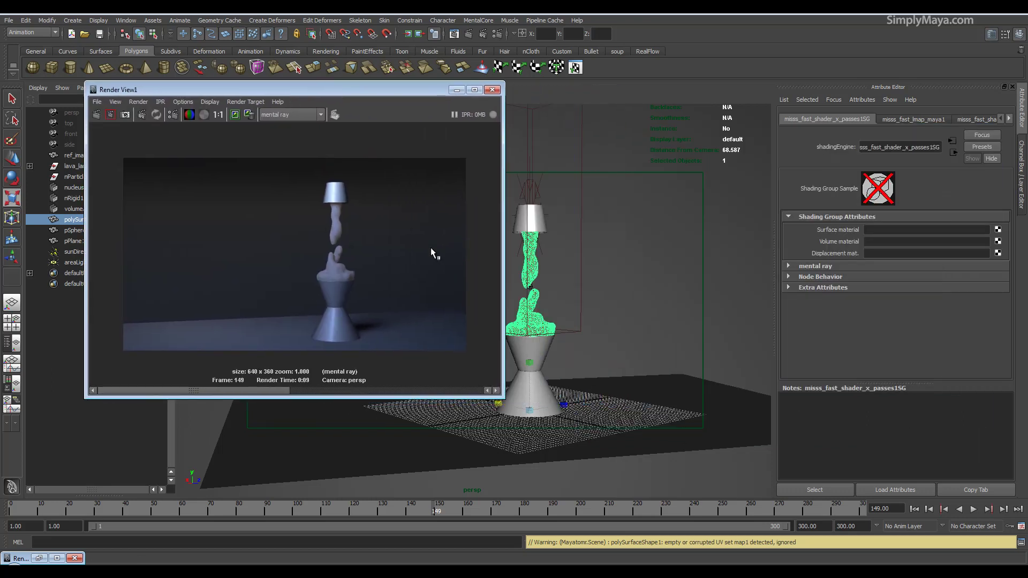
pyautogui.rightClick(533, 277)
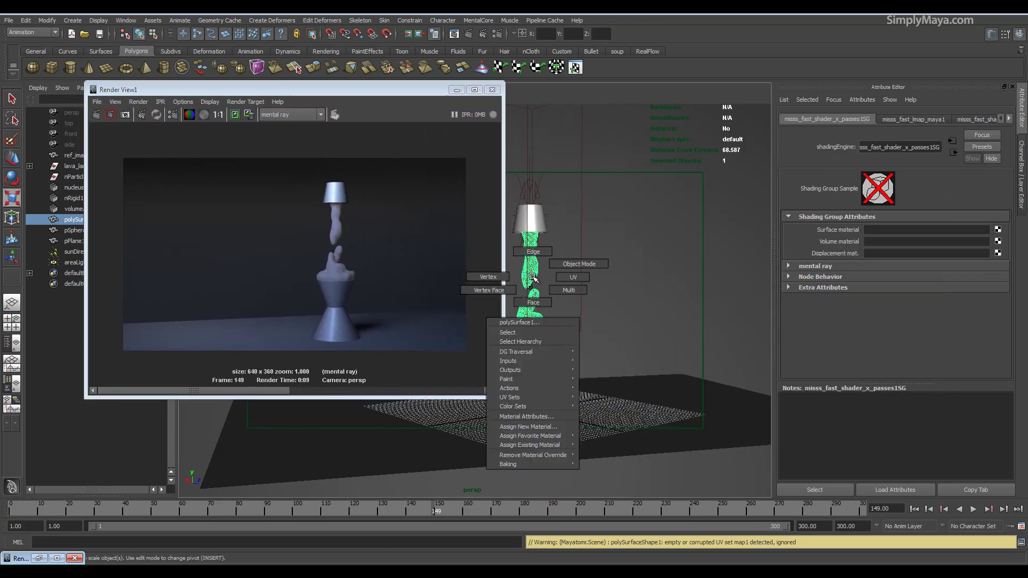
pyautogui.click(557, 416)
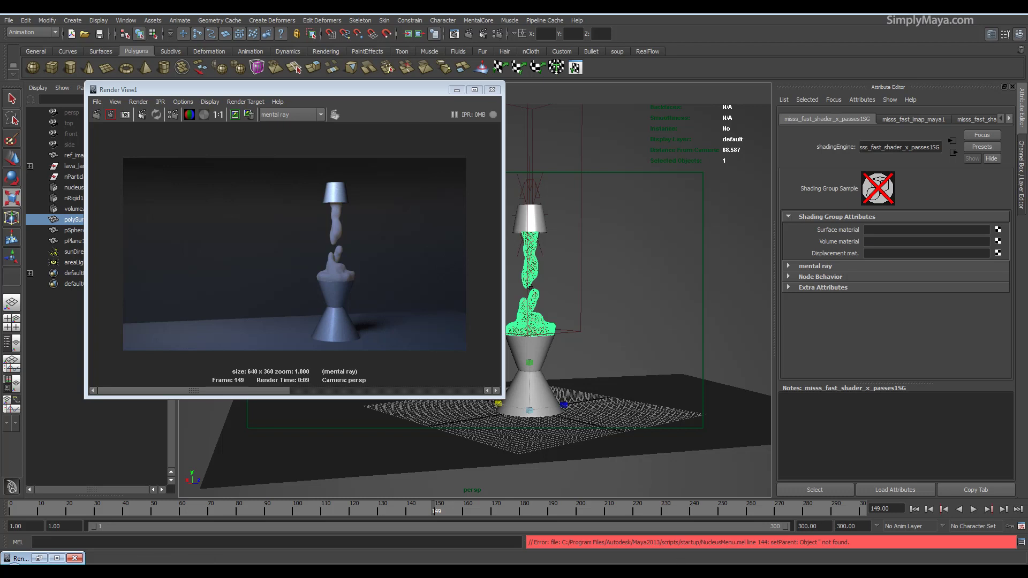
pyautogui.hotkey('alt', 'Tab')
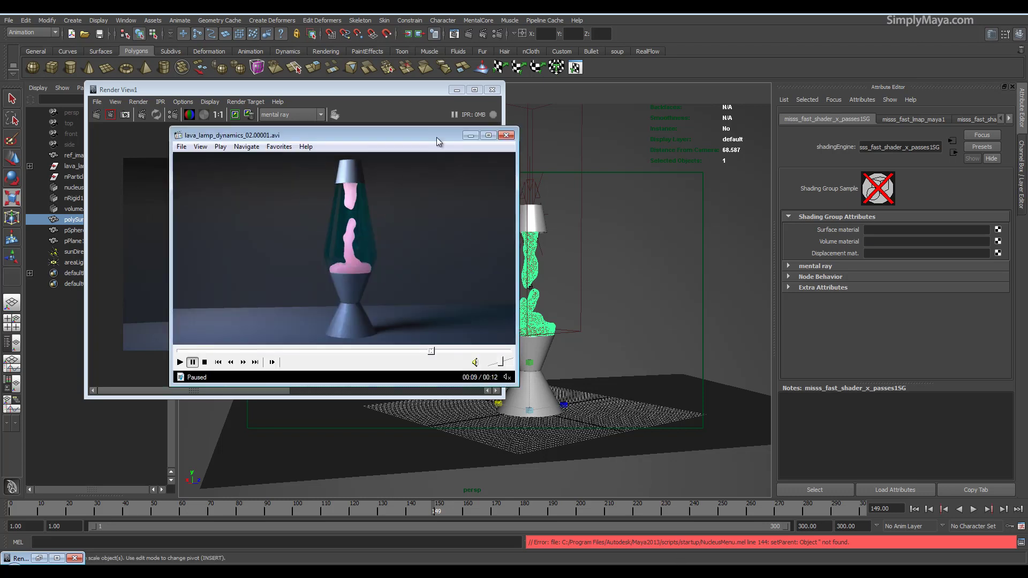
pyautogui.hotkey('alt', 'Tab')
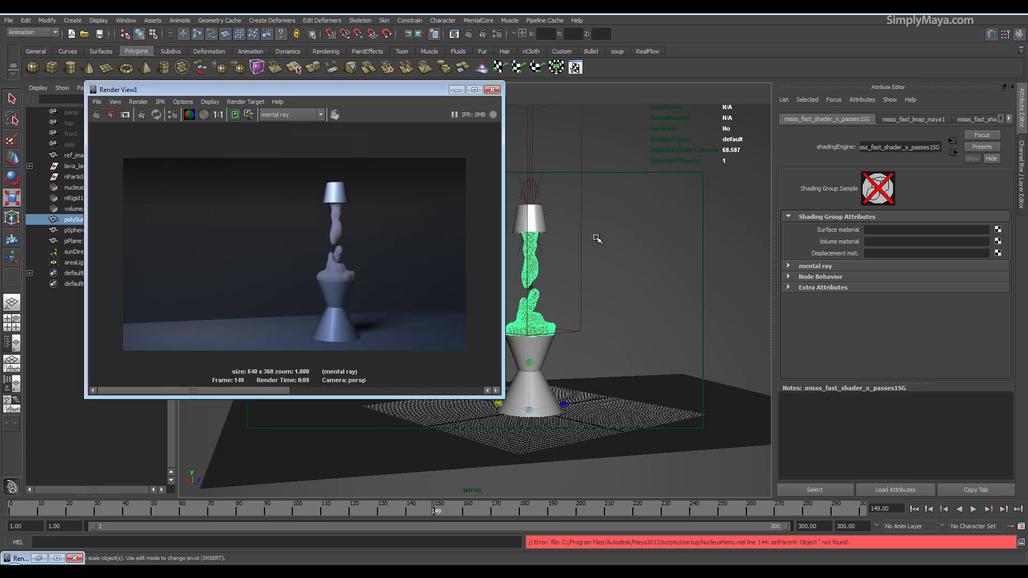
pyautogui.click(979, 118)
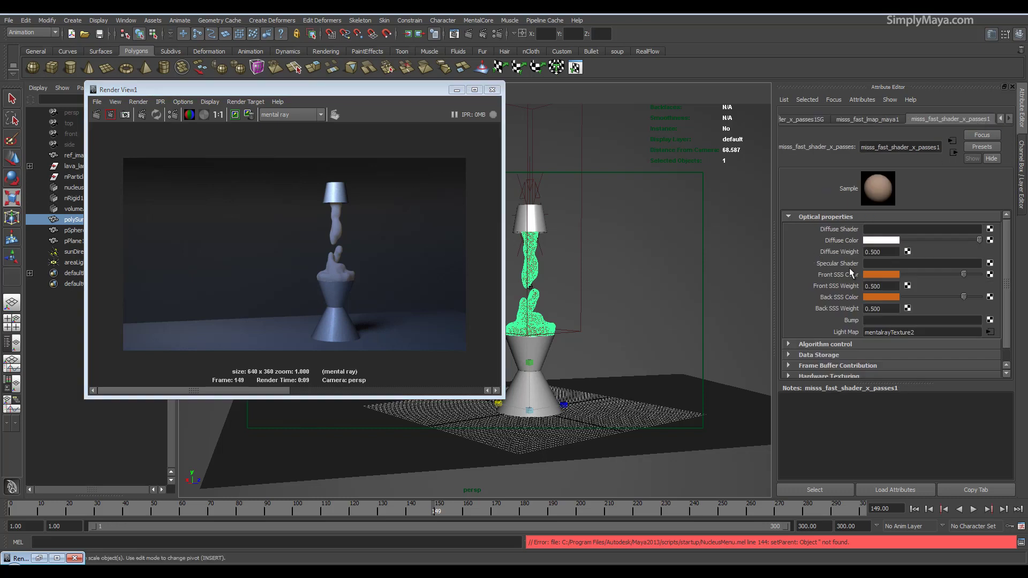
pyautogui.moveTo(889, 309); pyautogui.dragTo(799, 300)
pyautogui.write('40')
pyautogui.press('Return')
# - Re-render a region around the lamp in mental ray to check the lava blobs
pyautogui.moveTo(289, 180); pyautogui.dragTo(365, 319)
pyautogui.click(112, 115)
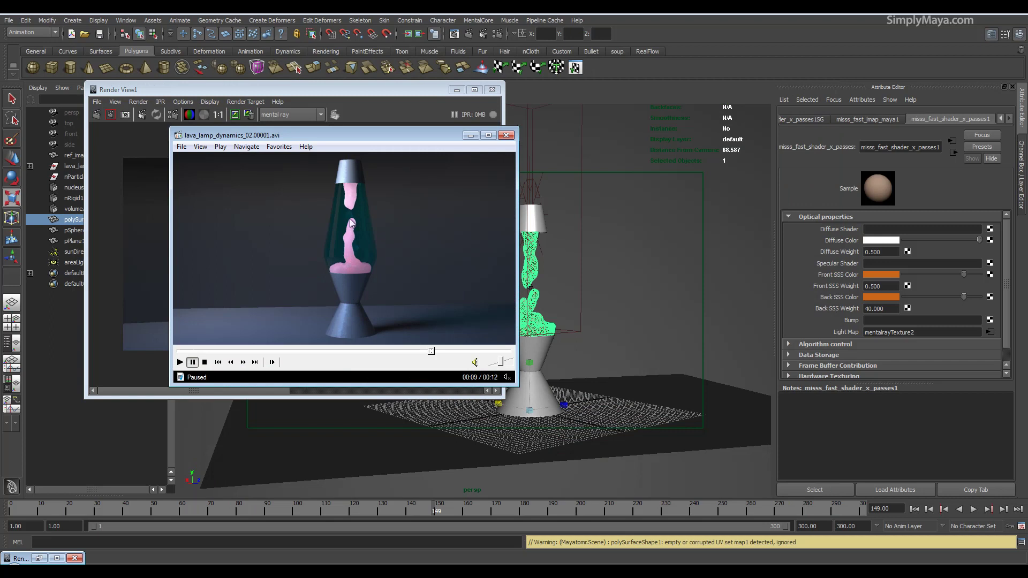
pyautogui.click(471, 134)
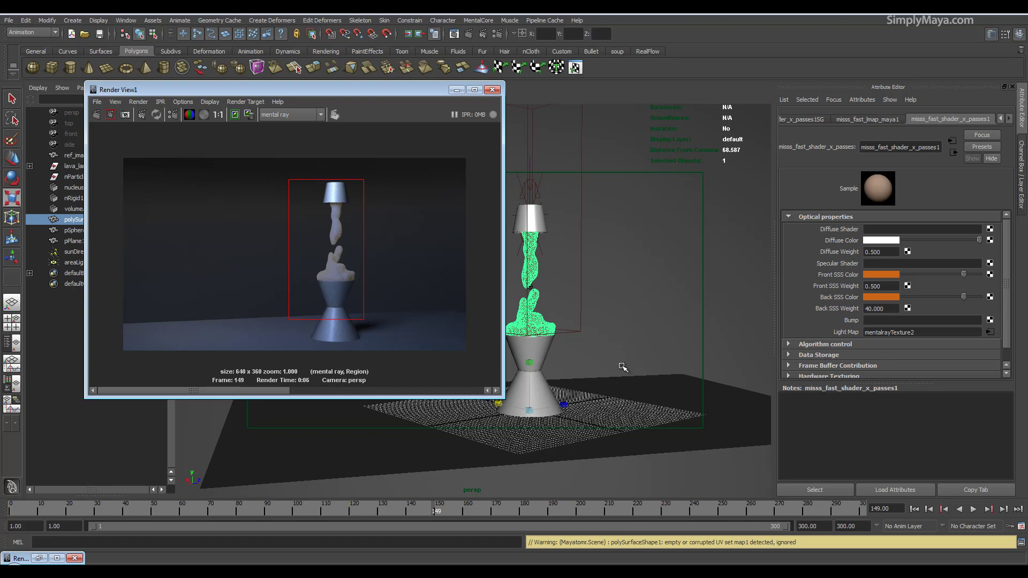
# - Expand the subsurface Algorithm control, turn off Screen Composite, and re-render the lamp region
pyautogui.scroll(-1, 801, 292)
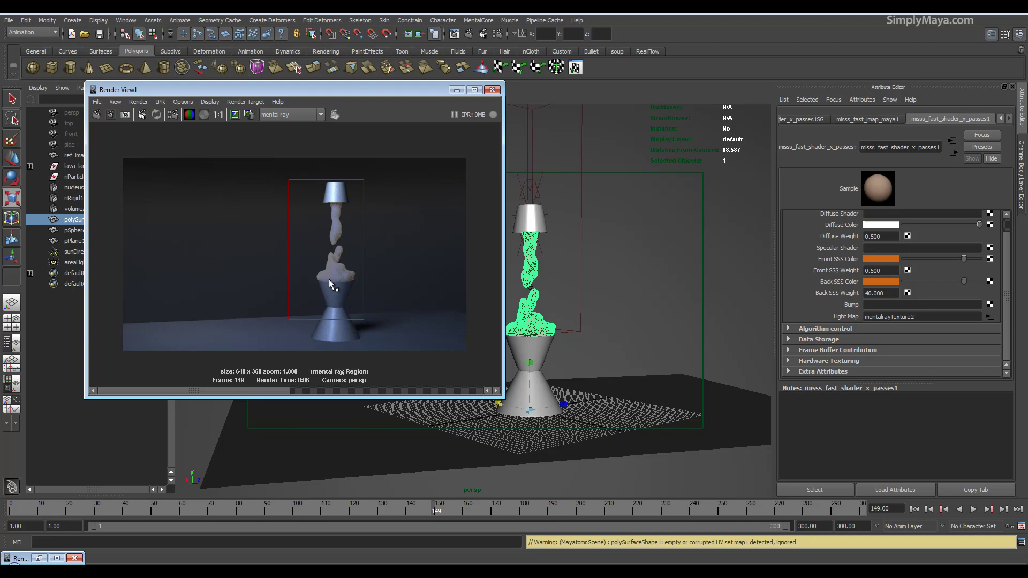
pyautogui.click(812, 329)
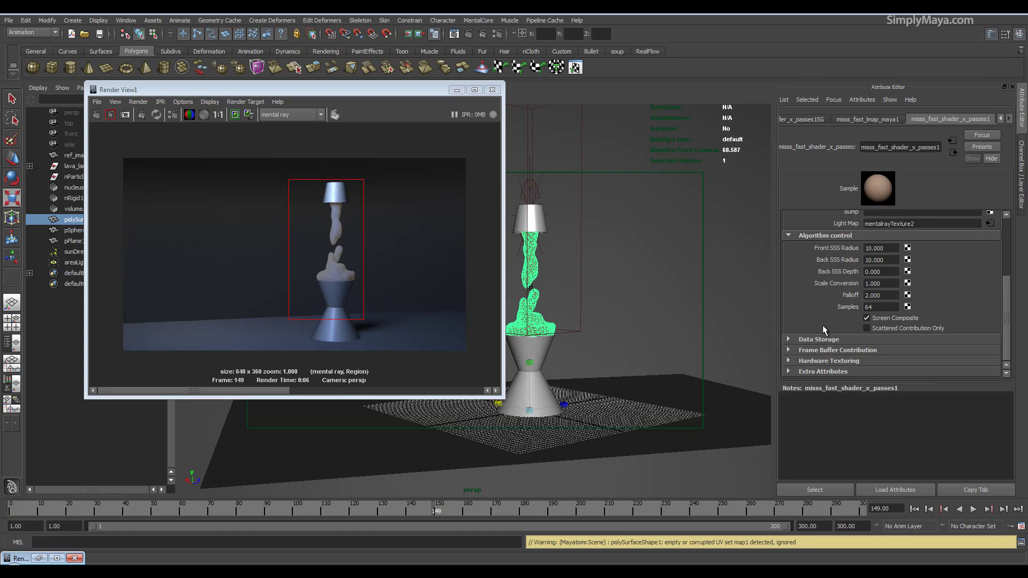
pyautogui.click(884, 318)
pyautogui.click(111, 114)
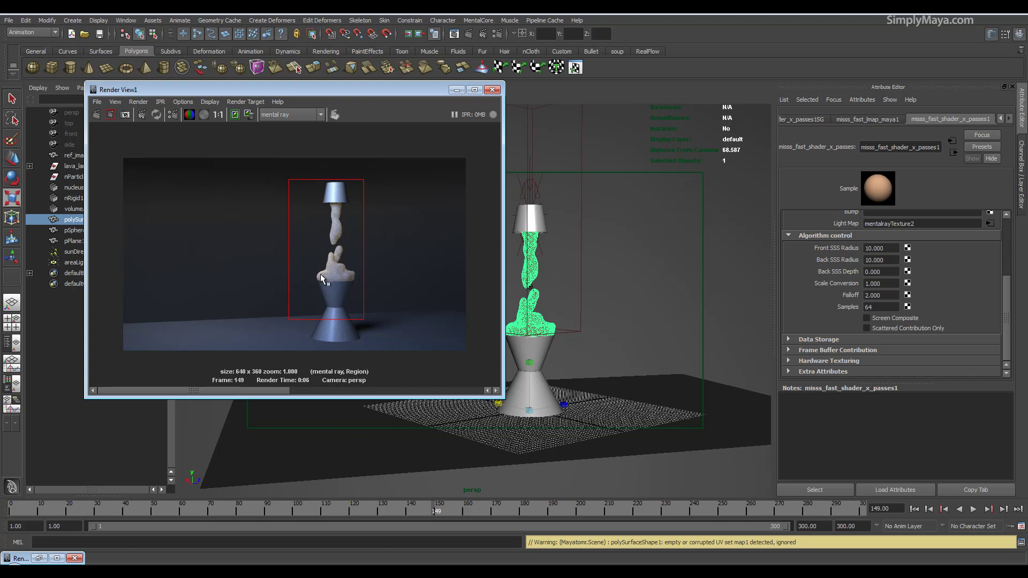
# - Raise the subsurface Samples to 1024 and re-render the lamp region
pyautogui.click(1009, 264)
pyautogui.scroll(-1, 1002, 270)
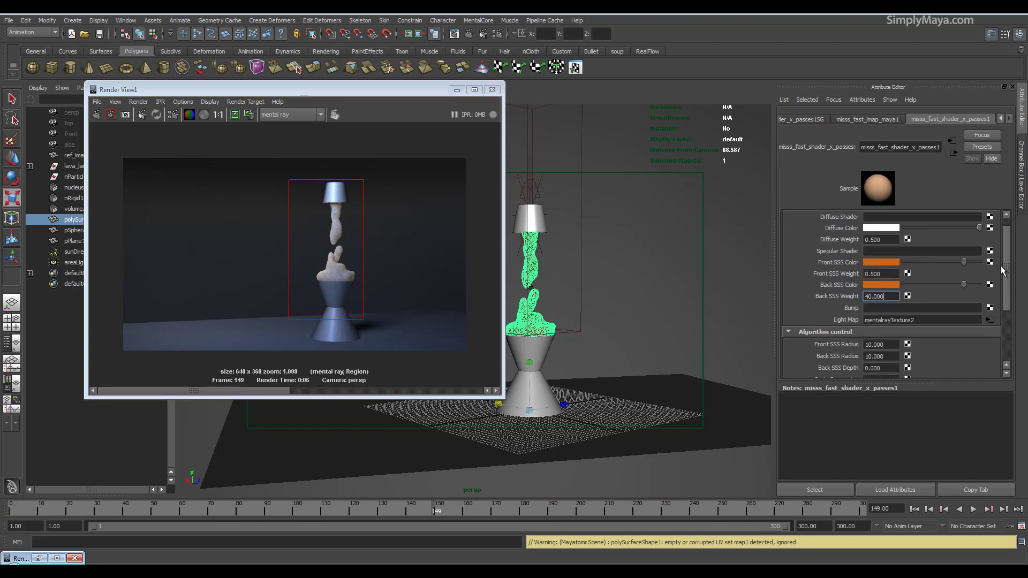
pyautogui.scroll(-2, 1002, 266)
pyautogui.click(893, 310)
pyautogui.press('Return')
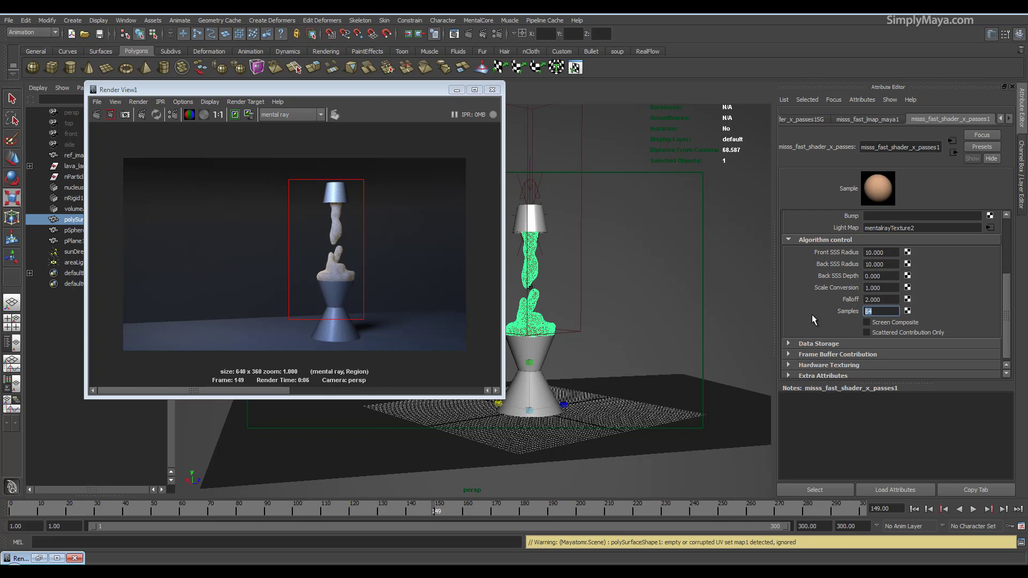
pyautogui.write('1024')
pyautogui.click(891, 312)
pyautogui.click(111, 115)
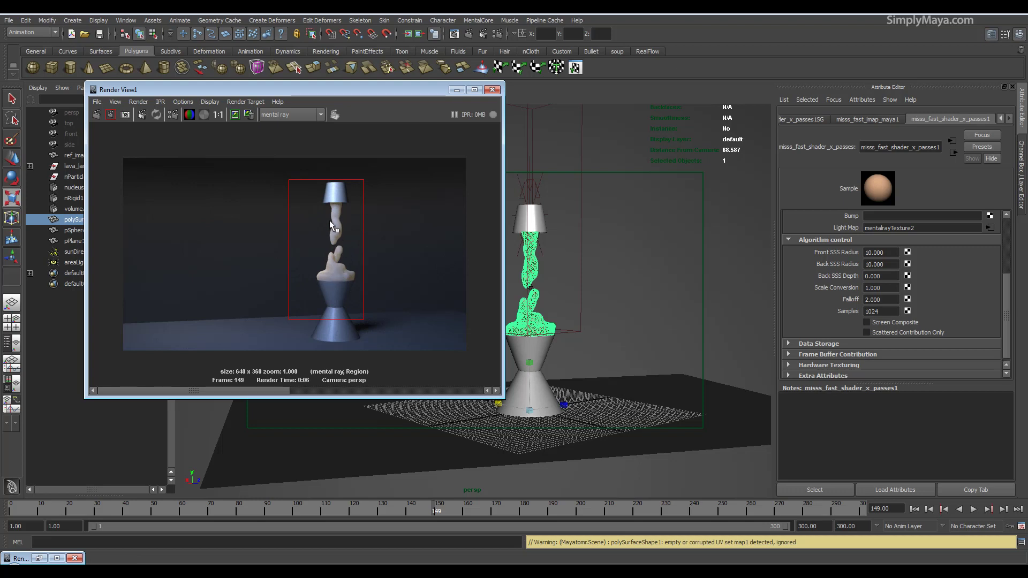
pyautogui.click(1009, 267)
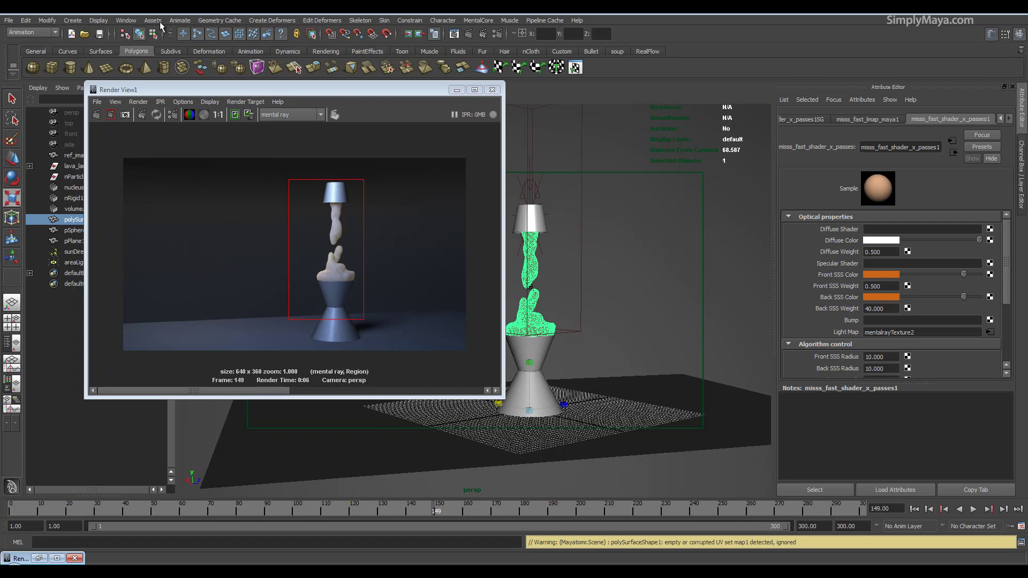
# - Open the Hypershade from Window > Rendering Editors and move it aside
pyautogui.click(122, 20)
pyautogui.moveTo(145, 46)
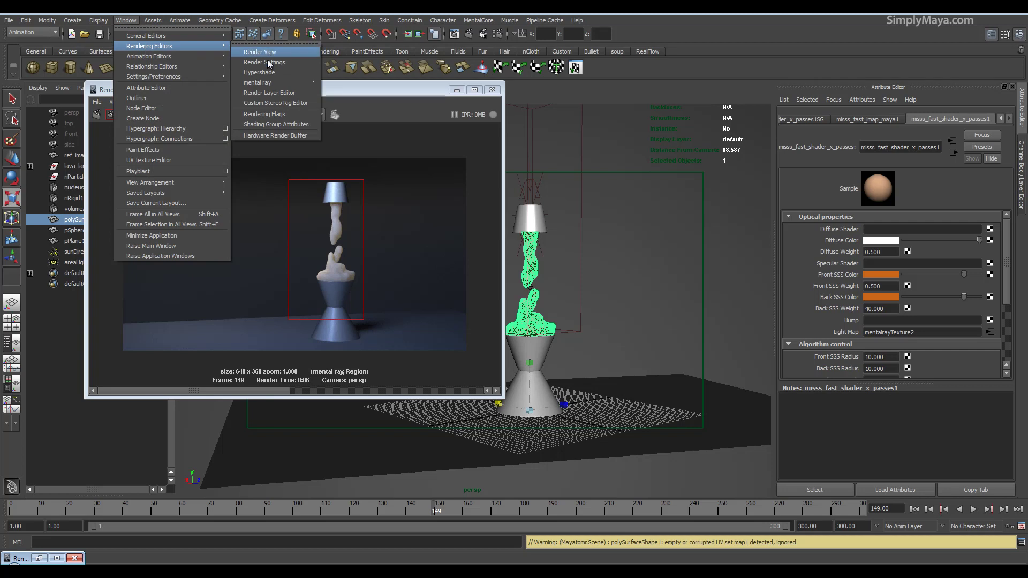
pyautogui.click(271, 73)
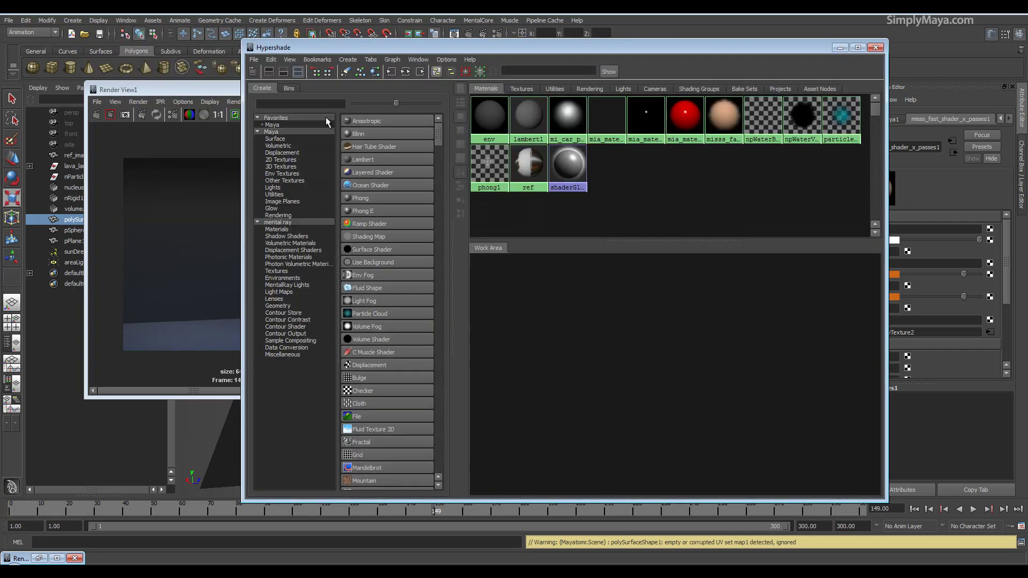
pyautogui.moveTo(600, 102); pyautogui.dragTo(362, 65)
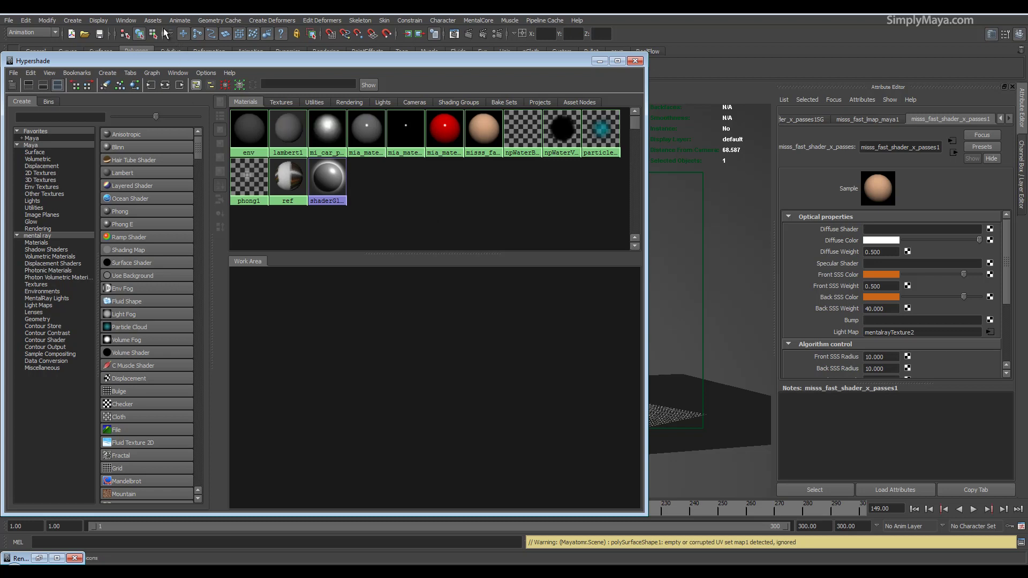
# - Connect the red mia_material_x_passes3 as the lava's Diffuse Shader and render the current frame
pyautogui.click(177, 21)
pyautogui.click(177, 21)
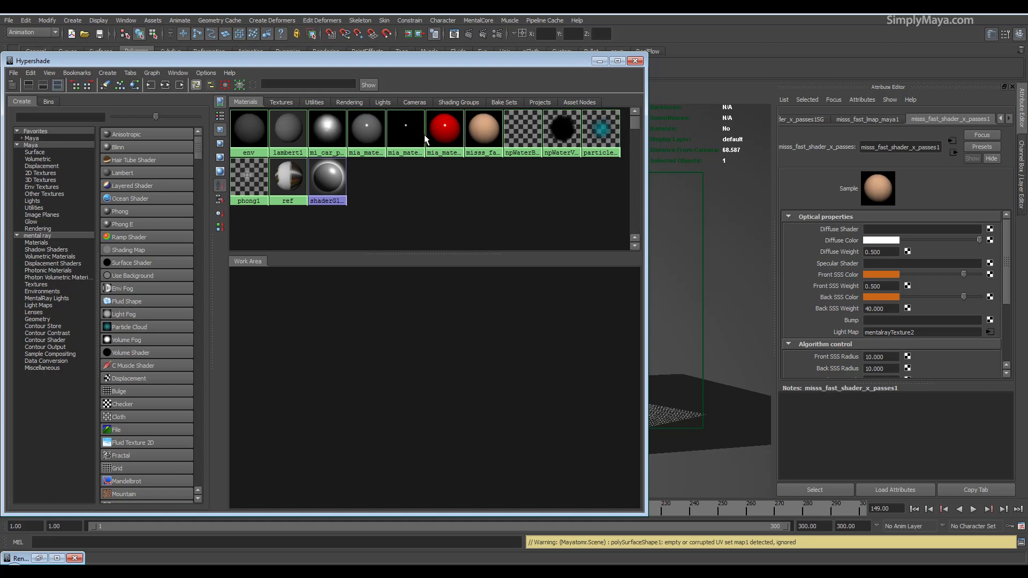
pyautogui.moveTo(443, 128); pyautogui.dragTo(442, 128, button='middle')
pyautogui.moveTo(450, 178); pyautogui.dragTo(450, 178, button='middle')
pyautogui.moveTo(292, 62); pyautogui.dragTo(146, 61)
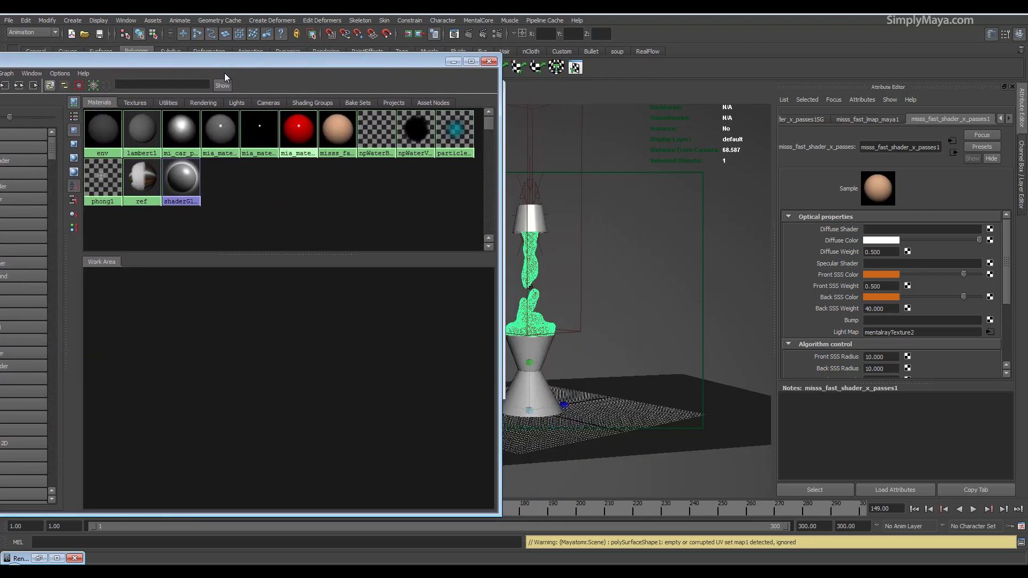
pyautogui.moveTo(307, 130); pyautogui.dragTo(590, 246, button='middle')
pyautogui.moveTo(753, 246); pyautogui.dragTo(853, 231, button='middle')
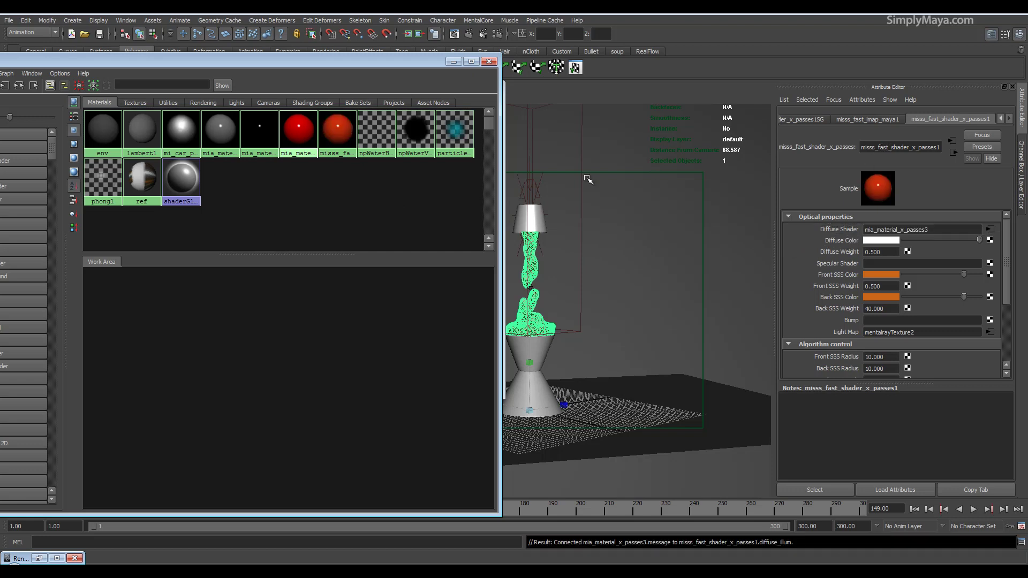
pyautogui.click(454, 36)
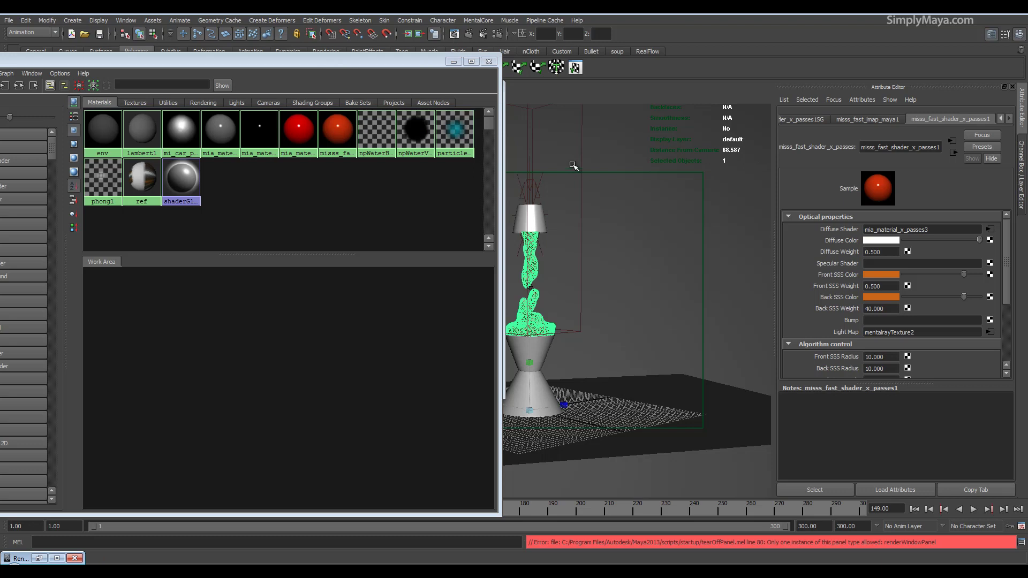
pyautogui.click(468, 34)
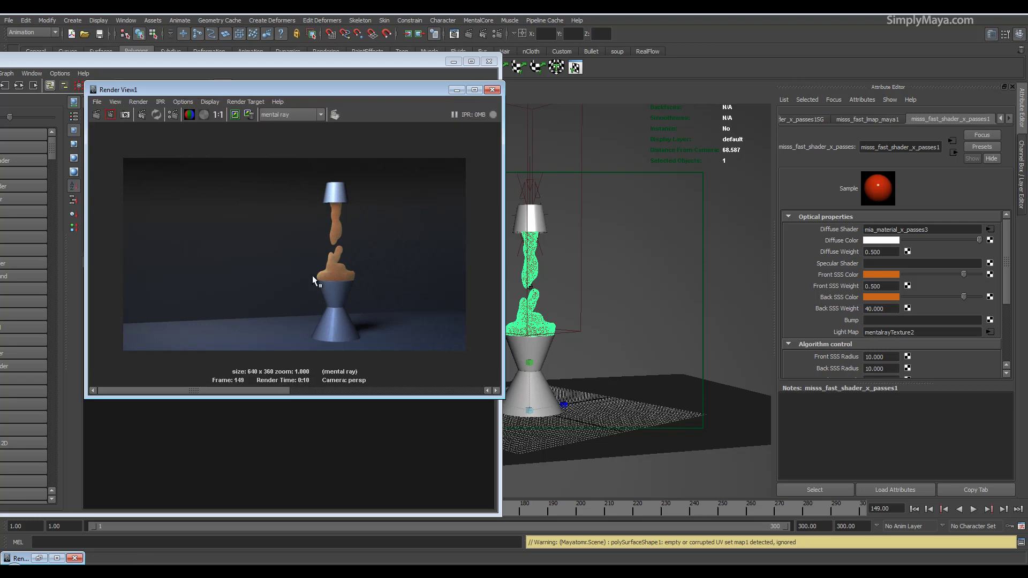
# - Connect mia_material_x_passes3 as the Specular Shader and render a region around the lamp
pyautogui.moveTo(397, 99); pyautogui.dragTo(313, 252)
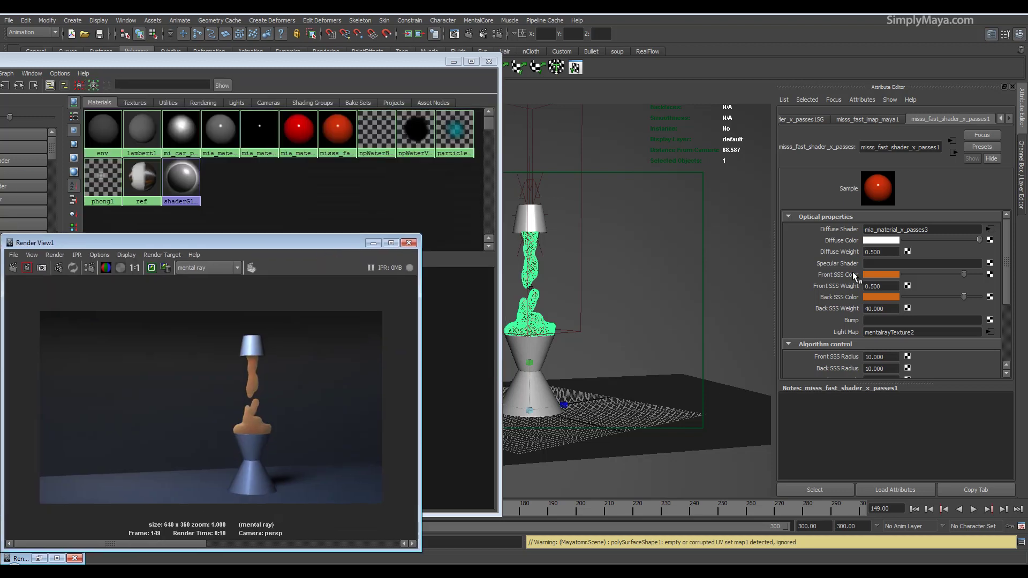
pyautogui.click(313, 135)
pyautogui.moveTo(457, 221); pyautogui.dragTo(836, 266, button='middle')
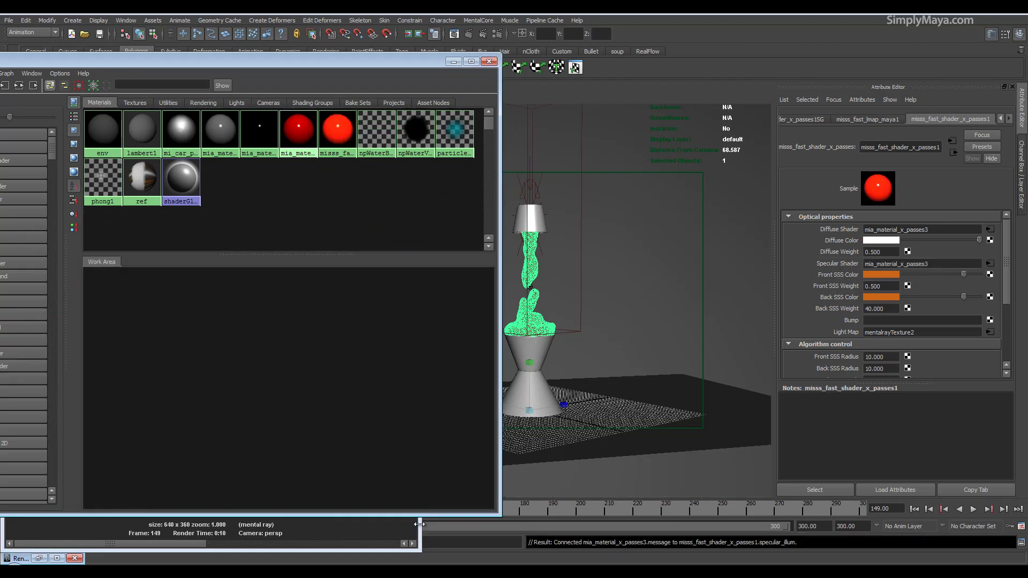
pyautogui.click(420, 524)
pyautogui.moveTo(254, 240); pyautogui.dragTo(409, 179)
pyautogui.moveTo(372, 271); pyautogui.dragTo(448, 385)
pyautogui.click(184, 201)
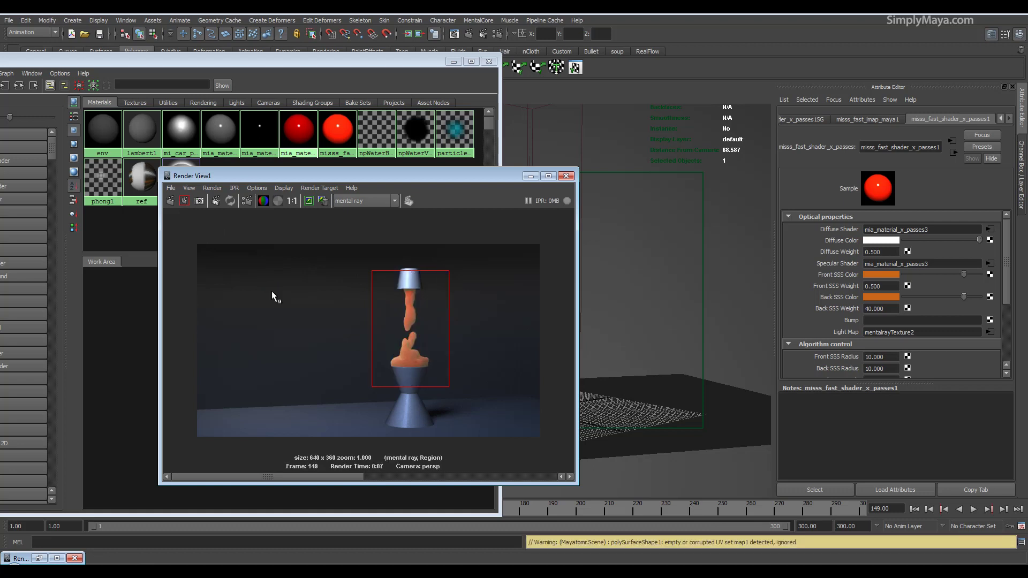
# - Compare the render against the reference lava lamp video and open the Front SSS Color picker
pyautogui.click(409, 311)
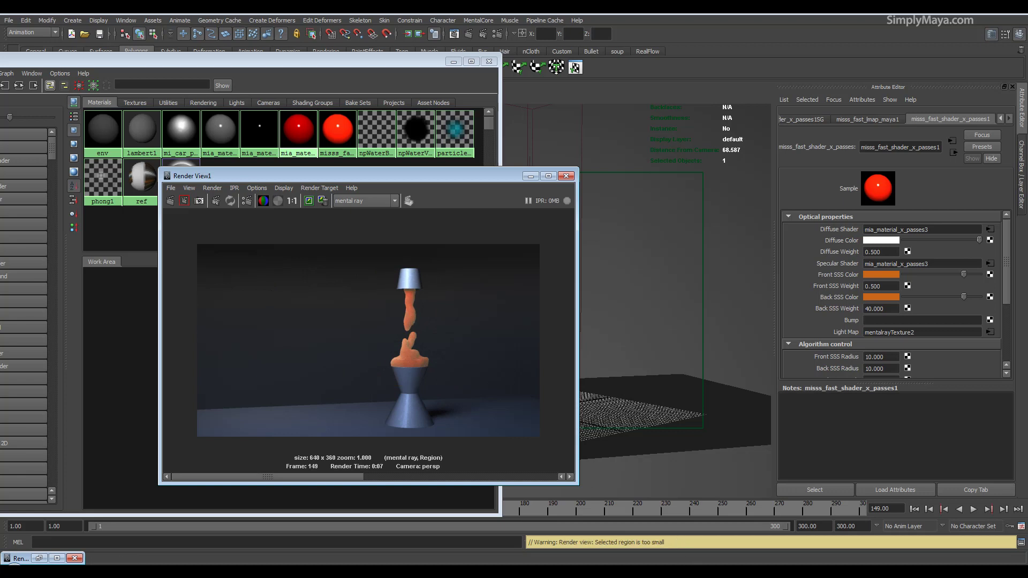
pyautogui.hotkey('alt', 'Tab')
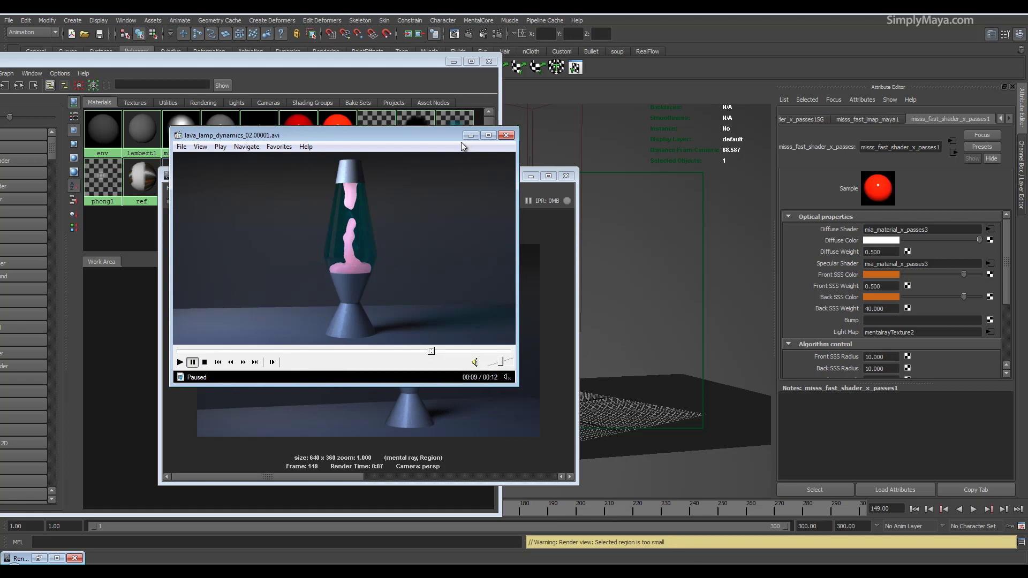
pyautogui.hotkey('alt', 'Tab')
pyautogui.scroll(-3, 837, 307)
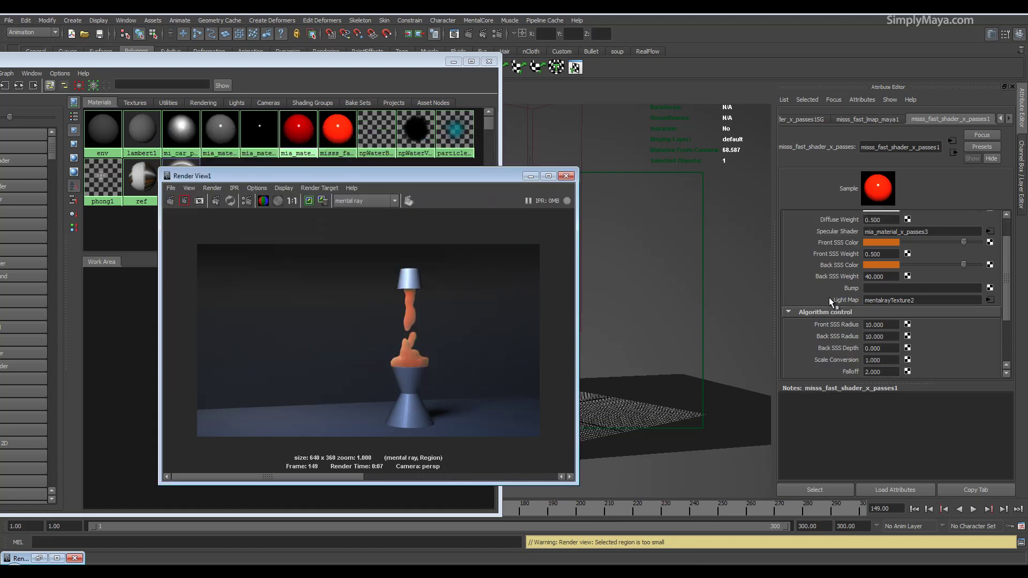
pyautogui.scroll(3, 954, 314)
pyautogui.click(882, 274)
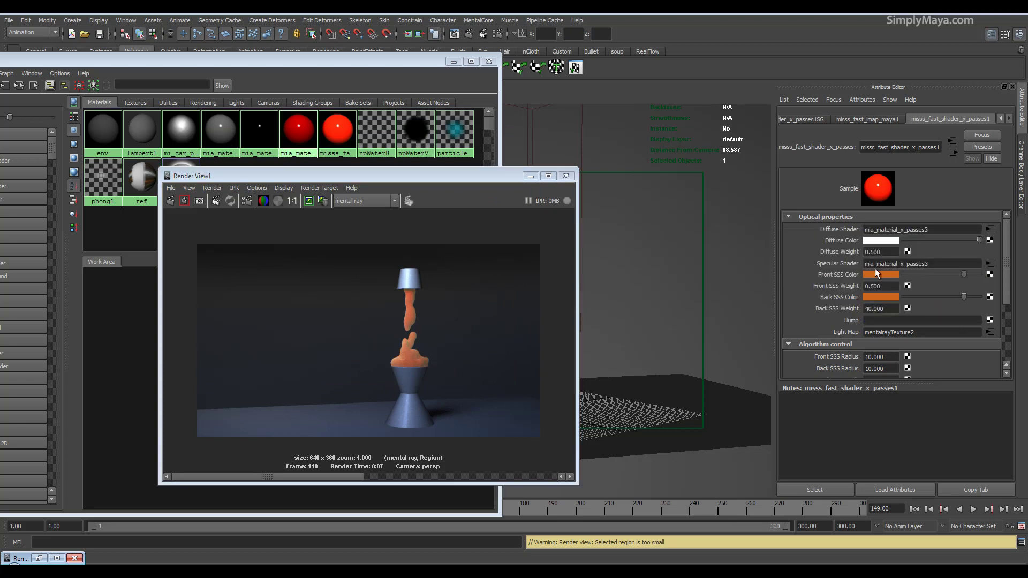
# - Set Front SSS Color to pale pink (red, S 0.393), re-render the lamp region, minimize the Hypershade
pyautogui.click(869, 276)
pyautogui.click(829, 249)
pyautogui.moveTo(855, 303); pyautogui.dragTo(842, 303)
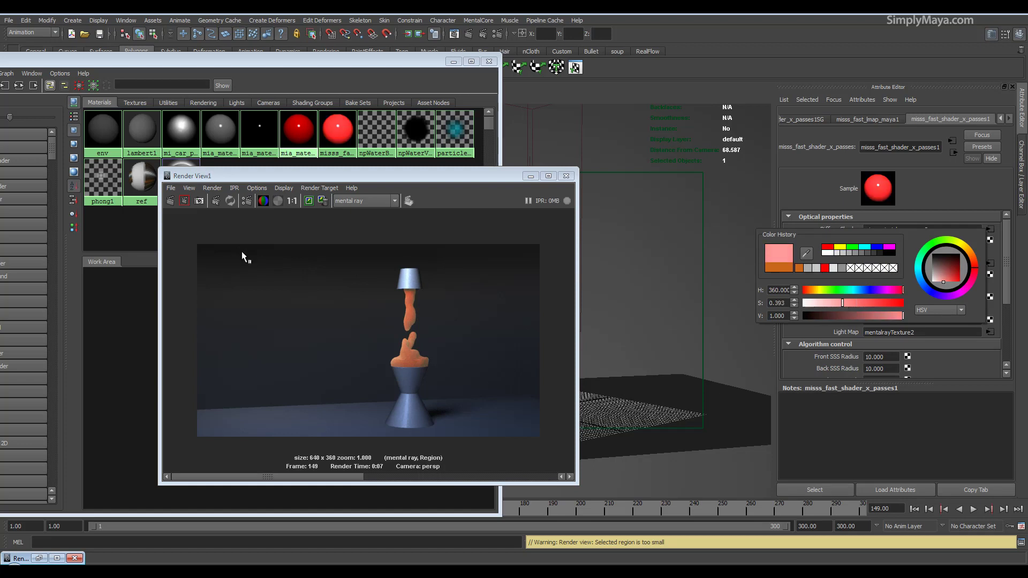
pyautogui.moveTo(368, 255); pyautogui.dragTo(448, 373)
pyautogui.click(184, 201)
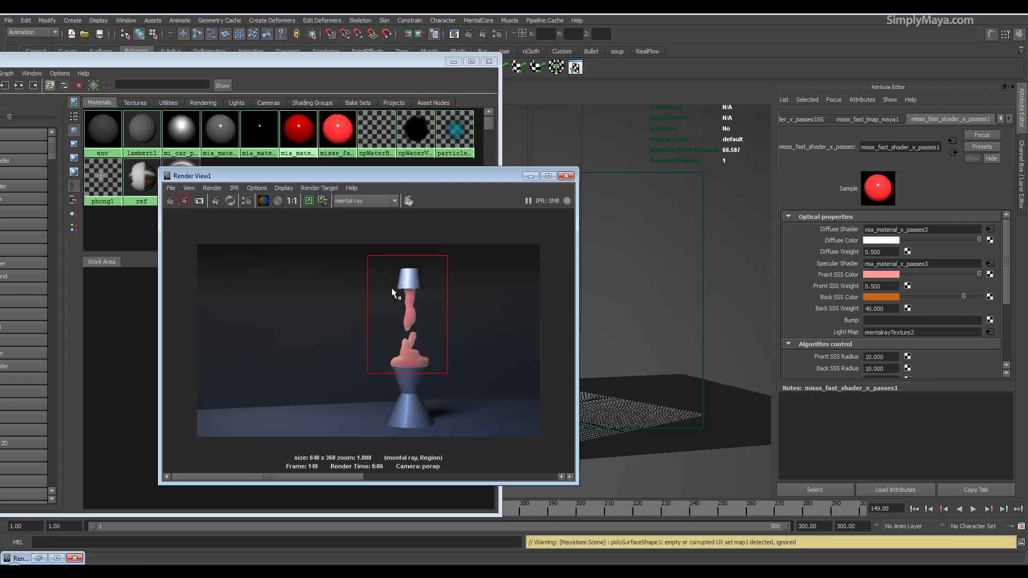
pyautogui.click(424, 317)
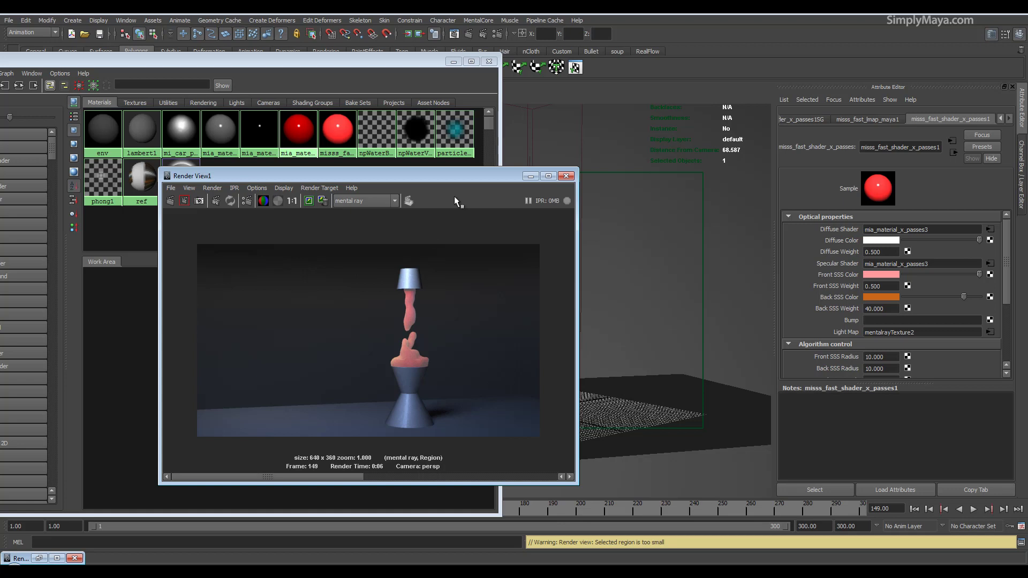
pyautogui.click(453, 61)
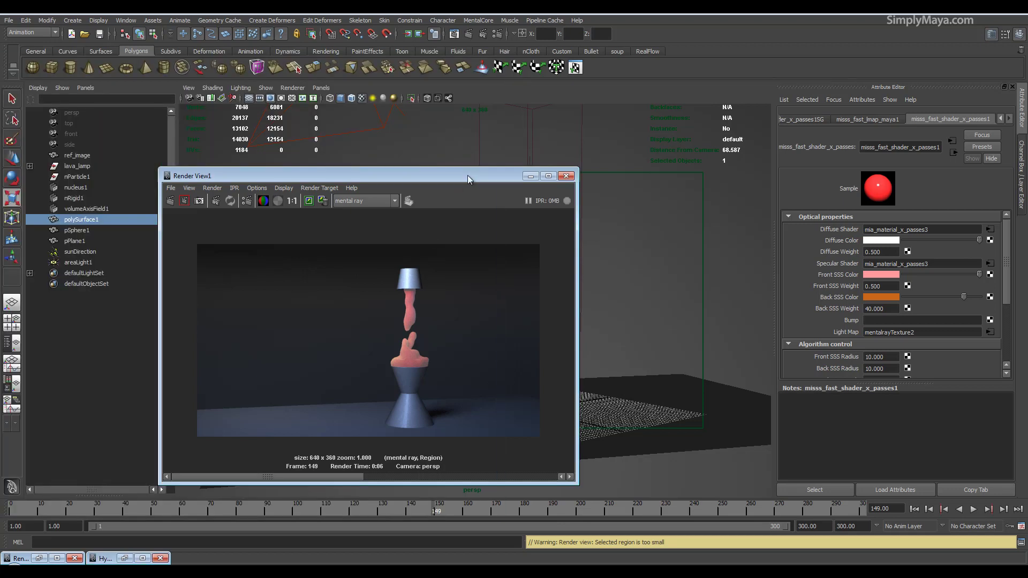
pyautogui.moveTo(467, 175); pyautogui.dragTo(490, 143)
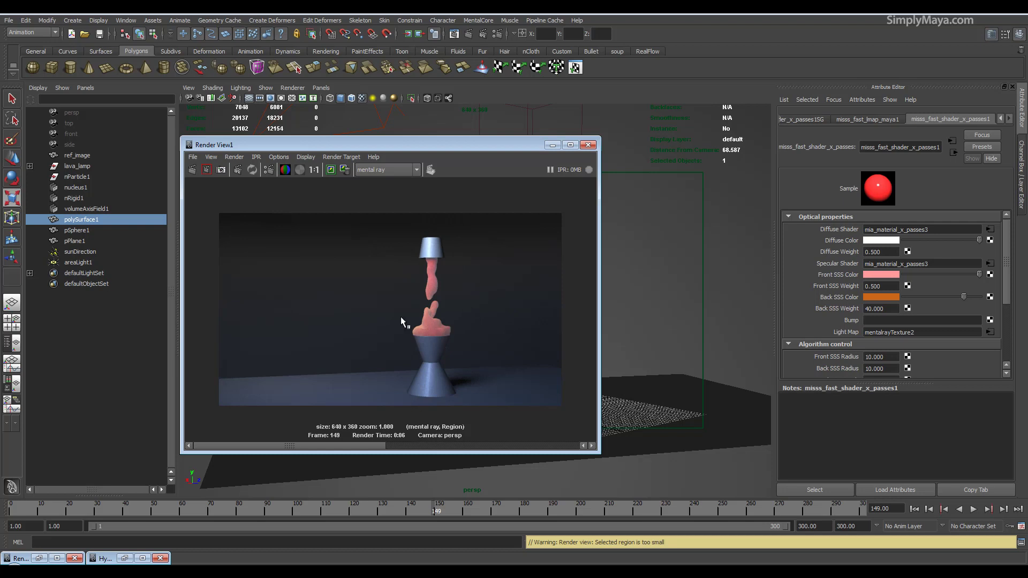
# - Make the Back SSS Color yellow and re-render the lava region at frame 250
pyautogui.click(892, 296)
pyautogui.click(858, 267)
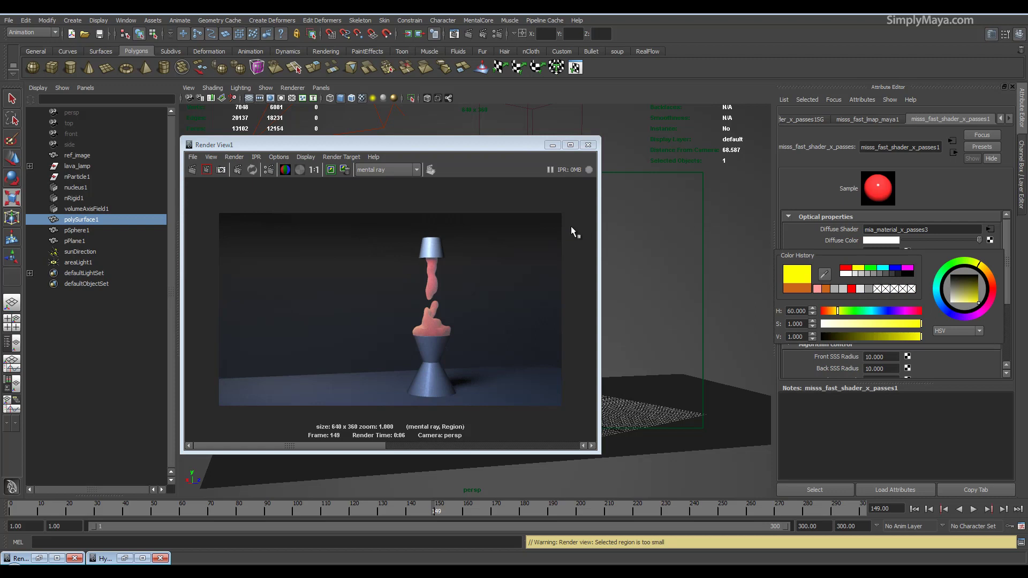
pyautogui.moveTo(396, 234); pyautogui.dragTo(473, 349)
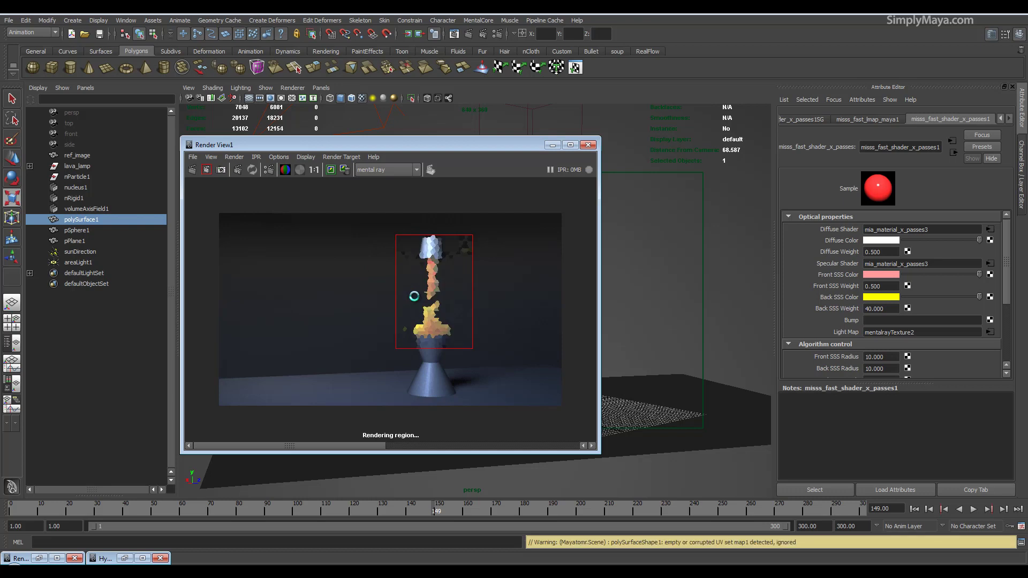
pyautogui.click(515, 270)
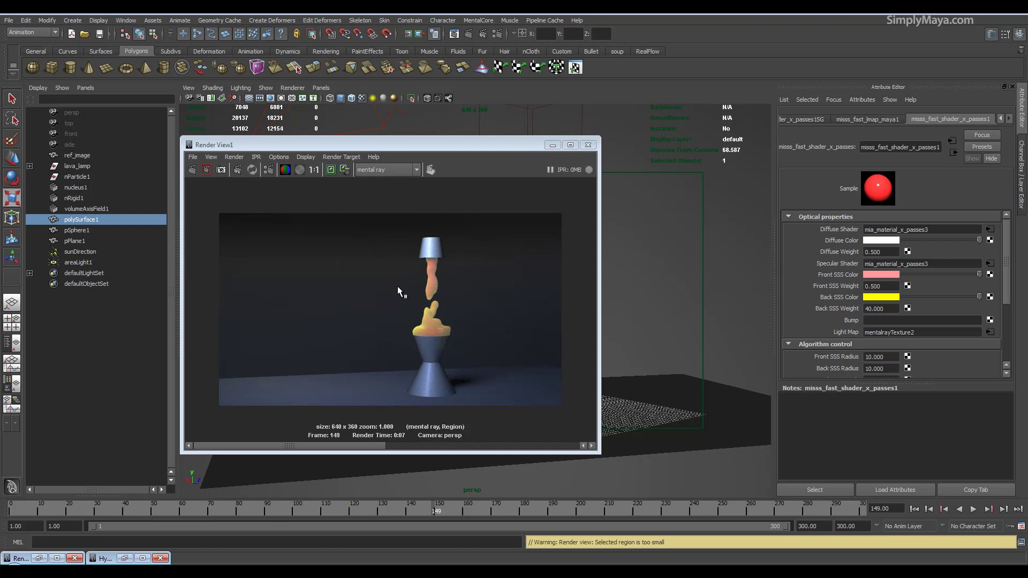
pyautogui.moveTo(388, 233); pyautogui.dragTo(471, 348)
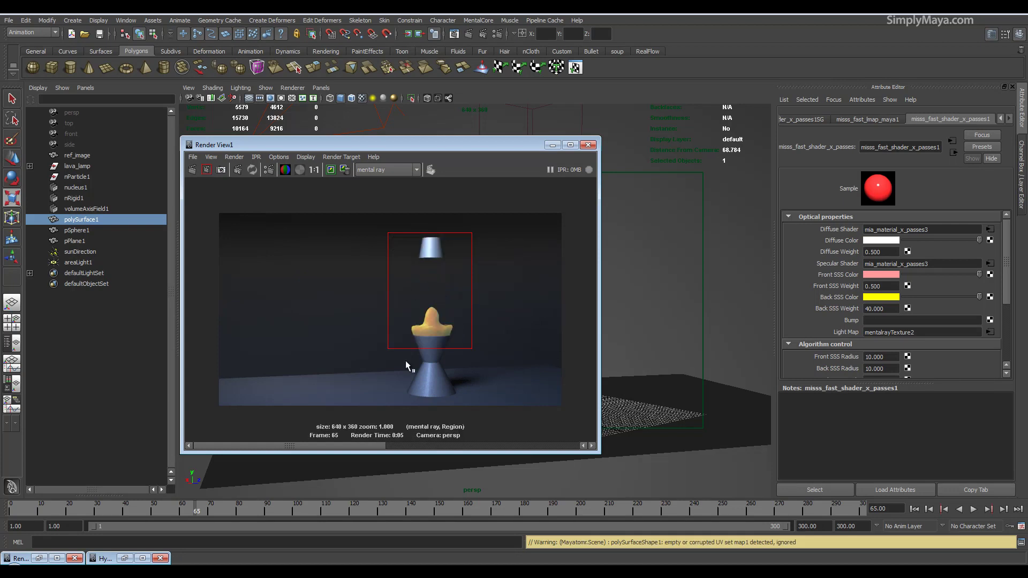
pyautogui.click(686, 497)
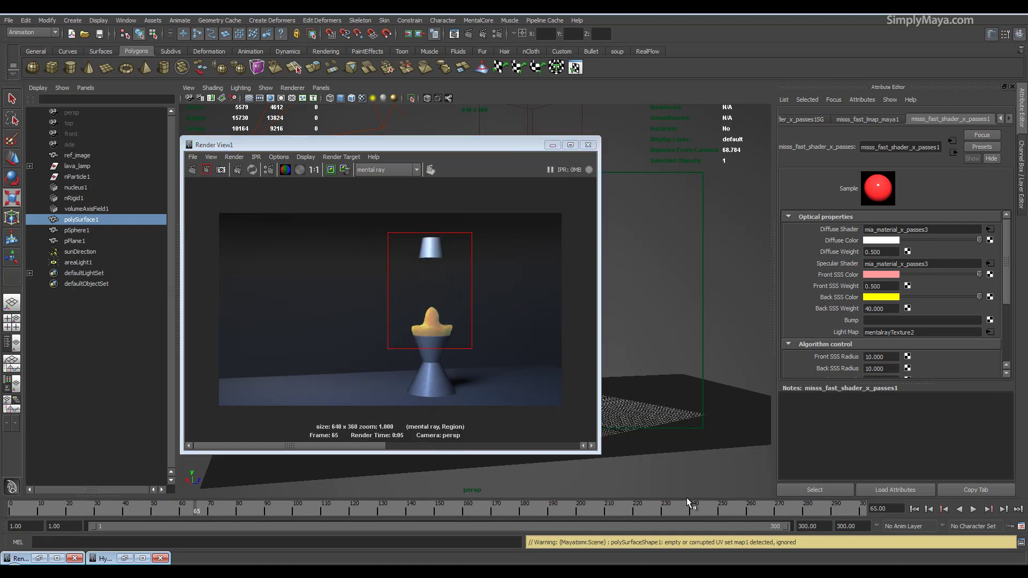
pyautogui.click(202, 170)
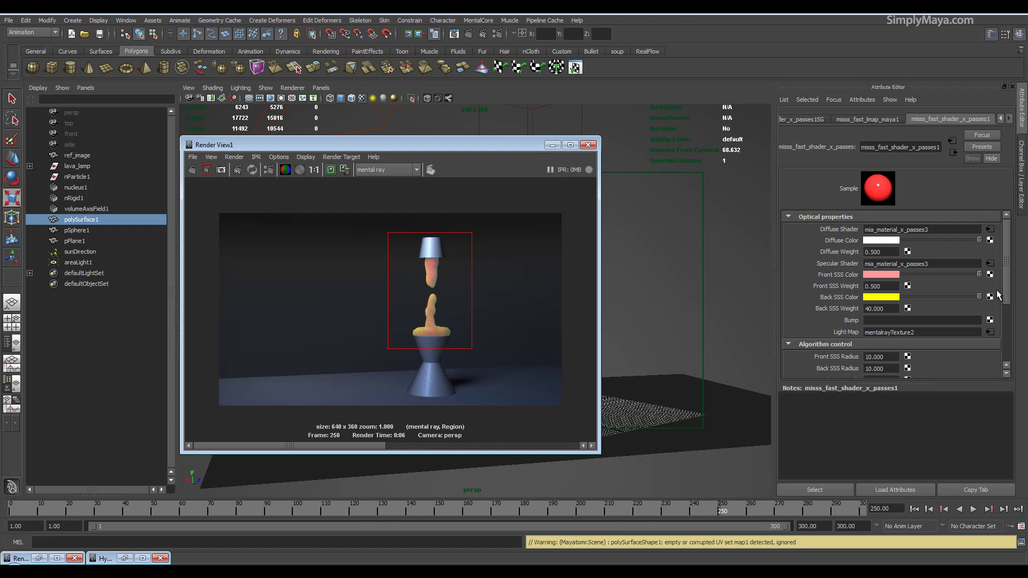
# - Set subsurface Samples to 50000, re-render the lava region, and compare with the frame 149 render
pyautogui.moveTo(1006, 292); pyautogui.dragTo(1022, 336)
pyautogui.press('Return')
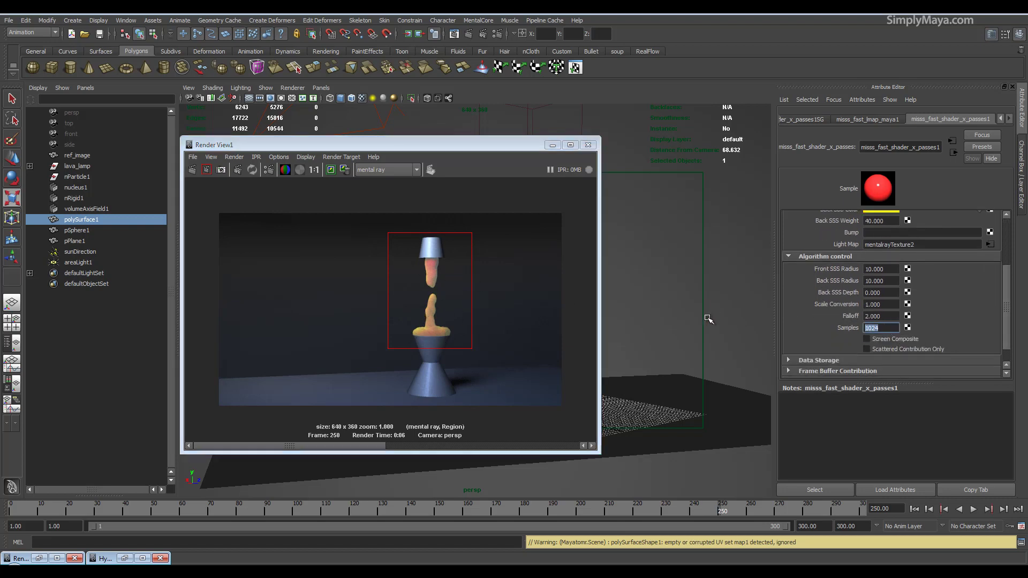
pyautogui.write('50000')
pyautogui.press('Tab')
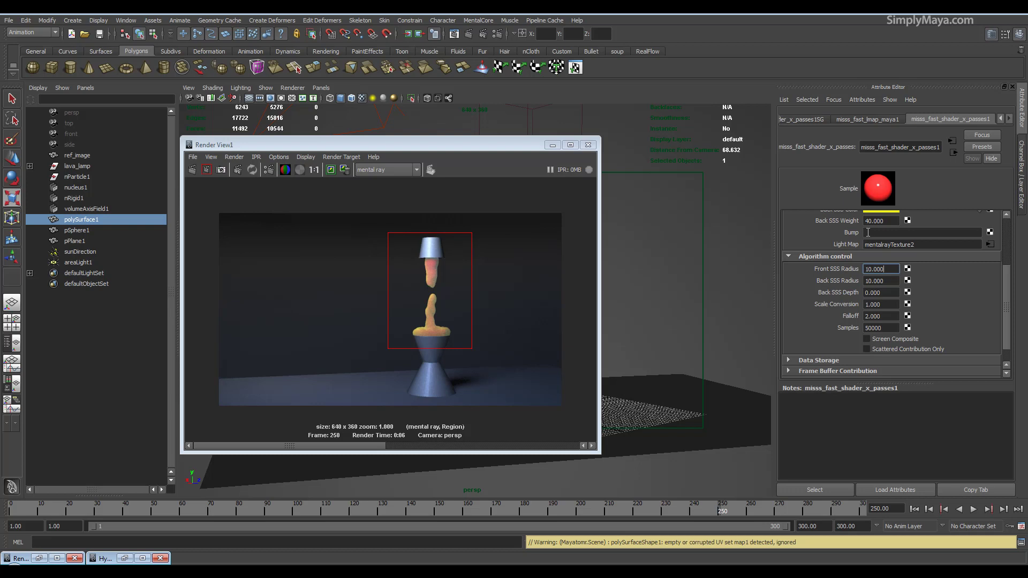
pyautogui.press('Tab')
pyautogui.press('Tab')
pyautogui.press('Tab')
pyautogui.press('Tab')
pyautogui.press('Tab')
pyautogui.click(205, 172)
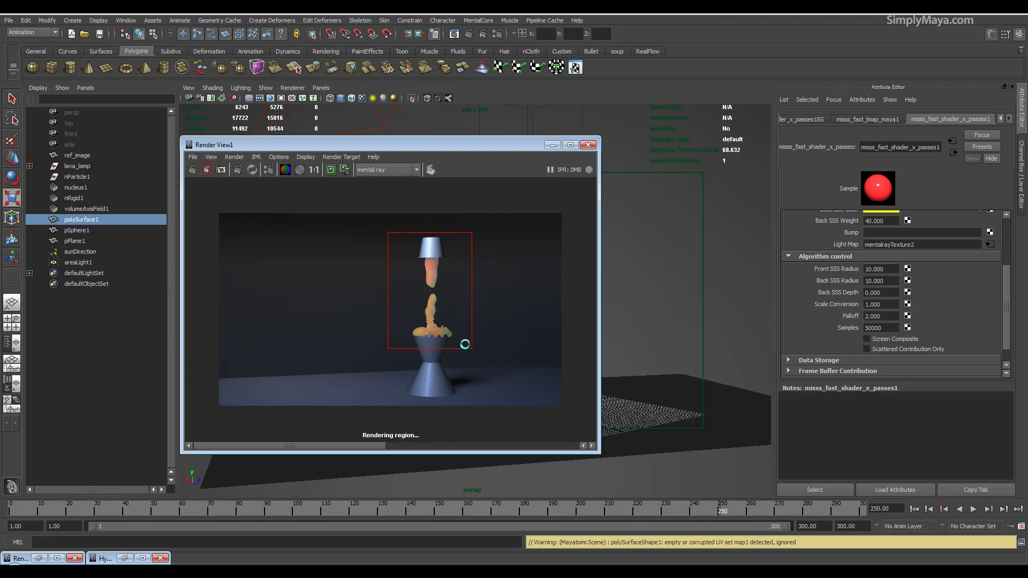
pyautogui.click(453, 383)
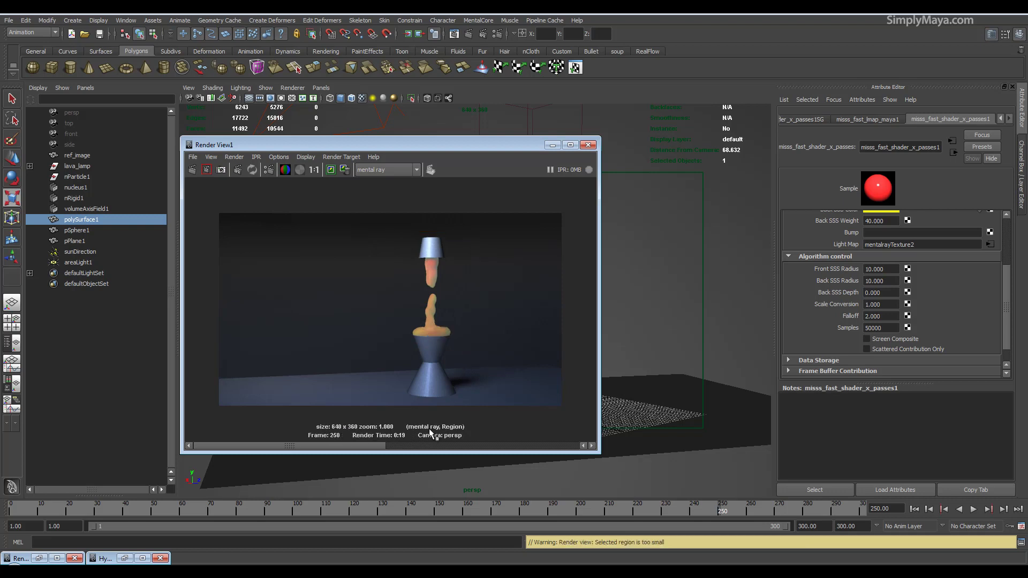
pyautogui.click(410, 445)
pyautogui.click(270, 445)
pyautogui.scroll(3, 818, 285)
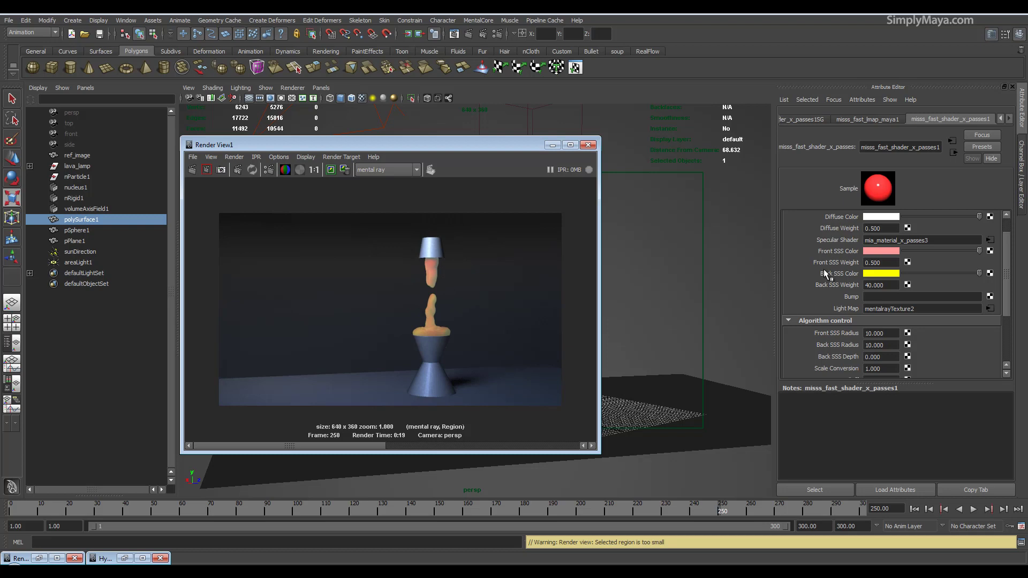
# - Lower the lava shader's Diffuse Weight from 0.500 to 0.300 and put away the reference video
pyautogui.scroll(1, 824, 273)
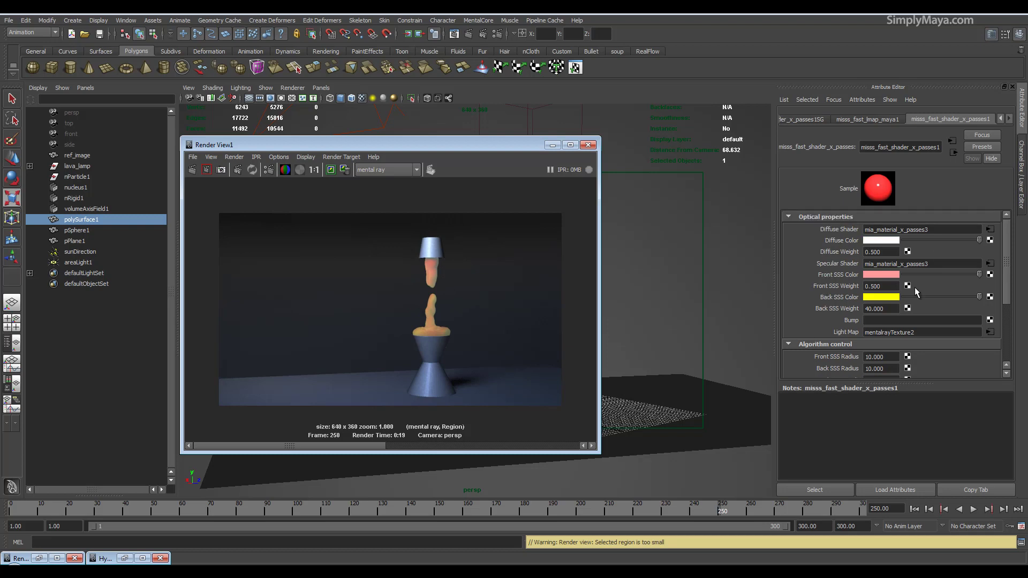
pyautogui.click(873, 253)
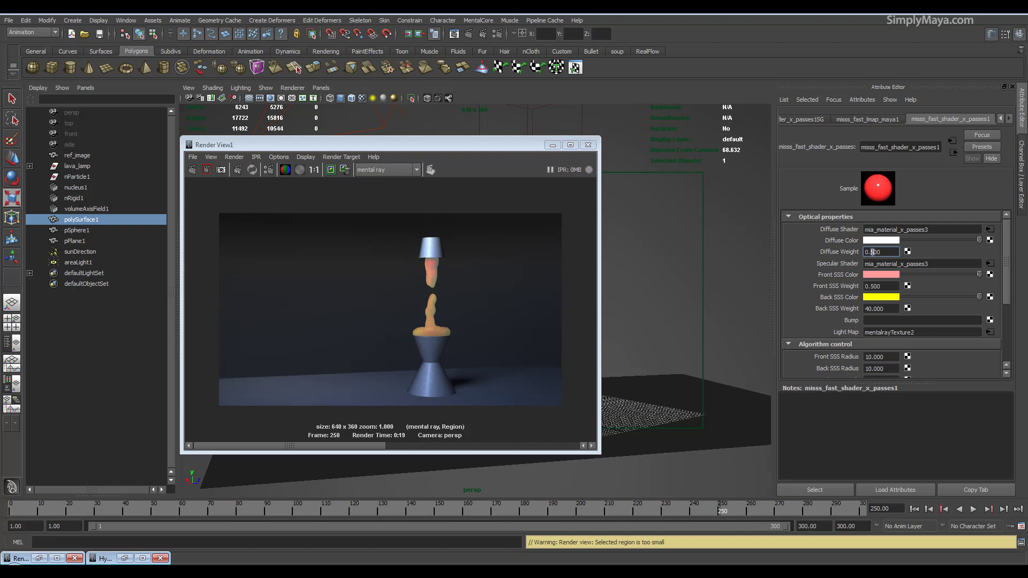
pyautogui.press('BackSpace')
pyautogui.write('3')
pyautogui.write('3')
pyautogui.click(873, 309)
pyautogui.scroll(-3, 833, 288)
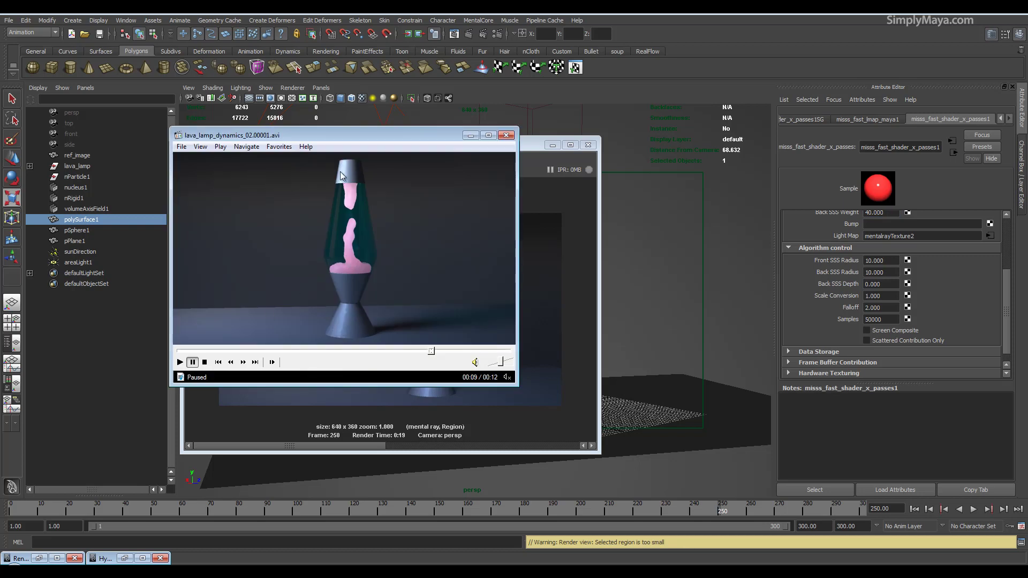
pyautogui.click(466, 137)
pyautogui.moveTo(477, 145); pyautogui.dragTo(877, 154)
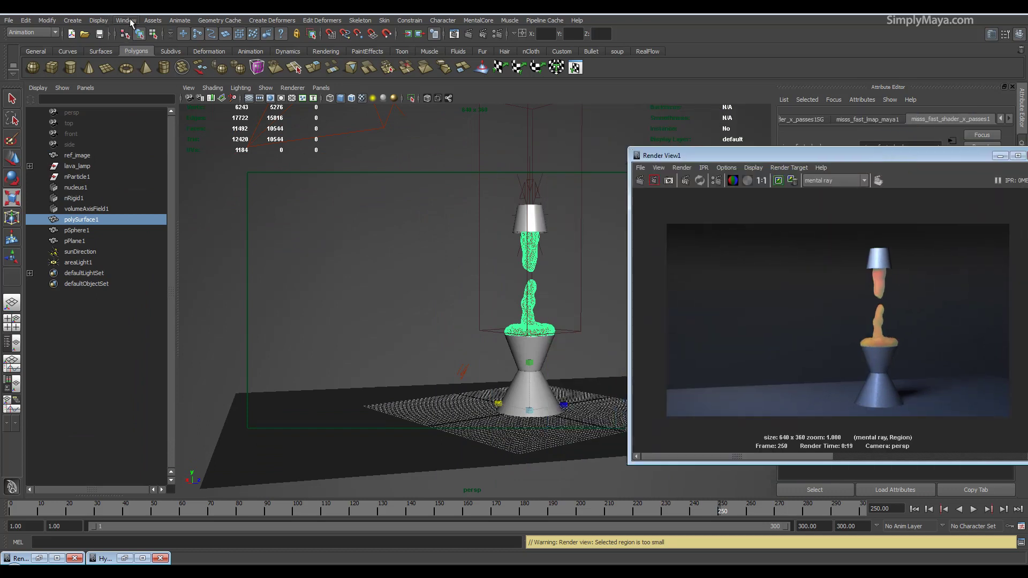
# - Create a point light and move it up into the lower lava blob
pyautogui.click(72, 20)
pyautogui.moveTo(104, 76)
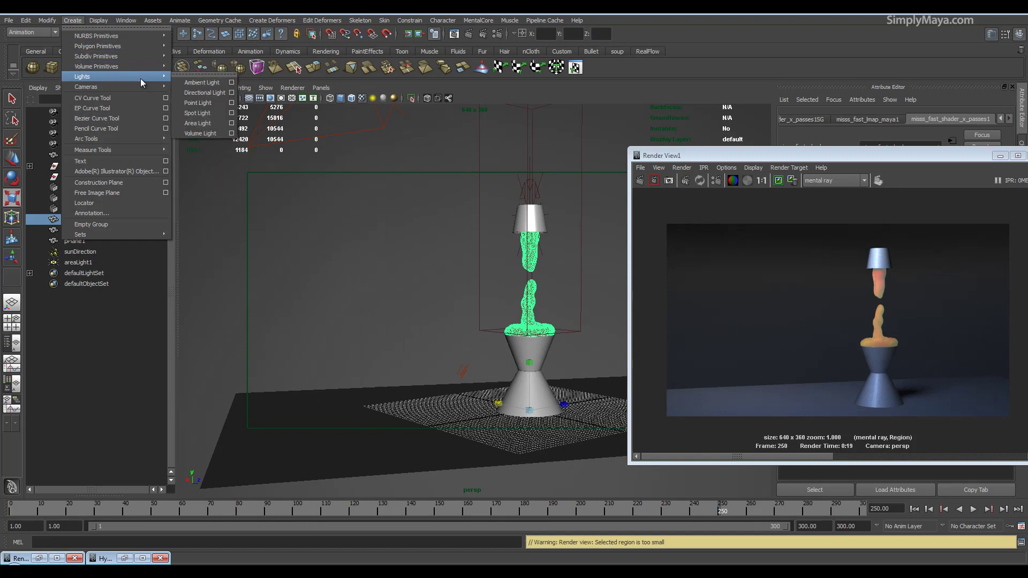
pyautogui.click(206, 103)
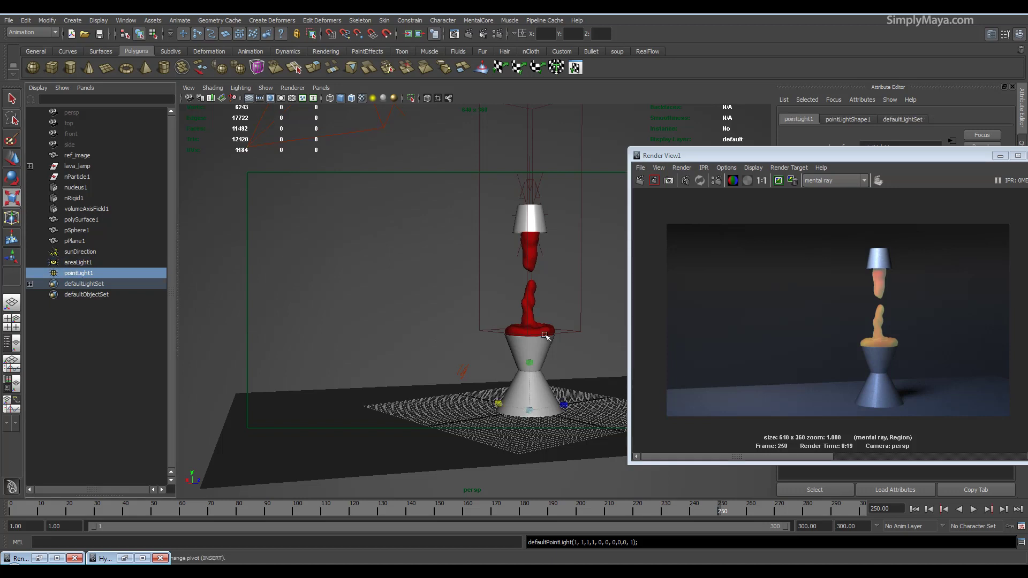
pyautogui.press('w')
pyautogui.moveTo(532, 369); pyautogui.dragTo(533, 294)
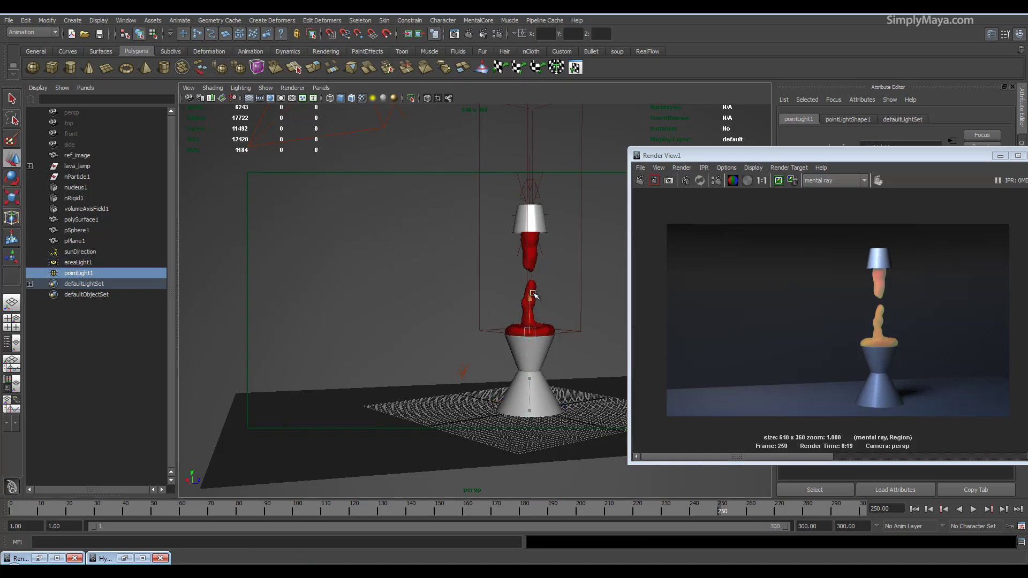
# - Enable depth map shadows on the point light and render a region over the lamp base
pyautogui.moveTo(663, 155); pyautogui.dragTo(143, 177)
pyautogui.click(902, 118)
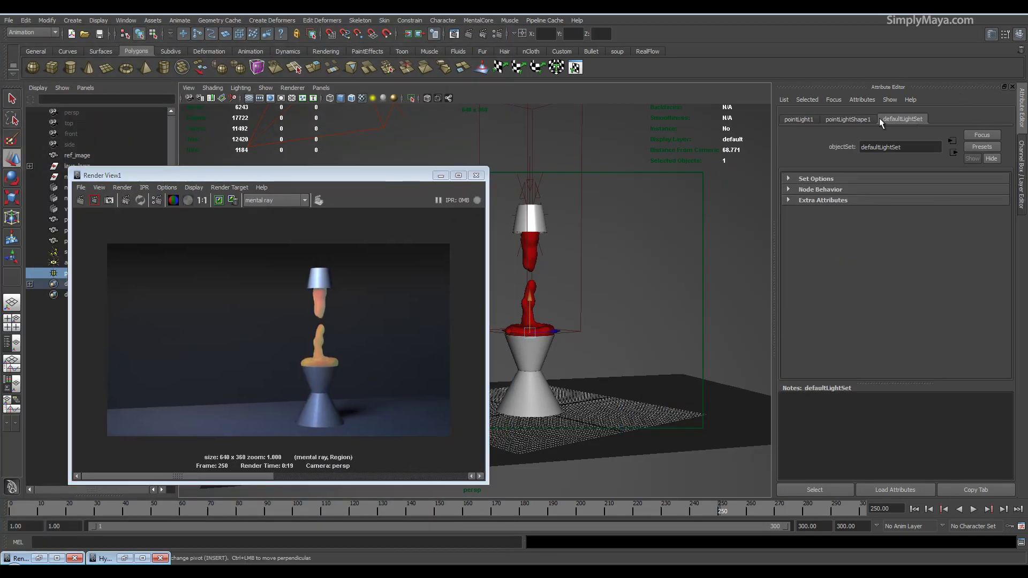
pyautogui.click(867, 118)
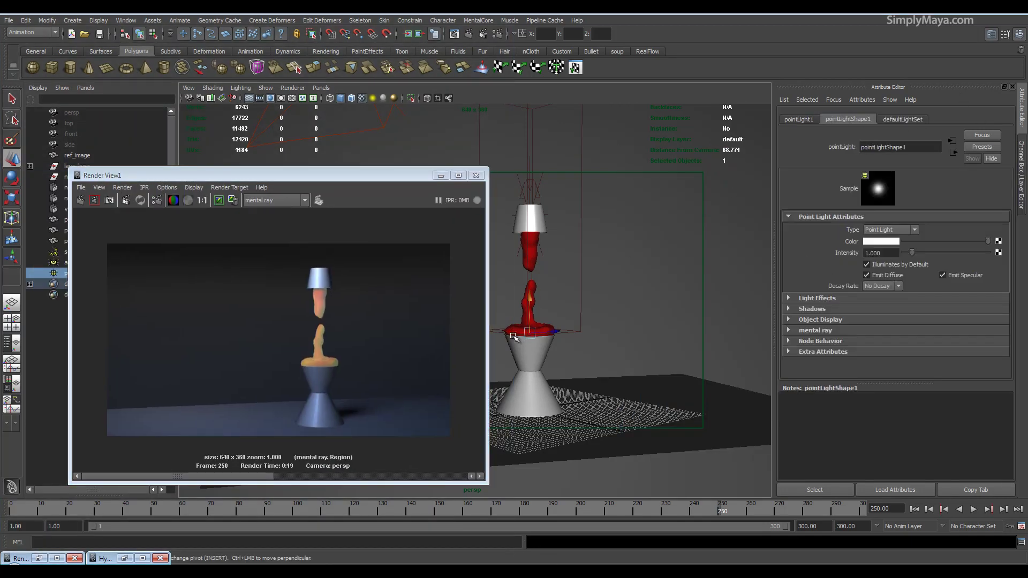
pyautogui.click(823, 309)
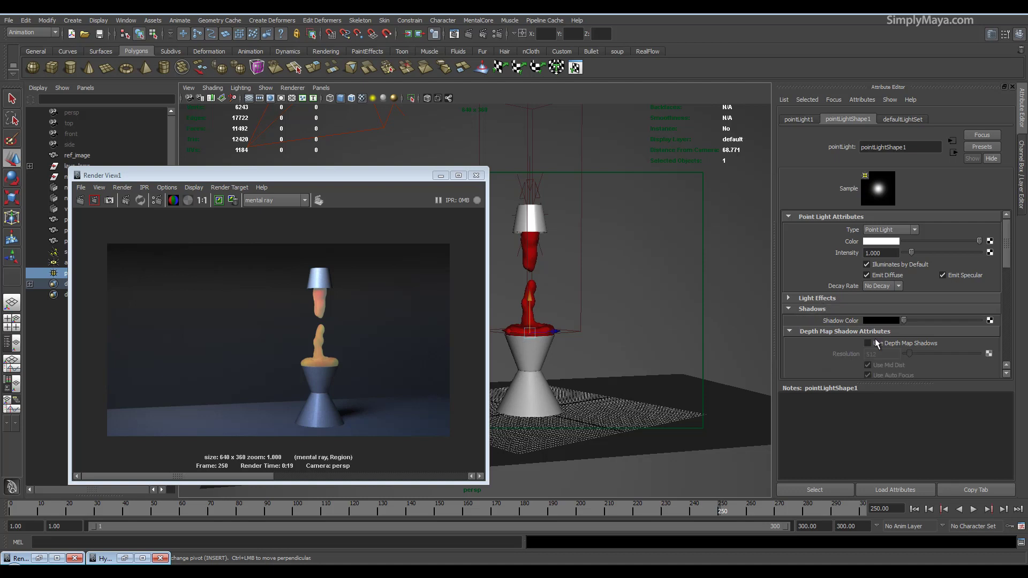
pyautogui.moveTo(346, 176); pyautogui.dragTo(856, 156)
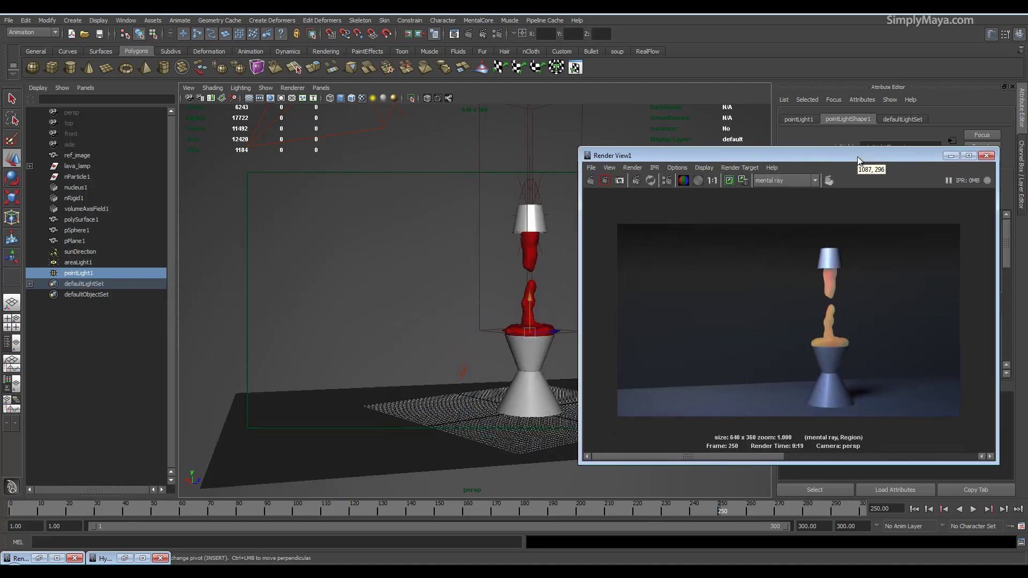
pyautogui.moveTo(805, 319); pyautogui.dragTo(871, 370)
pyautogui.click(605, 181)
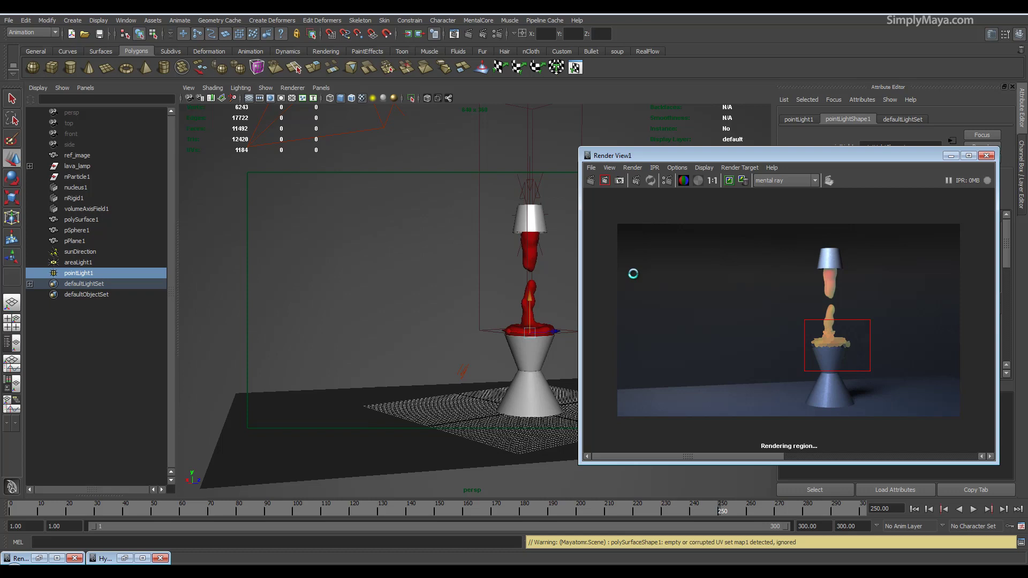
pyautogui.moveTo(870, 156); pyautogui.dragTo(319, 135)
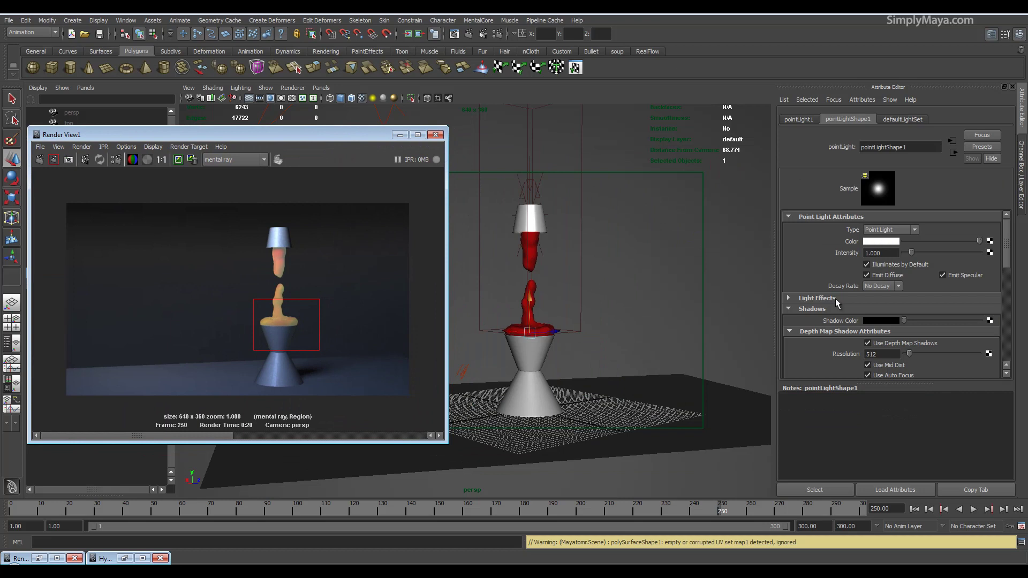
# - Set pointLightShape1 Intensity to 50 and re-render the region
pyautogui.click(882, 253)
pyautogui.write('50')
pyautogui.press('Return')
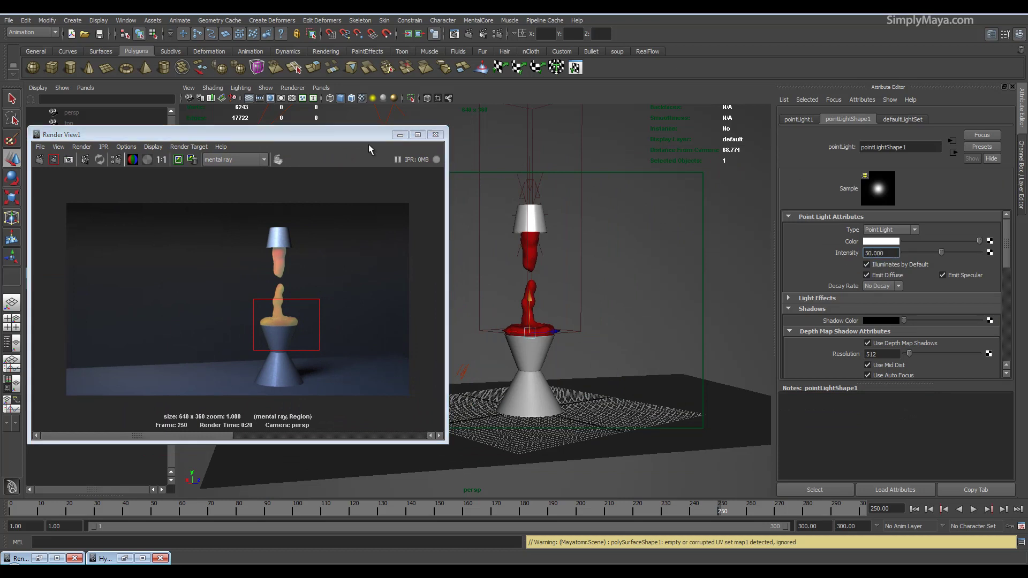
pyautogui.moveTo(342, 136); pyautogui.dragTo(518, 118)
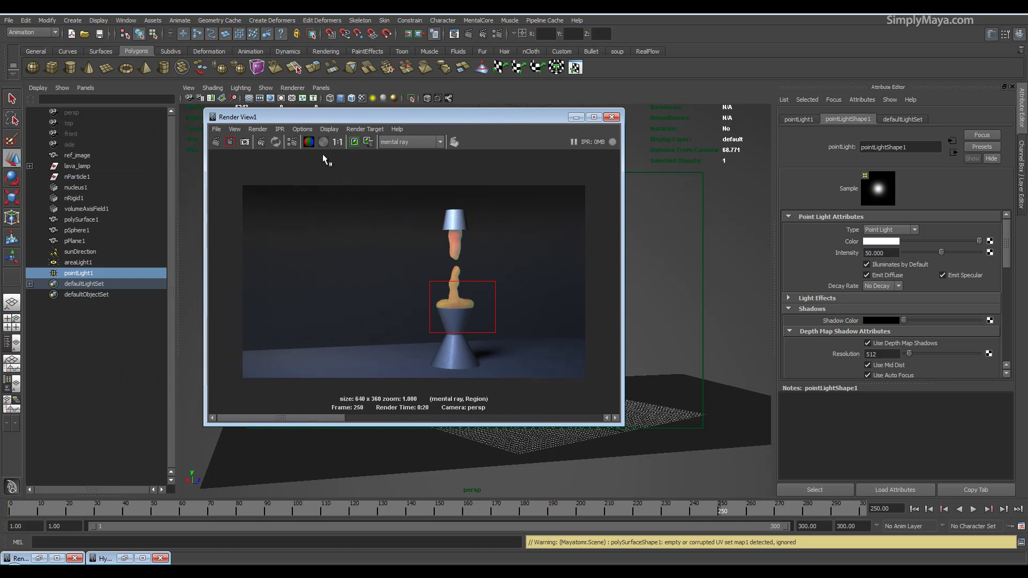
pyautogui.click(230, 142)
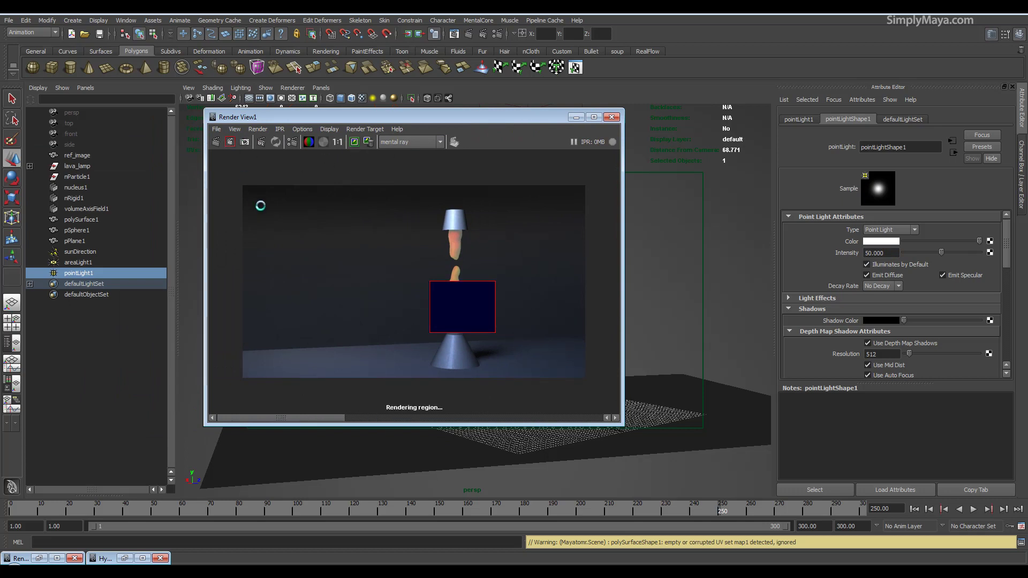
# - Flip through the stored renders to compare the old lava with the new yellow lava
pyautogui.click(365, 308)
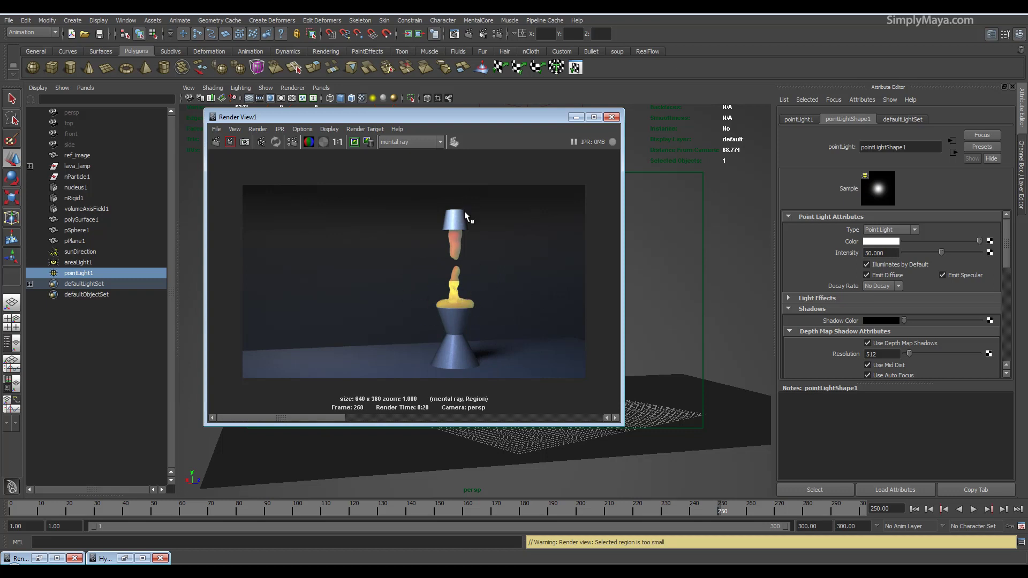
pyautogui.click(377, 418)
pyautogui.click(254, 419)
pyautogui.click(421, 419)
pyautogui.click(239, 418)
pyautogui.moveTo(468, 124); pyautogui.dragTo(567, 196)
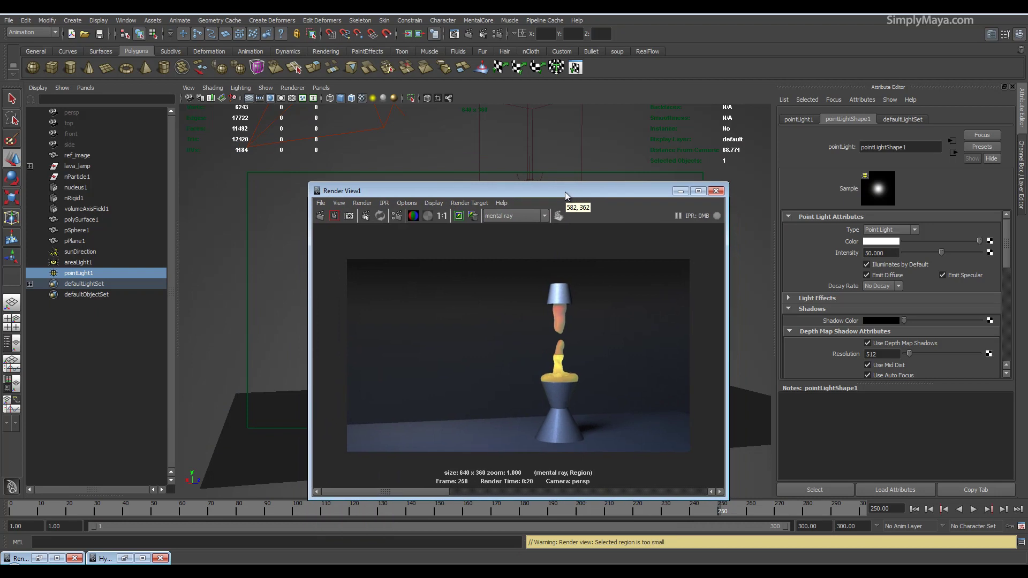
# - Unhide the lamp's globe and render the full frame 250
pyautogui.click(31, 166)
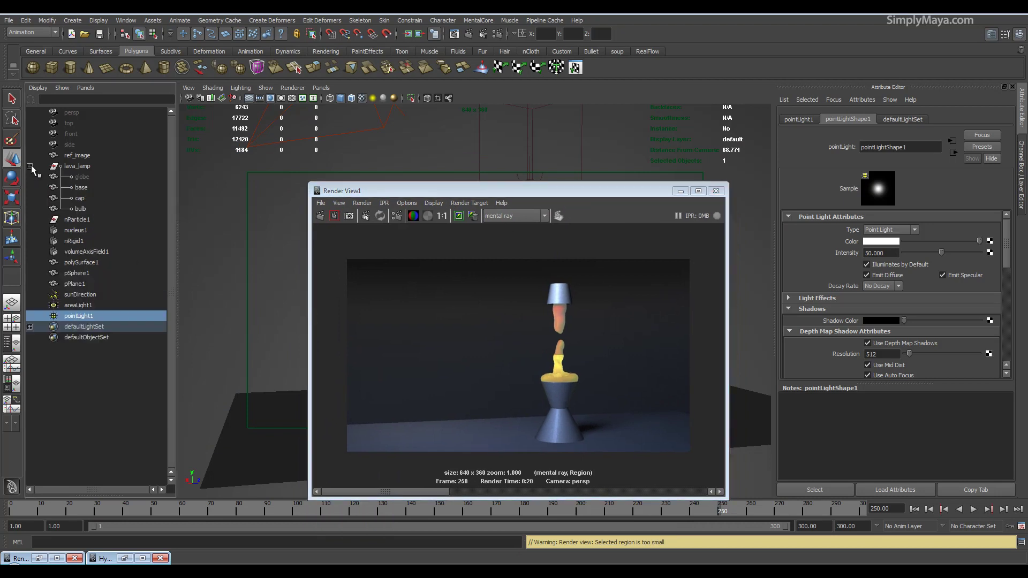
pyautogui.click(75, 177)
pyautogui.moveTo(393, 193); pyautogui.dragTo(263, 142)
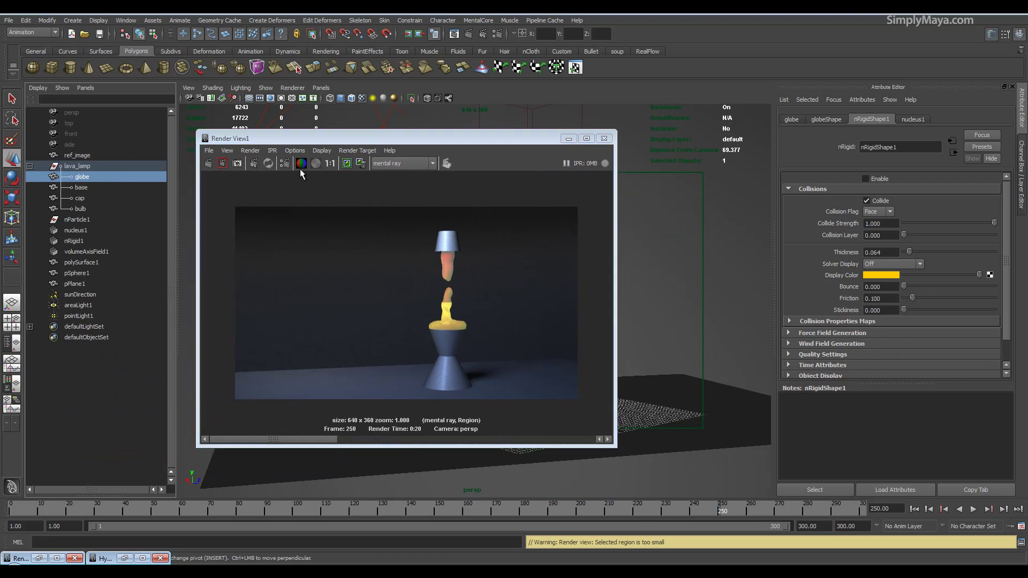
pyautogui.hotkey('shift', 'h')
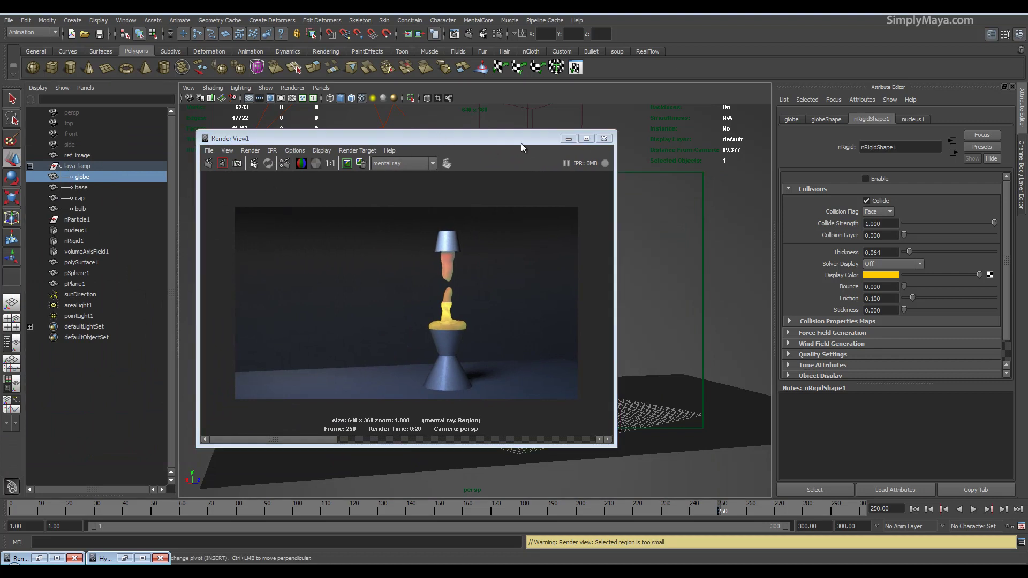
pyautogui.moveTo(494, 137); pyautogui.dragTo(412, 306)
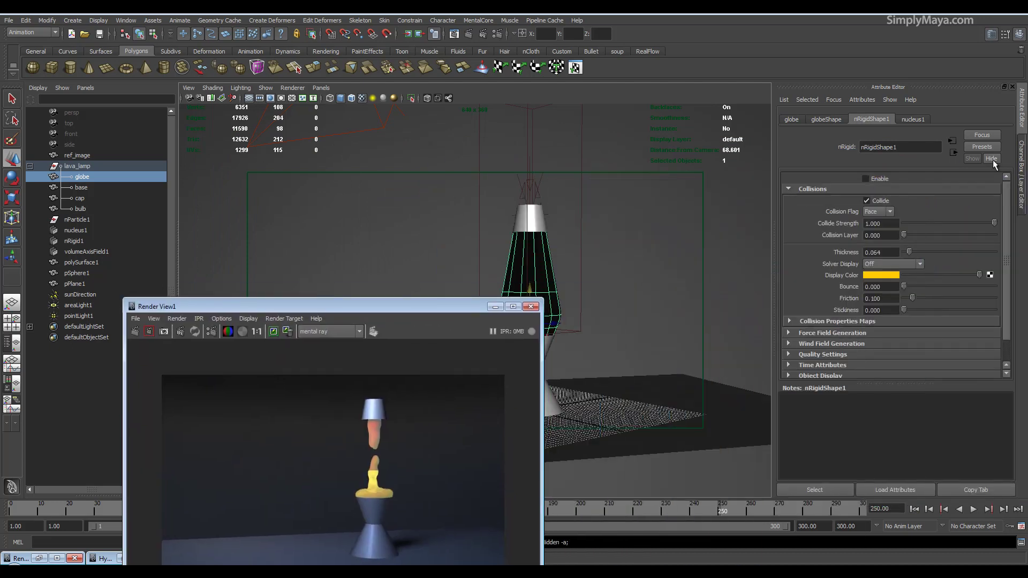
pyautogui.click(1020, 151)
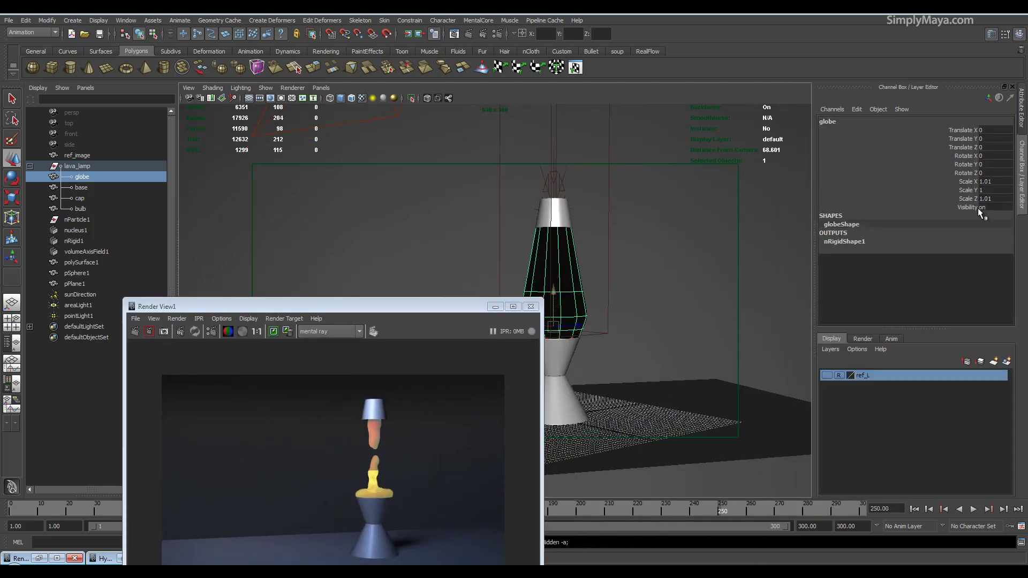
pyautogui.moveTo(449, 313); pyautogui.dragTo(471, 147)
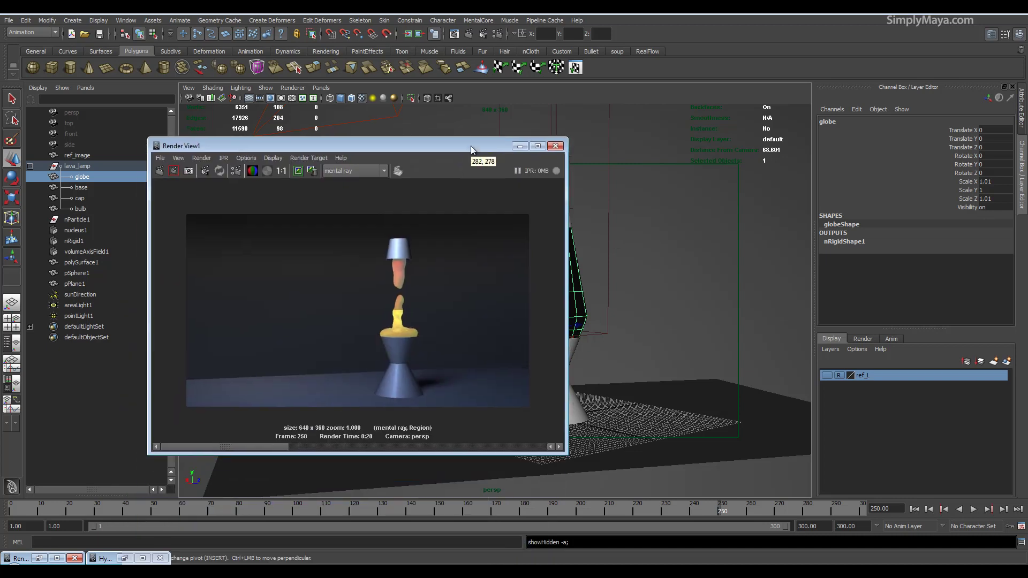
pyautogui.click(159, 171)
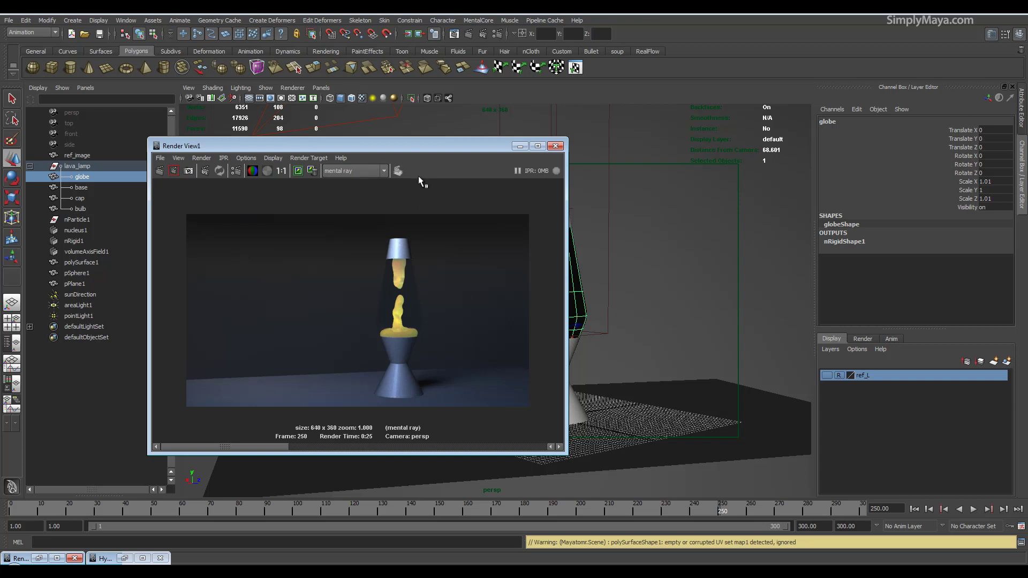
pyautogui.moveTo(417, 149); pyautogui.dragTo(892, 121)
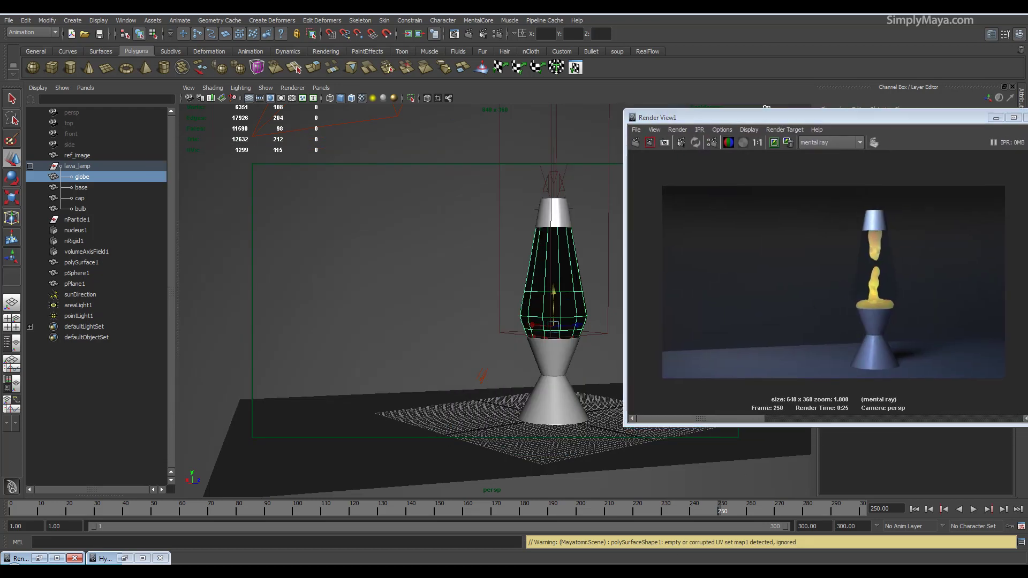
# - Compare with the reference lava lamp video, close it, and move the Render View to the left
pyautogui.hotkey('alt', 'Tab')
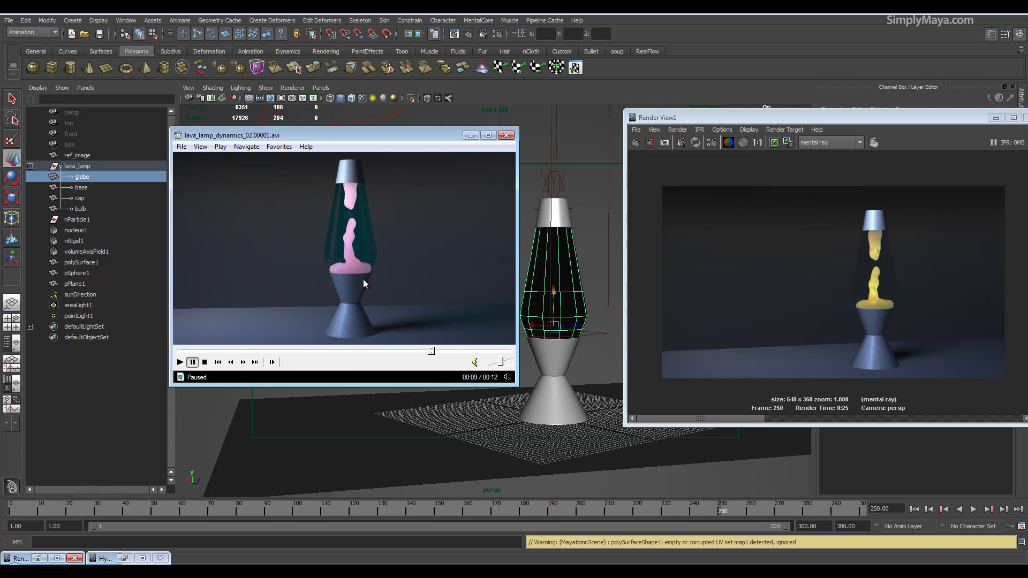
pyautogui.click(506, 135)
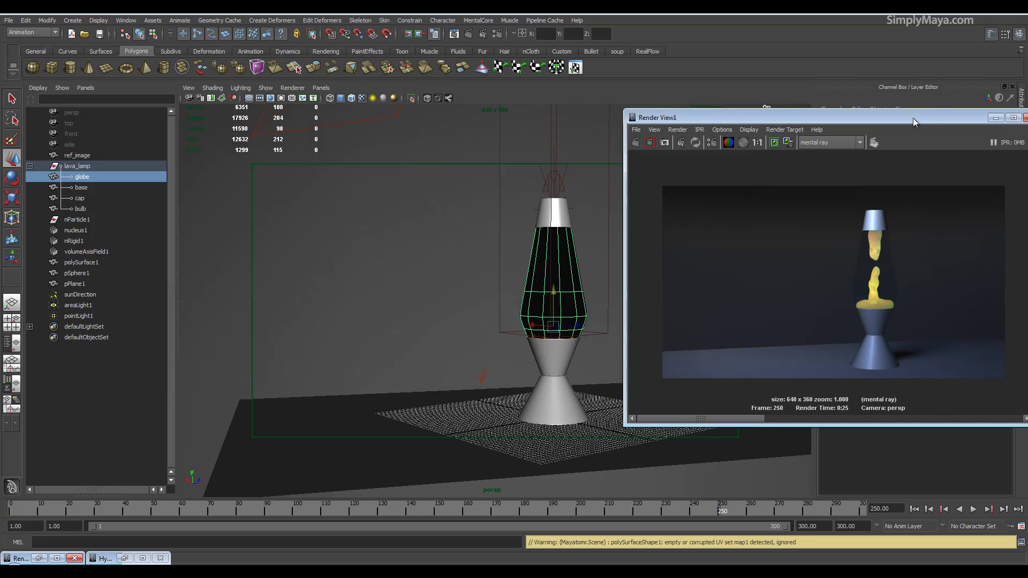
pyautogui.moveTo(908, 118); pyautogui.dragTo(822, 106)
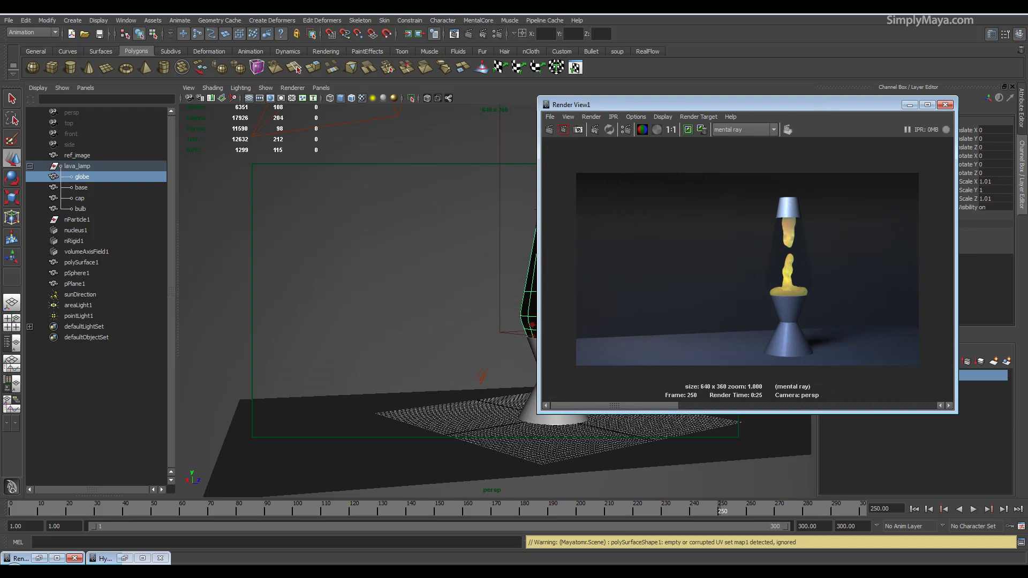
pyautogui.hotkey('alt', 'Tab')
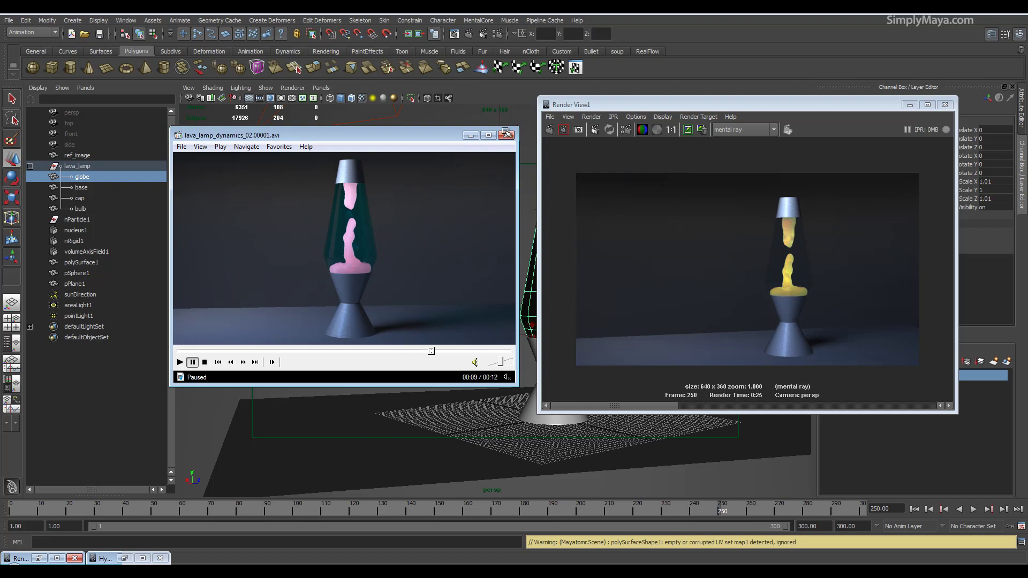
pyautogui.click(629, 100)
pyautogui.moveTo(628, 102); pyautogui.dragTo(143, 94)
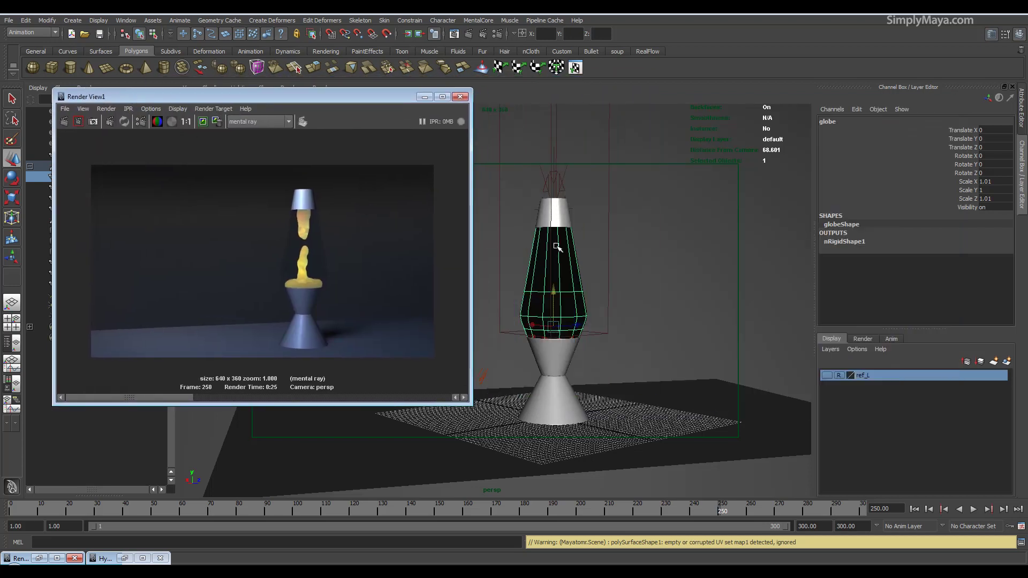
# - Set the pixel filter to Mitchell, raytracing Reflections and Refractions to 5, and Max Trace Depth 10
pyautogui.click(497, 34)
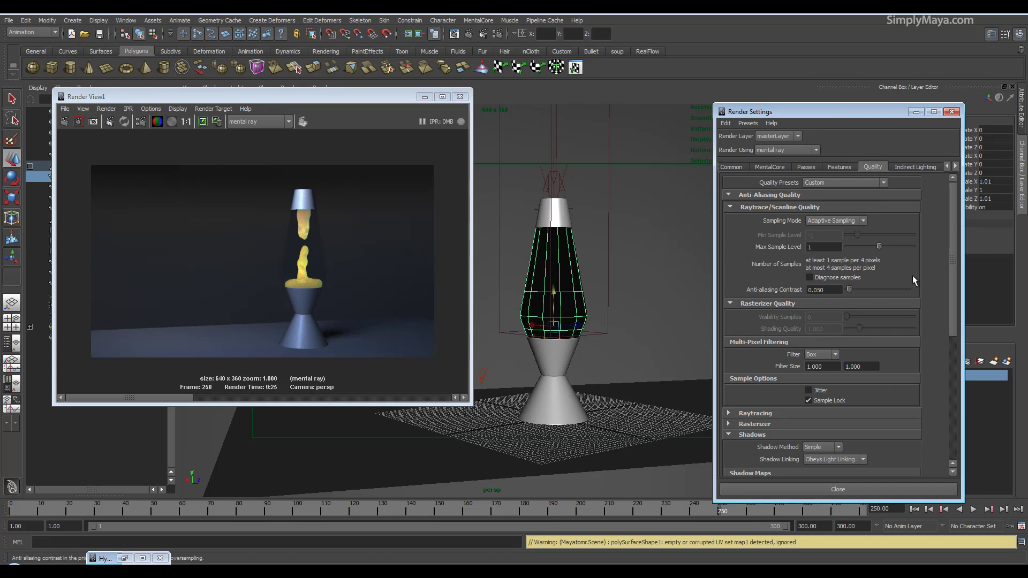
pyautogui.scroll(-3, 762, 236)
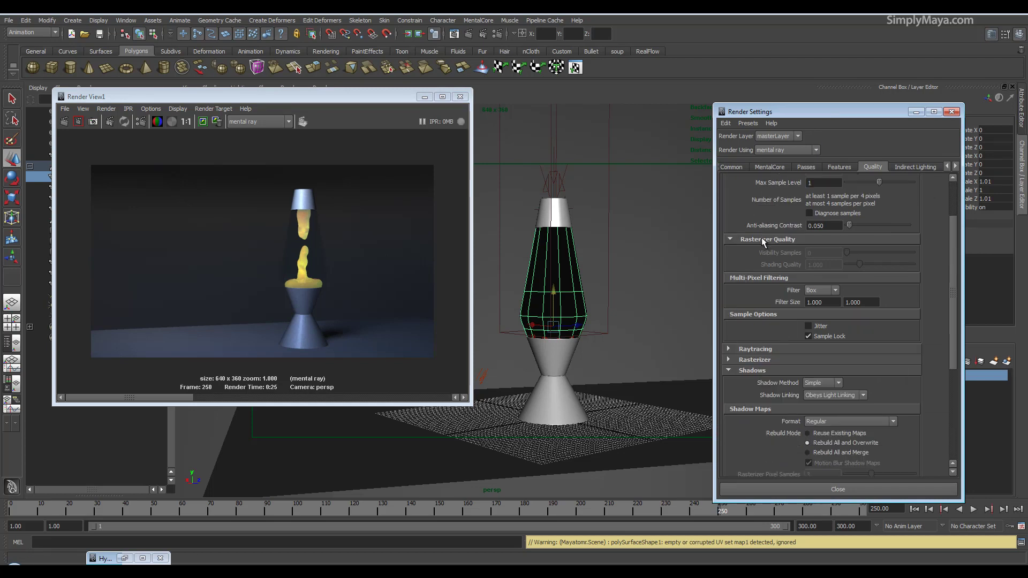
pyautogui.click(812, 289)
pyautogui.click(828, 320)
pyautogui.scroll(-3, 755, 268)
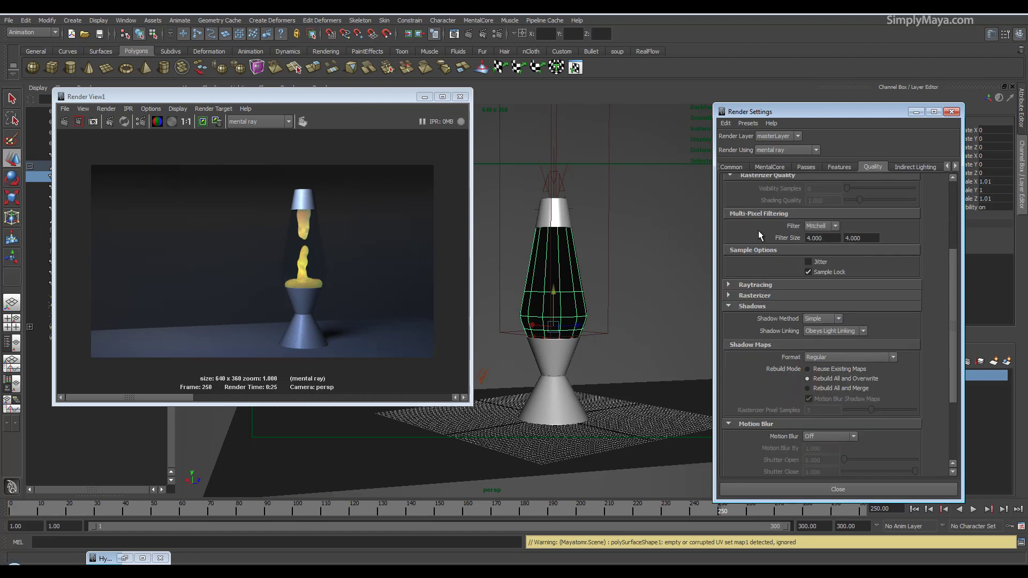
pyautogui.click(764, 285)
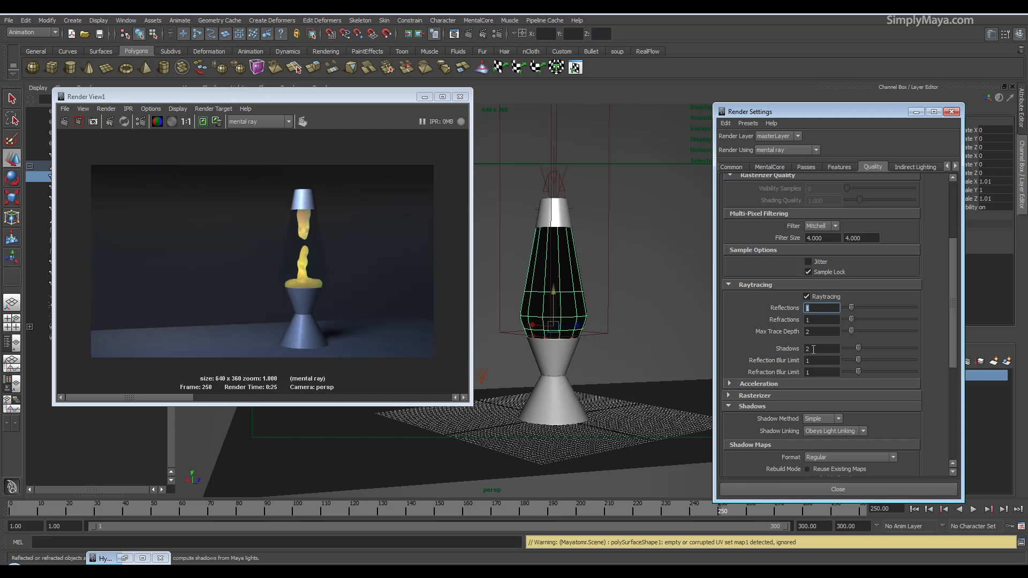
pyautogui.write('5')
pyautogui.press('Tab')
pyautogui.write('5')
pyautogui.press('Tab')
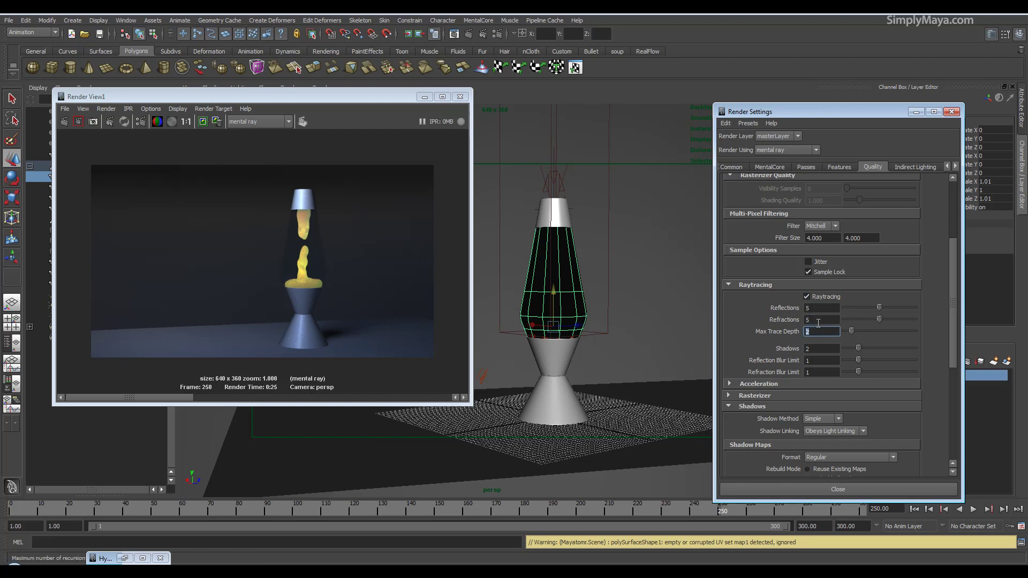
pyautogui.write('10')
# - Test-render a region around the lamp, then put the render window away
pyautogui.moveTo(277, 179); pyautogui.dragTo(337, 295)
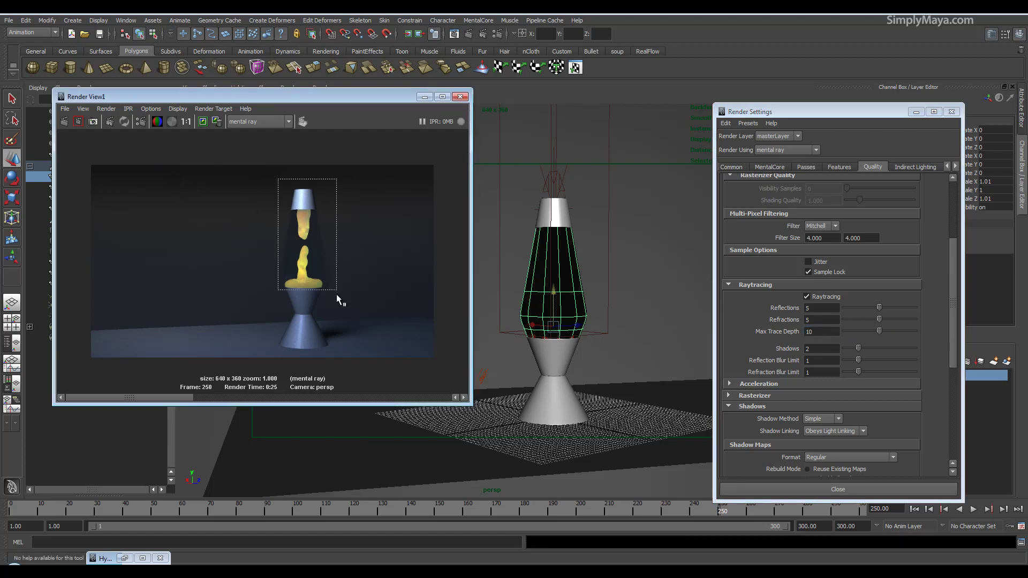
pyautogui.click(75, 122)
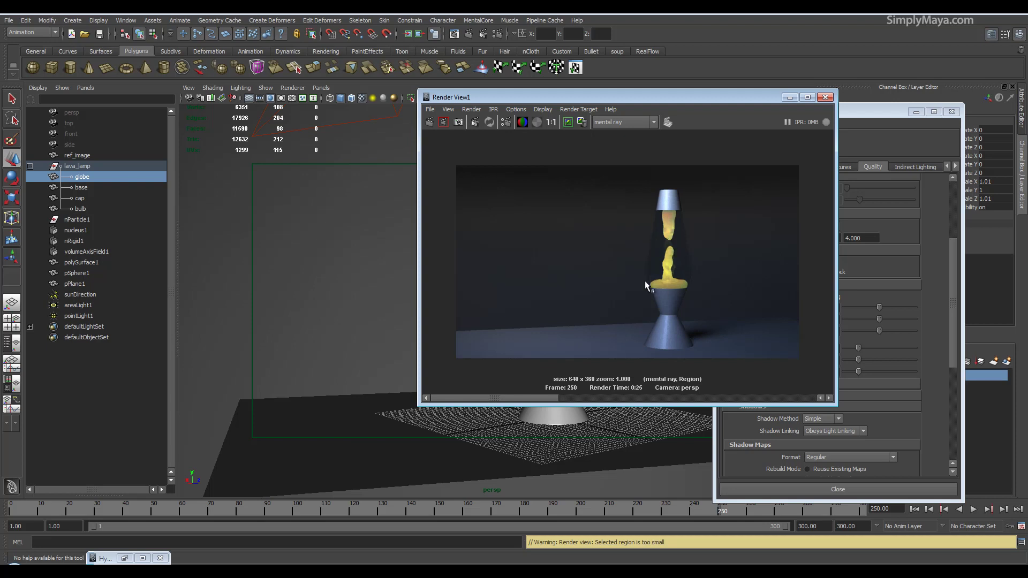
pyautogui.moveTo(691, 571)
pyautogui.click(691, 527)
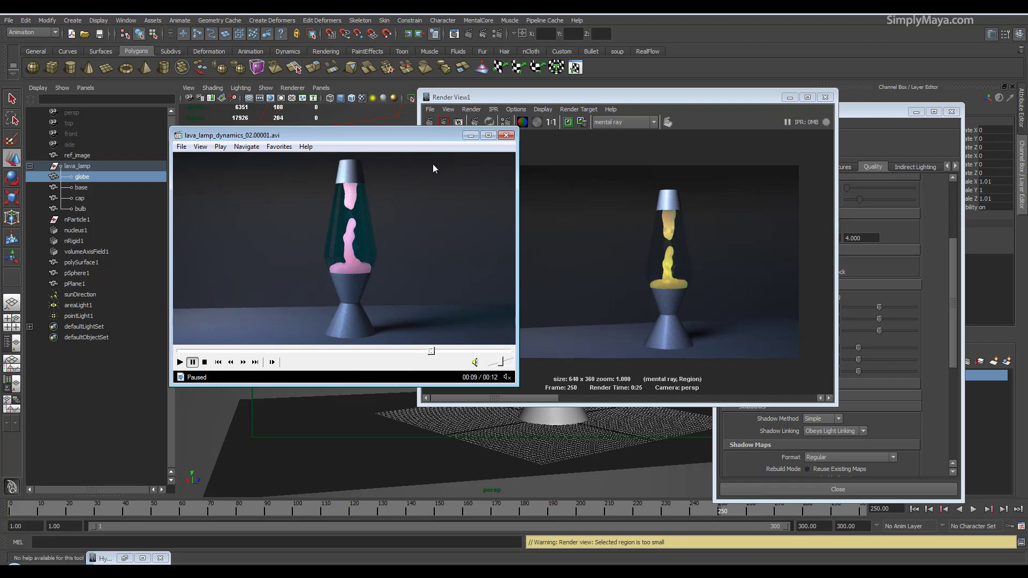
pyautogui.click(471, 135)
pyautogui.click(791, 97)
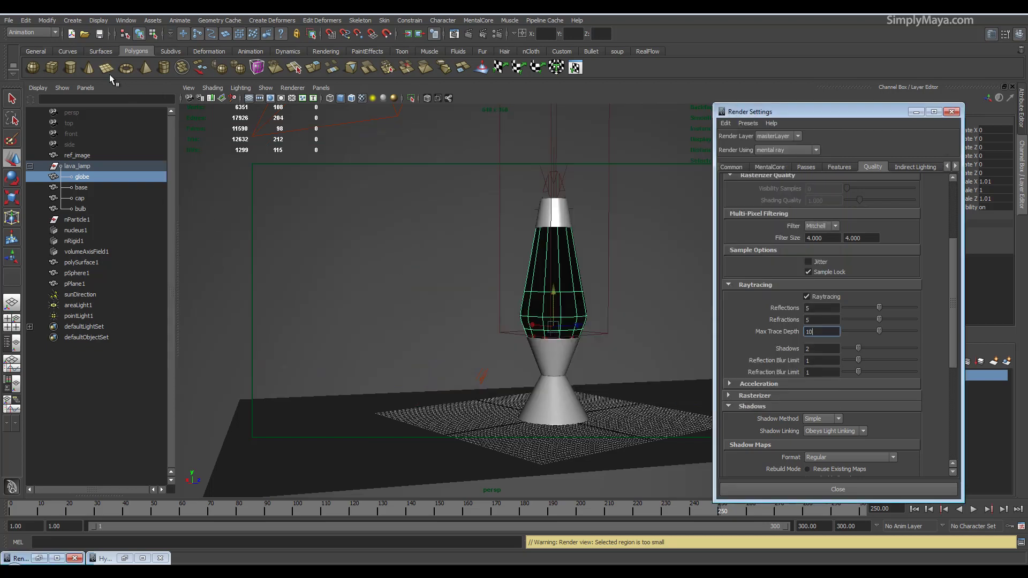
# - Create a new polygon plane, pPlane2, and raise it above the ground
pyautogui.click(106, 67)
pyautogui.moveTo(579, 422); pyautogui.dragTo(388, 460)
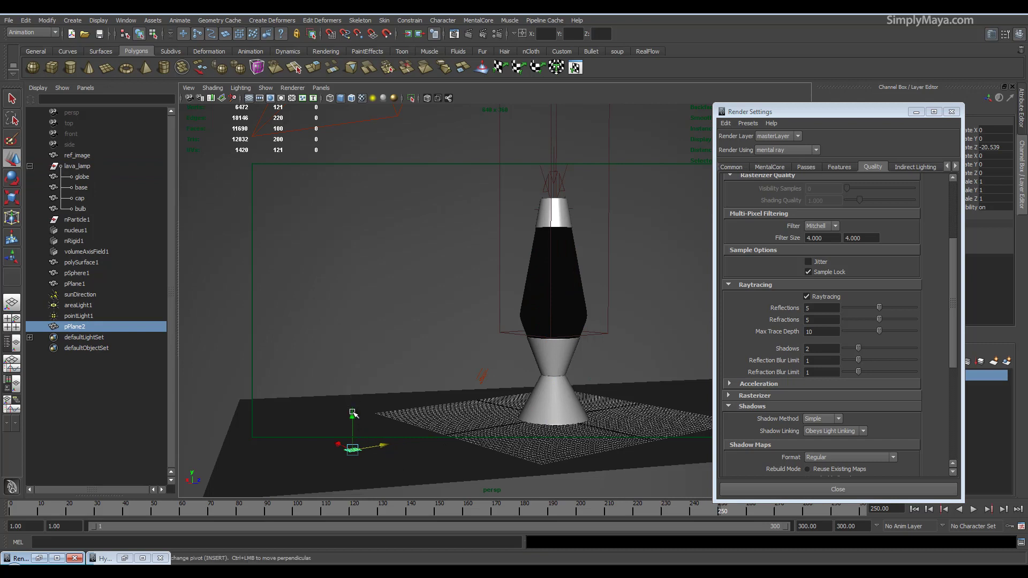
pyautogui.click(354, 429)
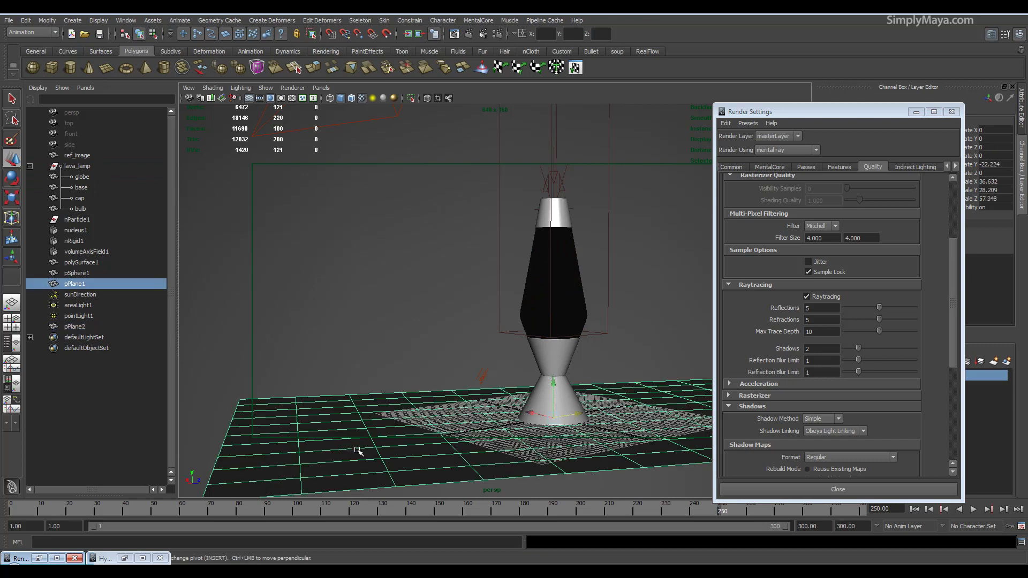
pyautogui.click(75, 273)
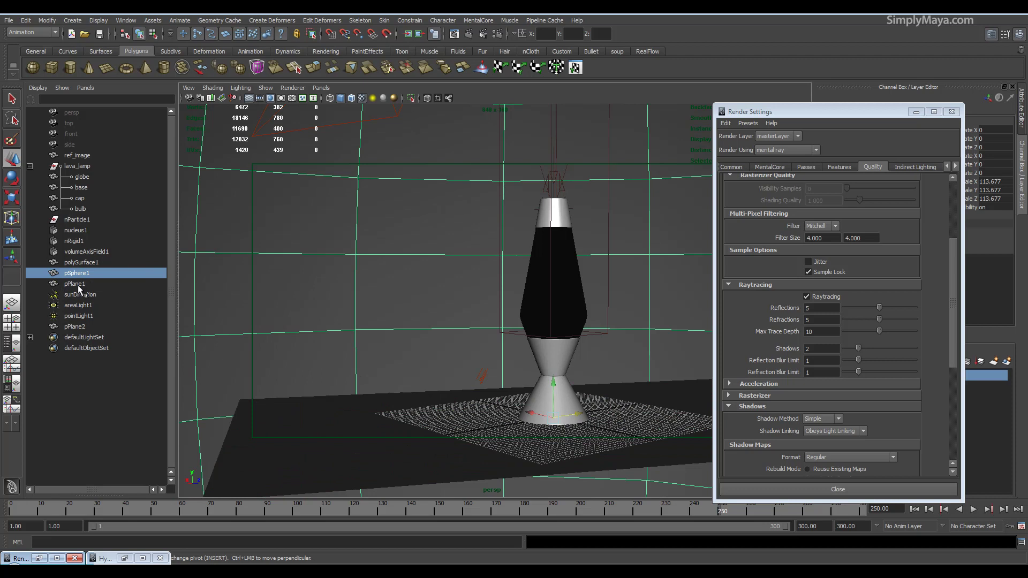
pyautogui.click(74, 284)
pyautogui.click(83, 327)
pyautogui.moveTo(354, 414); pyautogui.dragTo(351, 305)
# - Tip pPlane2 toward vertical, scale it to about 14.5, and stretch it into a tall card
pyautogui.press('e')
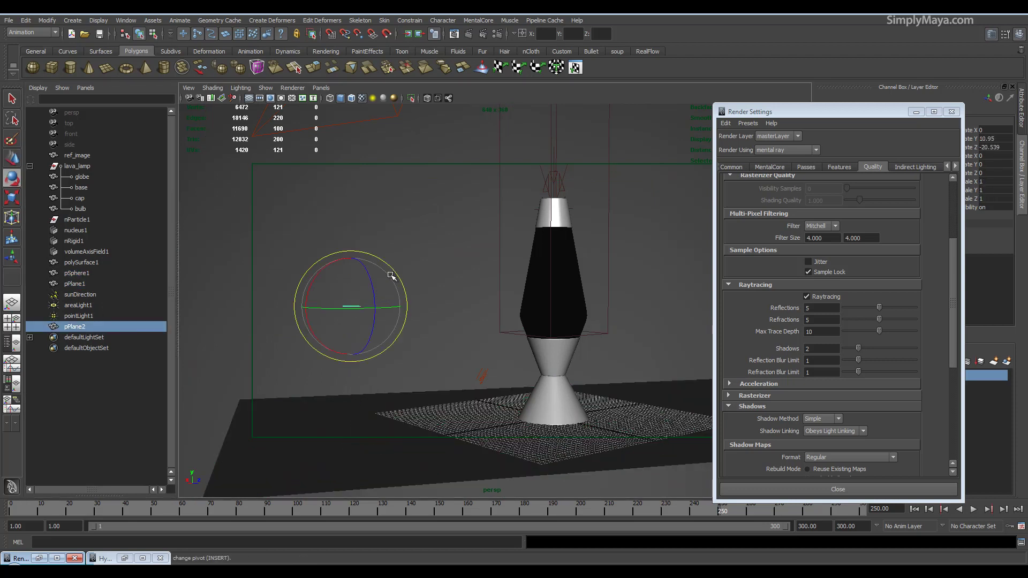
pyautogui.keyDown('alt'); pyautogui.moveTo(394, 278); pyautogui.dragTo(439, 365); pyautogui.keyUp('alt')
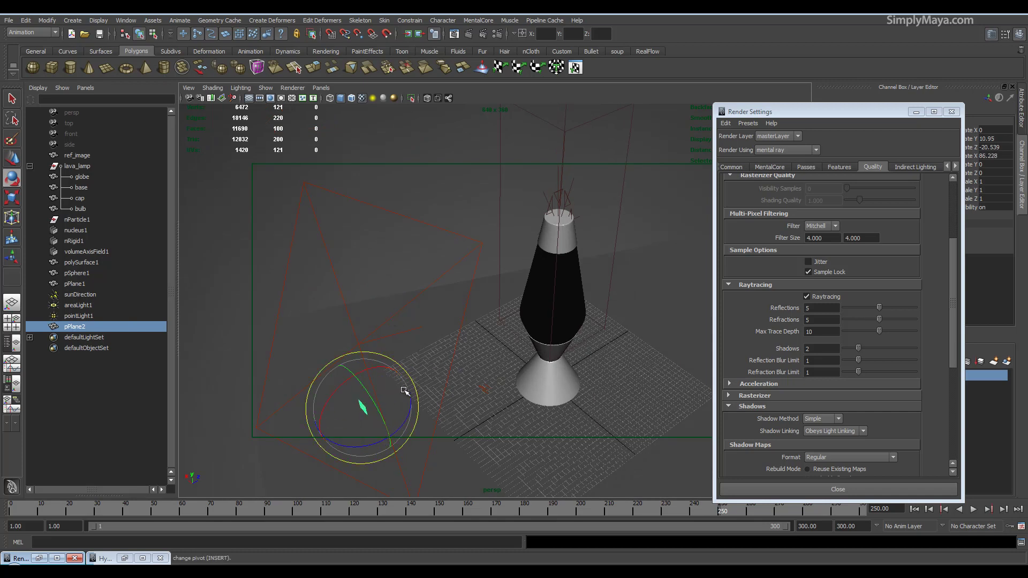
pyautogui.press('r')
pyautogui.moveTo(366, 410); pyautogui.dragTo(348, 377)
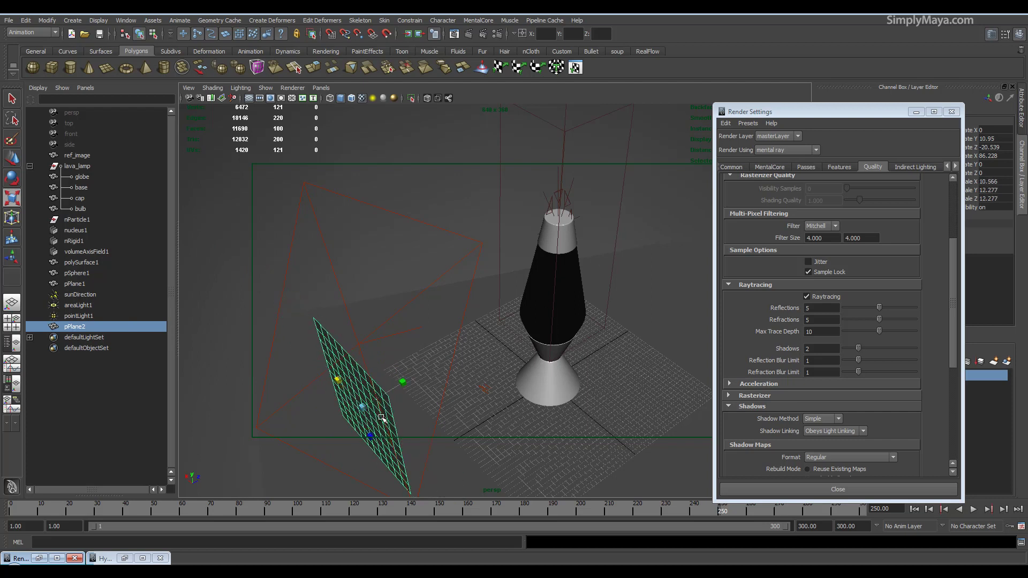
pyautogui.moveTo(374, 435); pyautogui.dragTo(371, 487)
pyautogui.keyDown('alt'); pyautogui.moveTo(418, 402); pyautogui.dragTo(343, 391); pyautogui.keyUp('alt')
# - Angle the card toward the lamp and stand it fully upright
pyautogui.press('w')
pyautogui.press('e')
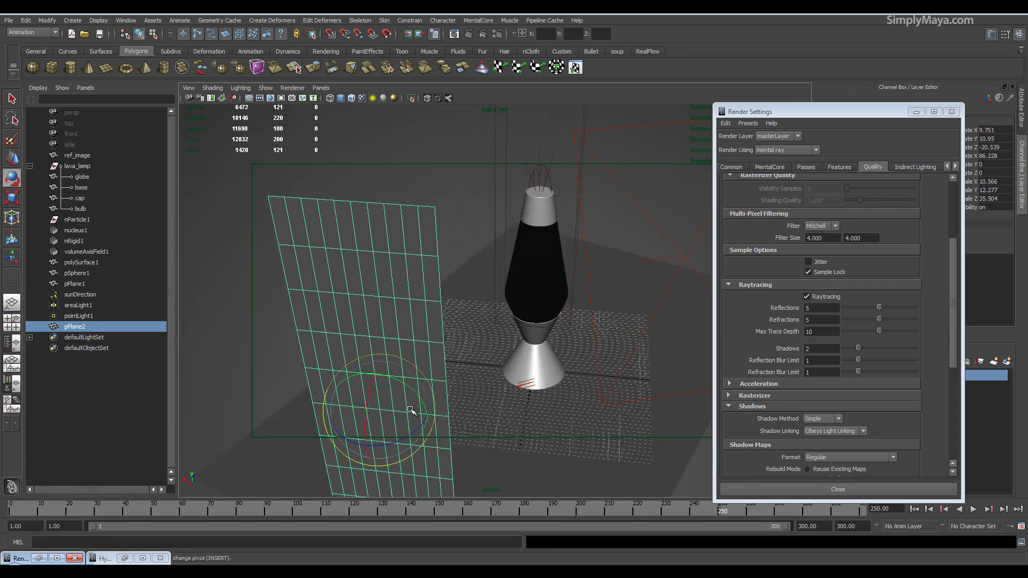
pyautogui.moveTo(419, 427); pyautogui.dragTo(440, 418)
pyautogui.keyDown('alt'); pyautogui.moveTo(486, 385); pyautogui.dragTo(368, 328); pyautogui.keyUp('alt')
pyautogui.moveTo(323, 276); pyautogui.dragTo(375, 317)
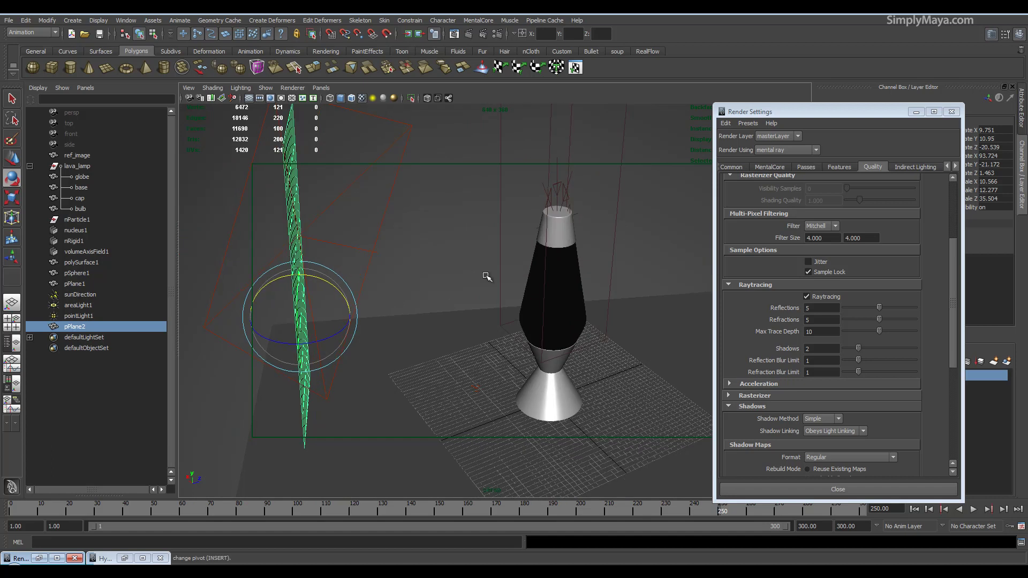
pyautogui.keyDown('alt'); pyautogui.moveTo(388, 363); pyautogui.dragTo(336, 324); pyautogui.keyUp('alt')
pyautogui.moveTo(267, 269); pyautogui.dragTo(268, 270)
# - Slide the card to the left of the lamp and choose to assign it a new material
pyautogui.press('w')
pyautogui.moveTo(332, 298); pyautogui.dragTo(292, 299)
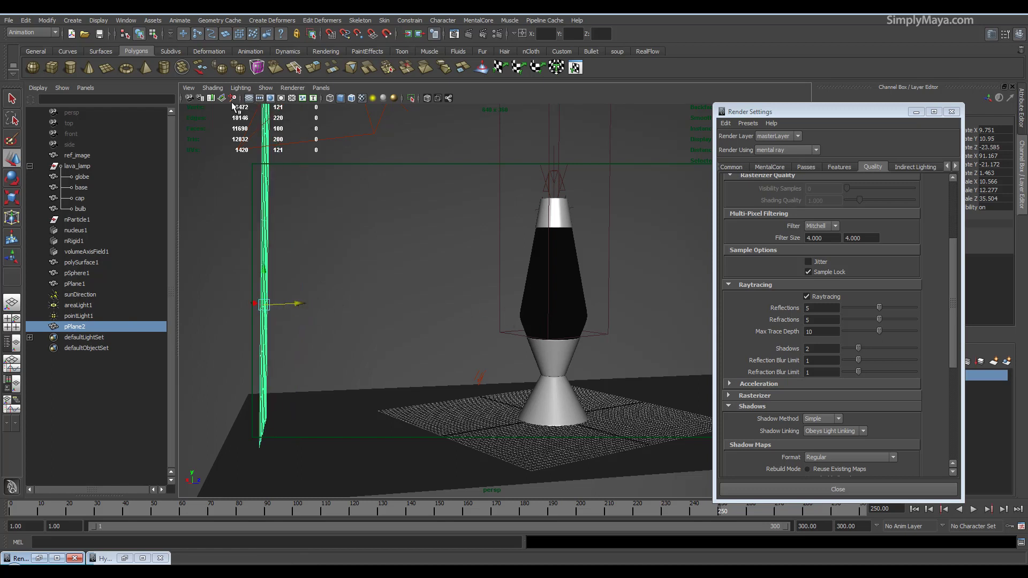
pyautogui.rightClick(212, 98)
pyautogui.click(238, 153)
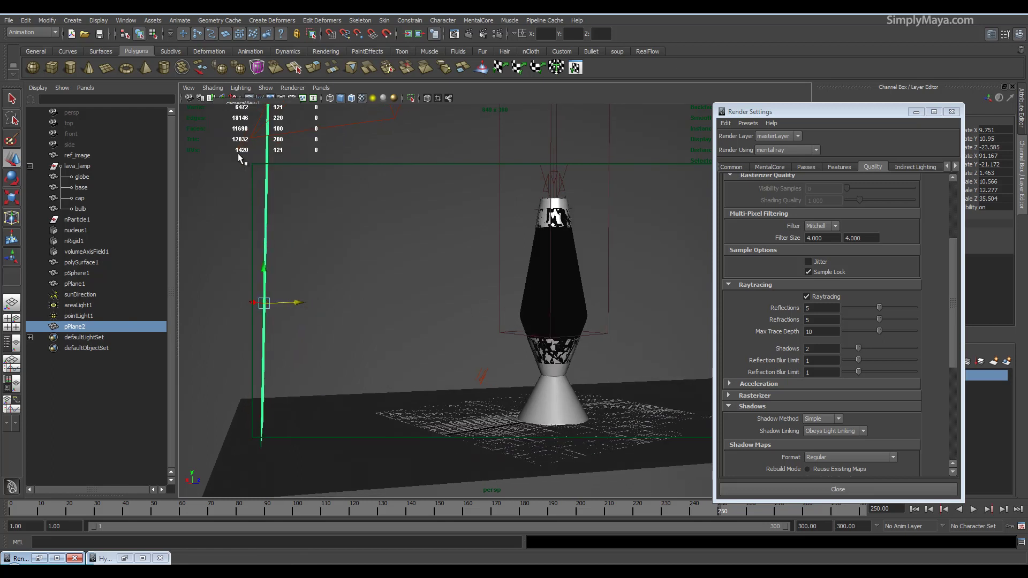
pyautogui.moveTo(299, 302); pyautogui.dragTo(266, 303)
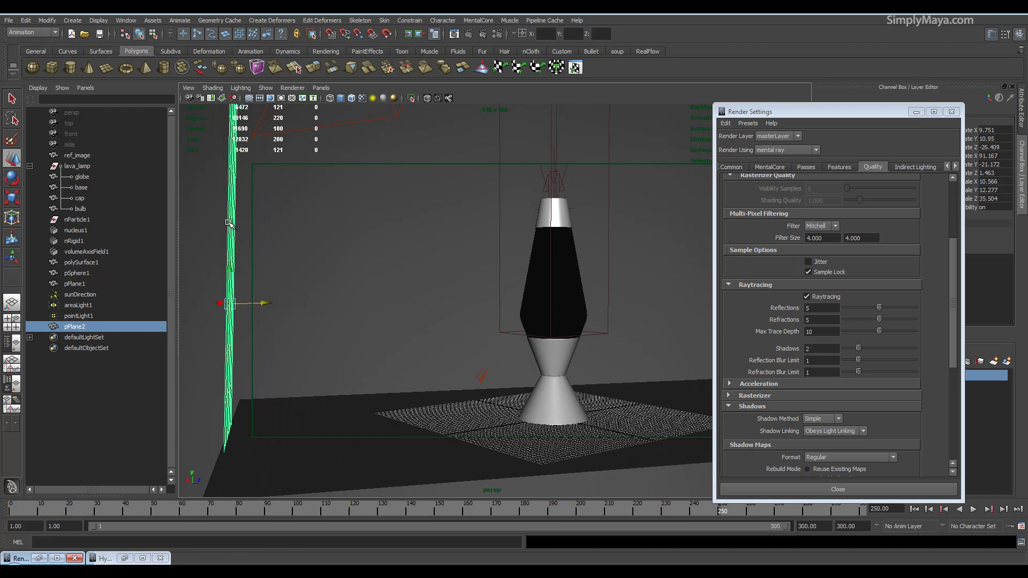
pyautogui.moveTo(226, 217); pyautogui.dragTo(235, 366, button='right')
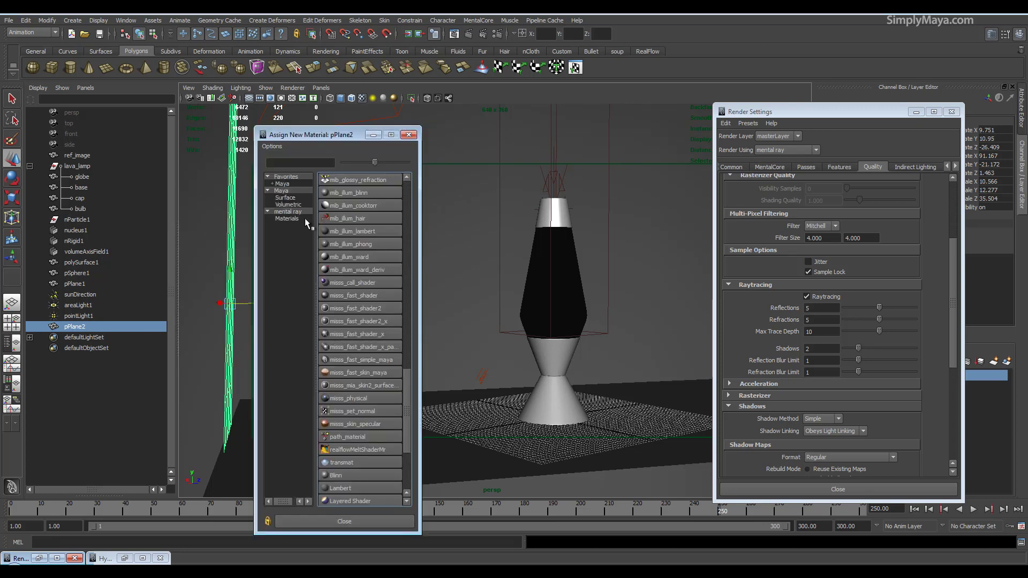
# - Give the card a white Surface Shader, surfaceShader1, and re-render the lamp in mental ray
pyautogui.click(286, 198)
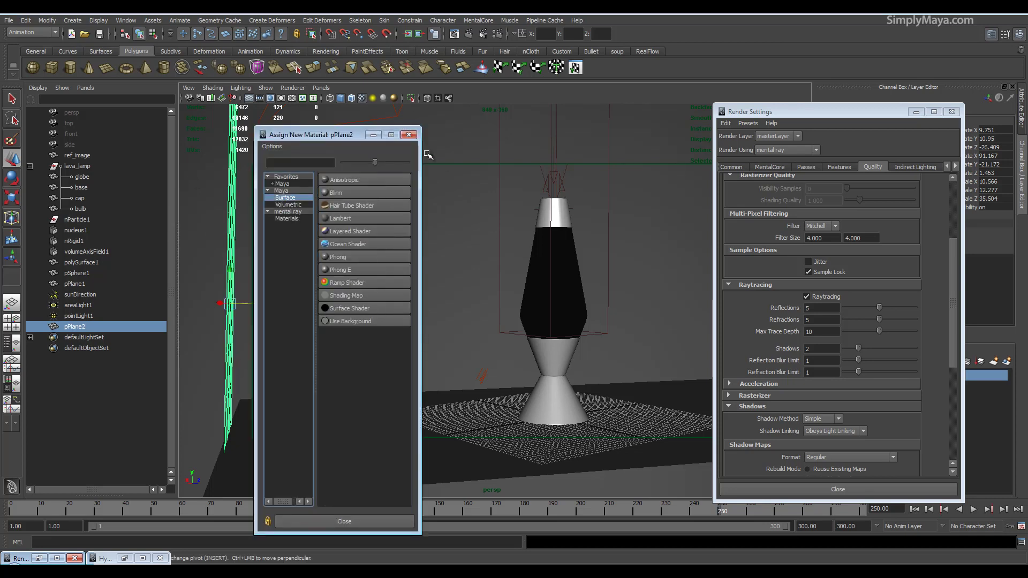
pyautogui.click(345, 309)
pyautogui.moveTo(785, 111); pyautogui.dragTo(716, 107)
pyautogui.click(850, 110)
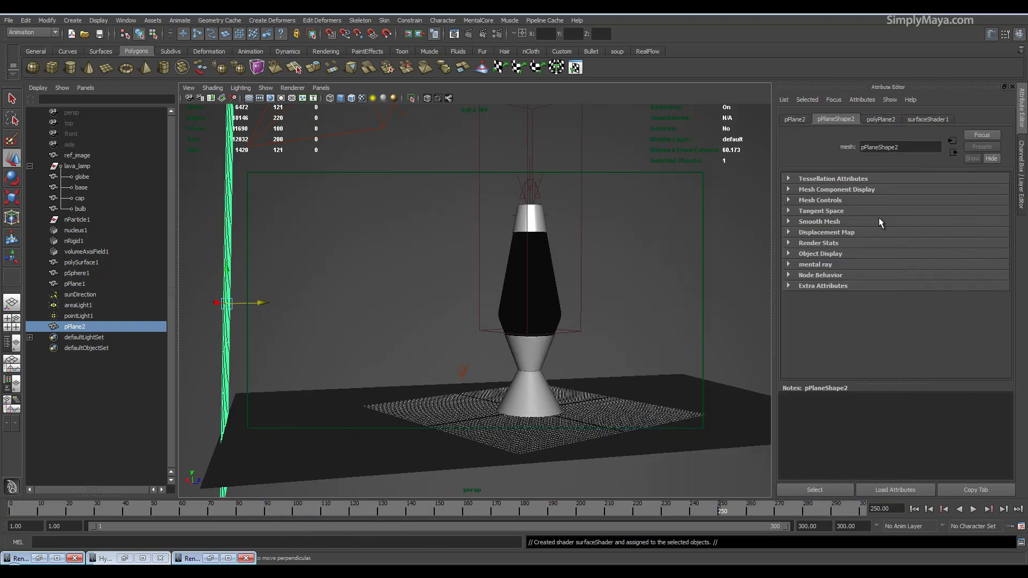
pyautogui.click(932, 119)
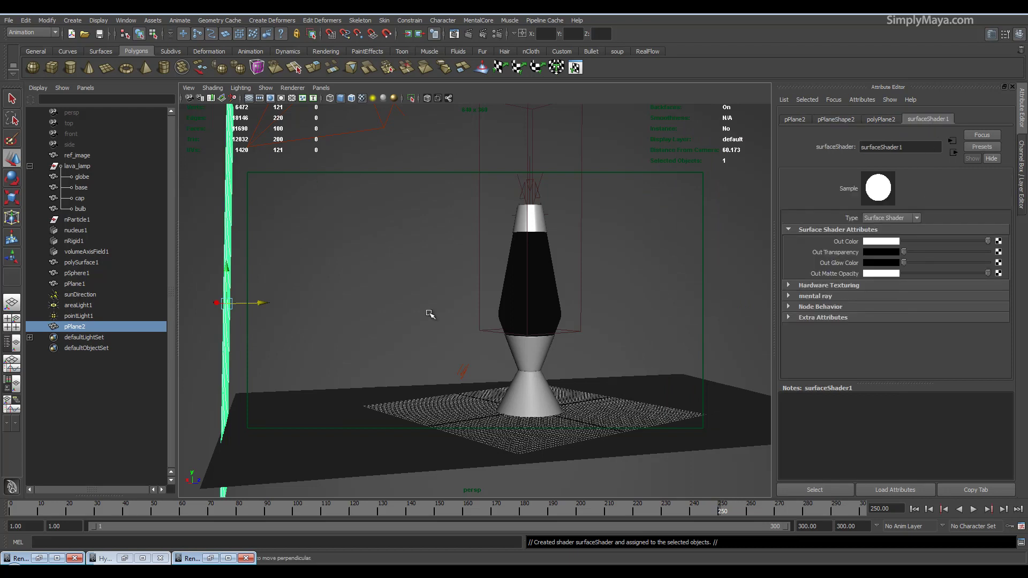
pyautogui.click(455, 32)
pyautogui.click(468, 33)
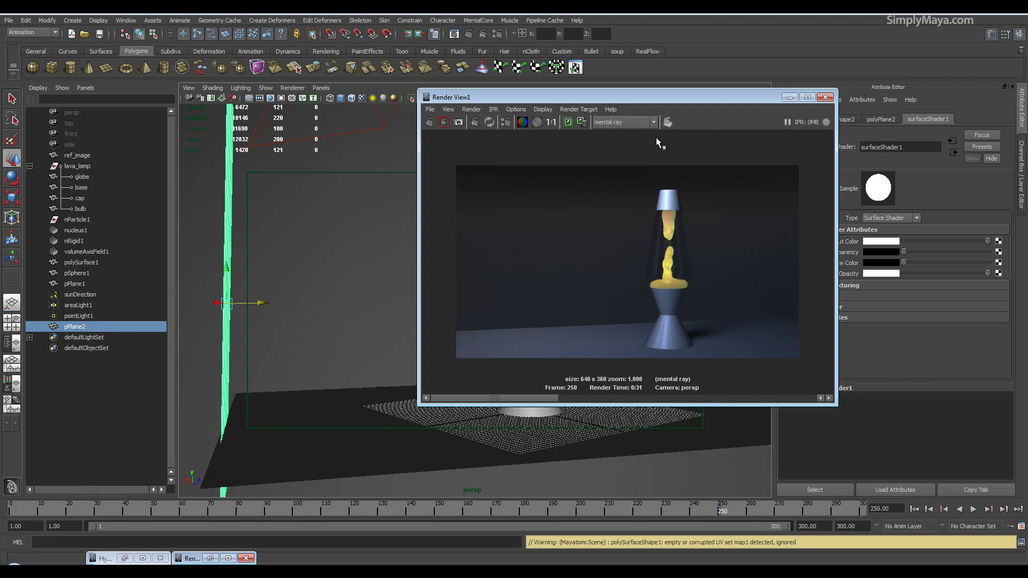
# - Jump to frame 8, redo the mental ray render, and zoom in on the pooled yellow lava
pyautogui.moveTo(656, 94); pyautogui.dragTo(629, 97)
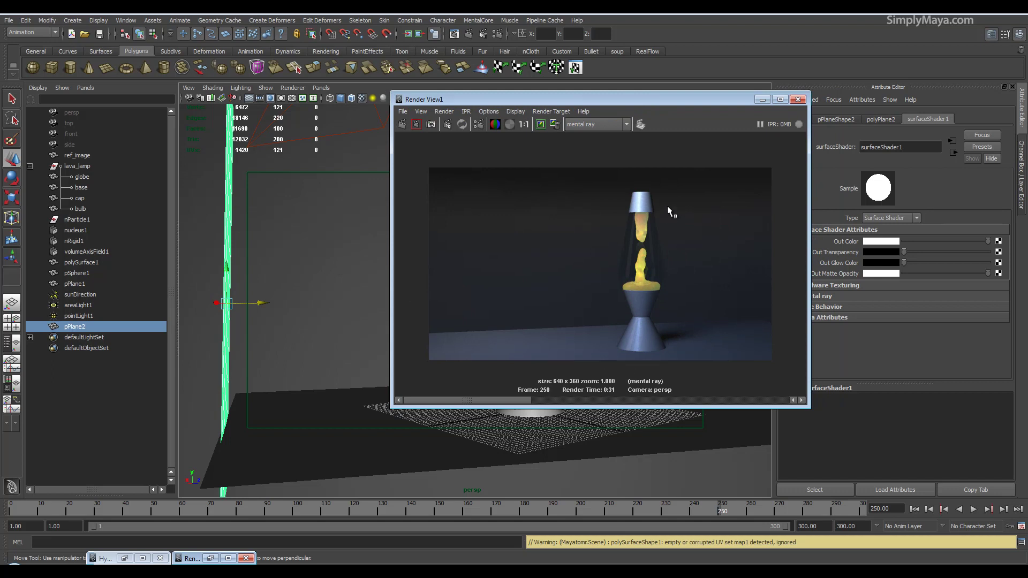
pyautogui.moveTo(718, 99); pyautogui.dragTo(881, 103)
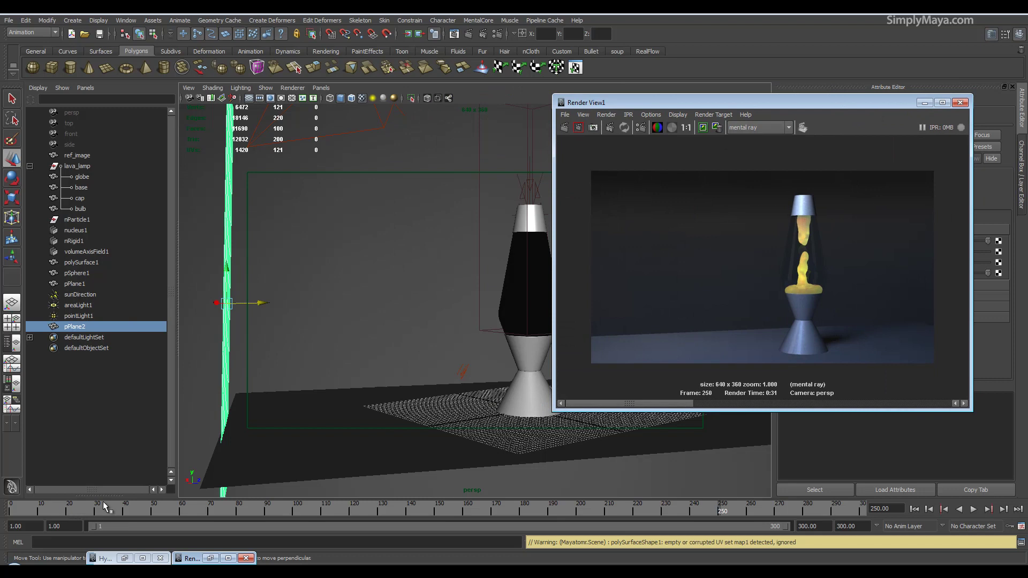
pyautogui.click(31, 515)
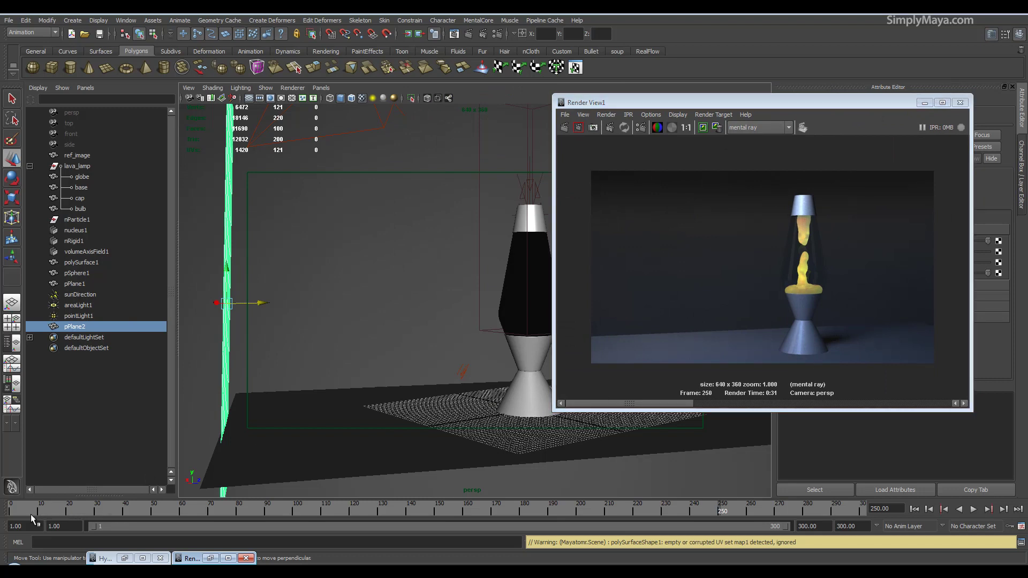
pyautogui.click(32, 510)
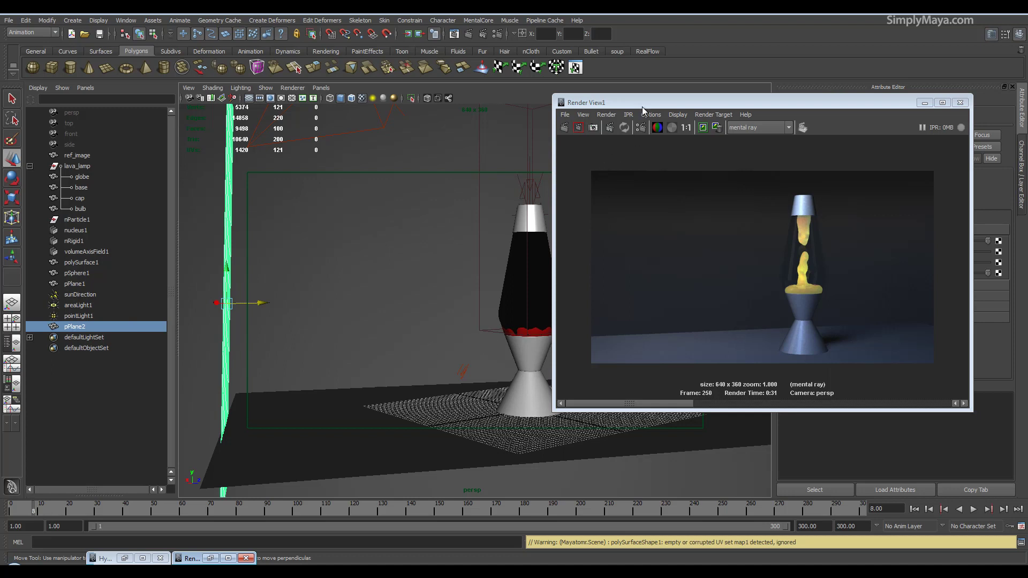
pyautogui.moveTo(642, 107); pyautogui.dragTo(669, 106)
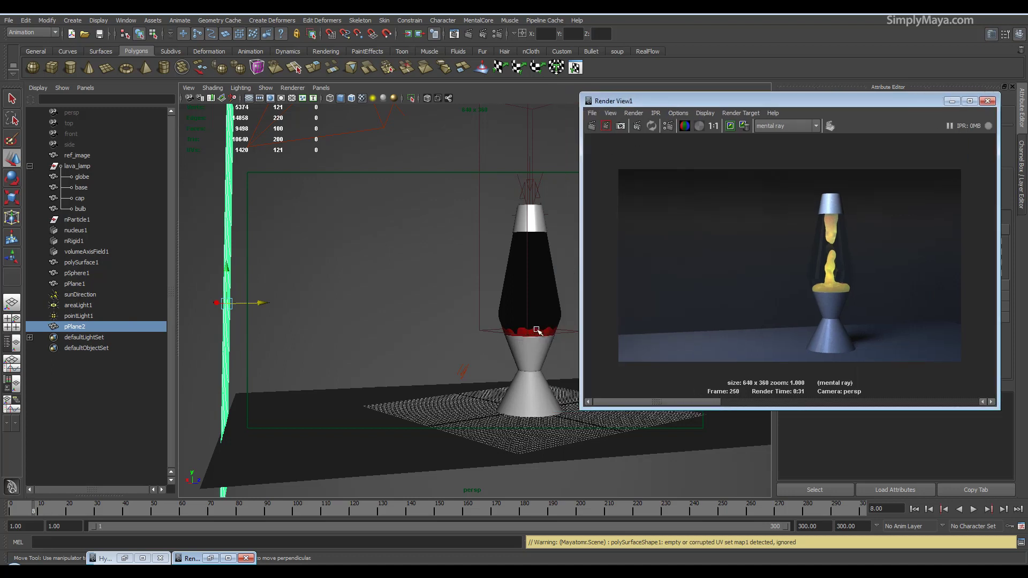
pyautogui.click(593, 125)
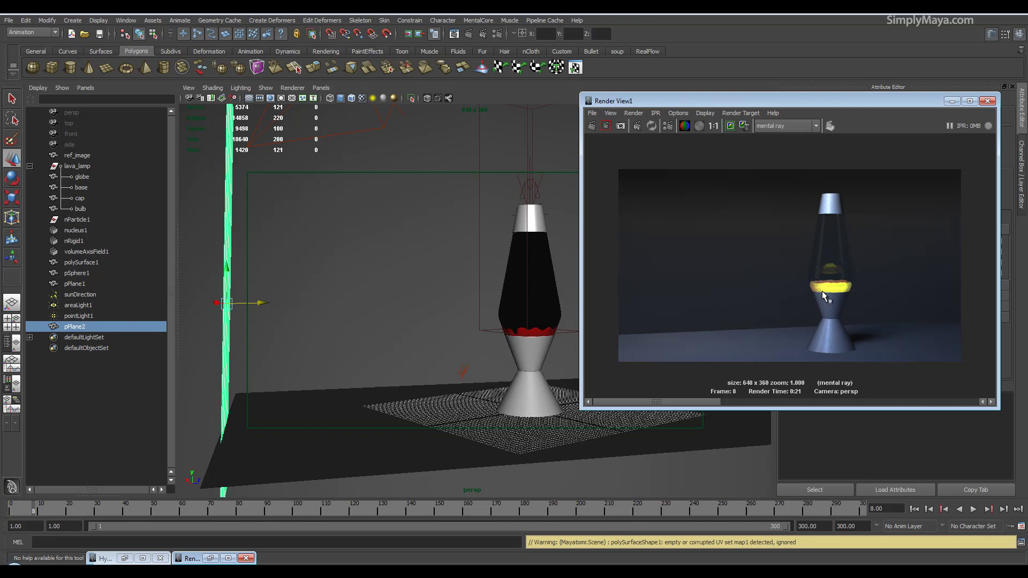
pyautogui.keyDown('alt'); pyautogui.moveTo(820, 291); pyautogui.dragTo(869, 330, button='right'); pyautogui.keyUp('alt')
pyautogui.scroll(-3, 866, 335)
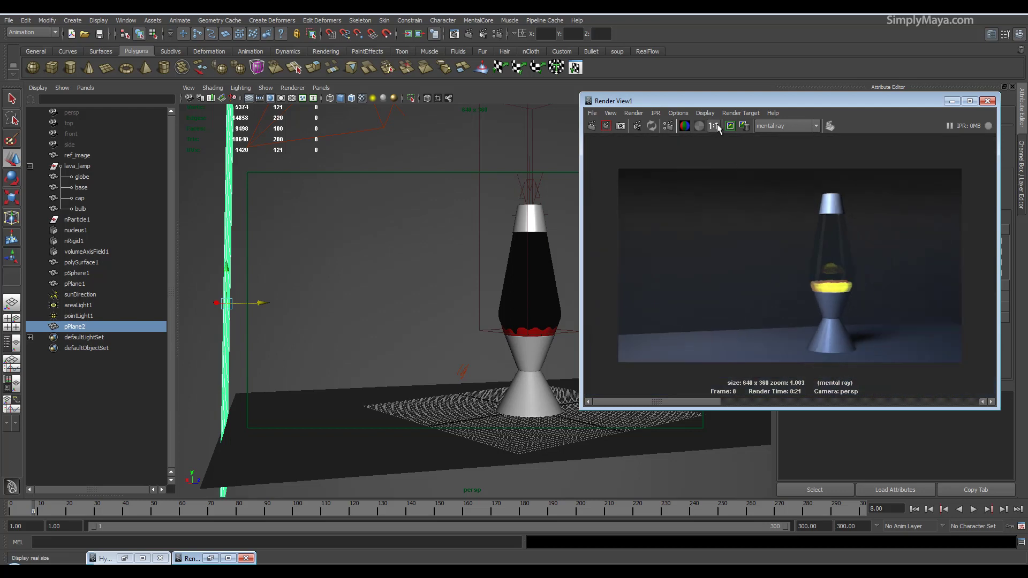
pyautogui.moveTo(740, 101); pyautogui.dragTo(375, 400)
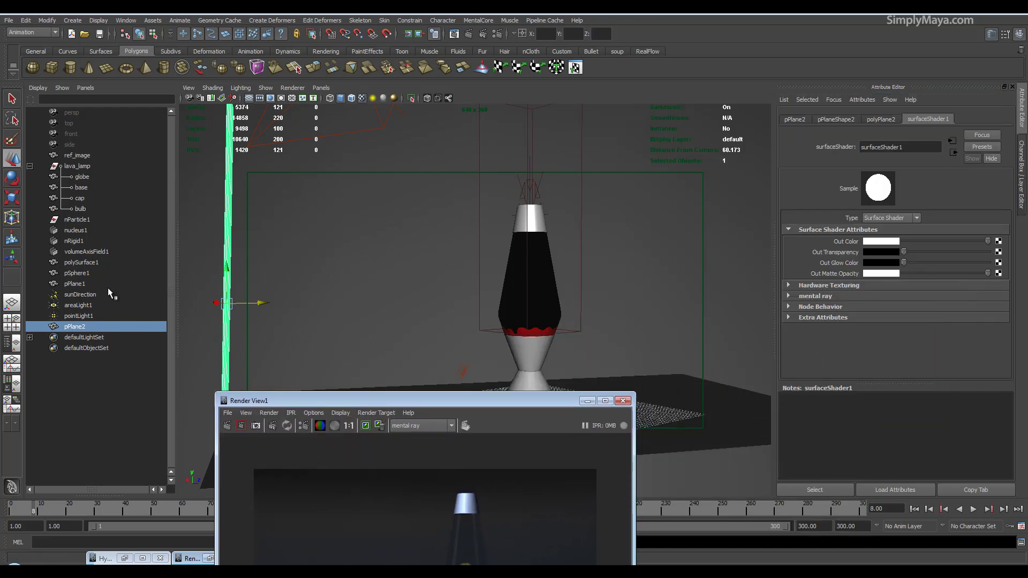
# - Select the lava mesh polySurface1 and set its Scale X and Scale Z to 0.97
pyautogui.click(85, 284)
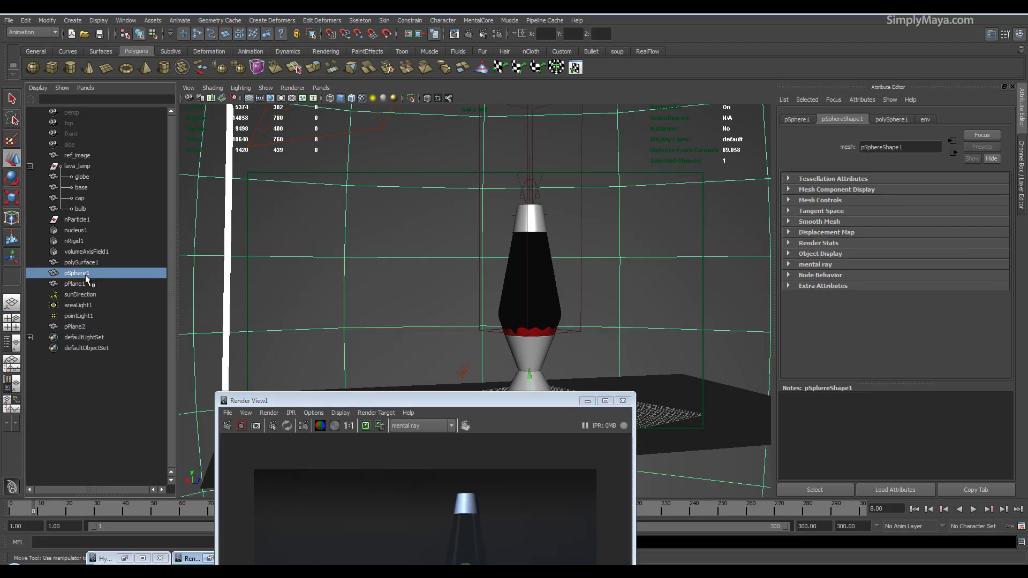
pyautogui.click(85, 264)
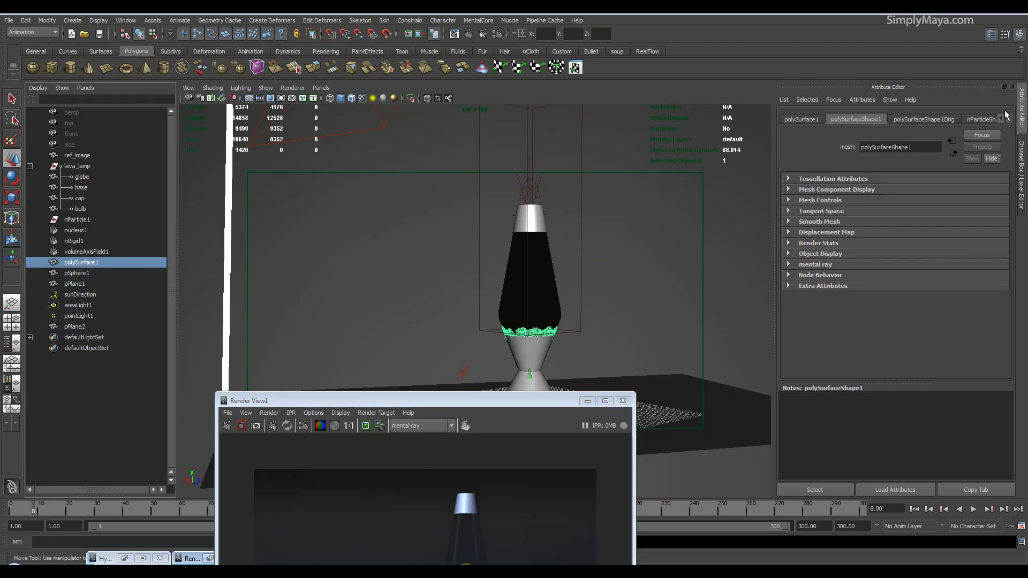
pyautogui.click(1010, 120)
pyautogui.click(1022, 177)
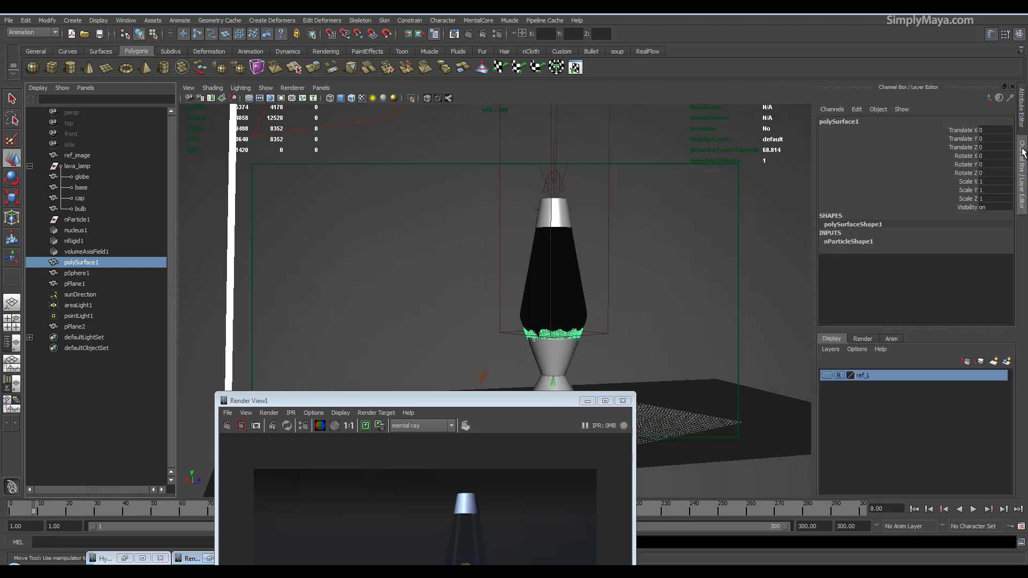
pyautogui.click(994, 183)
pyautogui.write('.97')
pyautogui.press('Return')
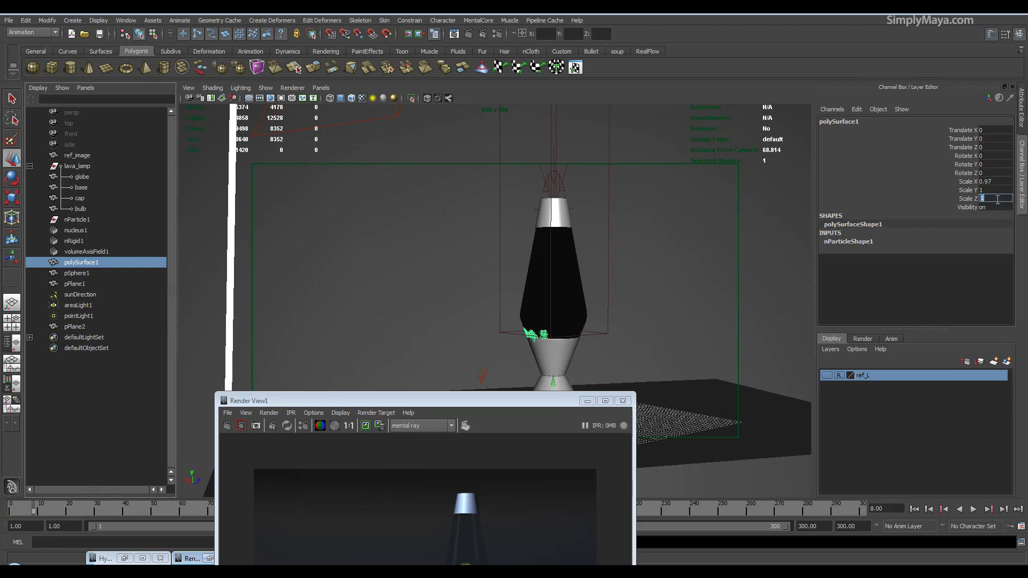
pyautogui.write('.97')
pyautogui.press('Return')
pyautogui.click(498, 361)
pyautogui.moveTo(522, 401); pyautogui.dragTo(637, 118)
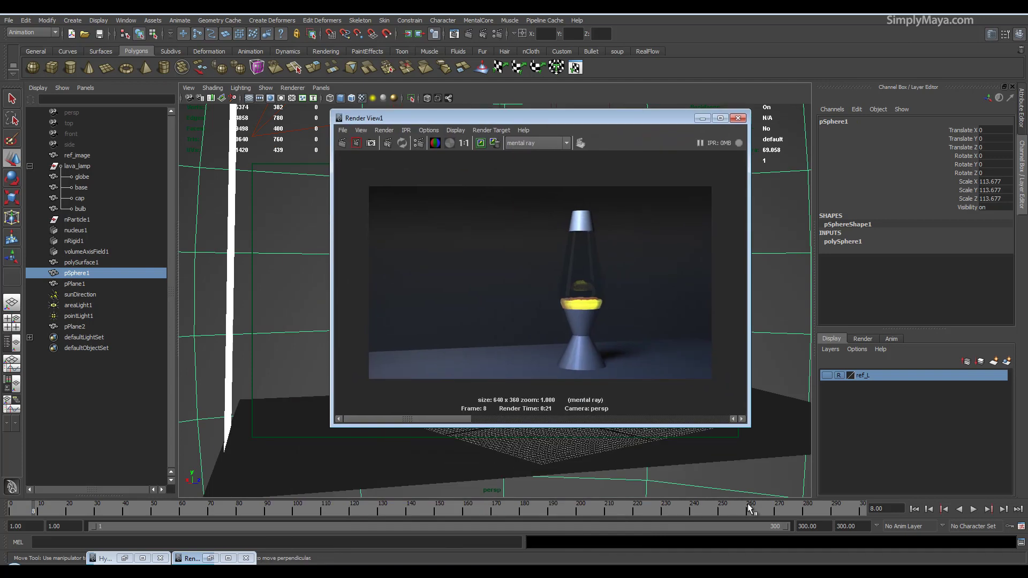
# - Move the time slider to frame 260 and redo the mental ray render
pyautogui.click(660, 478)
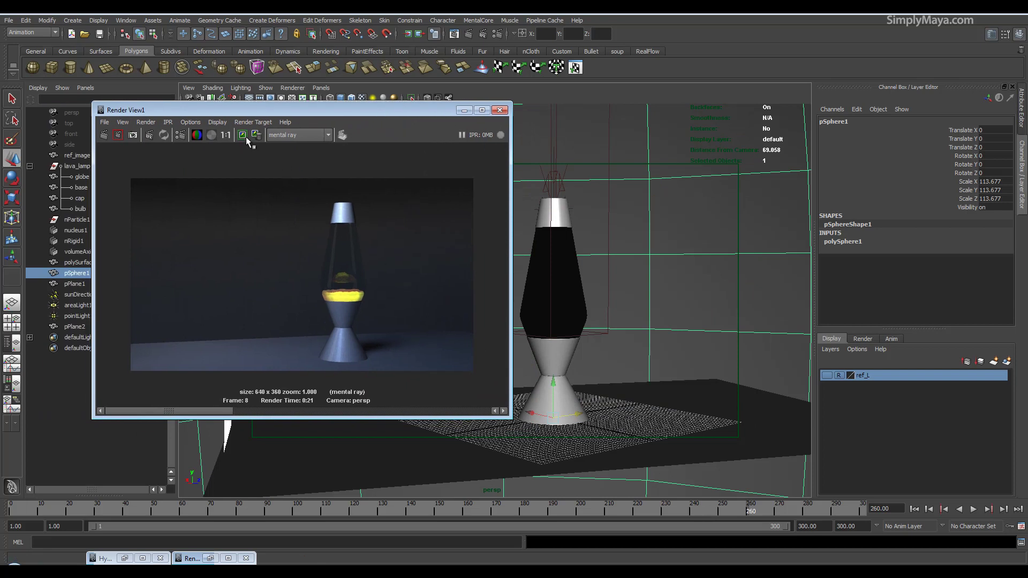
pyautogui.click(244, 136)
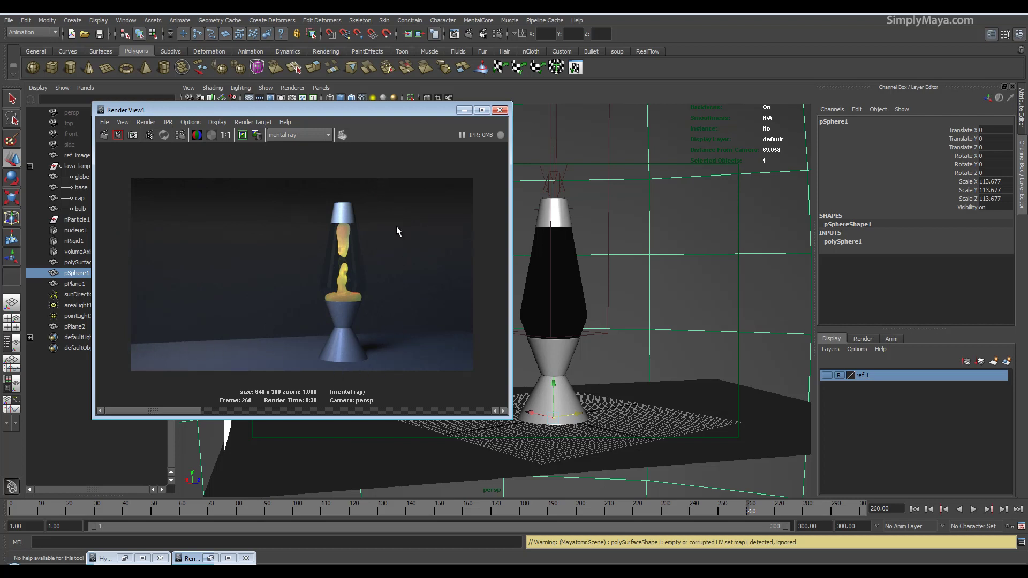
# - Raise the anti-aliasing Max Sample Level to 2 and set the shadow method to Segments
pyautogui.click(497, 33)
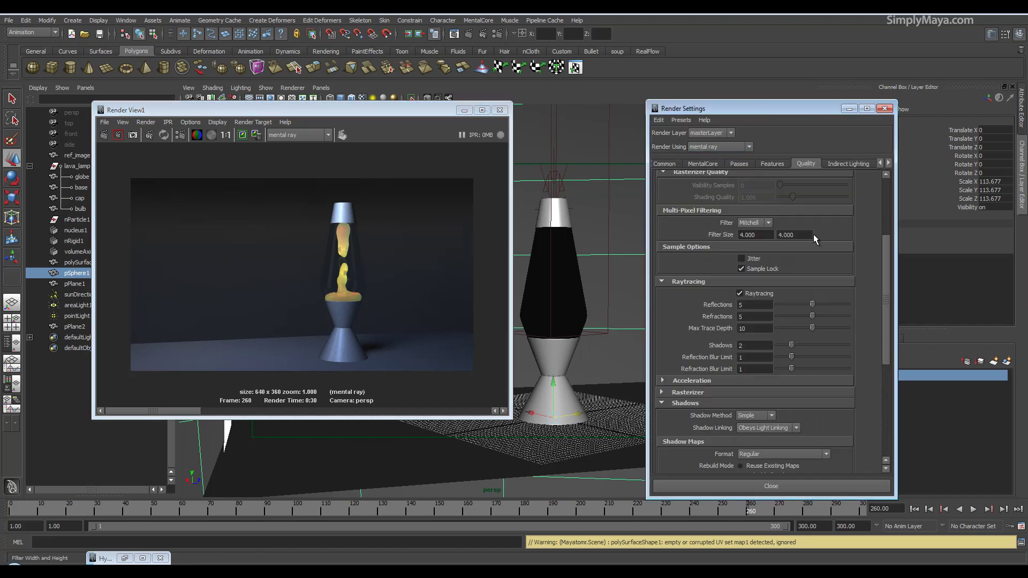
pyautogui.scroll(5, 840, 238)
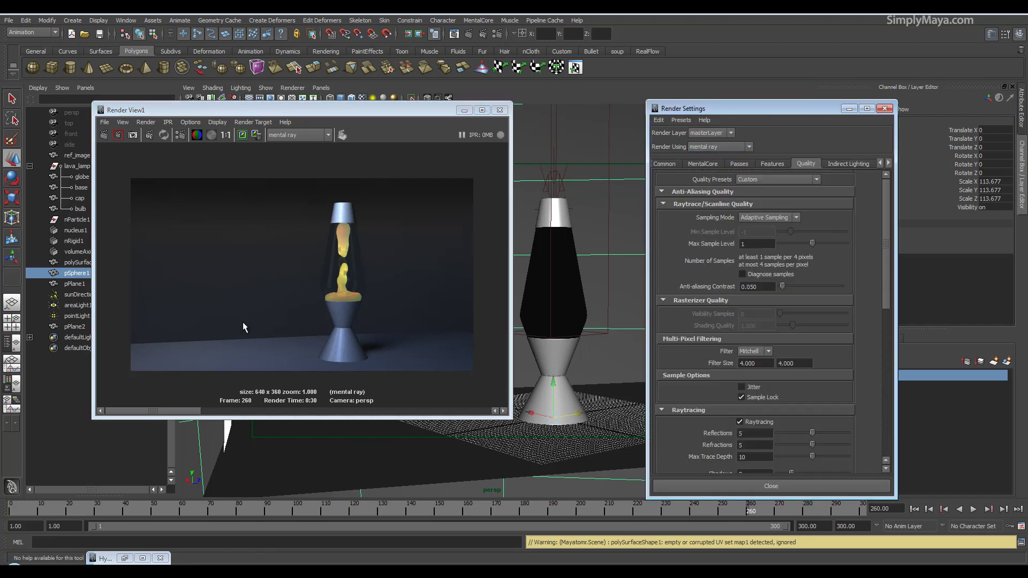
pyautogui.moveTo(808, 250); pyautogui.dragTo(817, 244)
pyautogui.scroll(-6, 821, 243)
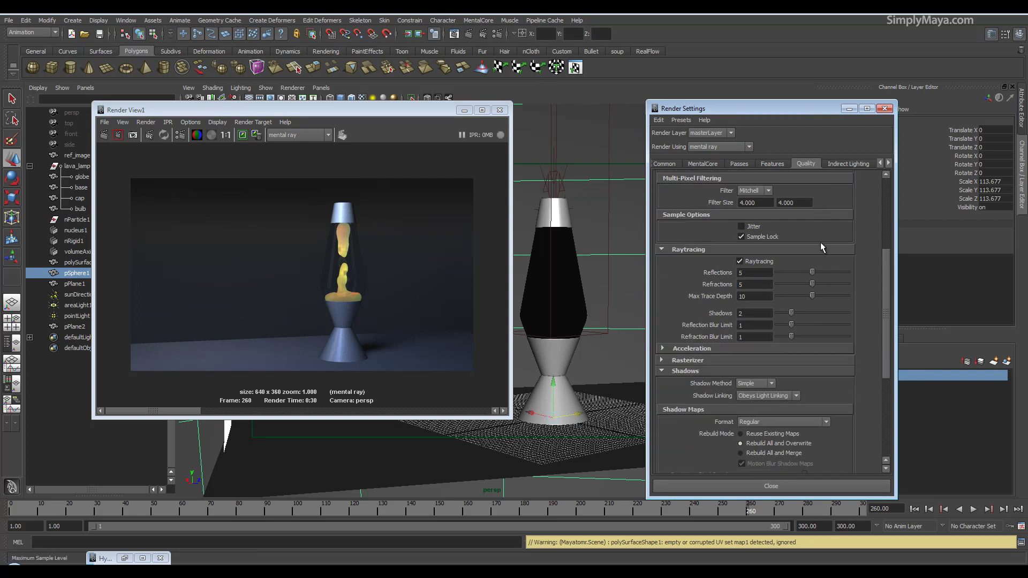
pyautogui.scroll(-6, 759, 262)
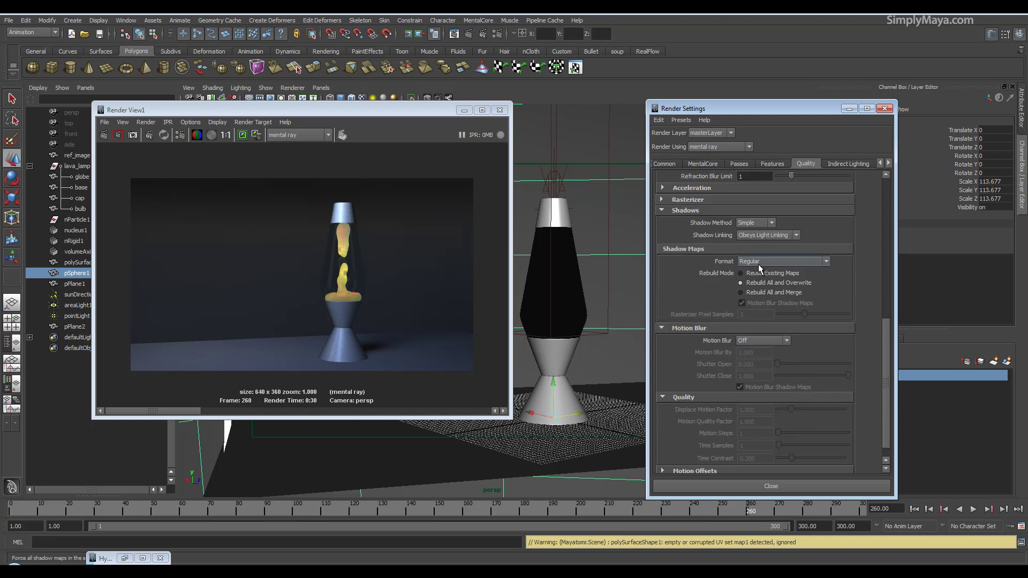
pyautogui.scroll(2, 766, 293)
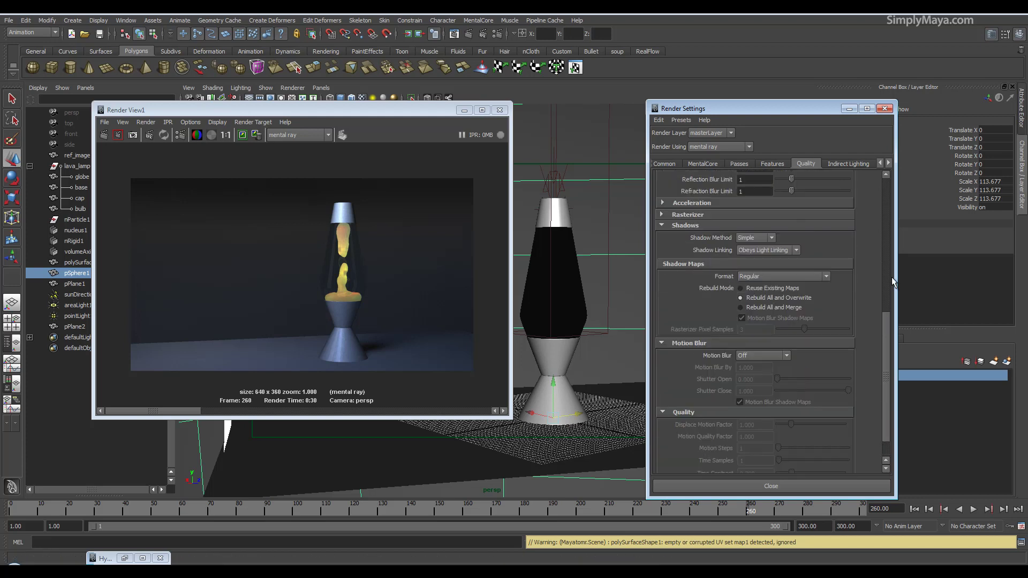
pyautogui.click(760, 235)
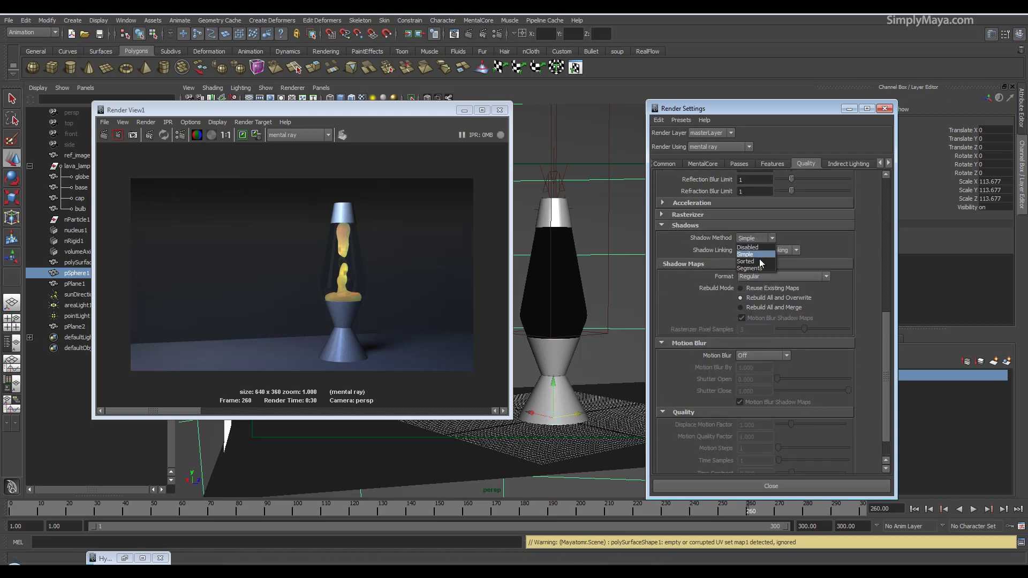
pyautogui.click(758, 260)
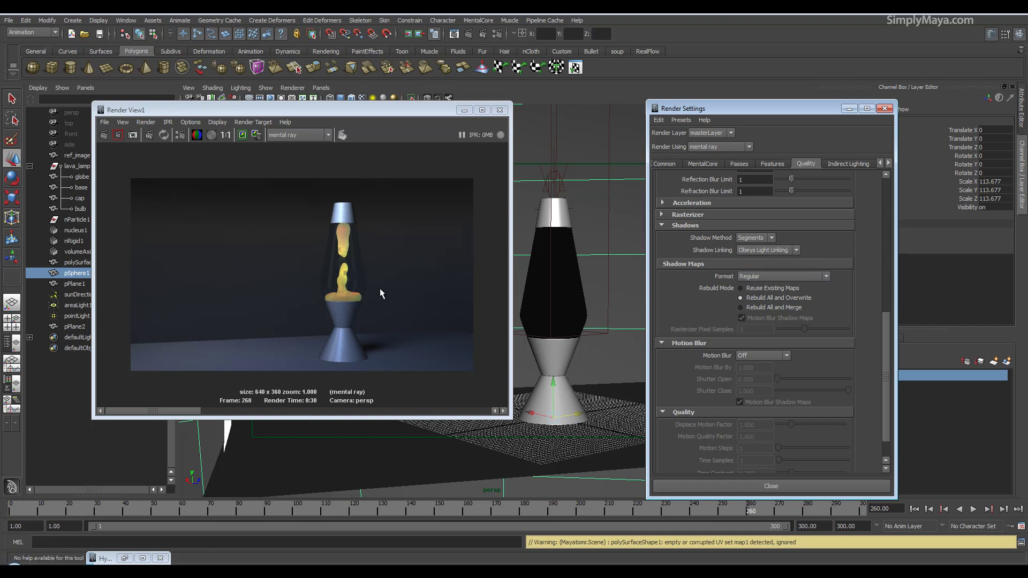
pyautogui.moveTo(884, 334); pyautogui.dragTo(878, 182)
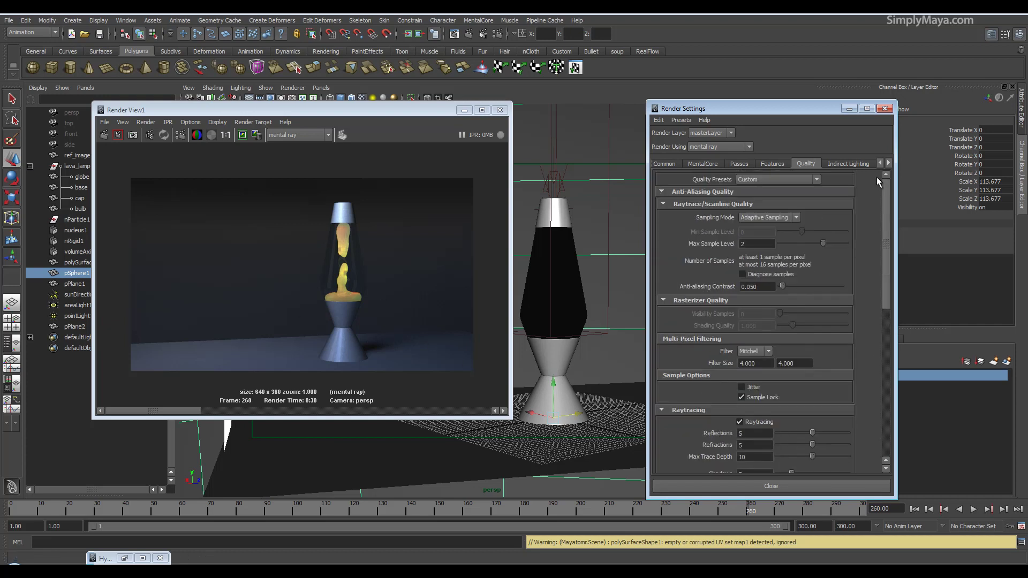
pyautogui.click(663, 164)
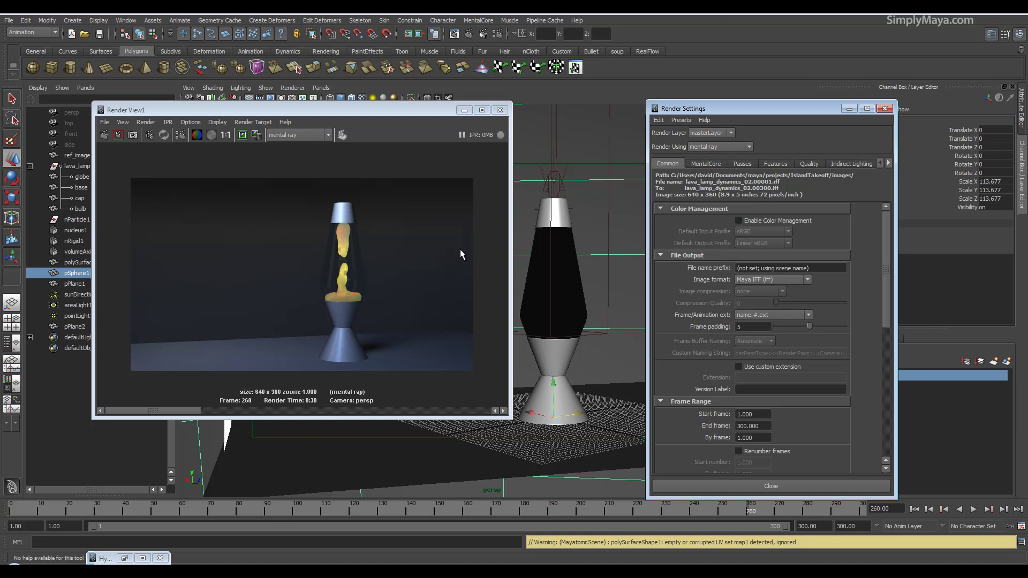
pyautogui.moveTo(390, 110); pyautogui.dragTo(477, 347)
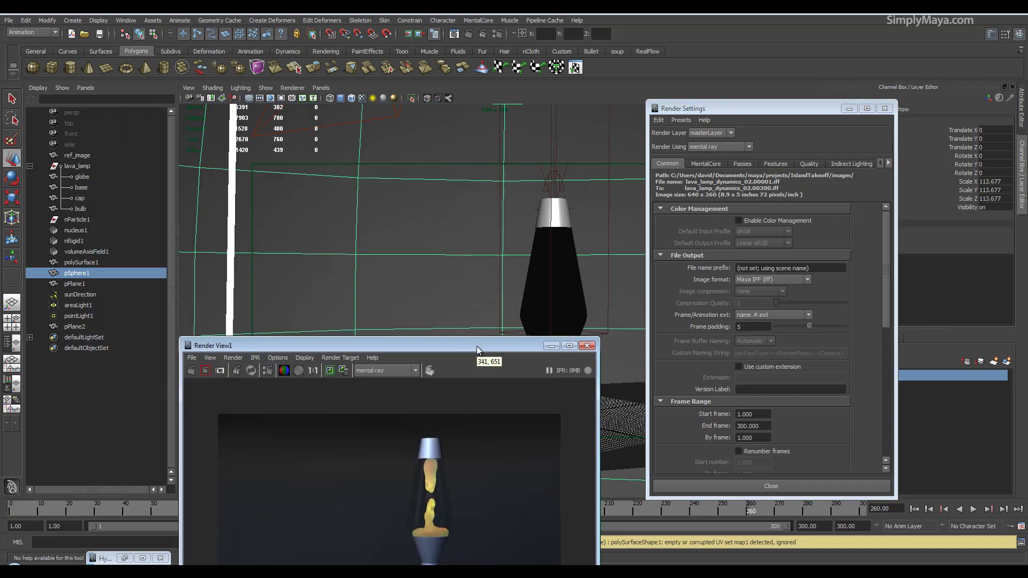
# - Set areaLight1's mental ray High Samples to 64 and re-render the lamp
pyautogui.click(360, 122)
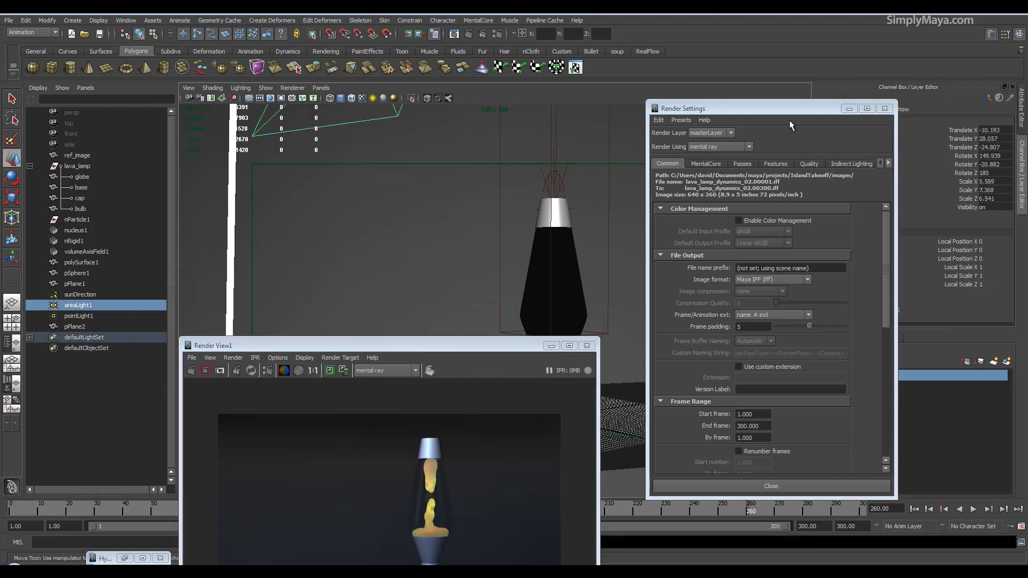
pyautogui.click(848, 110)
pyautogui.hotkey('ctrl', 'a')
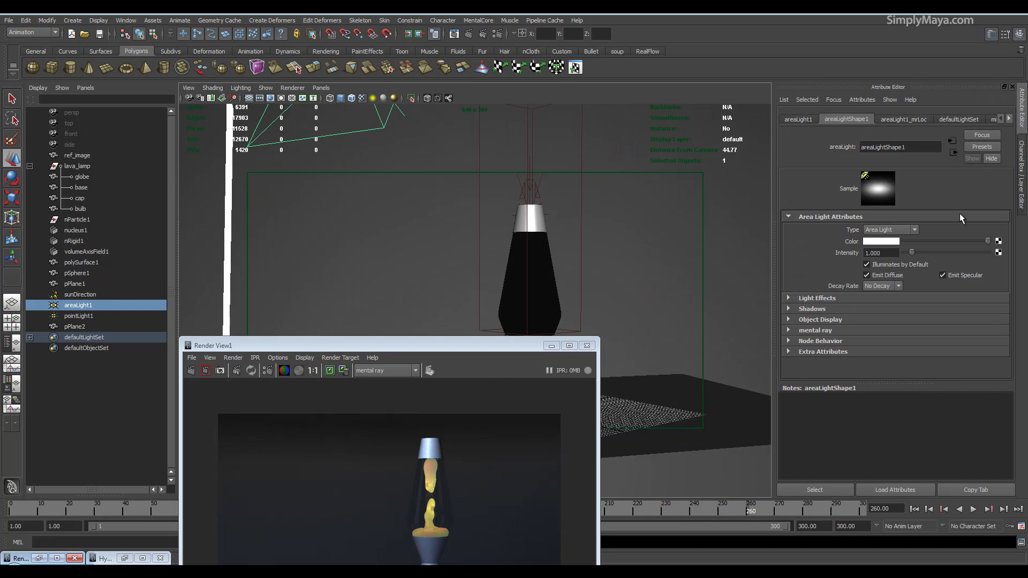
pyautogui.click(815, 330)
pyautogui.scroll(-3, 813, 337)
pyautogui.scroll(-2, 812, 337)
pyautogui.doubleClick(881, 250)
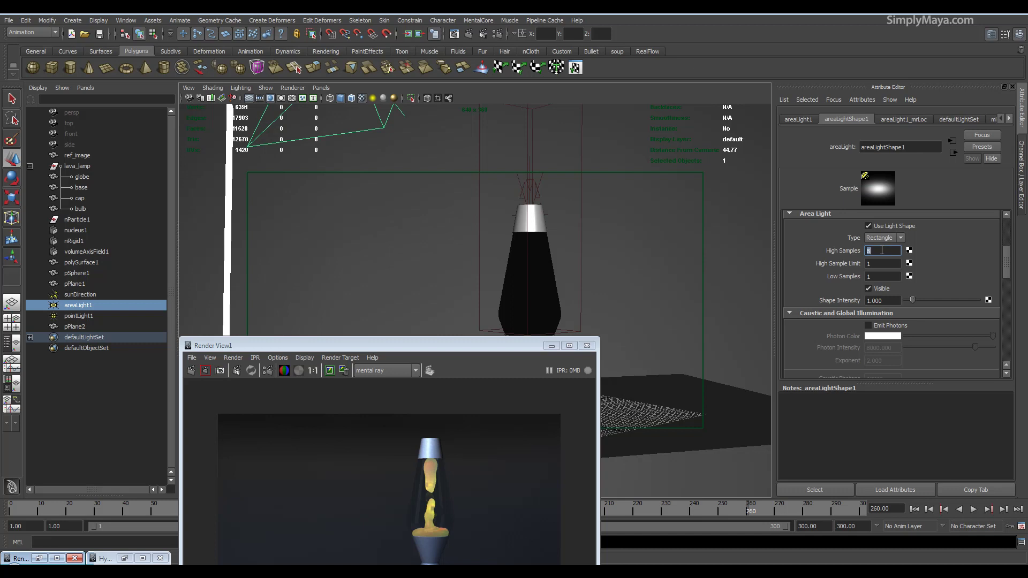
pyautogui.write('64')
pyautogui.moveTo(522, 348); pyautogui.dragTo(598, 113)
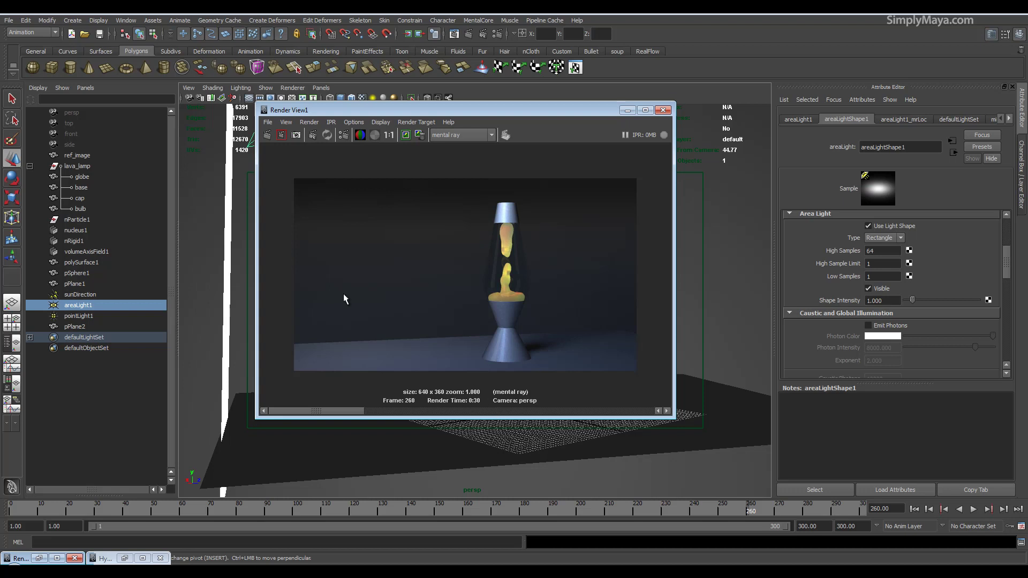
pyautogui.click(267, 135)
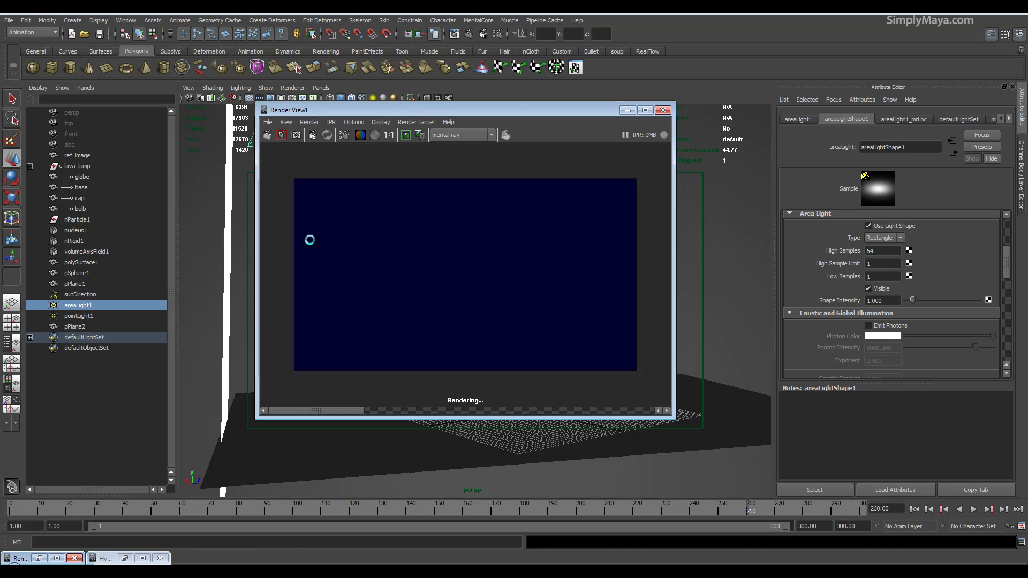